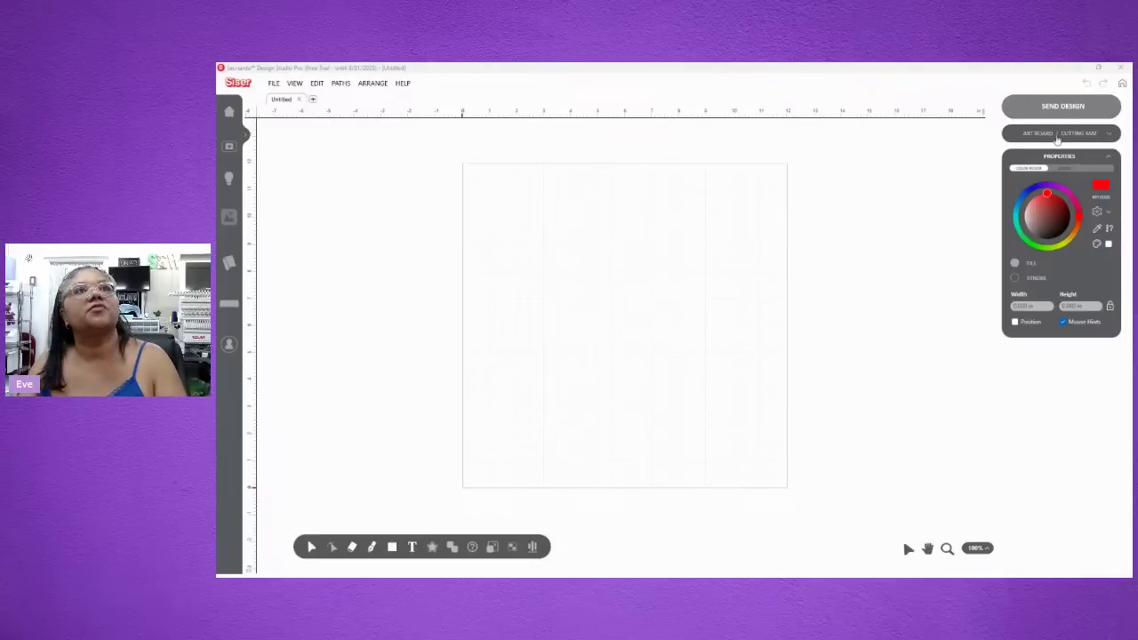
- Switch the art board from material roll to a cutting mat, keeping the Standard Siser Mat (12in x 12in)
{"action": "left_click", "coordinate": [1054, 135]}
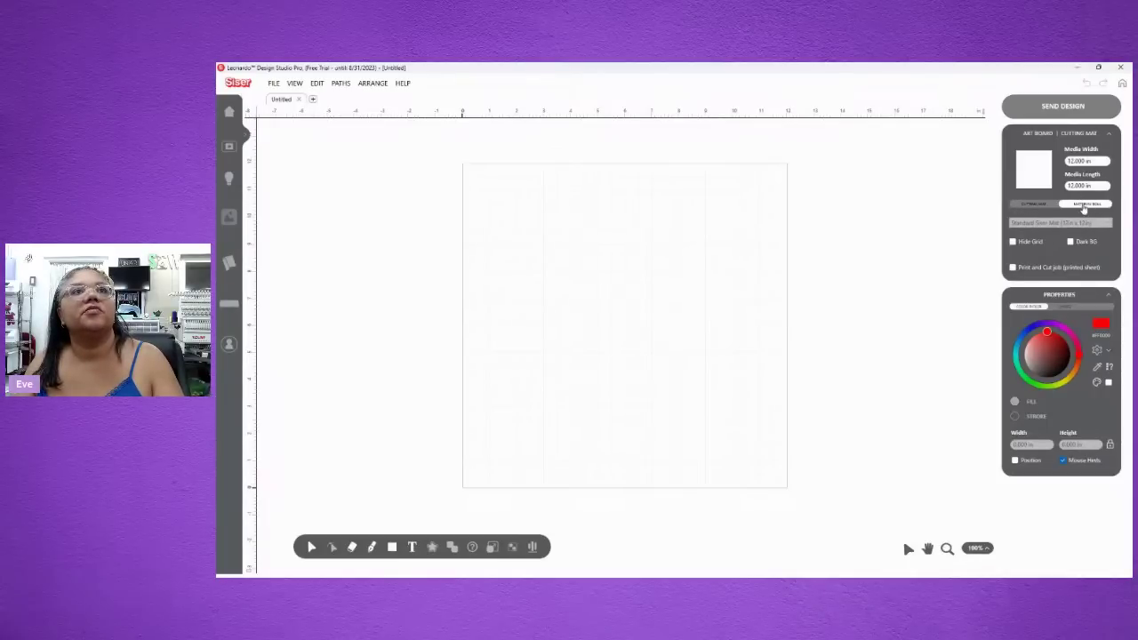
{"action": "left_click", "coordinate": [1039, 208]}
{"action": "left_click", "coordinate": [1086, 207]}
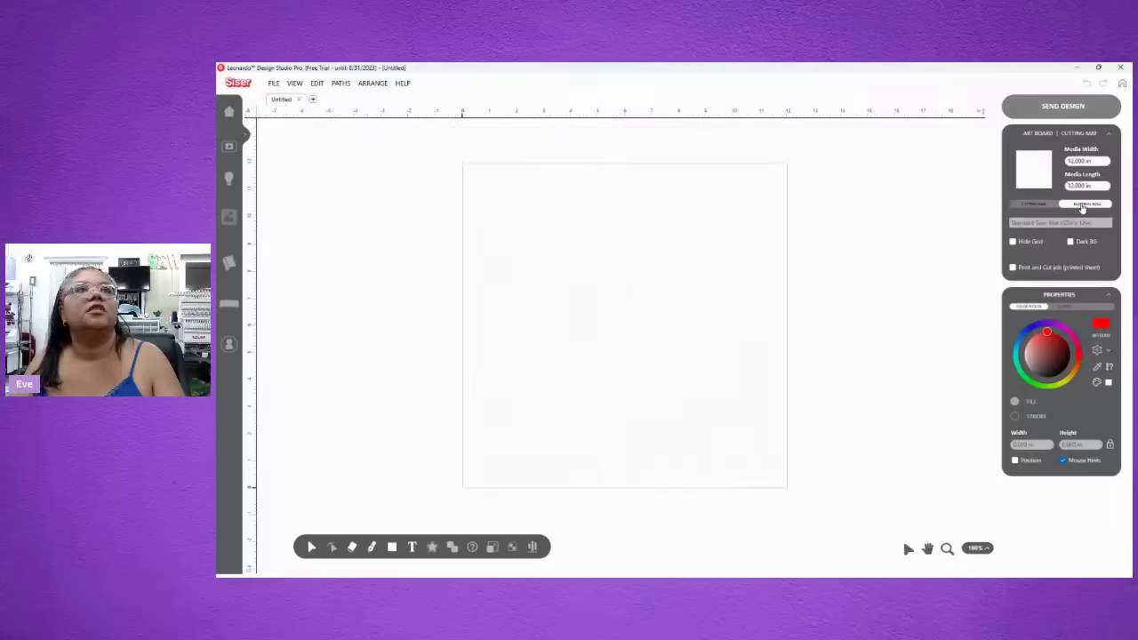
{"action": "left_click", "coordinate": [1019, 207]}
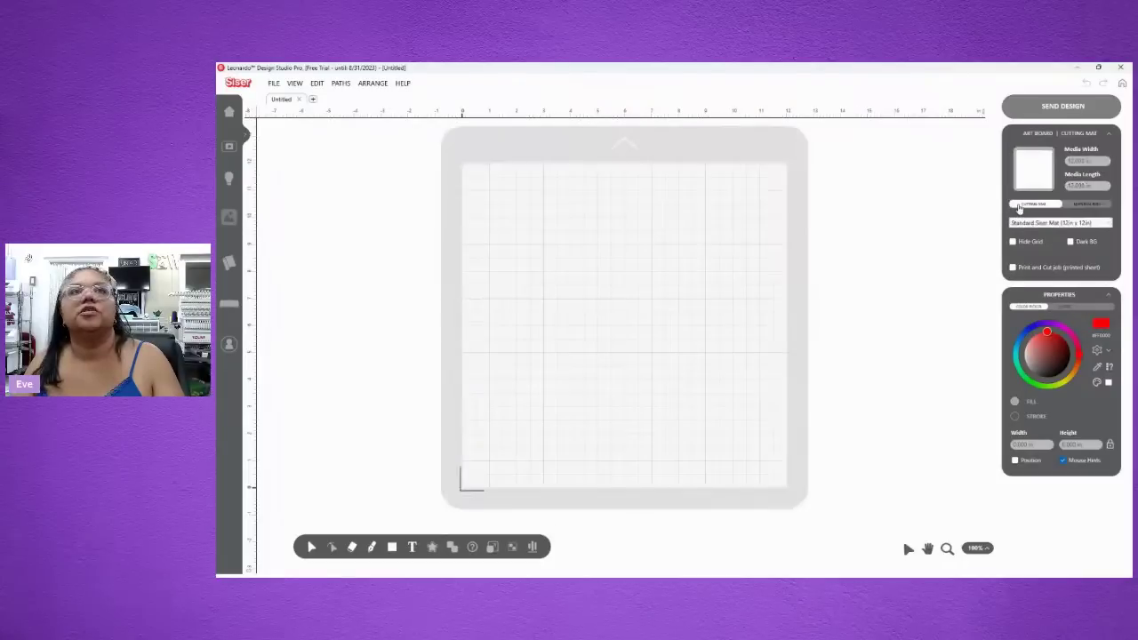
{"action": "left_click", "coordinate": [1062, 223]}
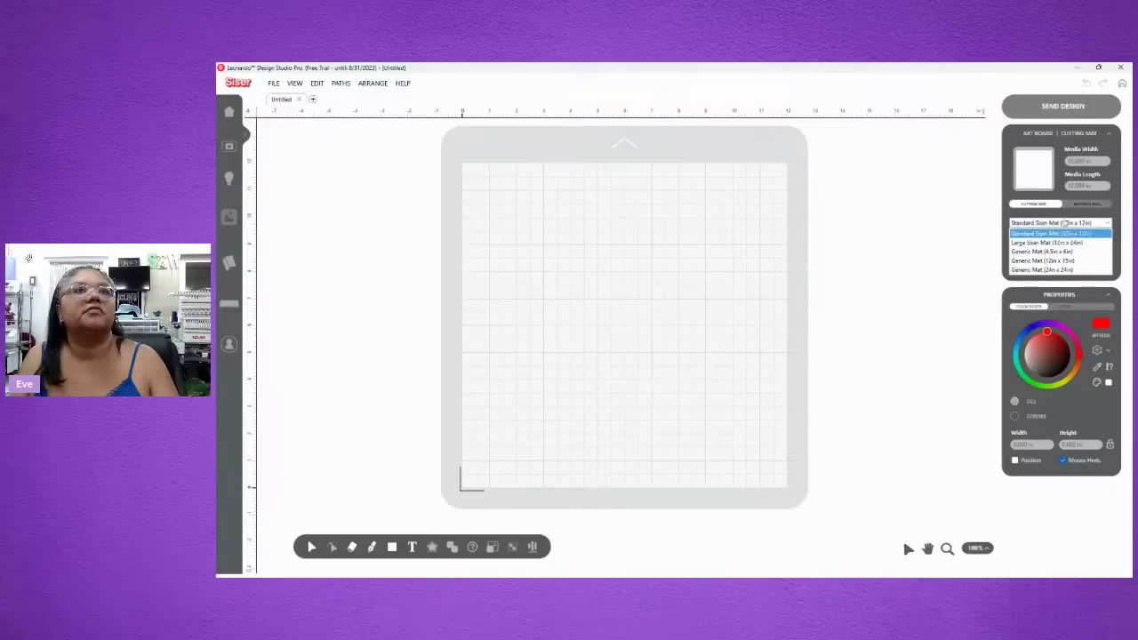
{"action": "left_click", "coordinate": [1066, 222]}
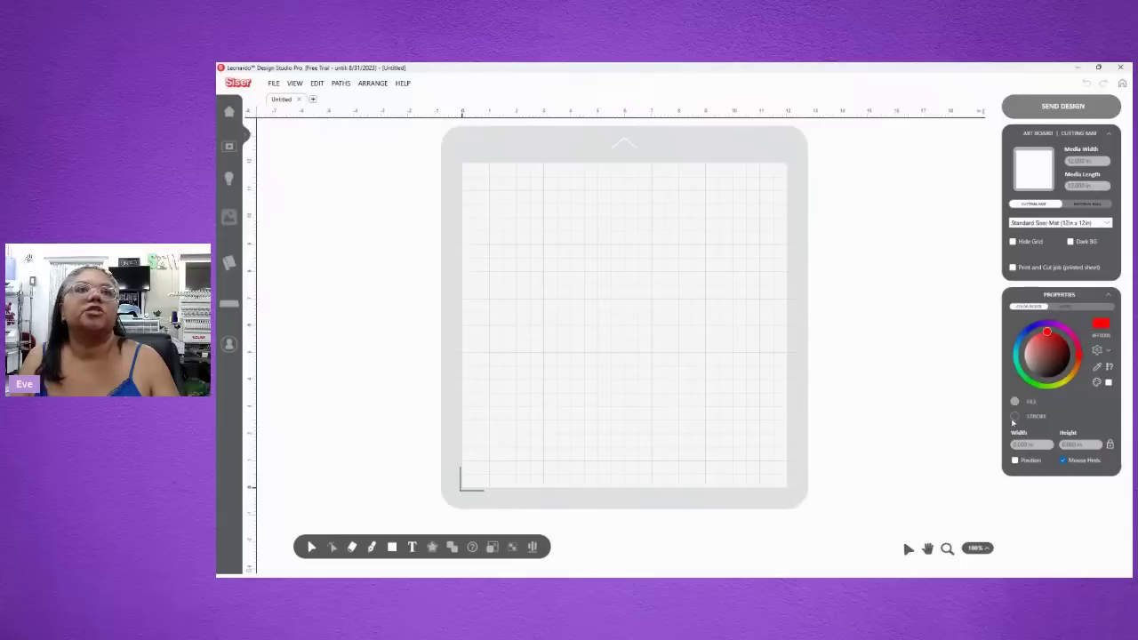
{"action": "left_click", "coordinate": [1013, 267]}
{"action": "left_click", "coordinate": [1013, 268]}
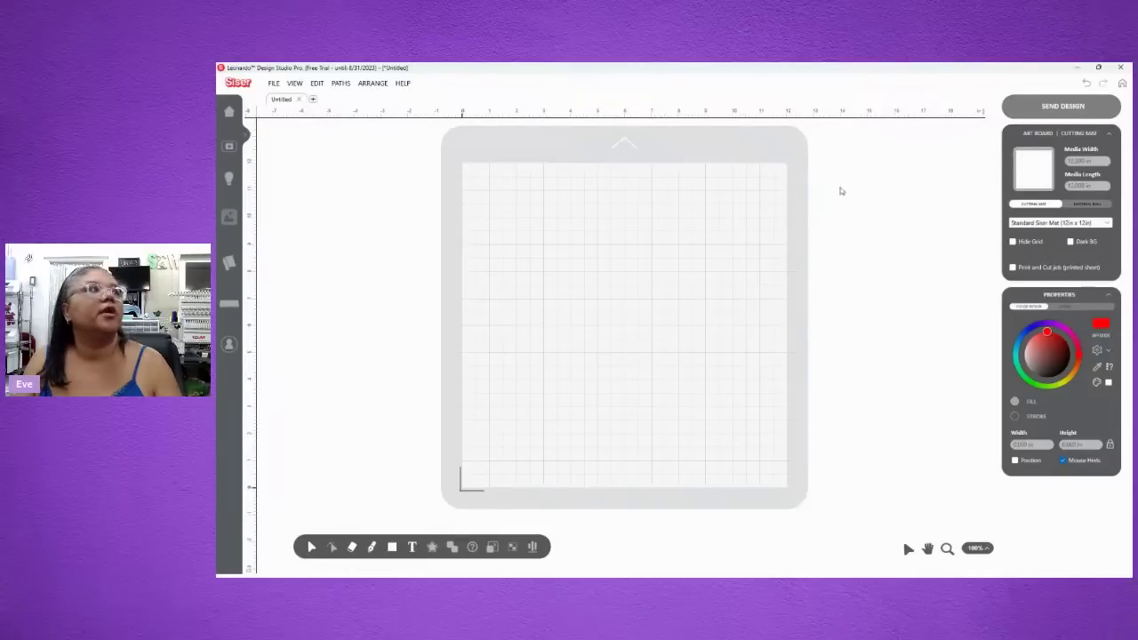
{"action": "left_click", "coordinate": [352, 547]}
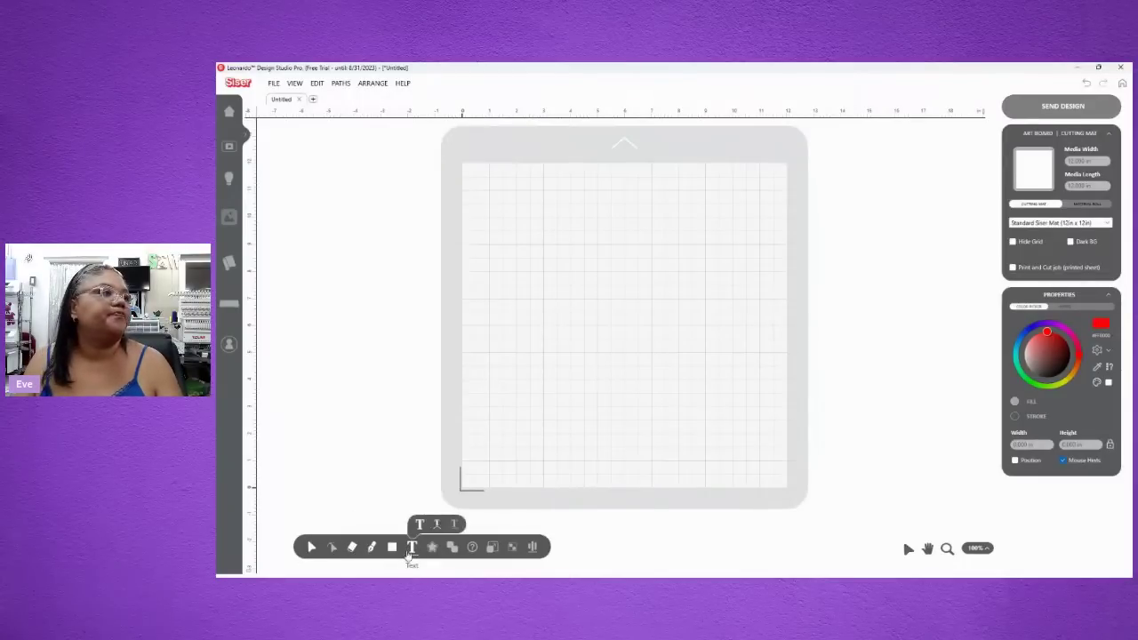
{"action": "left_click", "coordinate": [411, 547]}
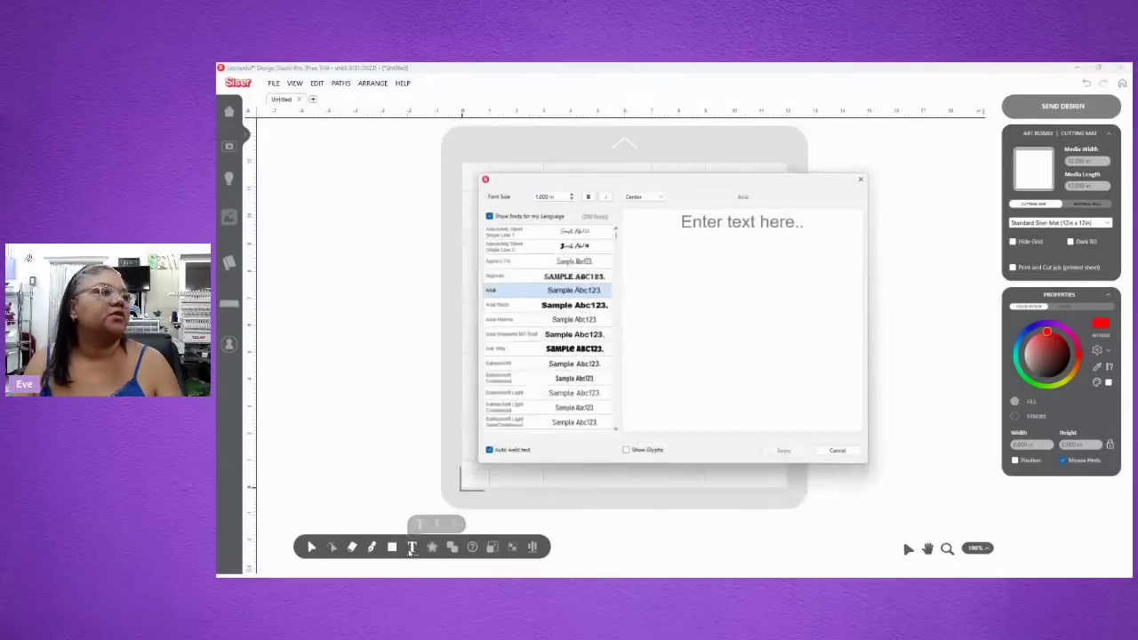
{"action": "left_click", "coordinate": [703, 213]}
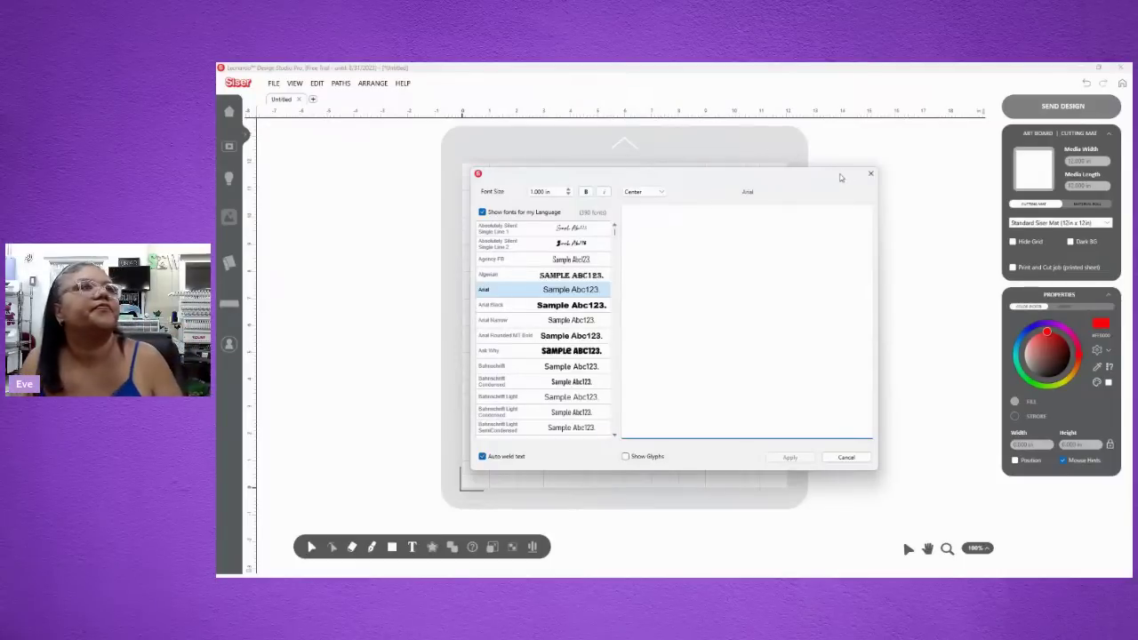
{"action": "key", "text": "Escape"}
{"action": "left_click", "coordinate": [388, 553]}
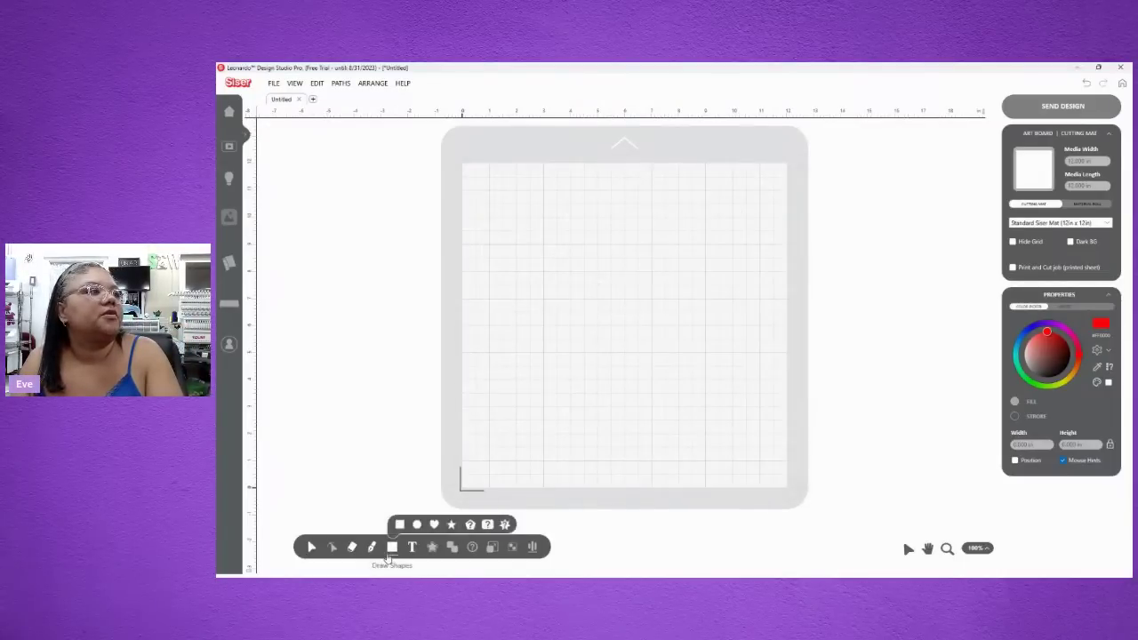
{"action": "mouse_move", "coordinate": [375, 549]}
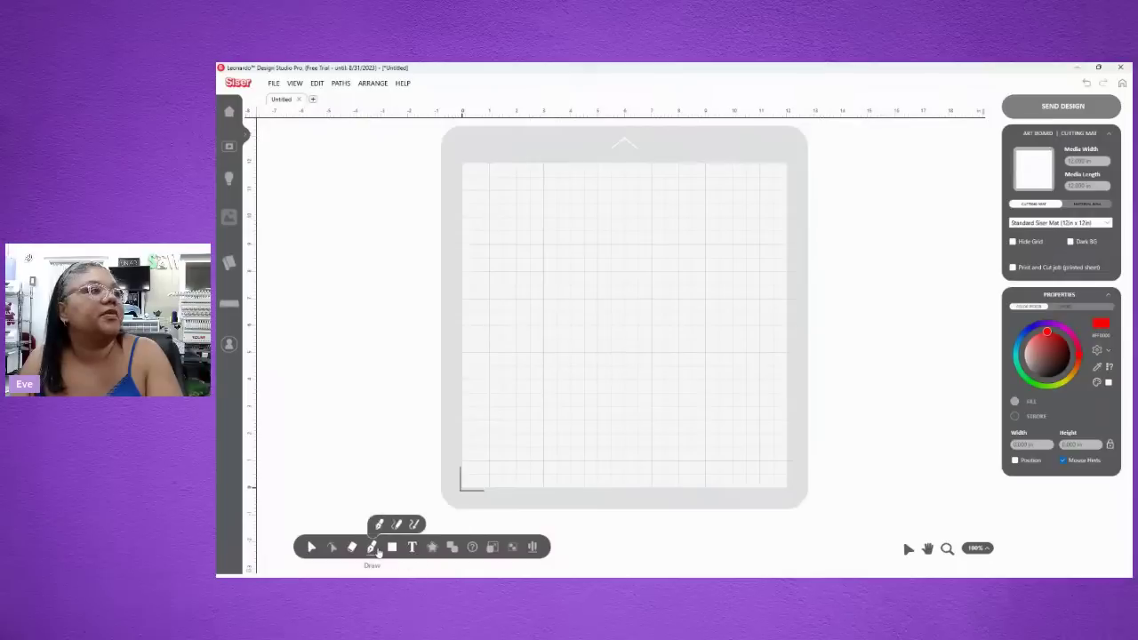
{"action": "mouse_move", "coordinate": [311, 548]}
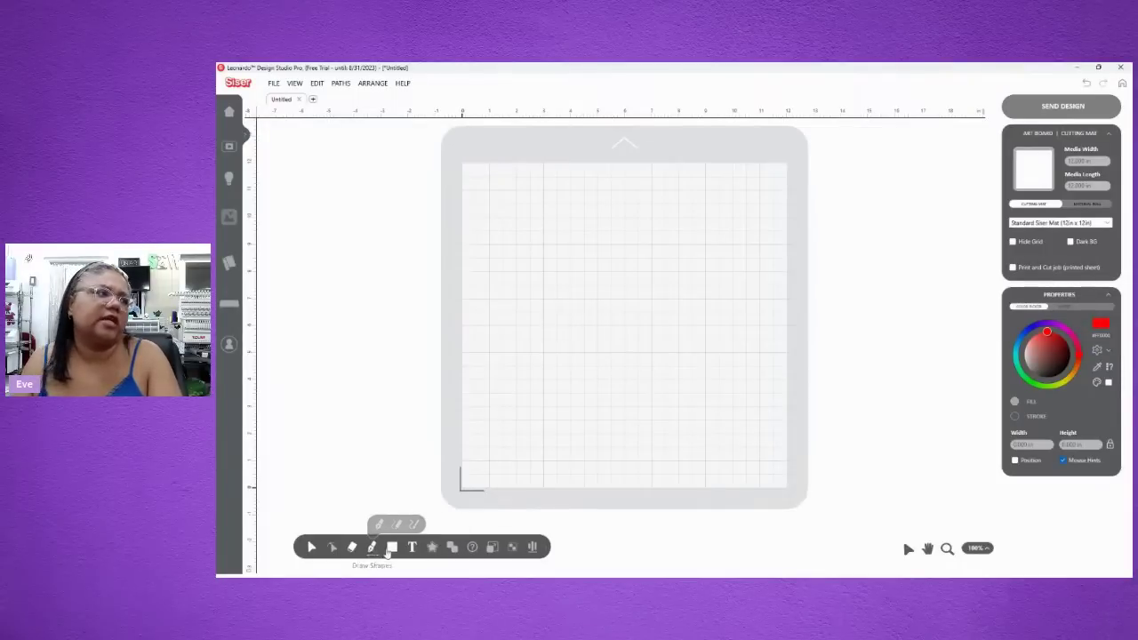
- Draw a rectangle on the mat and enlarge it to about 10.4 by 8.35 in
{"action": "left_click", "coordinate": [392, 547]}
{"action": "left_click_drag", "start_coordinate": [488, 223], "coordinate": [715, 407]}
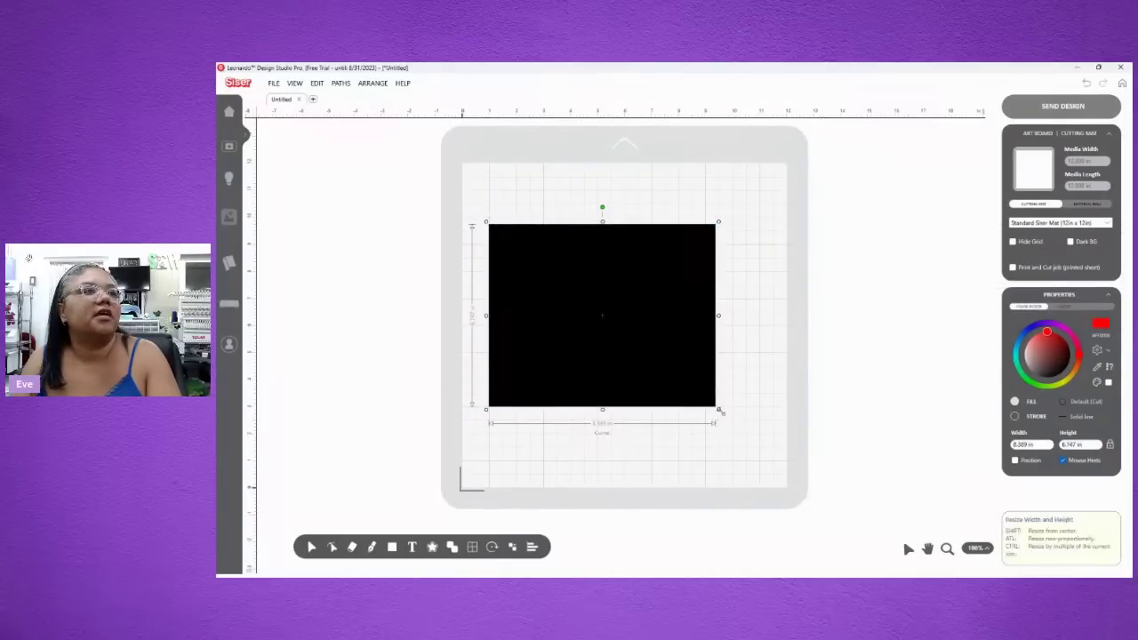
{"action": "left_click_drag", "start_coordinate": [721, 411], "coordinate": [751, 436]}
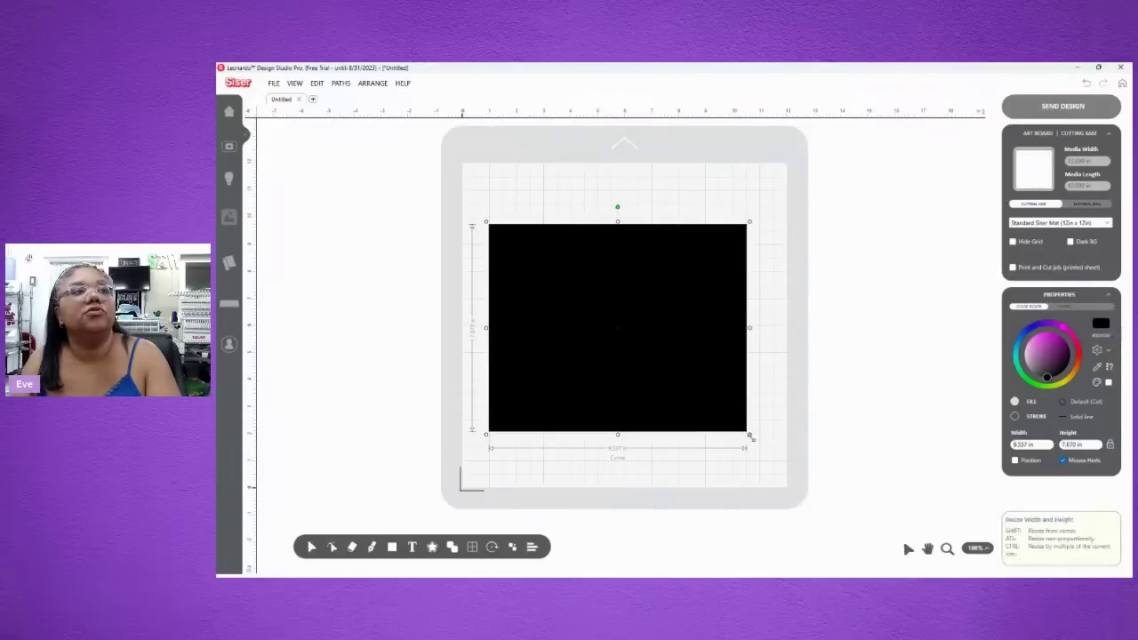
{"action": "left_click_drag", "start_coordinate": [751, 436], "coordinate": [771, 453]}
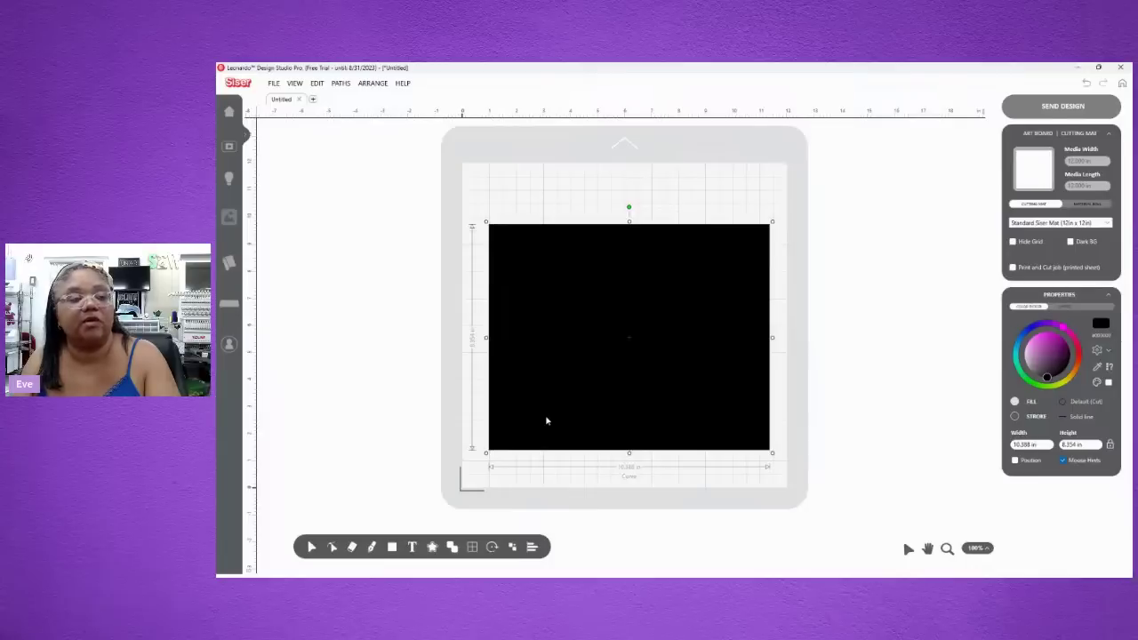
- Open the Cone Warp distortion for the rectangle and compare its diameter and circumference modes
{"action": "left_click", "coordinate": [471, 548]}
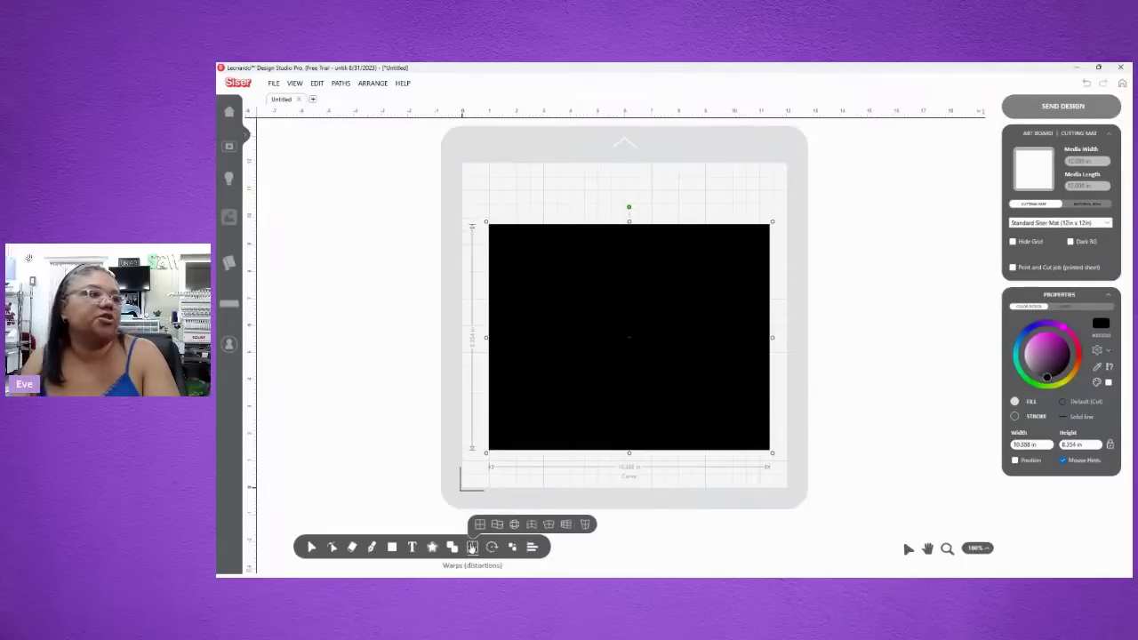
{"action": "left_click", "coordinate": [584, 525]}
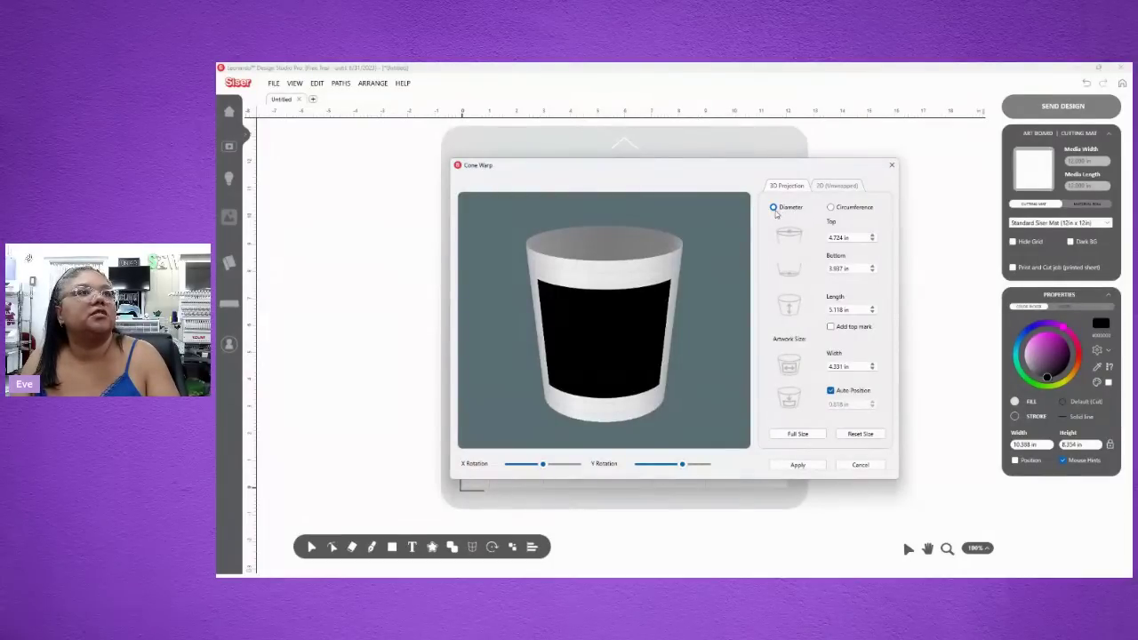
{"action": "left_click", "coordinate": [830, 207]}
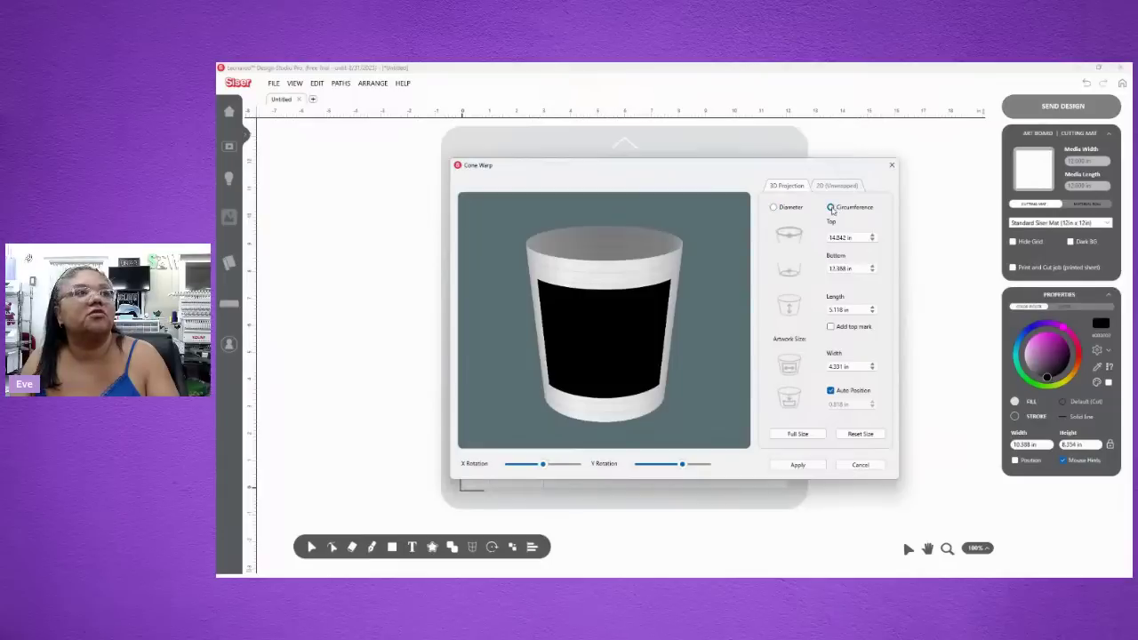
{"action": "left_click", "coordinate": [773, 207]}
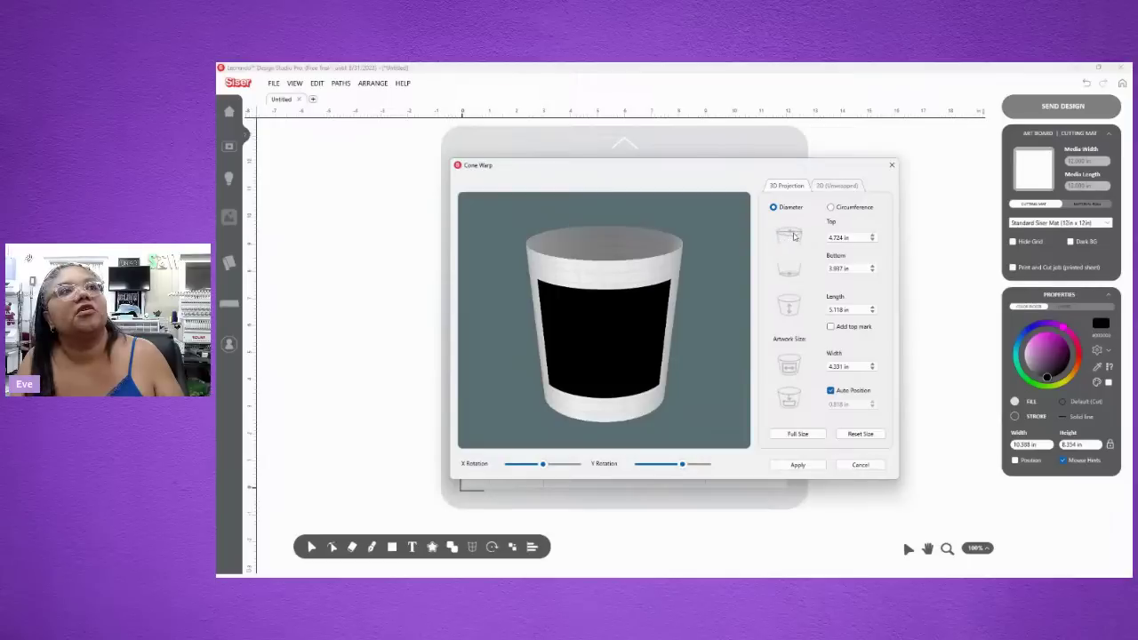
{"action": "left_click", "coordinate": [840, 208]}
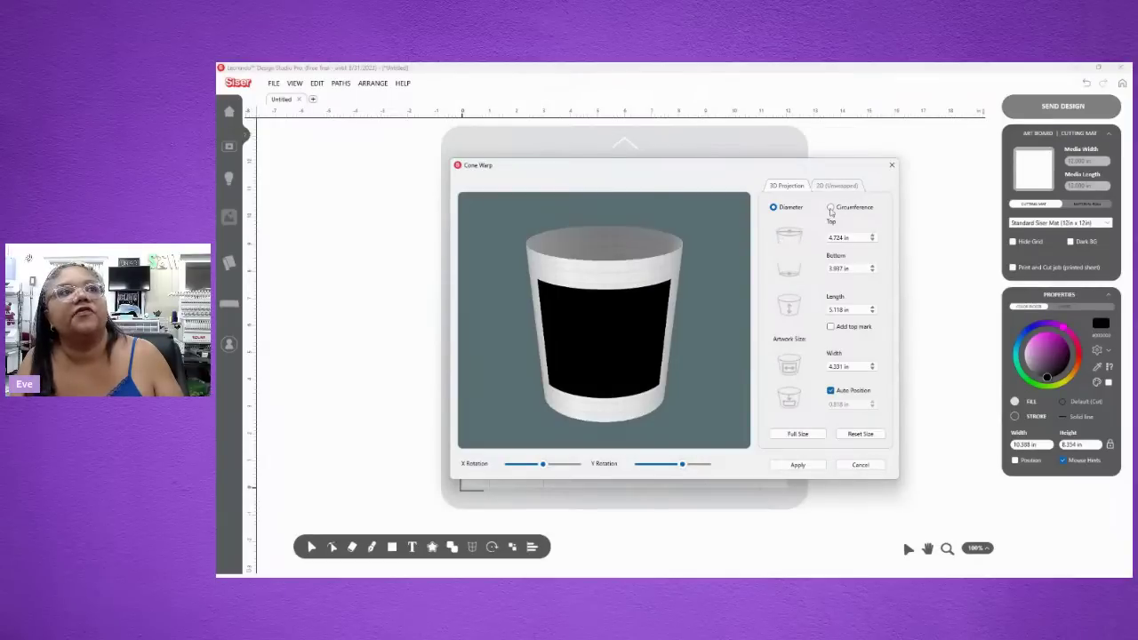
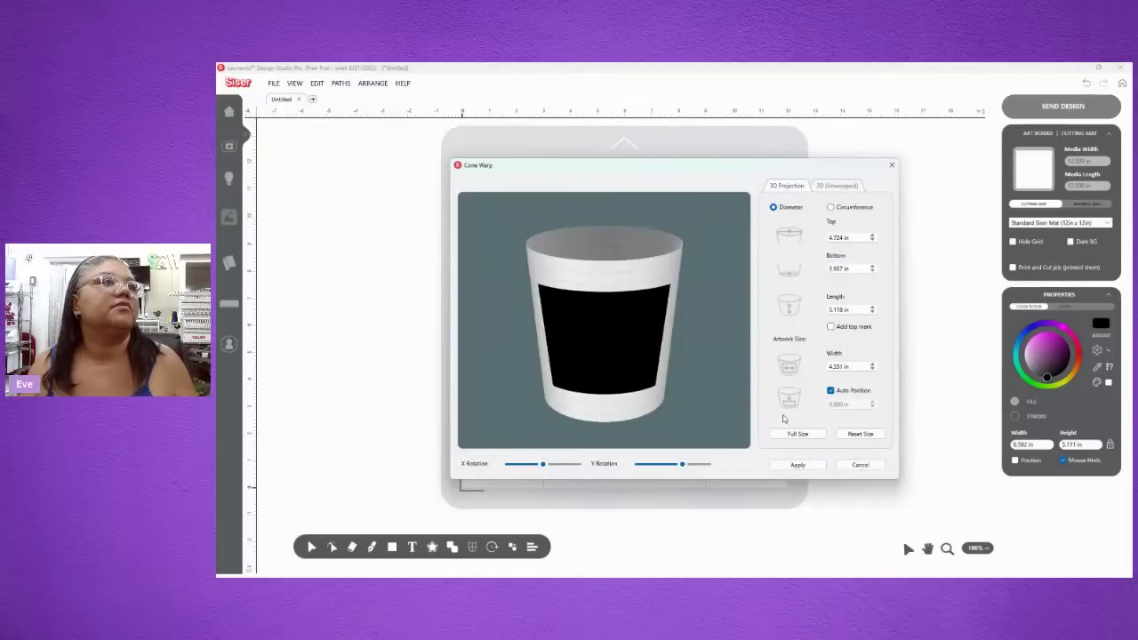
- Fit the artwork to the cone's full size and try to enter a larger artwork width
{"action": "left_click", "coordinate": [797, 432]}
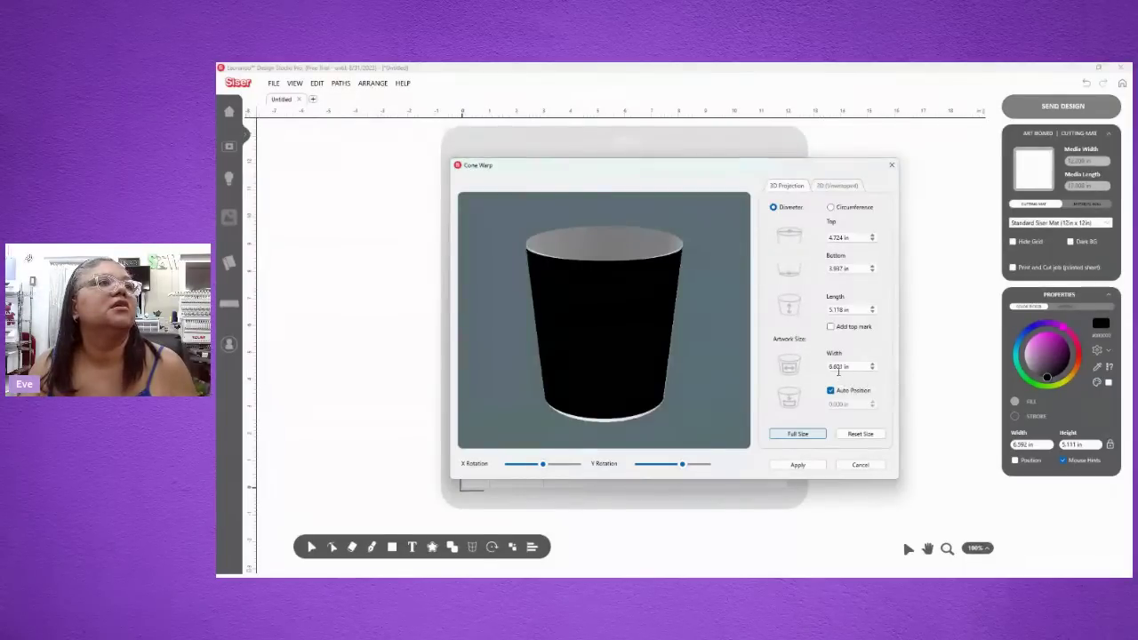
{"action": "left_click_drag", "start_coordinate": [853, 367], "coordinate": [829, 368]}
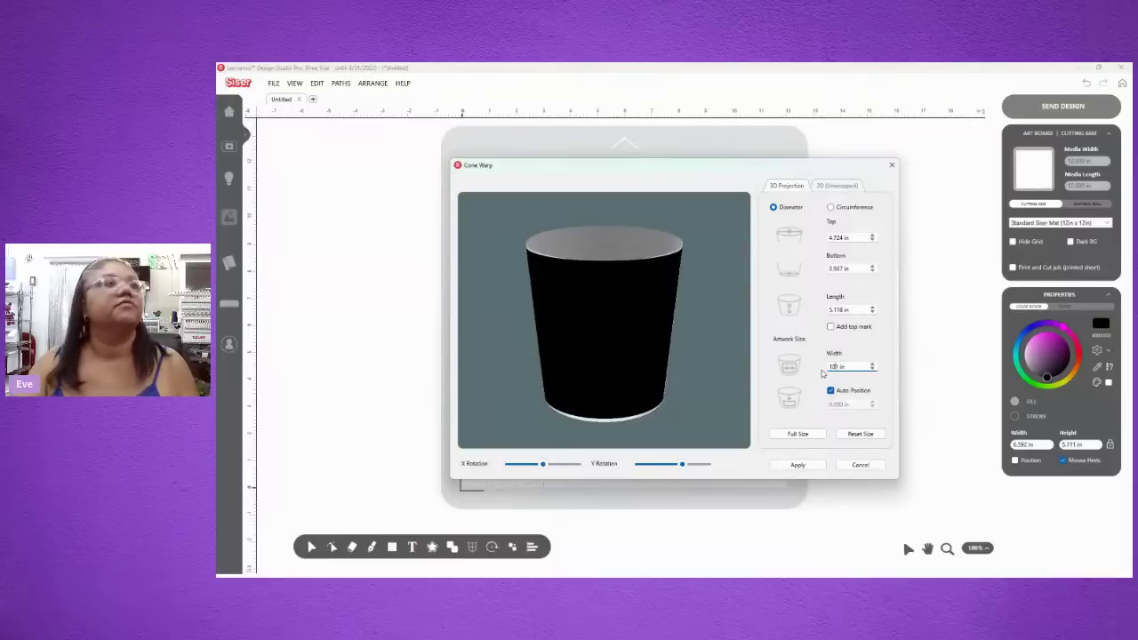
{"action": "key", "text": "Left"}
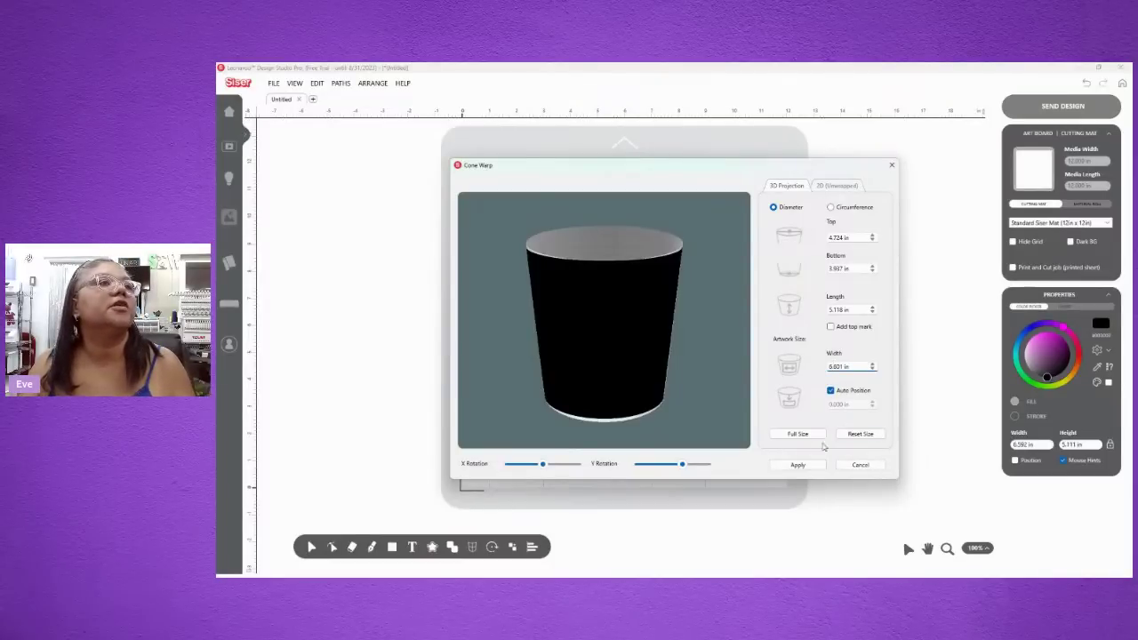
- Define the cone by circumference and set its top circumference to 10.5 in
{"action": "left_click", "coordinate": [830, 207]}
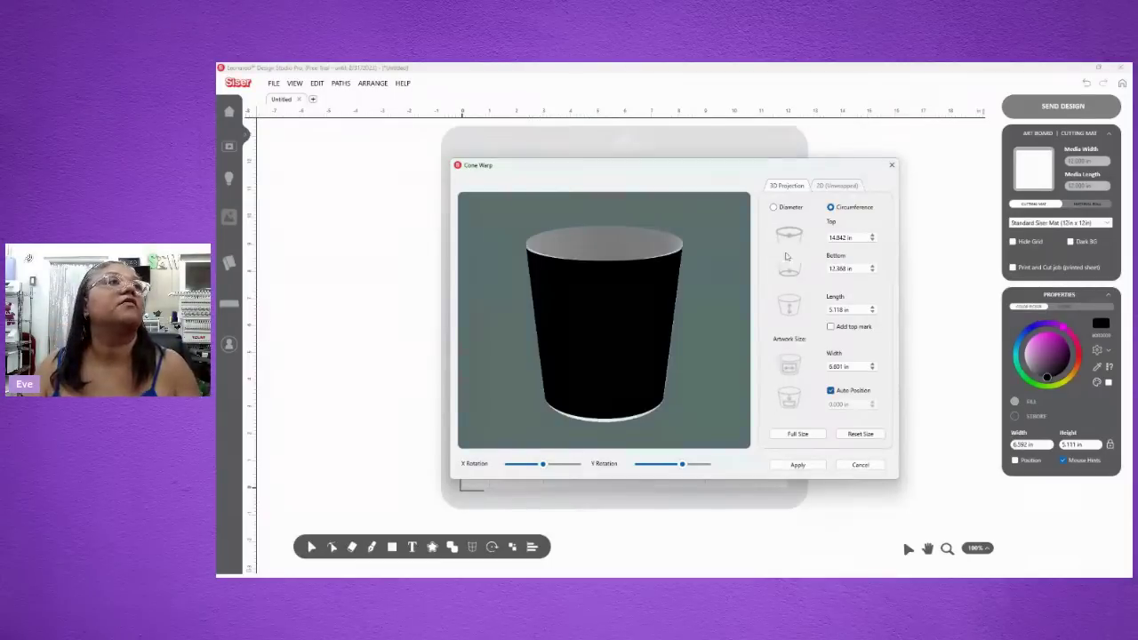
{"action": "left_click", "coordinate": [842, 238]}
{"action": "left_click_drag", "start_coordinate": [842, 237], "coordinate": [803, 244]}
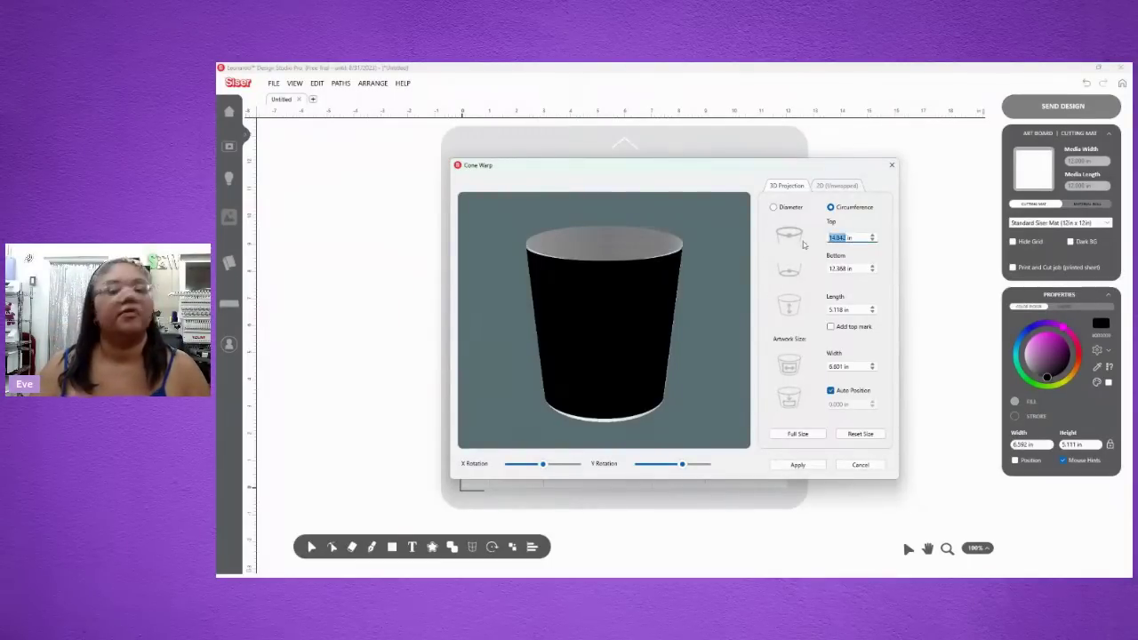
{"action": "type", "text": "10.5"}
{"action": "key", "text": "Return"}
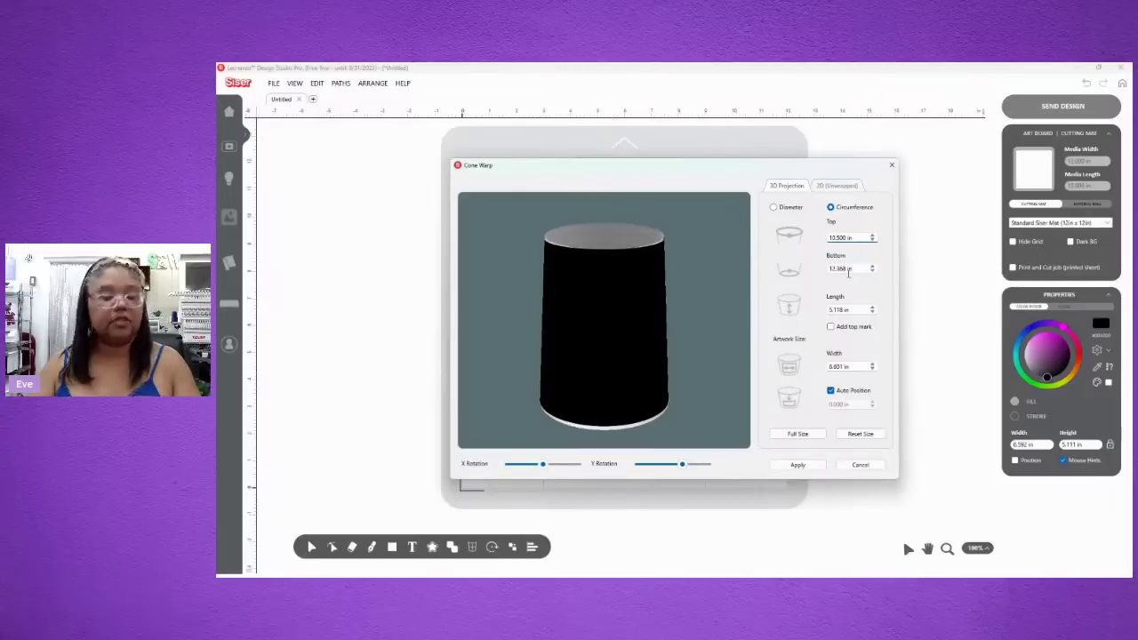
- Set the cone's bottom circumference to 9.5 in and its length to 5 in
{"action": "left_click", "coordinate": [847, 269]}
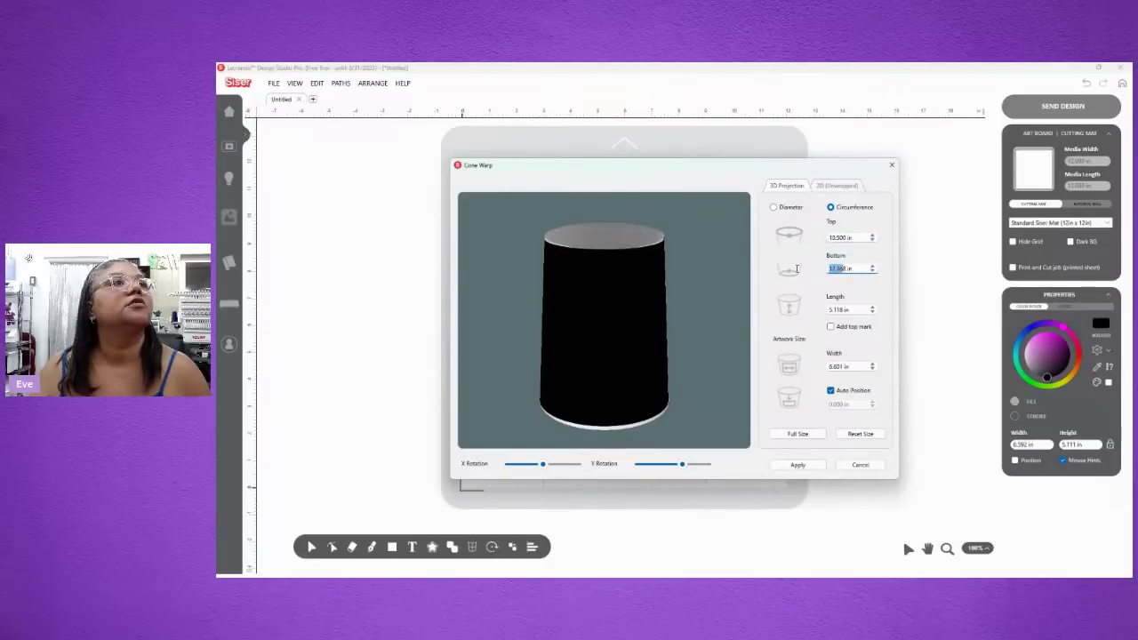
{"action": "type", "text": "9.5in"}
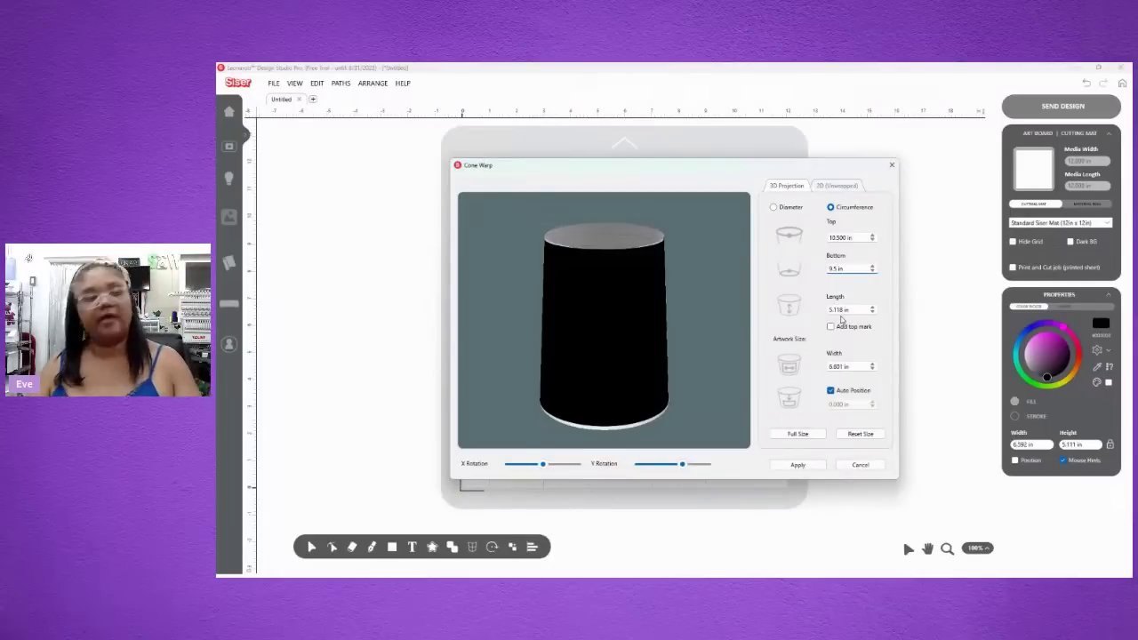
{"action": "left_click", "coordinate": [844, 309]}
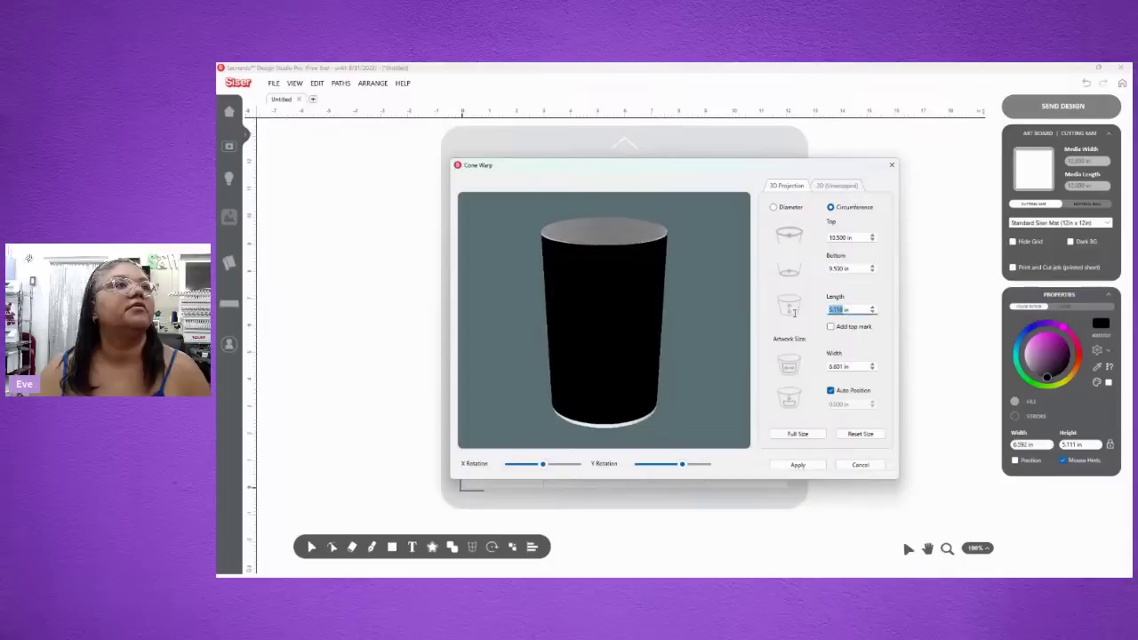
{"action": "type", "text": "5in"}
{"action": "key", "text": "Return"}
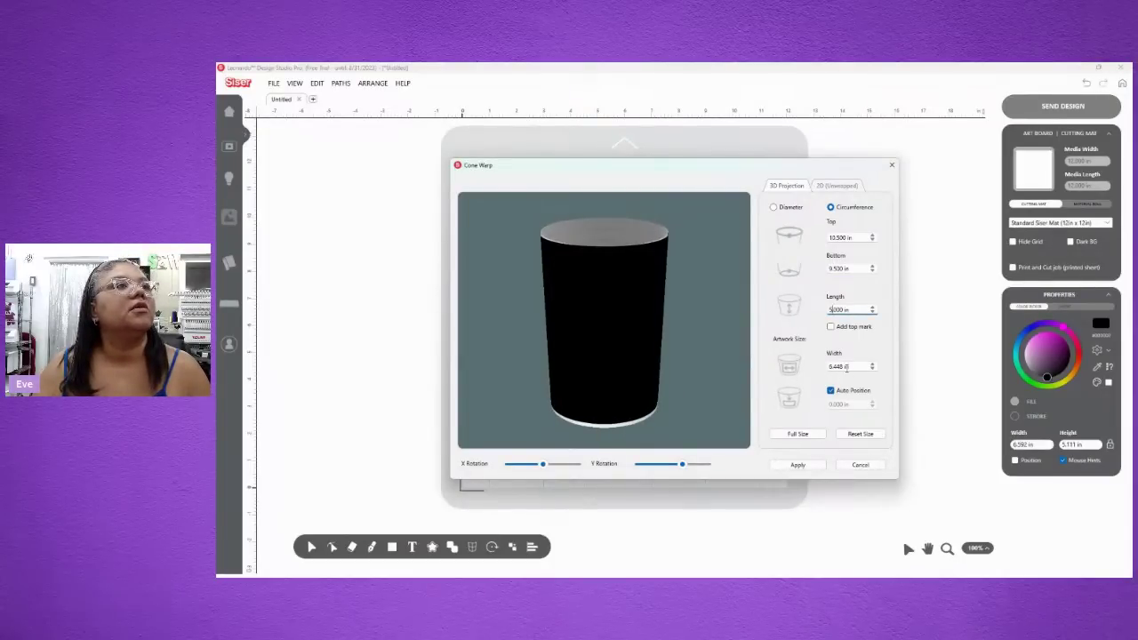
- Turn off Auto Position for the artwork and refit it to the cone's full size
{"action": "left_click", "coordinate": [838, 366]}
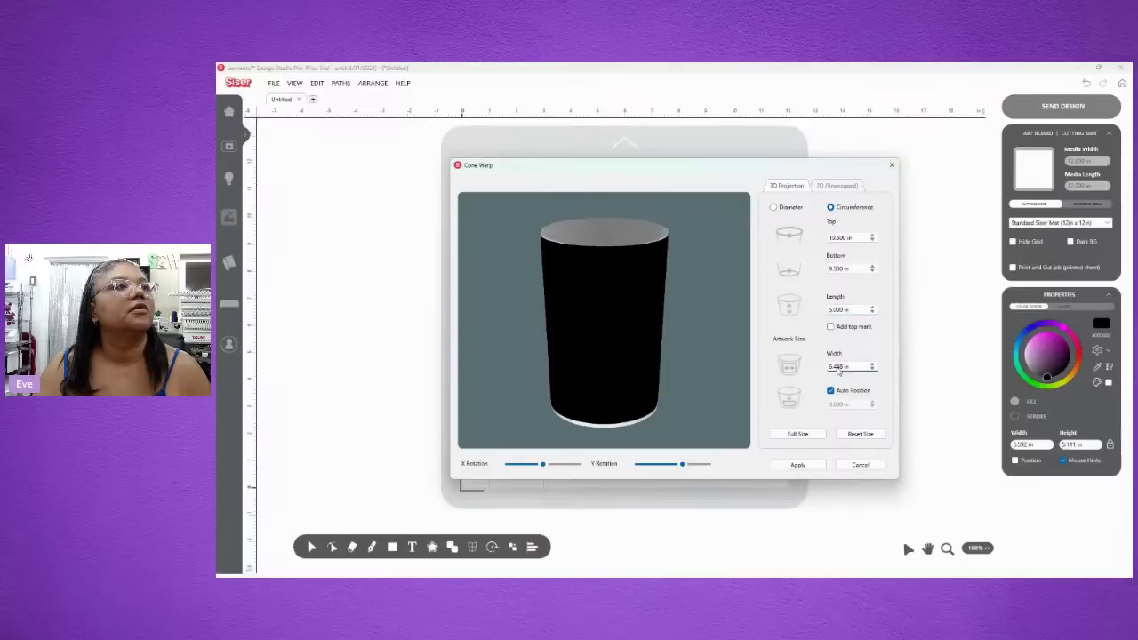
{"action": "left_click", "coordinate": [830, 391]}
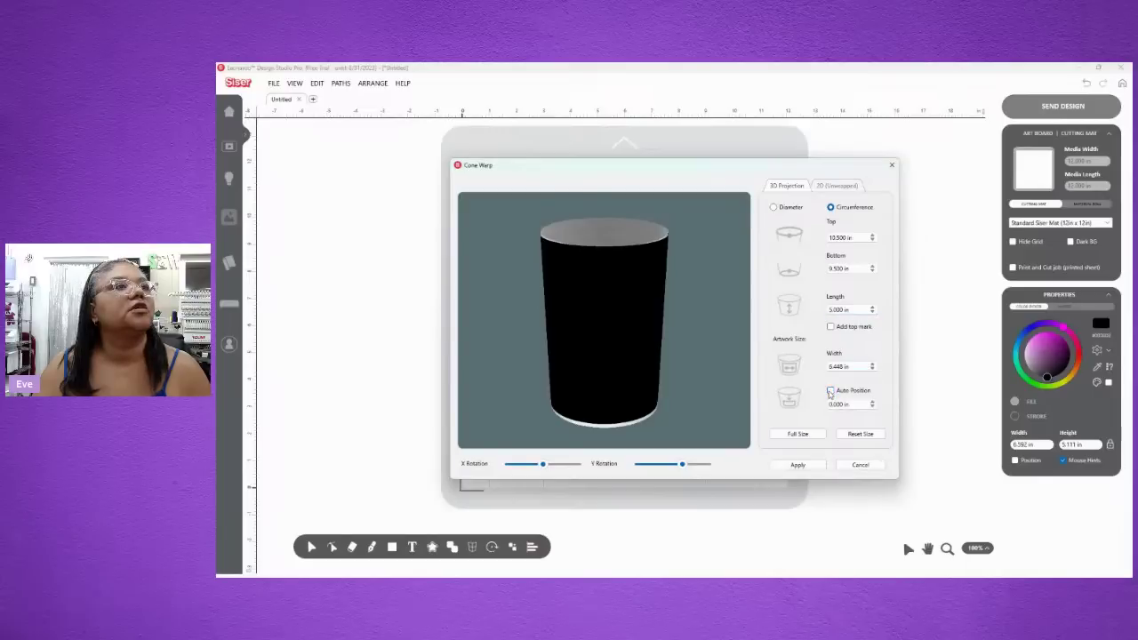
{"action": "left_click", "coordinate": [804, 437]}
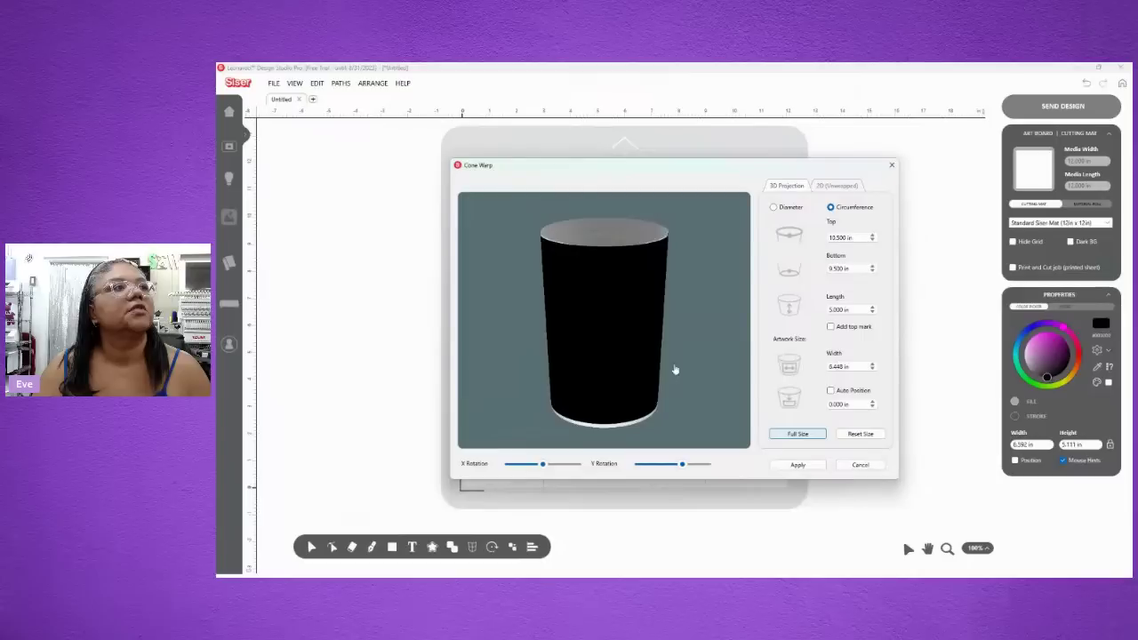
{"action": "left_click_drag", "start_coordinate": [604, 366], "coordinate": [624, 351]}
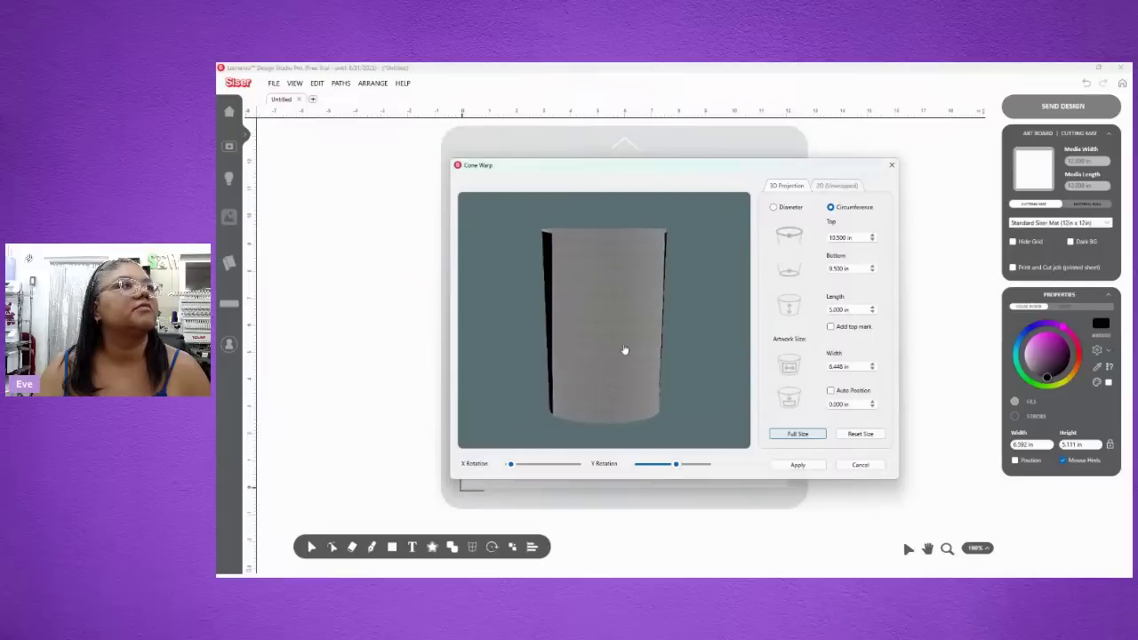
- Check the unwrapped 2D layout of the artwork and apply the cone warp
{"action": "left_click", "coordinate": [836, 186]}
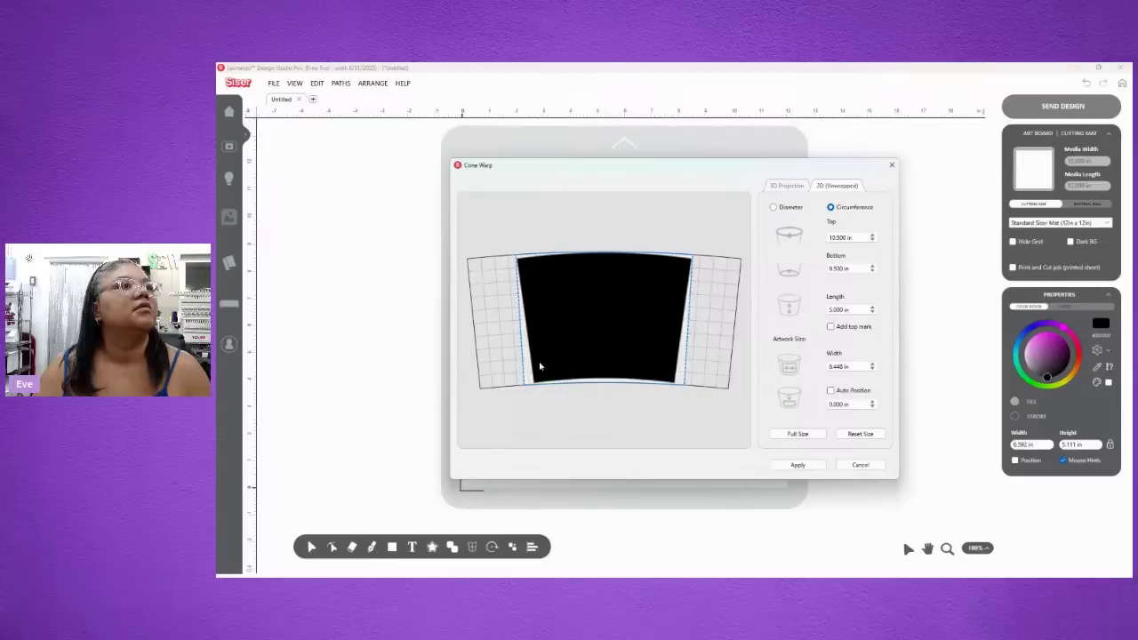
{"action": "left_click", "coordinate": [816, 471]}
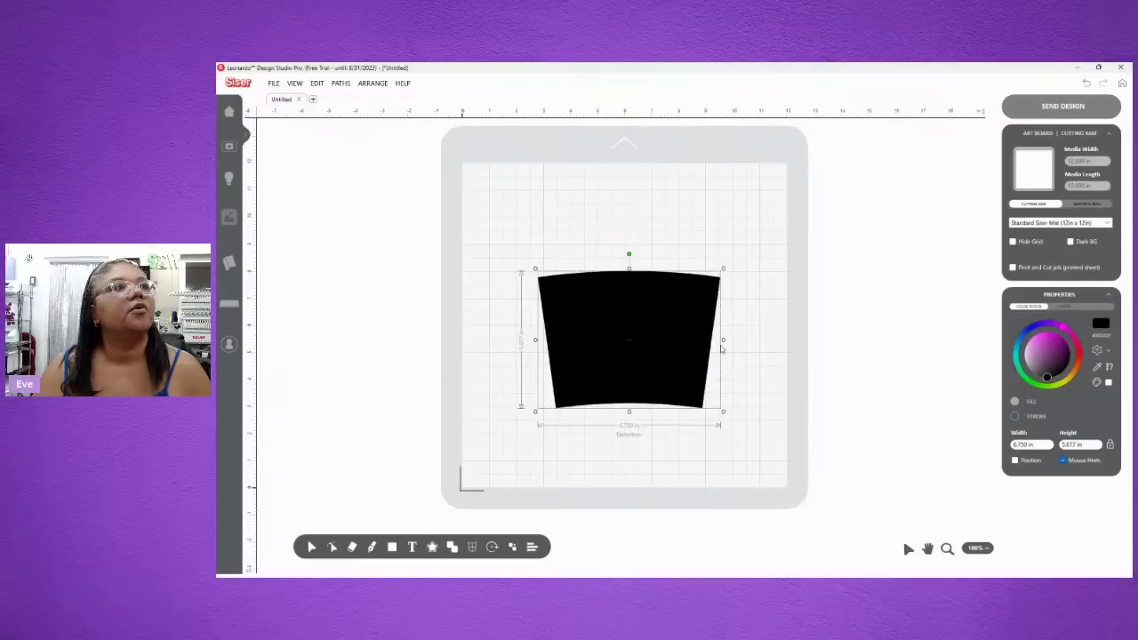
- Stretch the warped shape on both sides to about 10.5 in wide and shift it slightly left on the mat
{"action": "left_click_drag", "start_coordinate": [724, 340], "coordinate": [769, 340]}
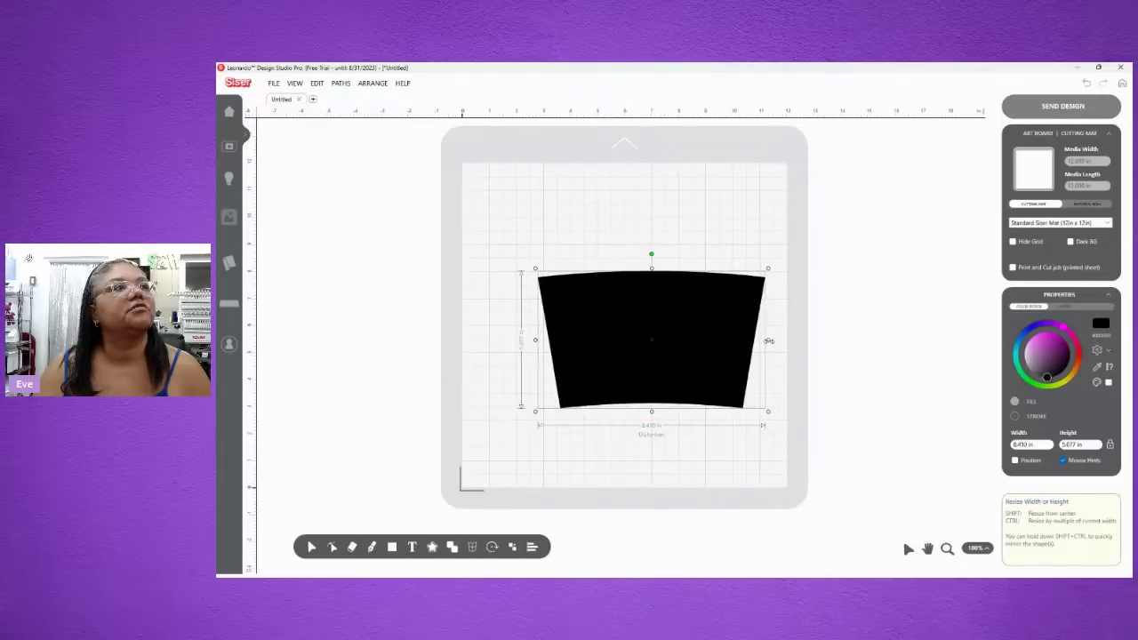
{"action": "left_click_drag", "start_coordinate": [535, 340], "coordinate": [485, 340]}
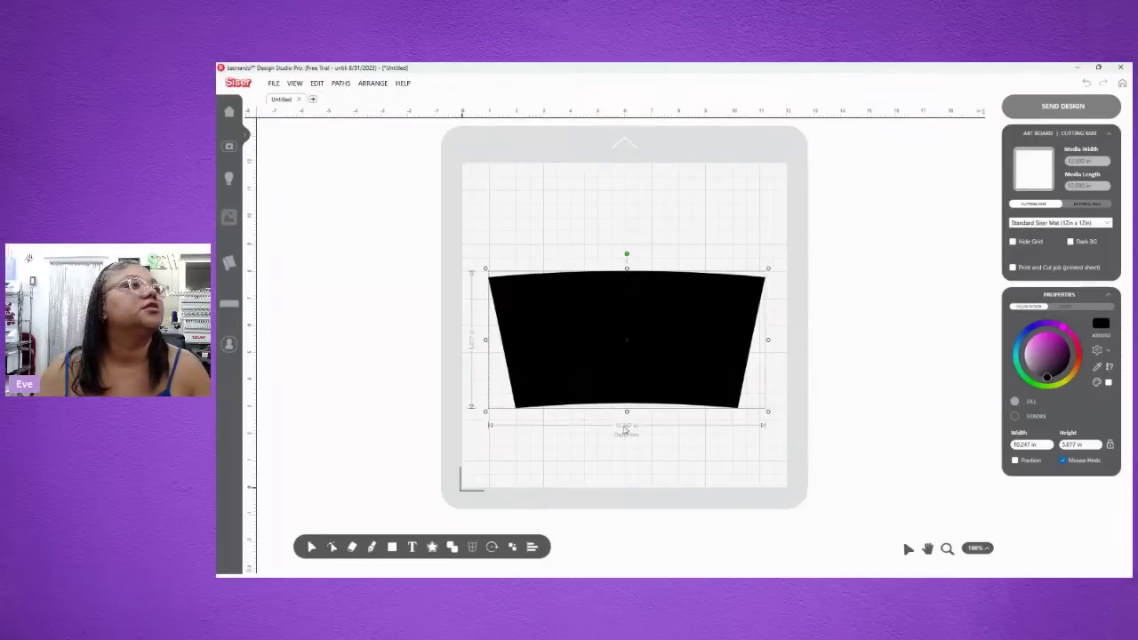
{"action": "left_click_drag", "start_coordinate": [772, 345], "coordinate": [774, 340]}
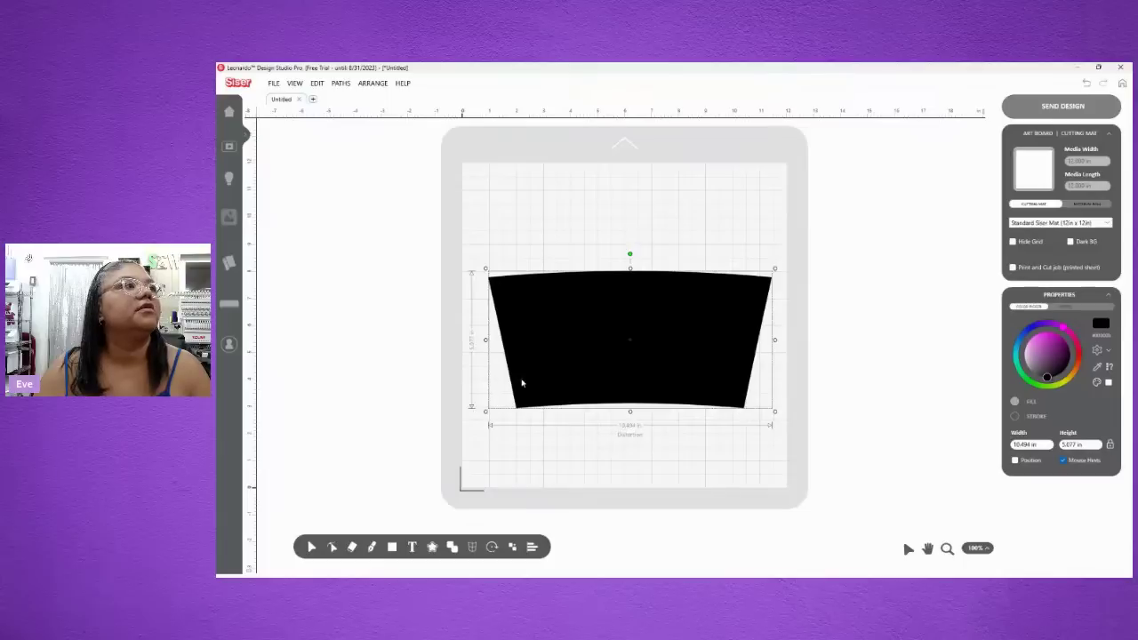
{"action": "left_click_drag", "start_coordinate": [574, 355], "coordinate": [565, 350]}
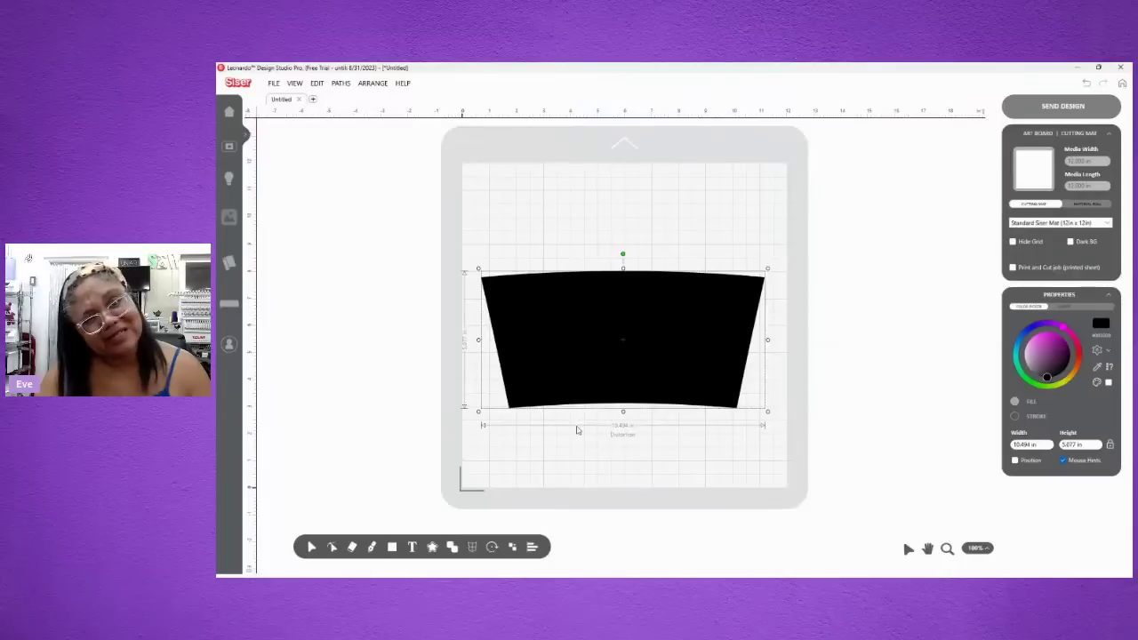
- Send only the selected artwork to the cutting setup and nudge its outline slightly left on the mat
{"action": "left_click", "coordinate": [1084, 111]}
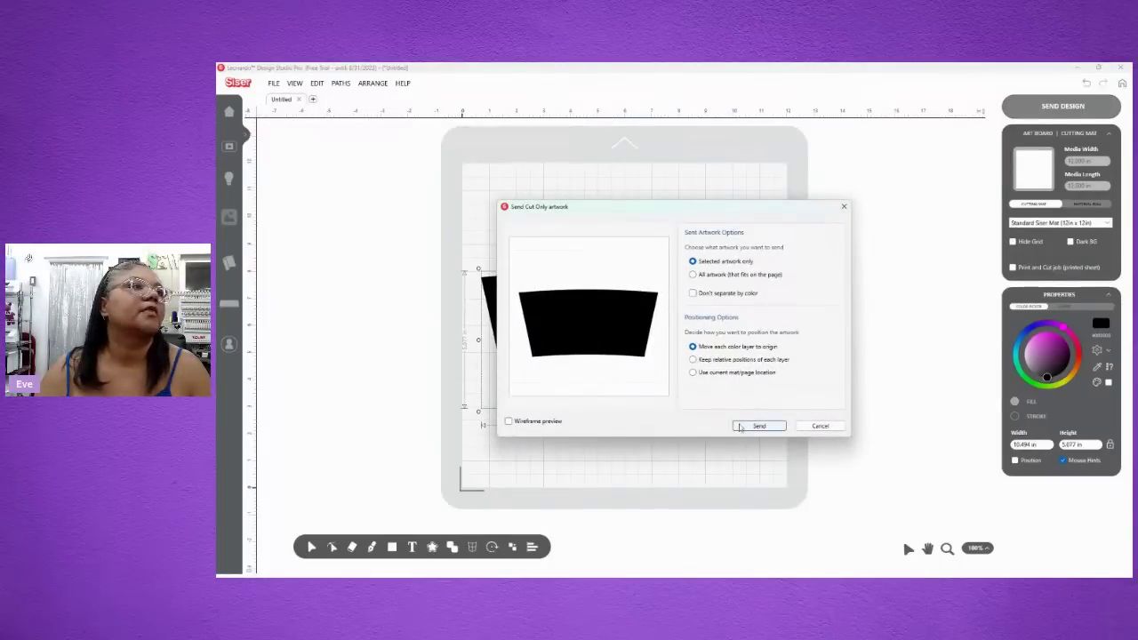
{"action": "left_click", "coordinate": [758, 426]}
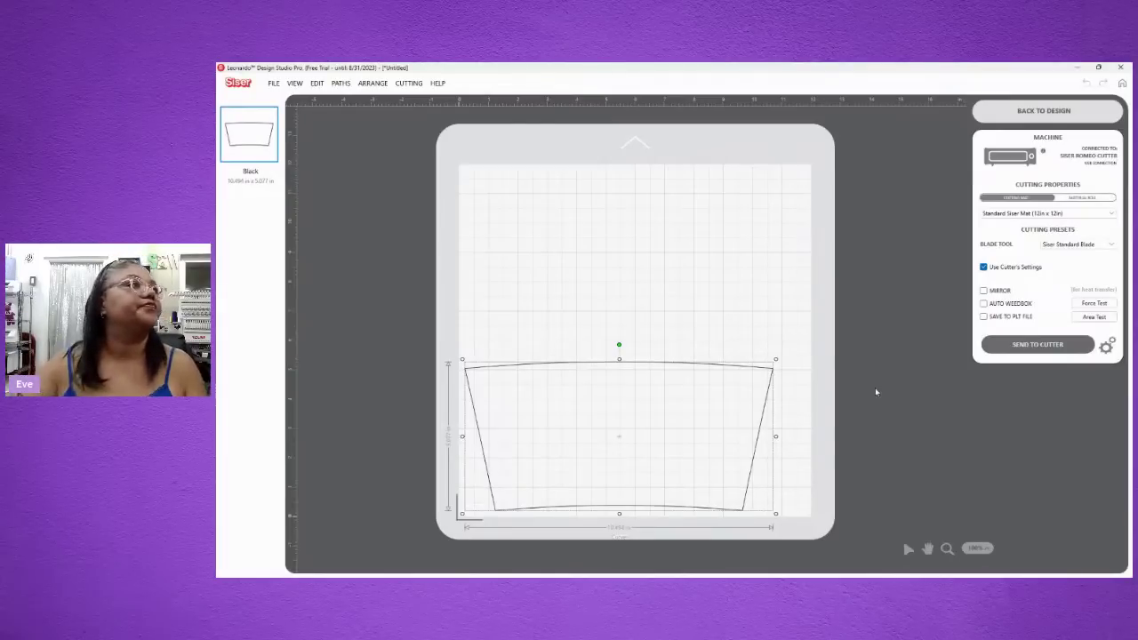
{"action": "left_click_drag", "start_coordinate": [701, 403], "coordinate": [700, 406]}
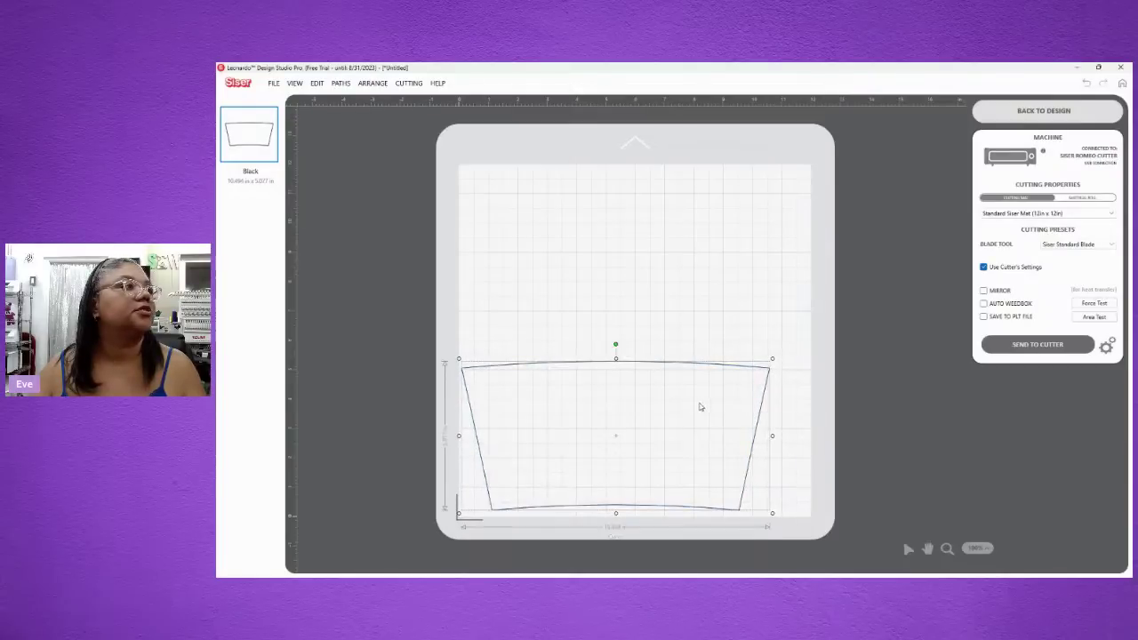
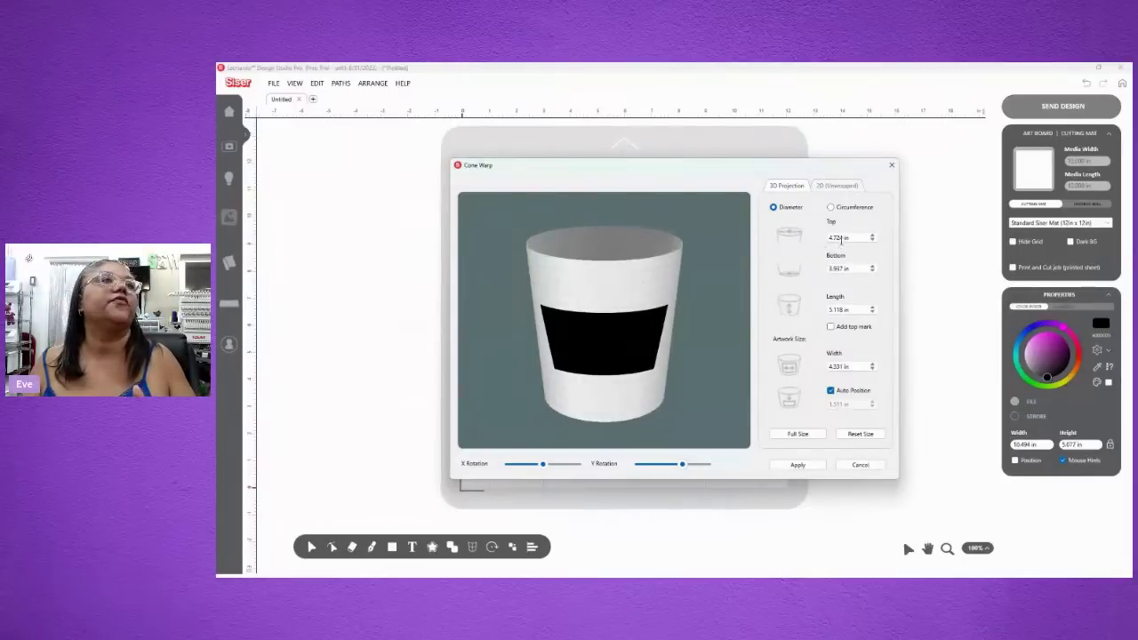
- Set the cone's top diameter to 3.25 in and its bottom diameter to 2.875 in
{"action": "double_click", "coordinate": [836, 238]}
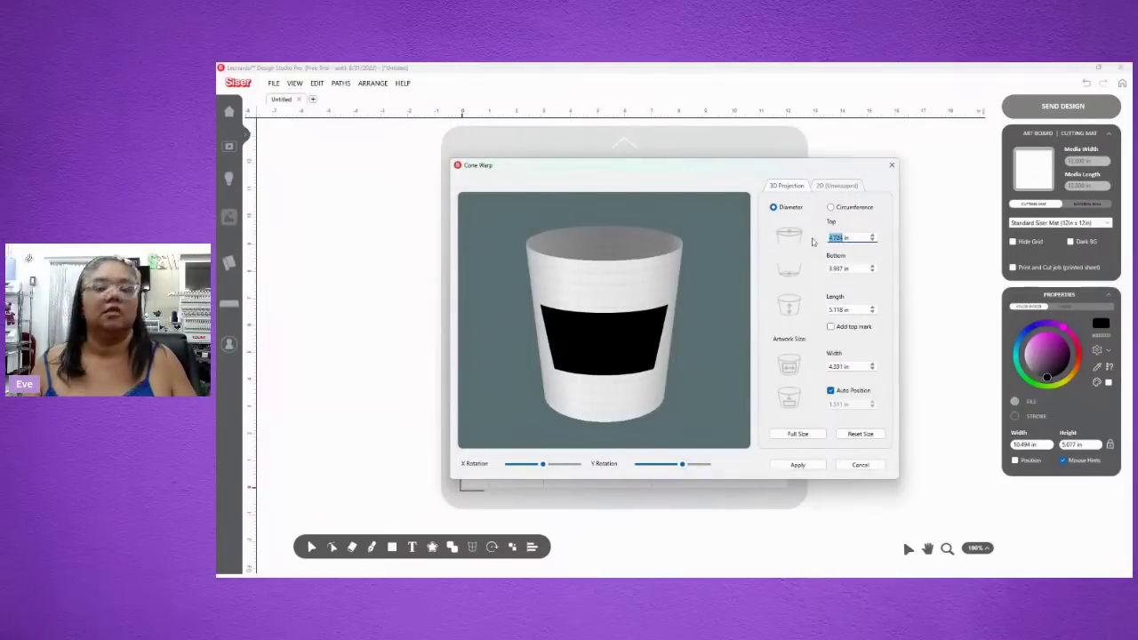
{"action": "type", "text": "3.25"}
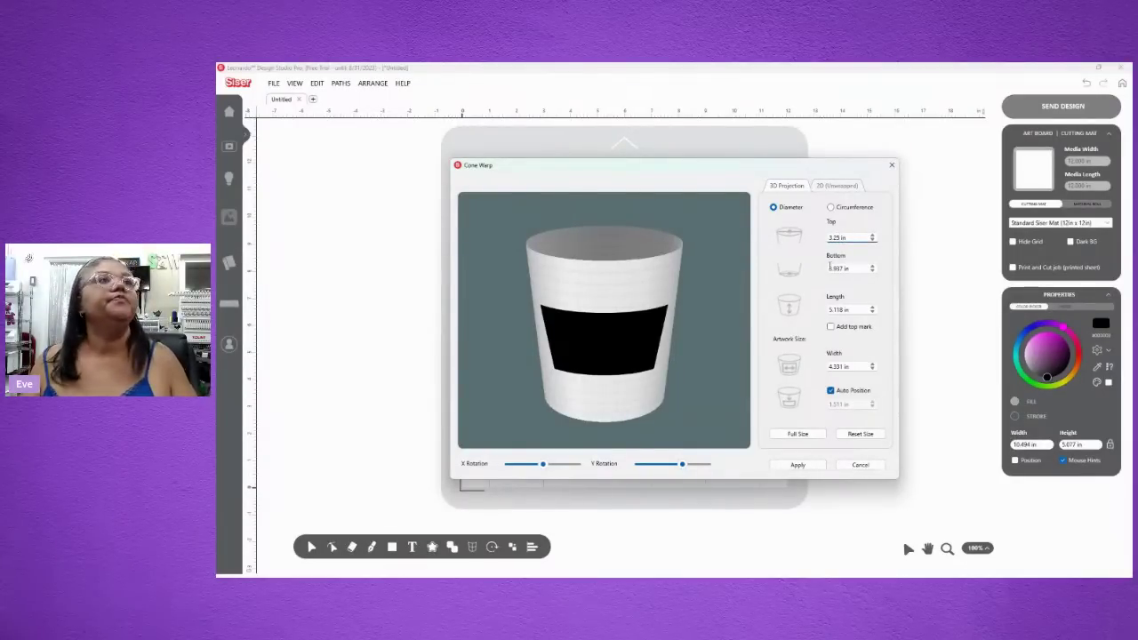
{"action": "double_click", "coordinate": [840, 268]}
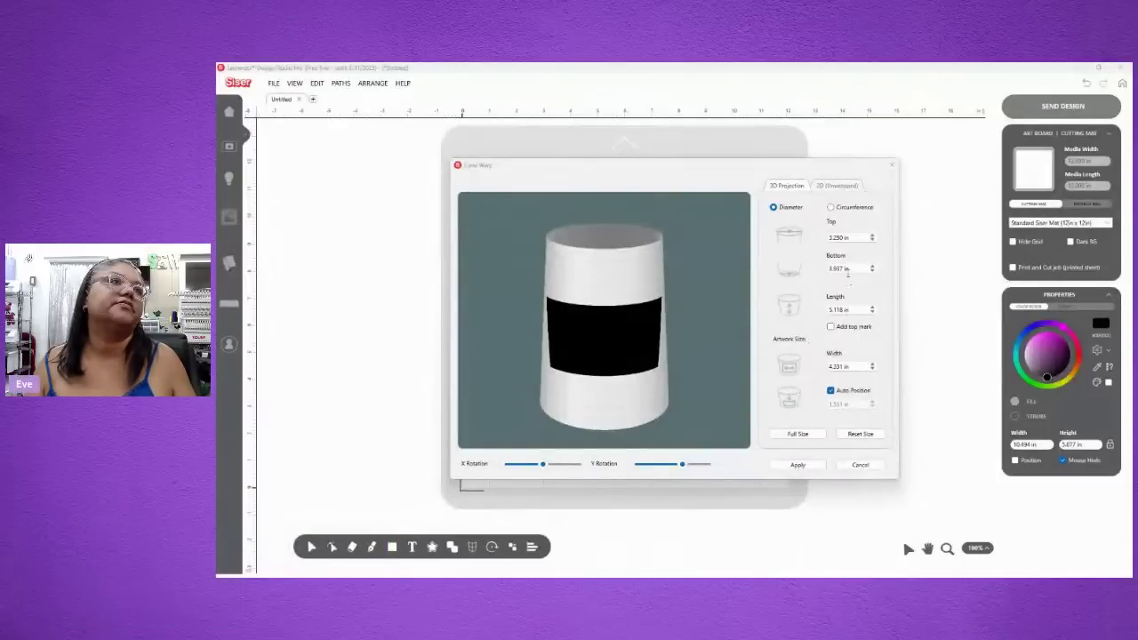
{"action": "double_click", "coordinate": [841, 268]}
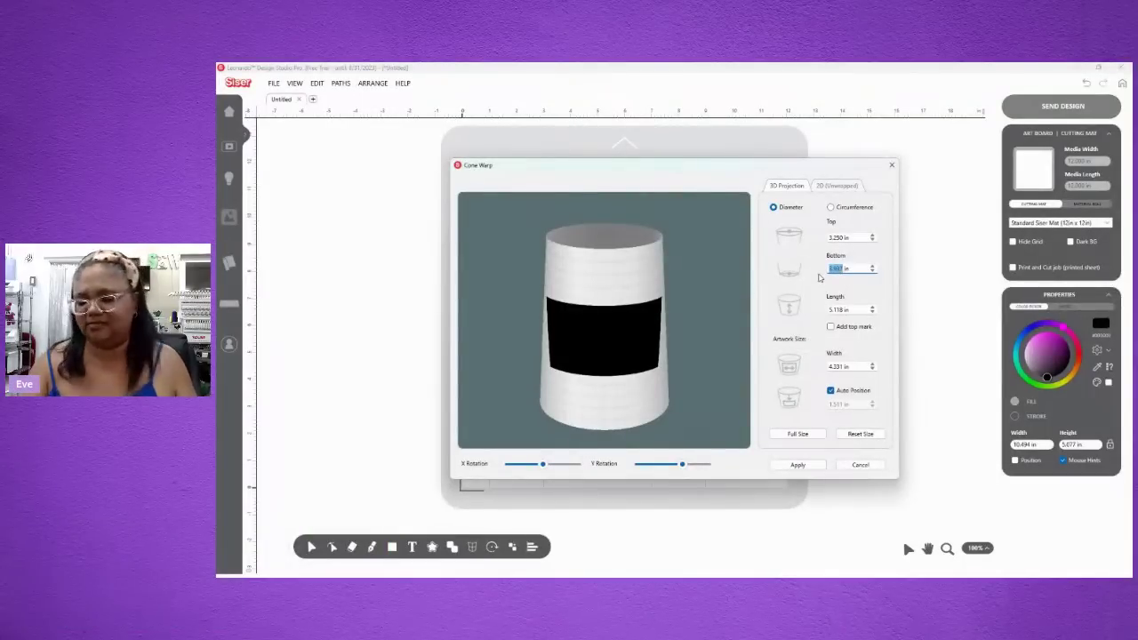
{"action": "type", "text": "2.875"}
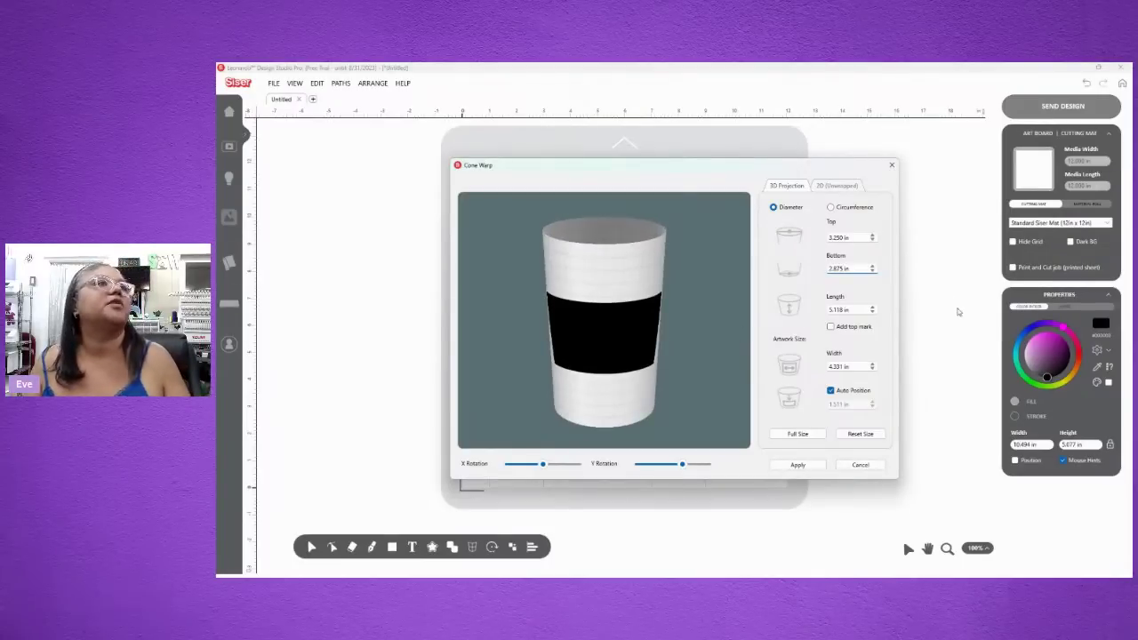
- Set the cone's length to 5 in, fit the artwork to its full size and inspect the seam
{"action": "triple_click", "coordinate": [841, 309]}
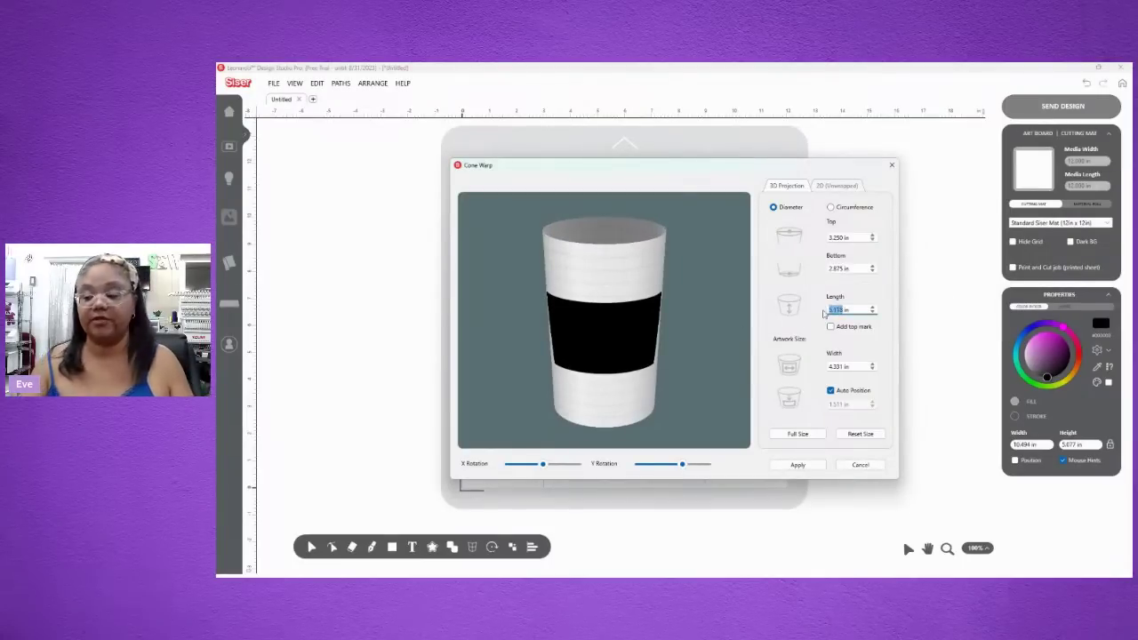
{"action": "type", "text": "5"}
{"action": "key", "text": "Return"}
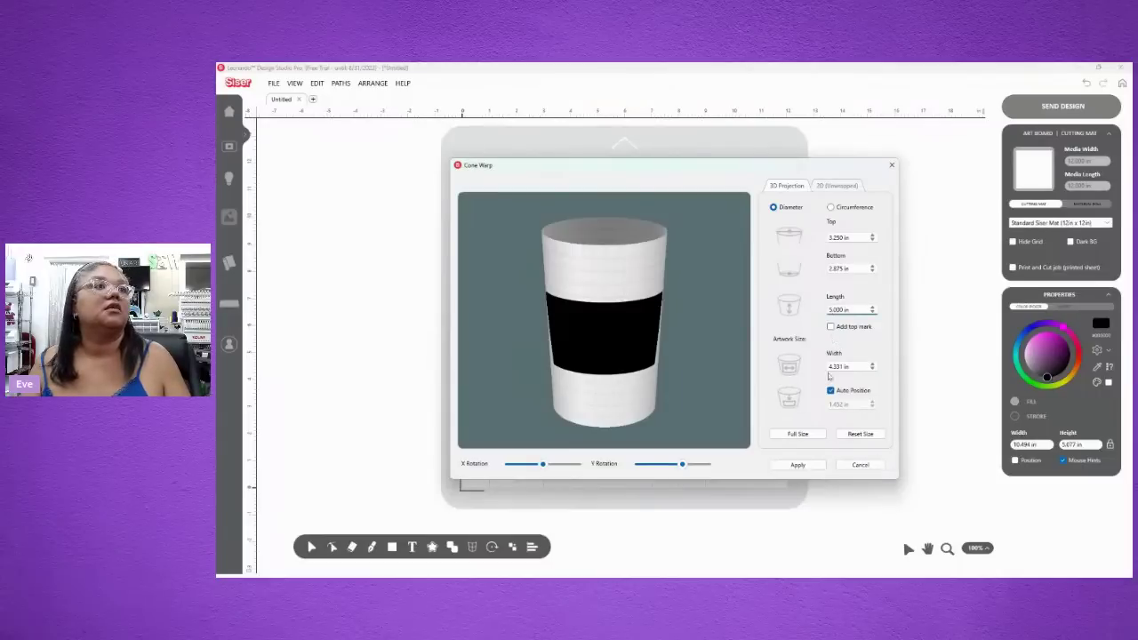
{"action": "left_click", "coordinate": [786, 434]}
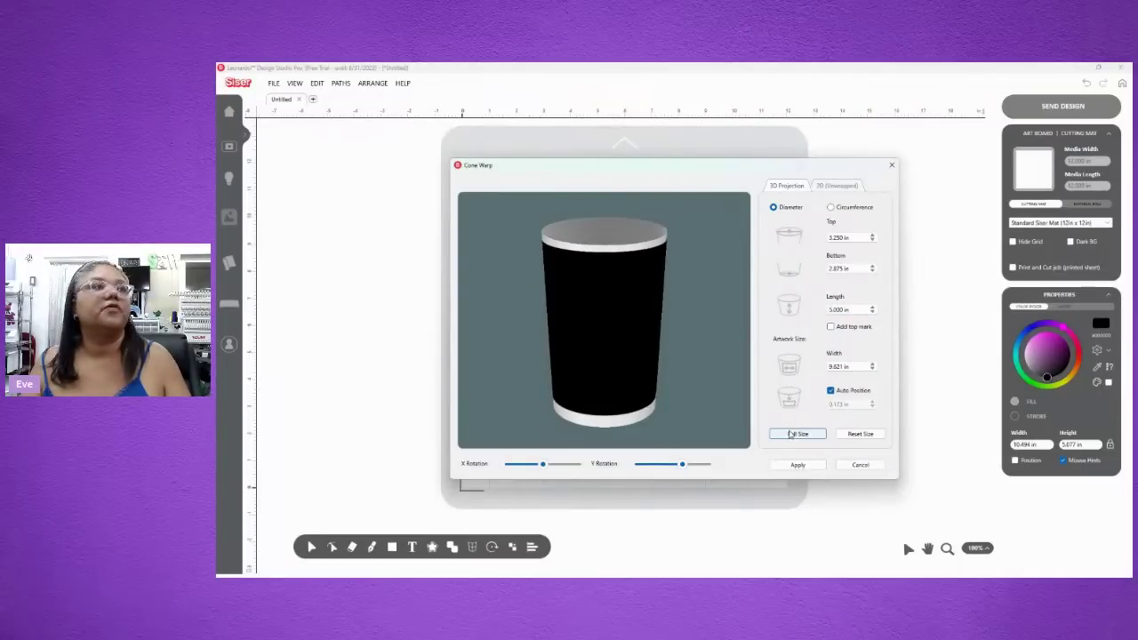
{"action": "left_click_drag", "start_coordinate": [581, 358], "coordinate": [717, 352]}
{"action": "left_click_drag", "start_coordinate": [591, 355], "coordinate": [645, 348]}
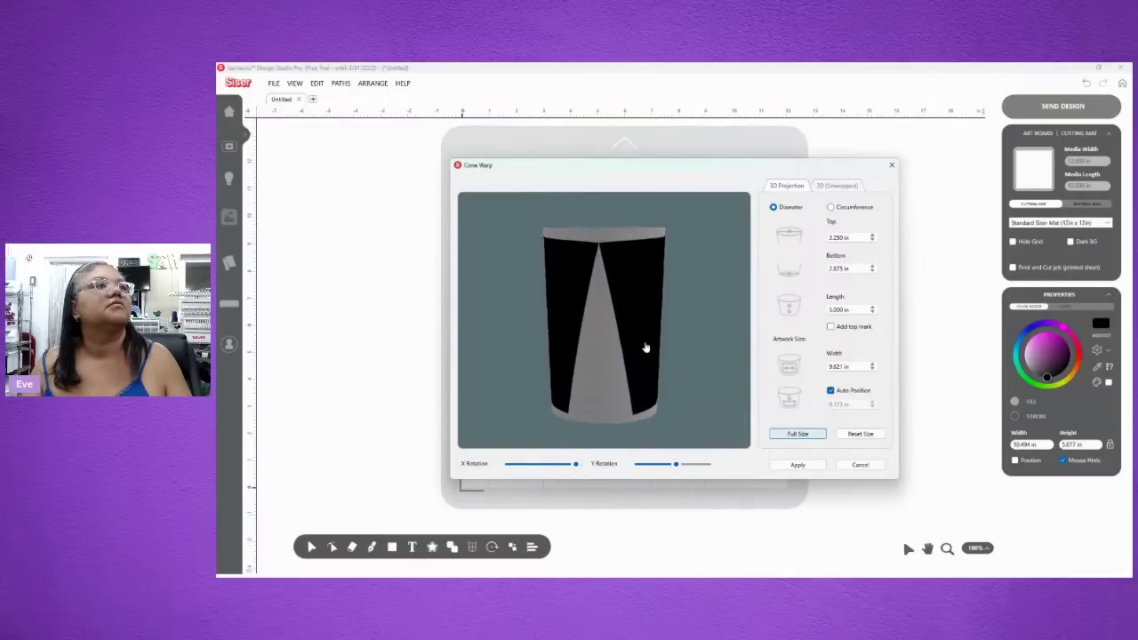
- Try to set the artwork width to 10 in and reset the artwork size
{"action": "left_click", "coordinate": [841, 366]}
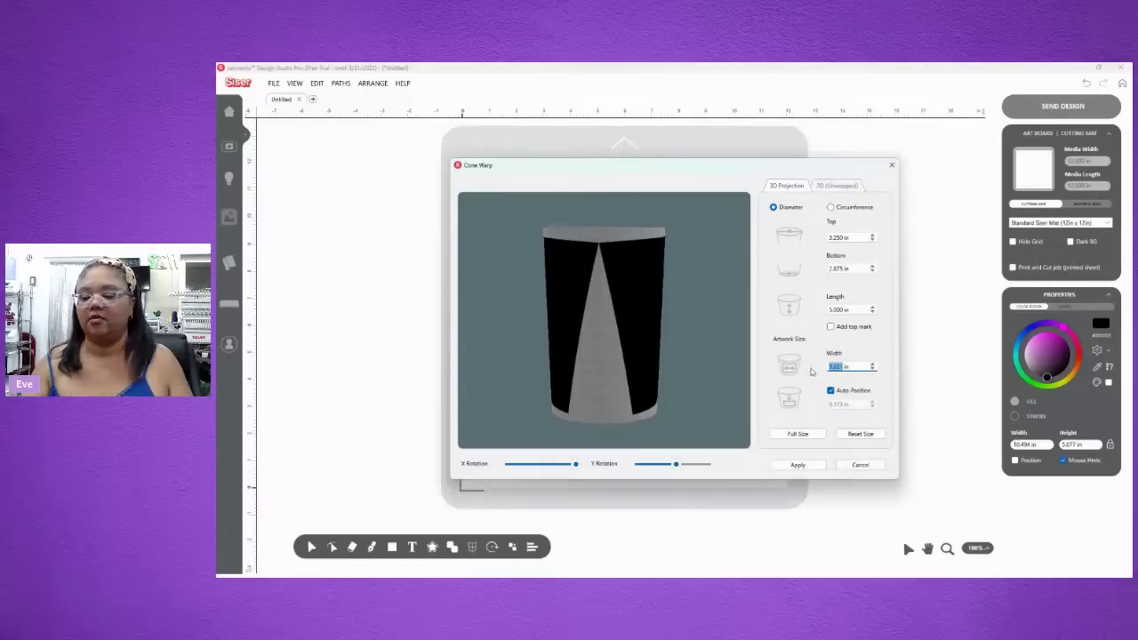
{"action": "type", "text": "10 in"}
{"action": "key", "text": "Return"}
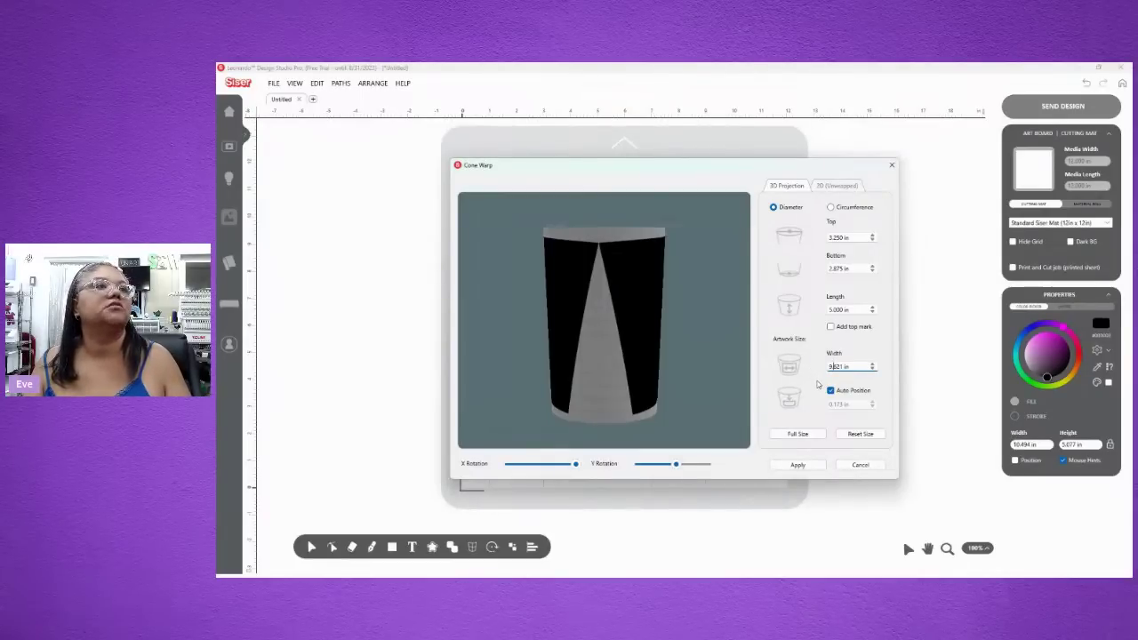
{"action": "left_click", "coordinate": [858, 436]}
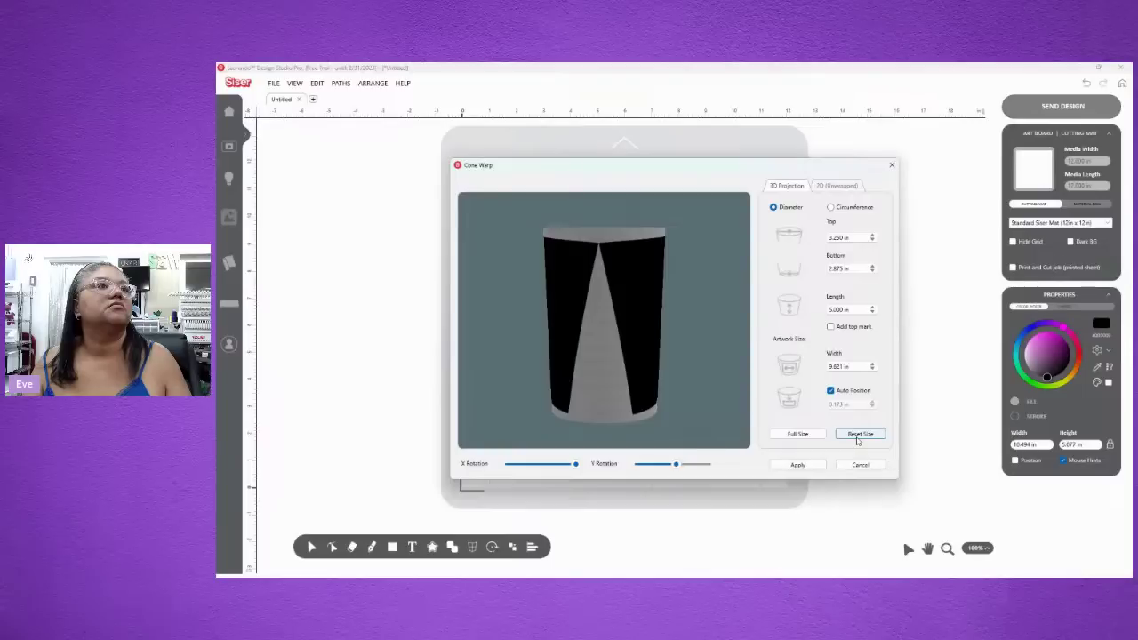
- Inspect the seam gap on the cone preview and apply the cone warp
{"action": "mouse_move", "coordinate": [625, 378]}
{"action": "left_mouse_down"}
{"action": "mouse_move", "coordinate": [614, 382]}
{"action": "mouse_move", "coordinate": [689, 378]}
{"action": "mouse_move", "coordinate": [637, 335]}
{"action": "mouse_move", "coordinate": [640, 297]}
{"action": "mouse_move", "coordinate": [635, 383]}
{"action": "left_mouse_up"}
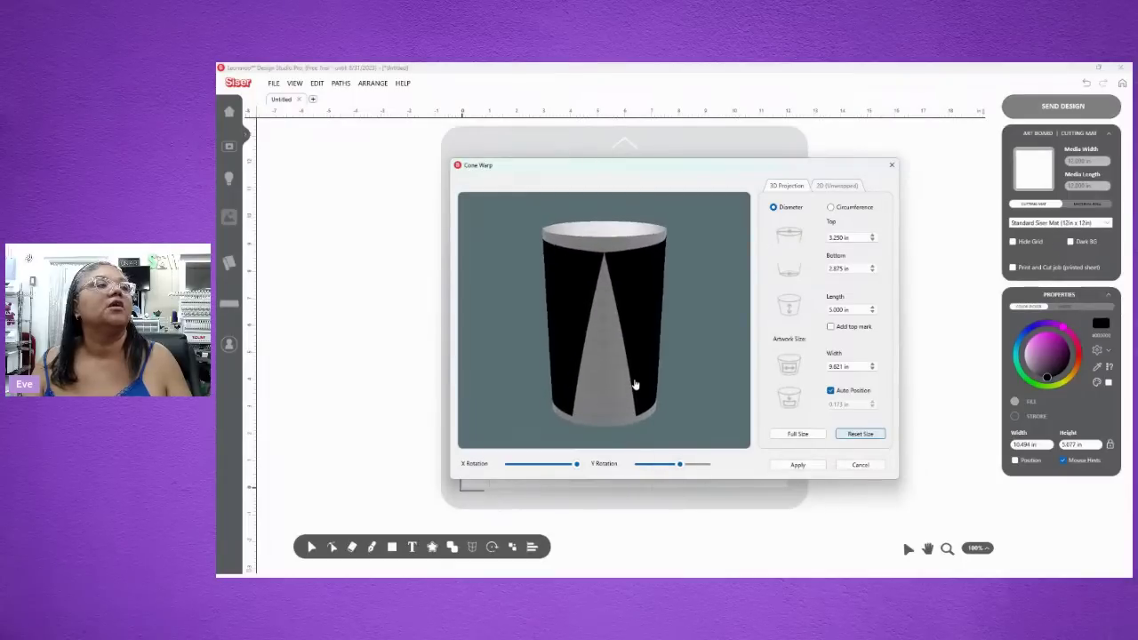
{"action": "left_click", "coordinate": [813, 468]}
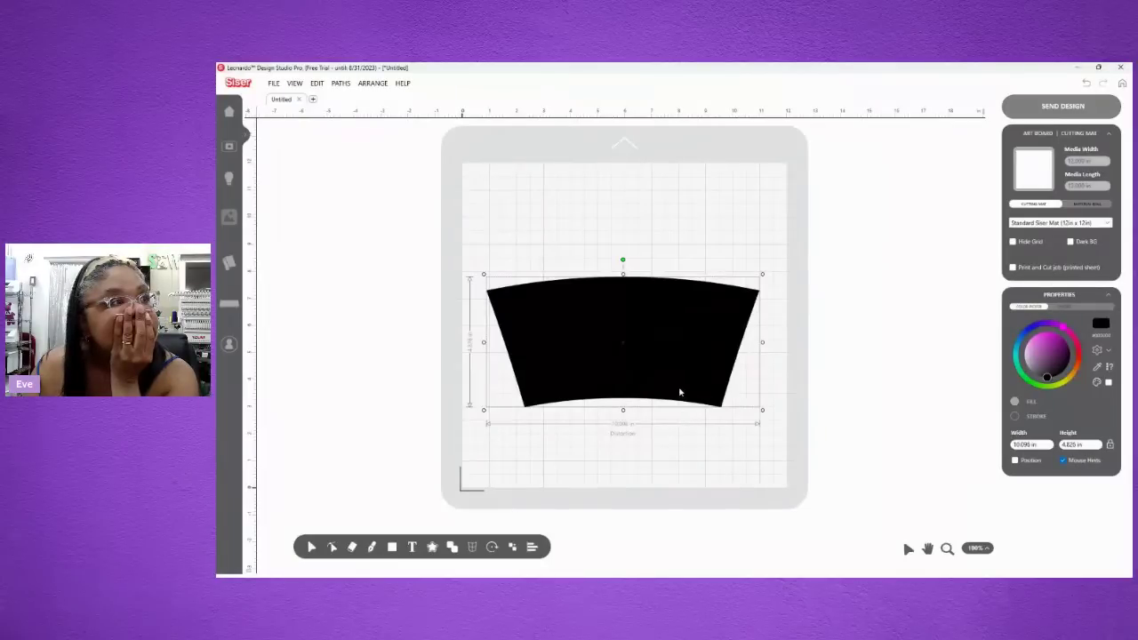
{"action": "left_click", "coordinate": [472, 547]}
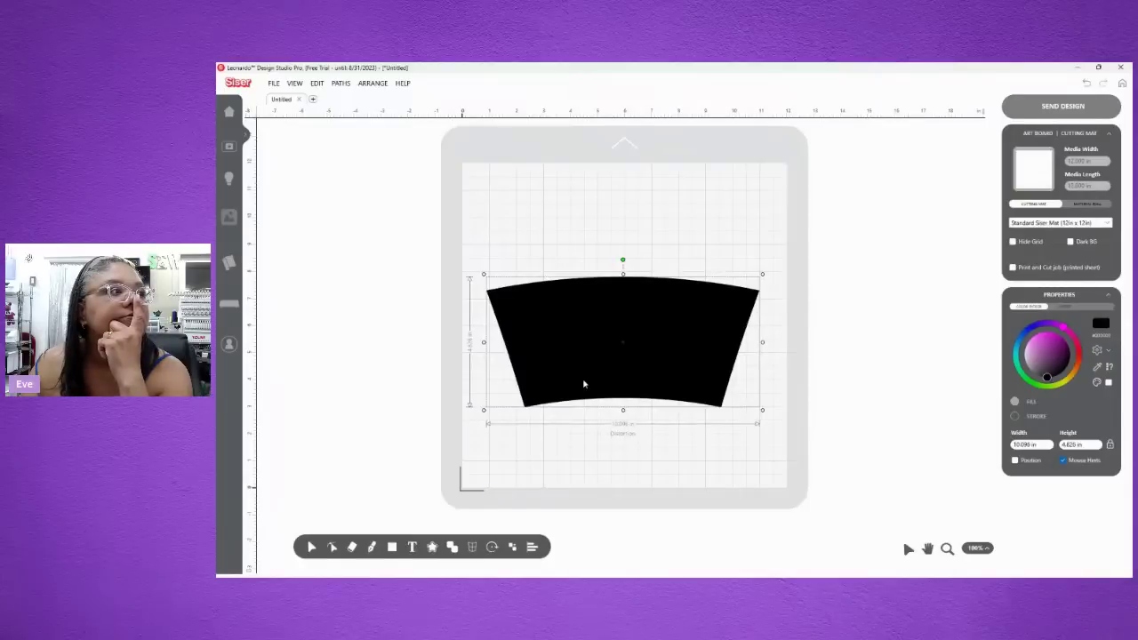
{"action": "left_click", "coordinate": [451, 546]}
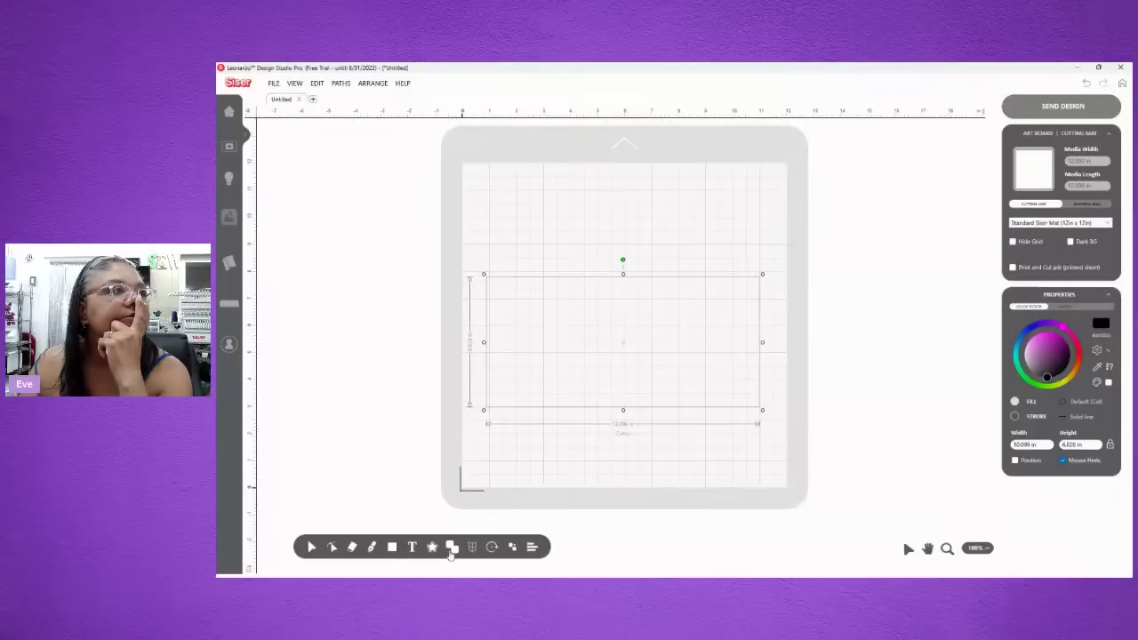
{"action": "left_click", "coordinate": [273, 85]}
{"action": "mouse_move", "coordinate": [318, 85]}
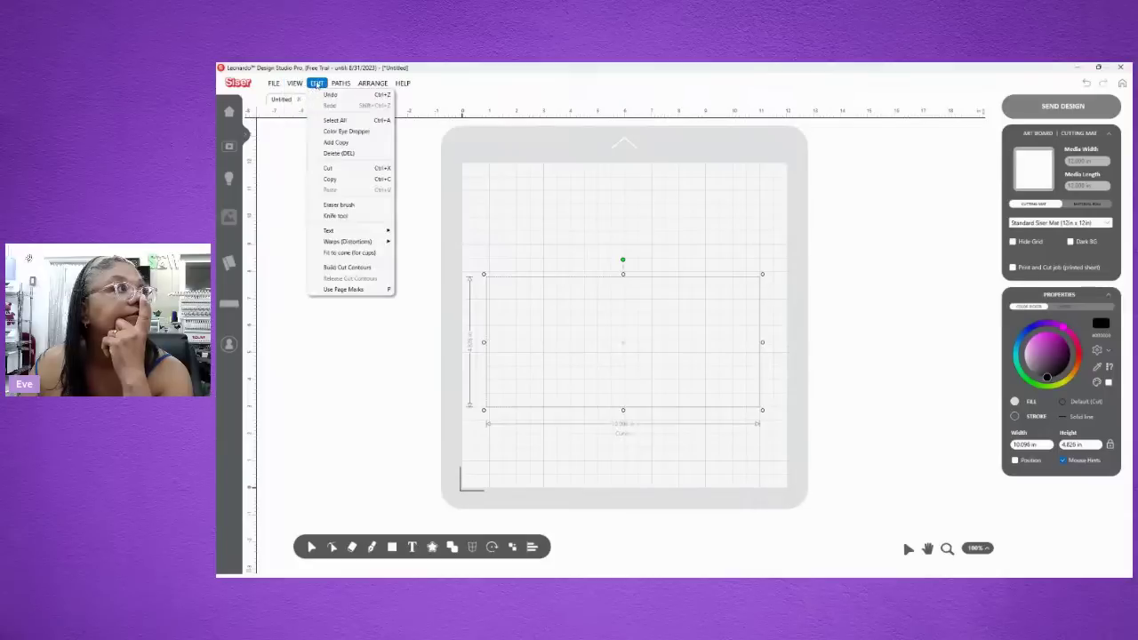
{"action": "left_click", "coordinate": [349, 252]}
{"action": "left_click", "coordinate": [291, 306]}
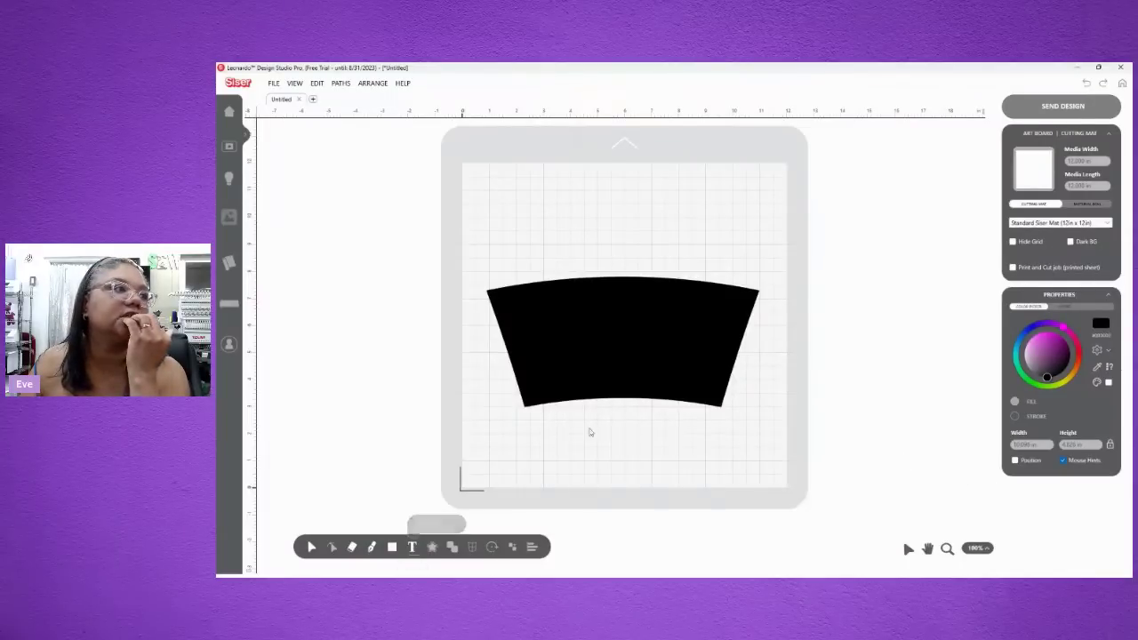
- Reopen Cone Warp for the warped shape, turn off Auto Position and fit the artwork to the cone's full size
{"action": "left_click", "coordinate": [604, 398]}
{"action": "left_click", "coordinate": [473, 546]}
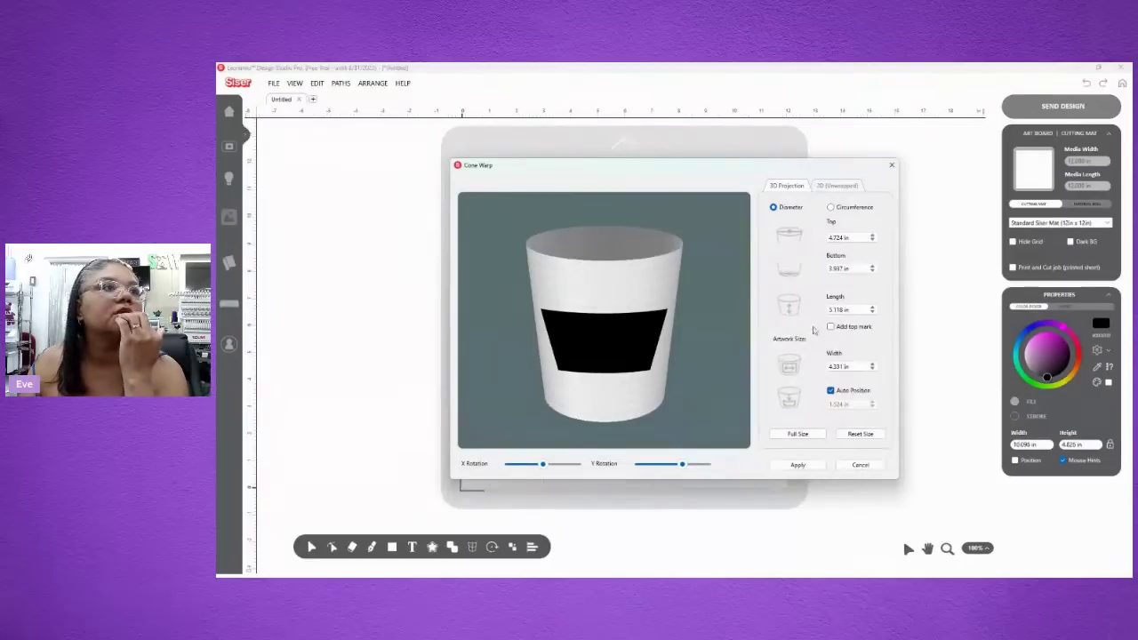
{"action": "left_click", "coordinate": [819, 186]}
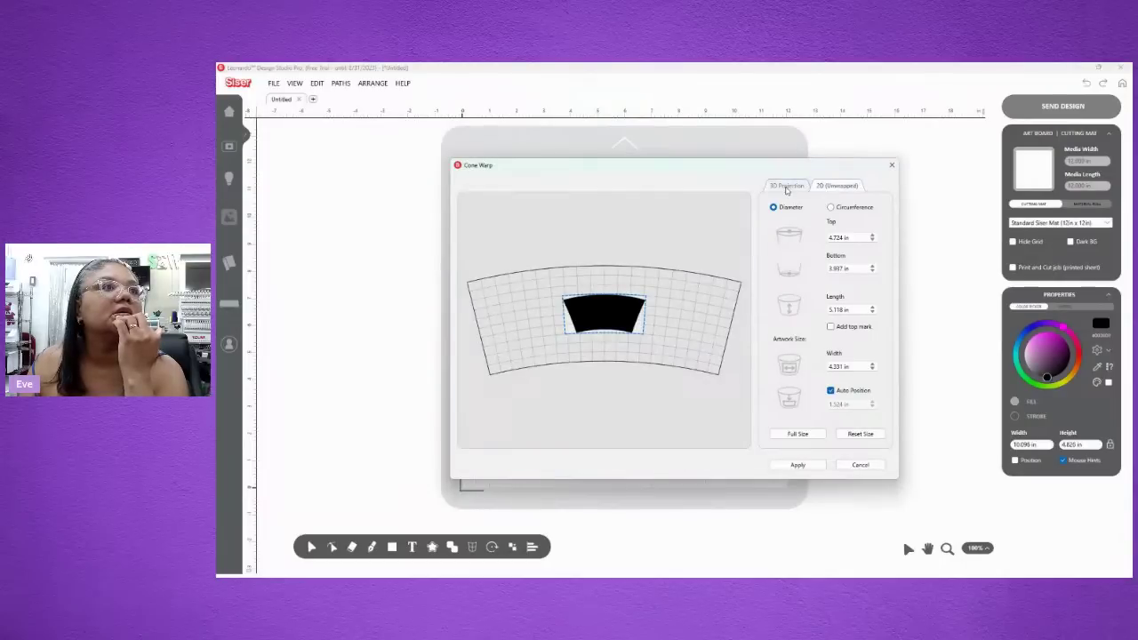
{"action": "left_click", "coordinate": [786, 188]}
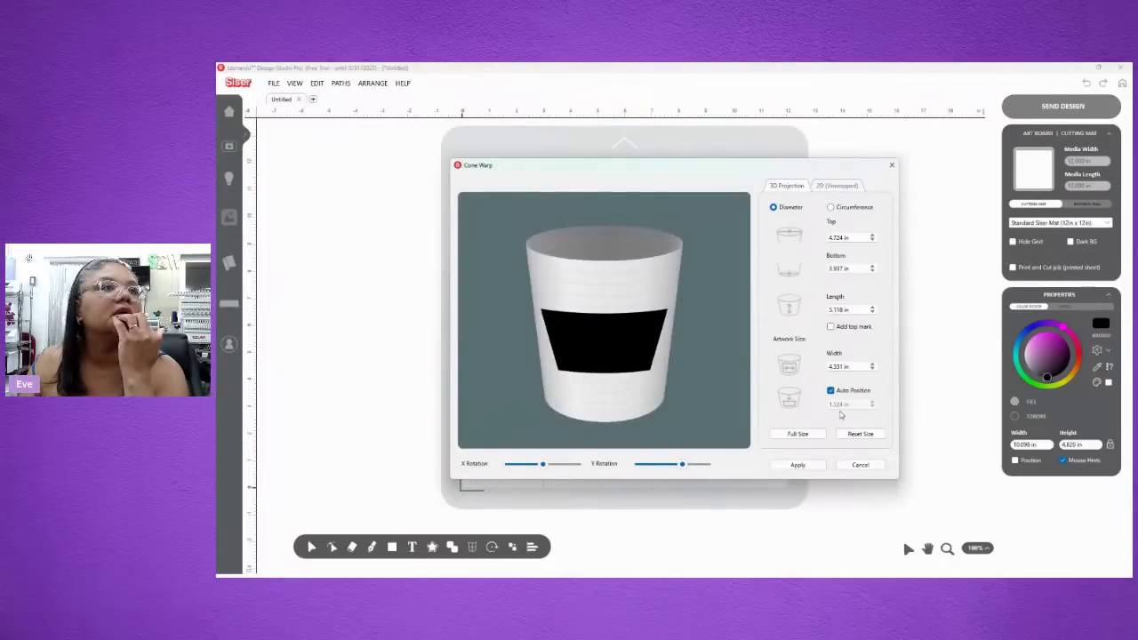
{"action": "left_click", "coordinate": [830, 391]}
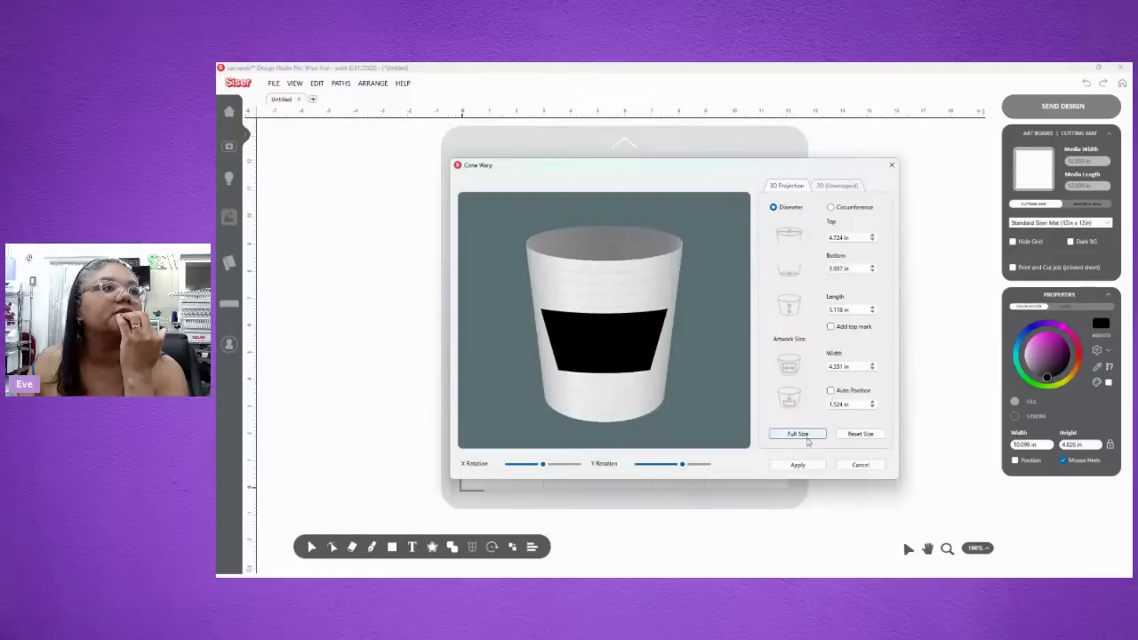
{"action": "left_click", "coordinate": [797, 434]}
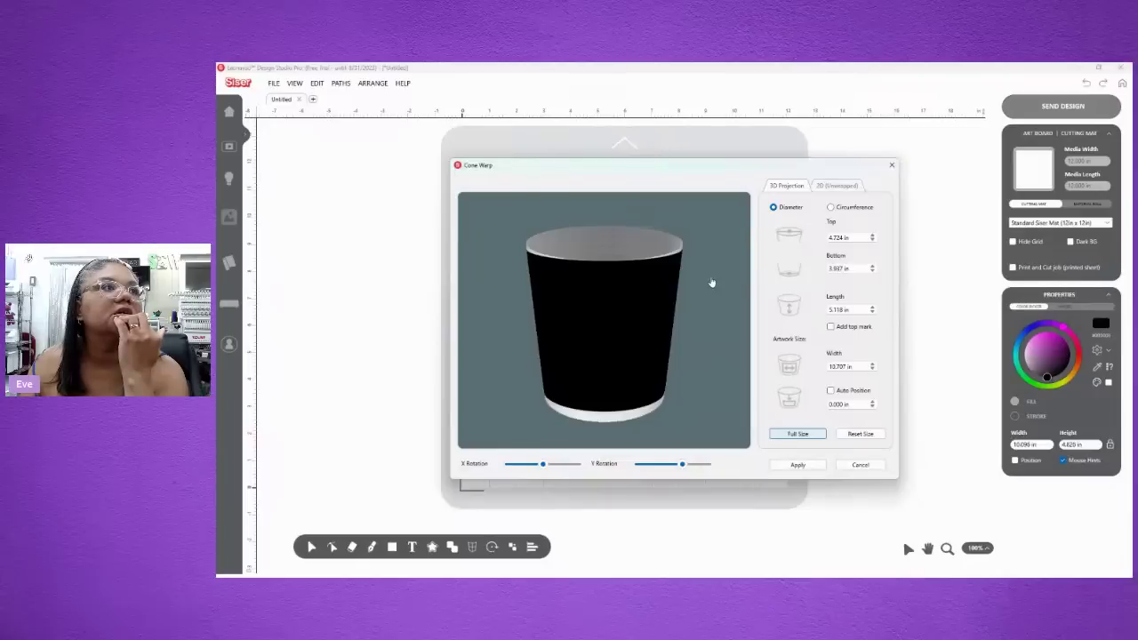
- Inspect the seam on the cone preview and set the cone's top diameter to 3.25 in
{"action": "left_click_drag", "start_coordinate": [598, 334], "coordinate": [738, 312]}
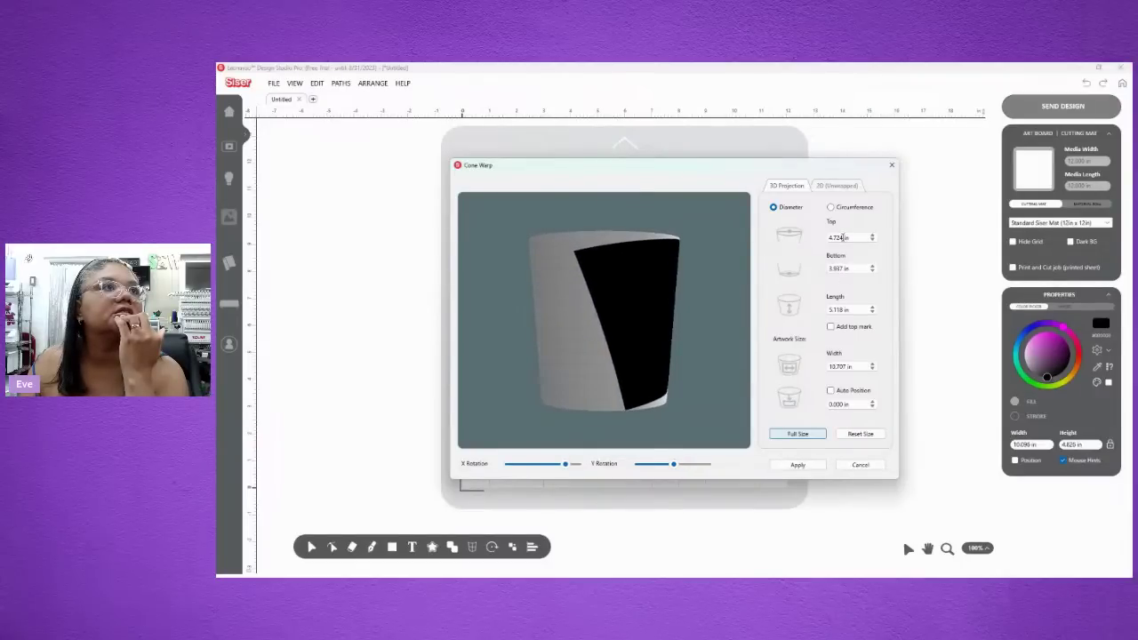
{"action": "double_click", "coordinate": [842, 237]}
{"action": "type", "text": "3.25"}
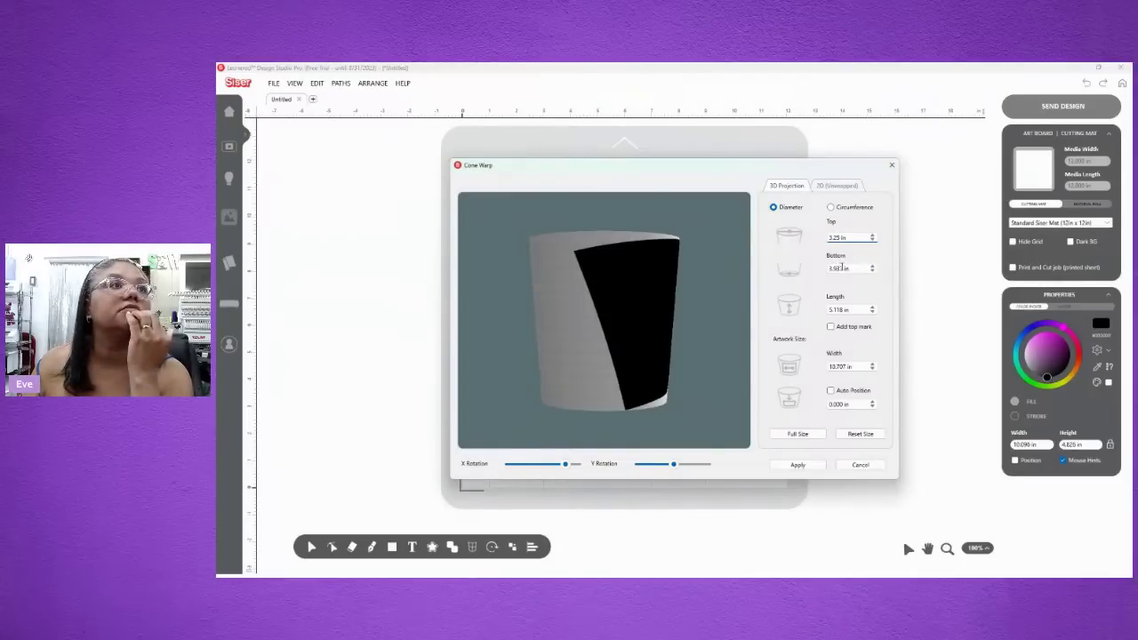
- Set the cone's bottom diameter to 2.875 in and its length to 5 in
{"action": "double_click", "coordinate": [833, 268]}
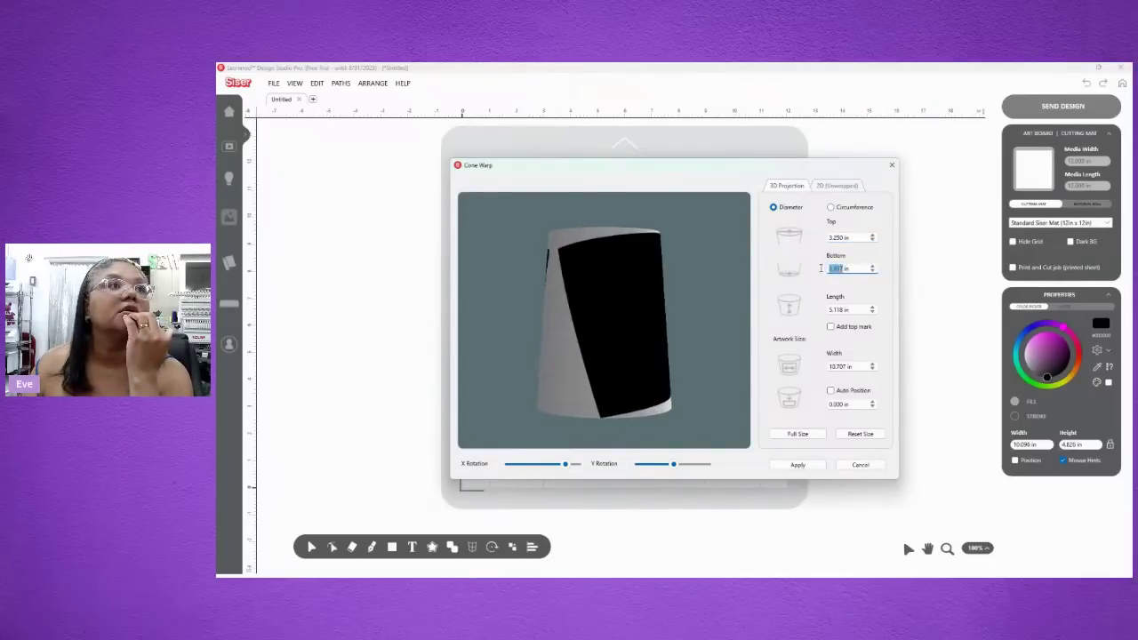
{"action": "type", "text": "2.875"}
{"action": "key", "text": "Return"}
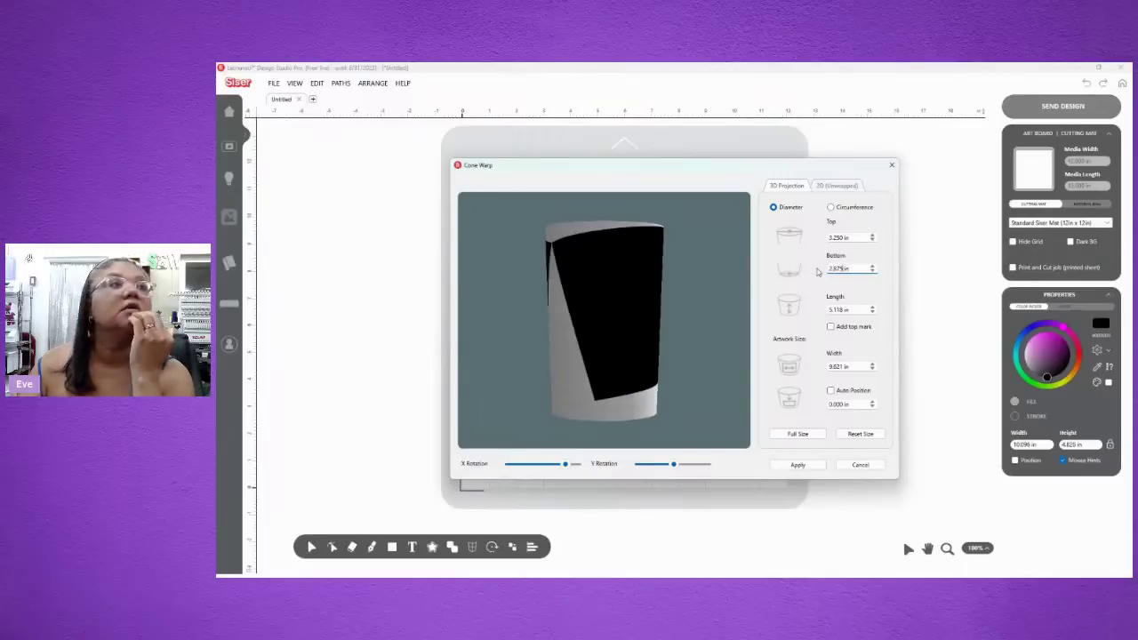
{"action": "double_click", "coordinate": [841, 310]}
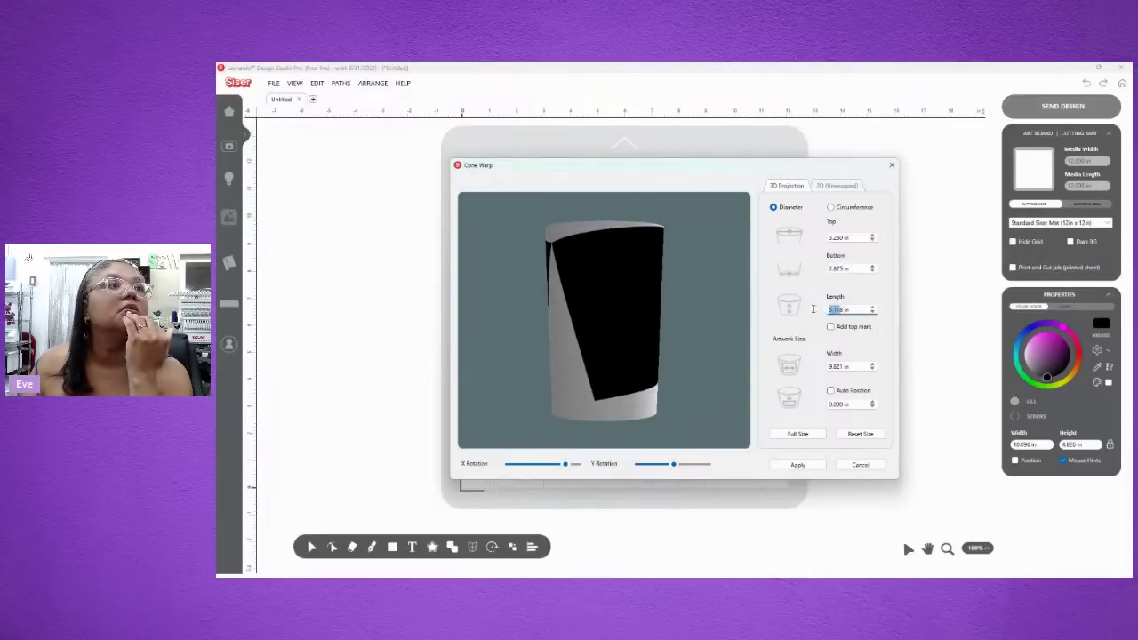
{"action": "type", "text": "5.000"}
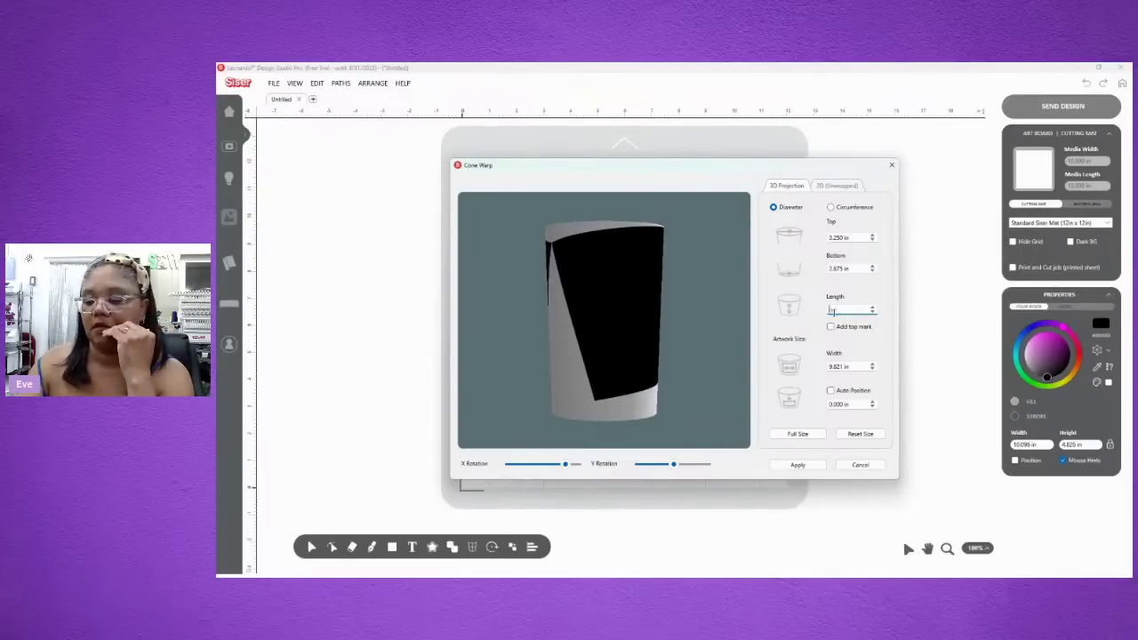
{"action": "key", "text": "Return"}
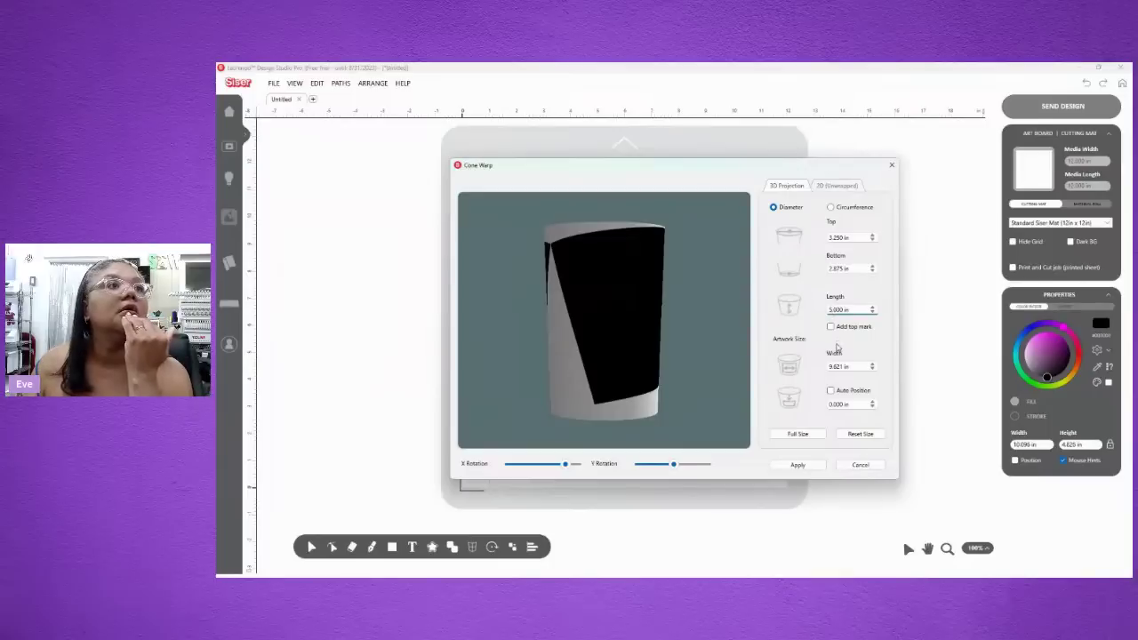
- Apply the cone warp and send only the selected artwork to the cutting workspace, moving each color layer to origin
{"action": "left_click_drag", "start_coordinate": [622, 349], "coordinate": [597, 350]}
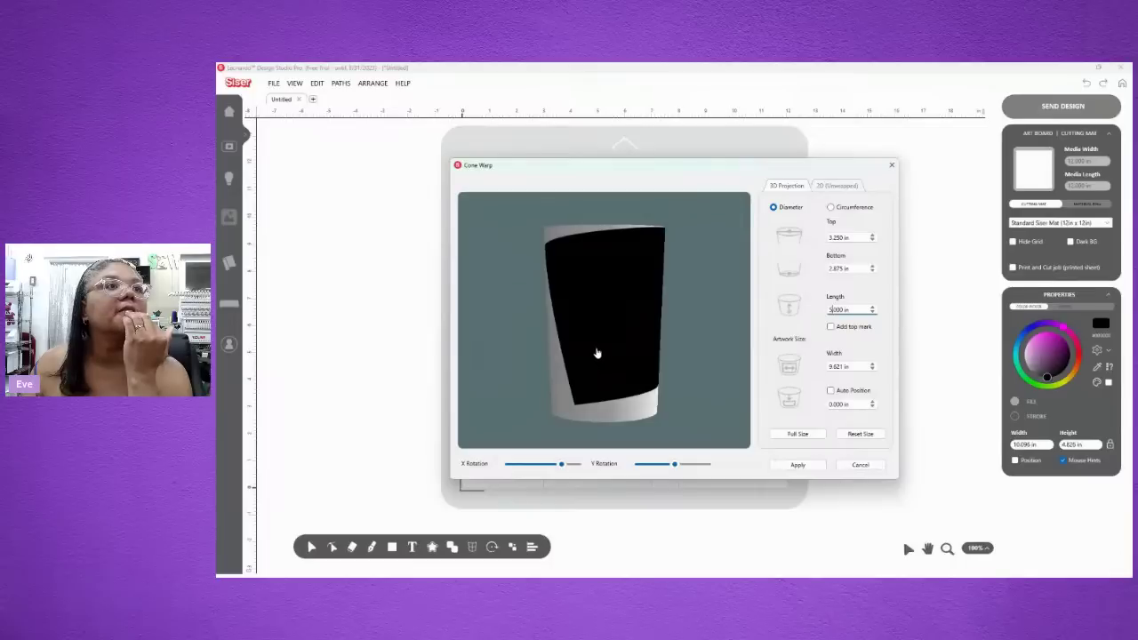
{"action": "left_click", "coordinate": [796, 465]}
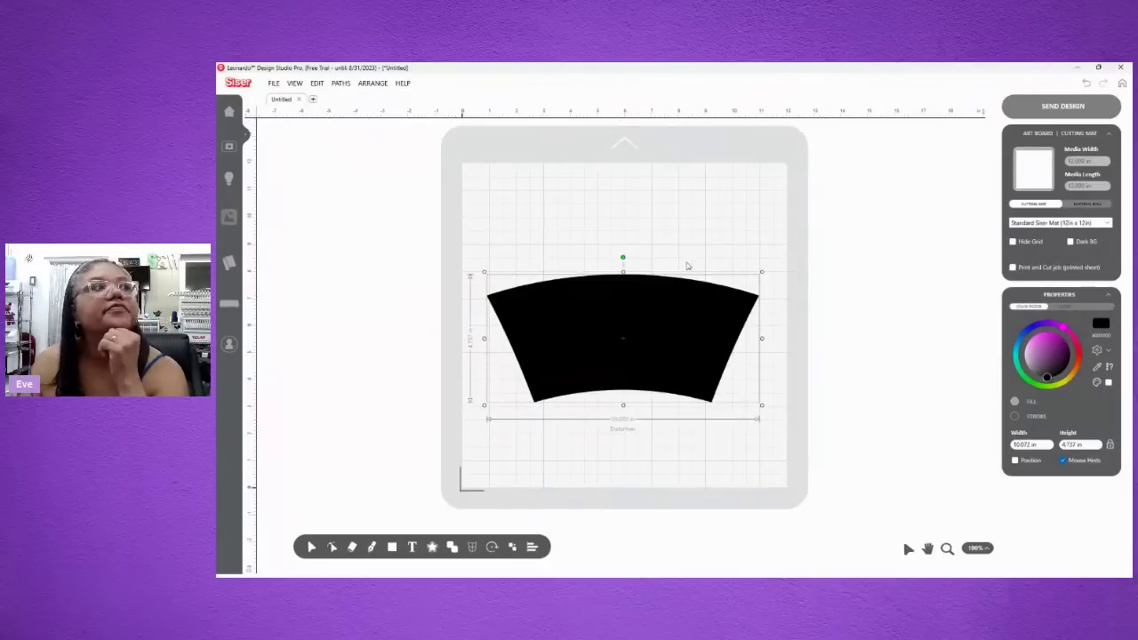
{"action": "left_click", "coordinate": [1052, 106]}
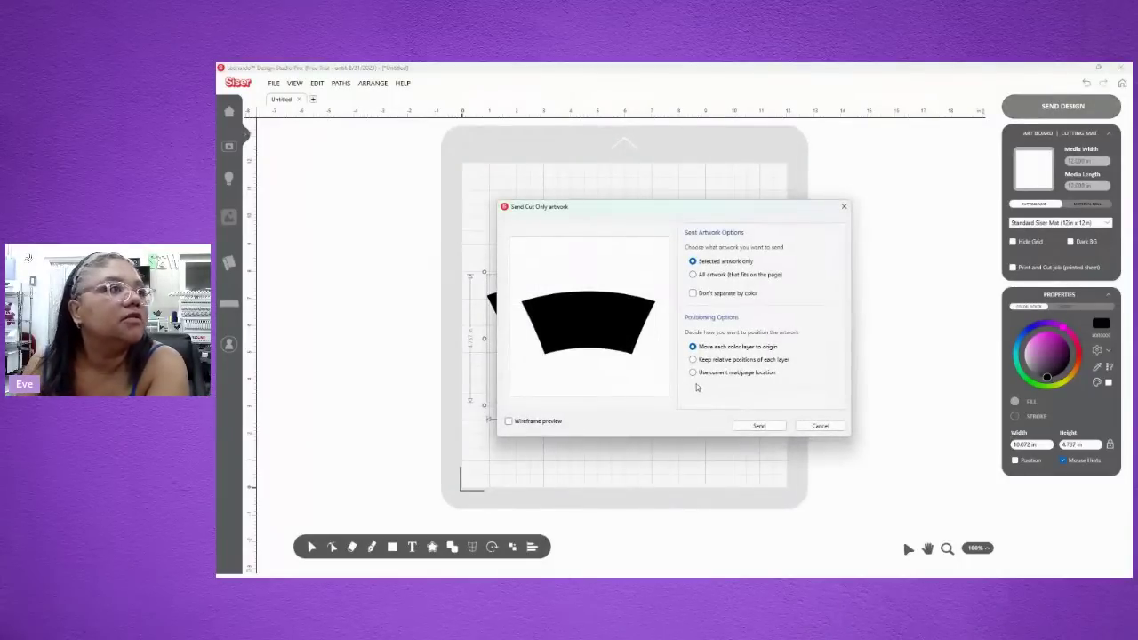
{"action": "left_click", "coordinate": [760, 426]}
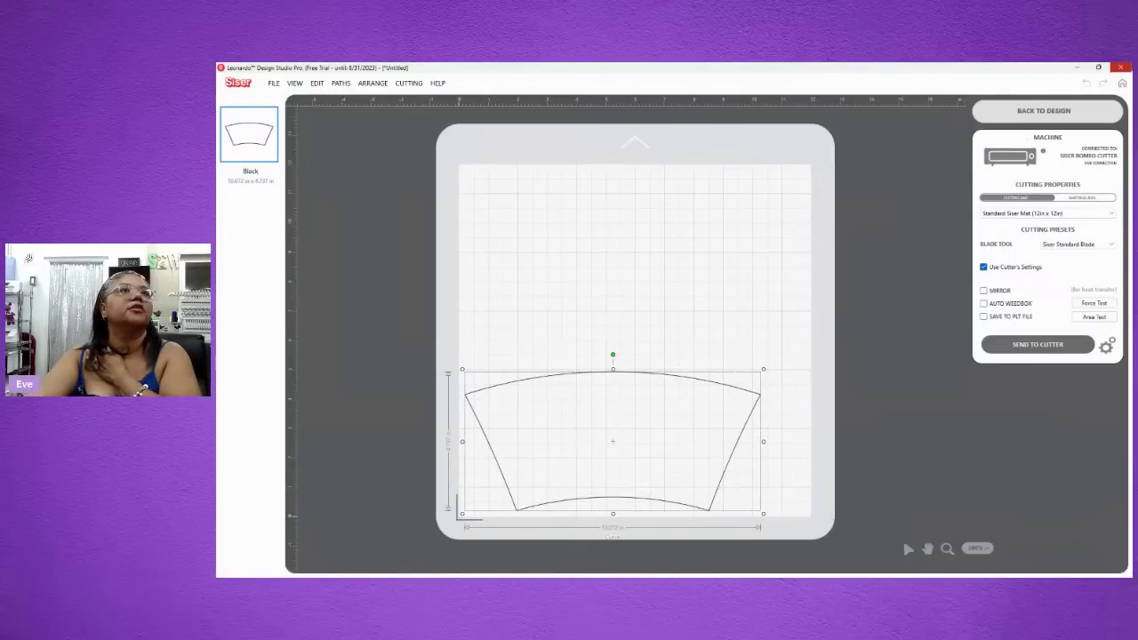
- Close the program without saving the document and open a blank design in the maximized, restarted program
{"action": "left_click", "coordinate": [1121, 67]}
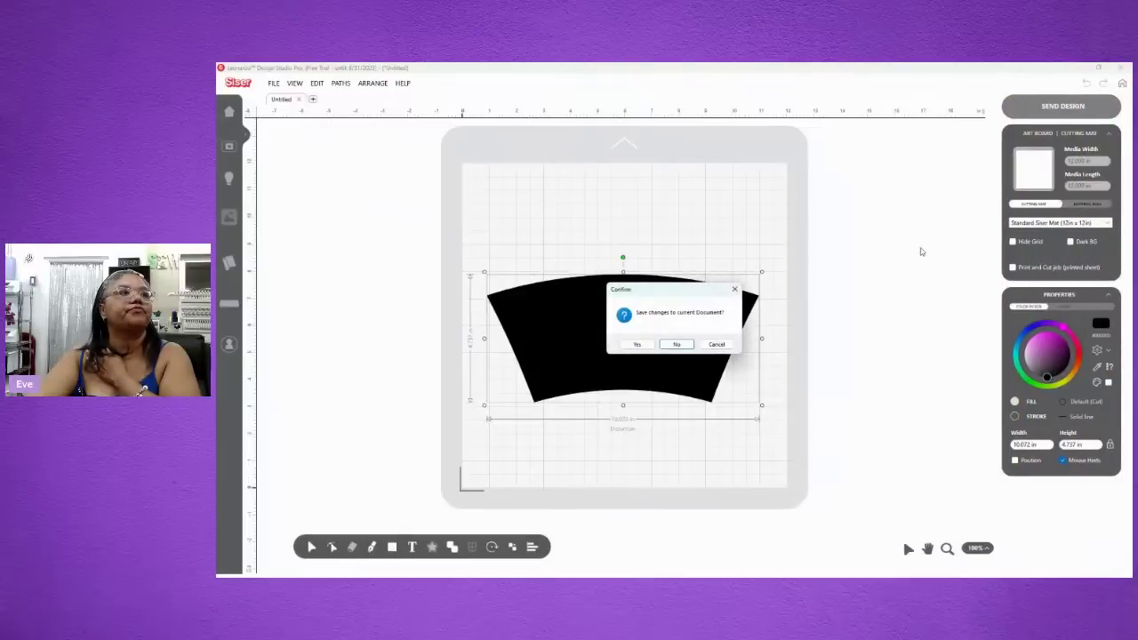
{"action": "left_click", "coordinate": [679, 344]}
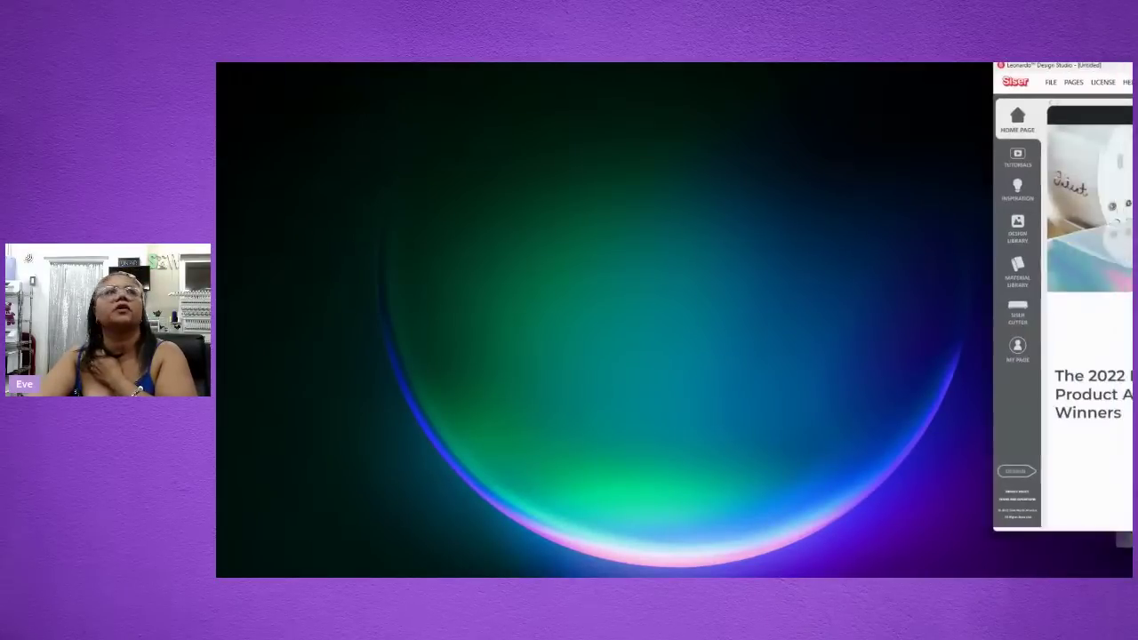
{"action": "left_click_drag", "start_coordinate": [1132, 79], "coordinate": [849, 84]}
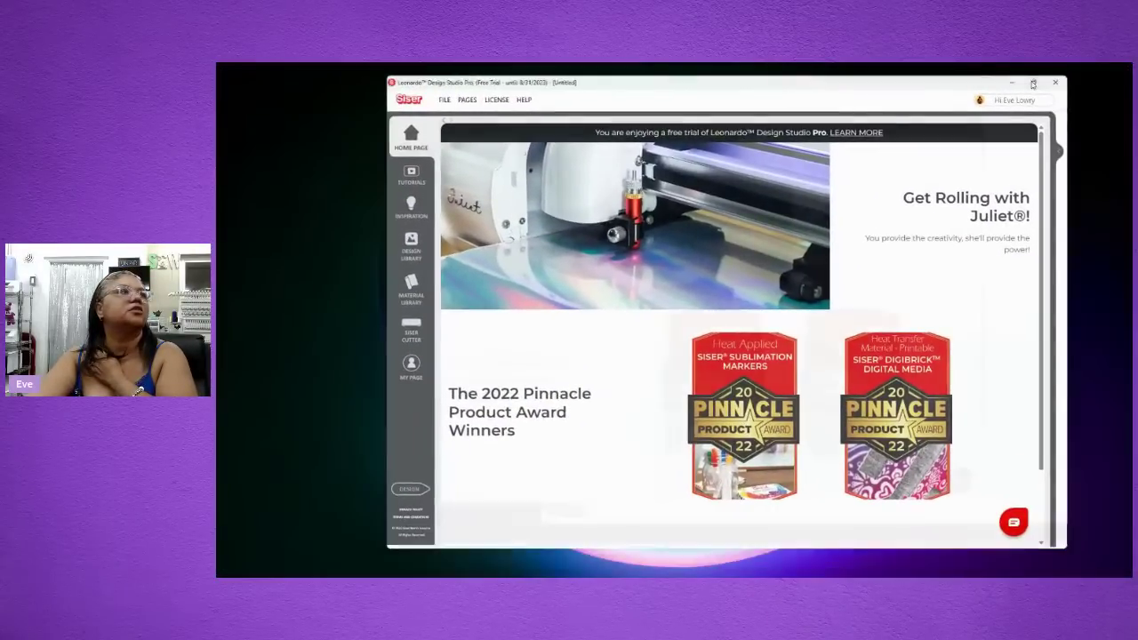
{"action": "double_click", "coordinate": [850, 84]}
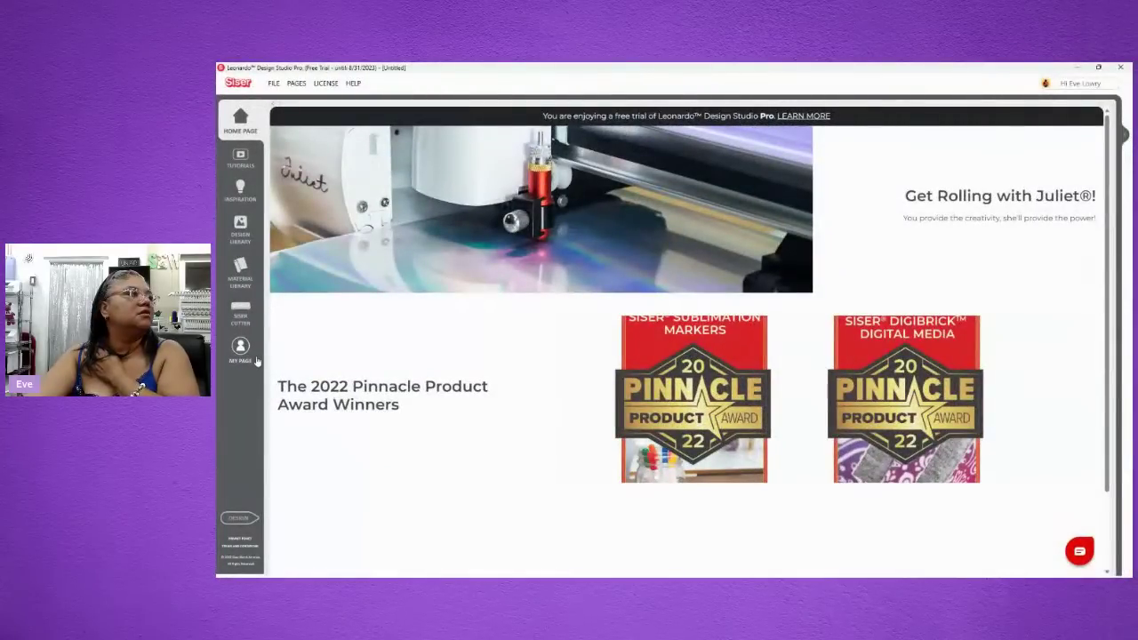
{"action": "left_click", "coordinate": [237, 517]}
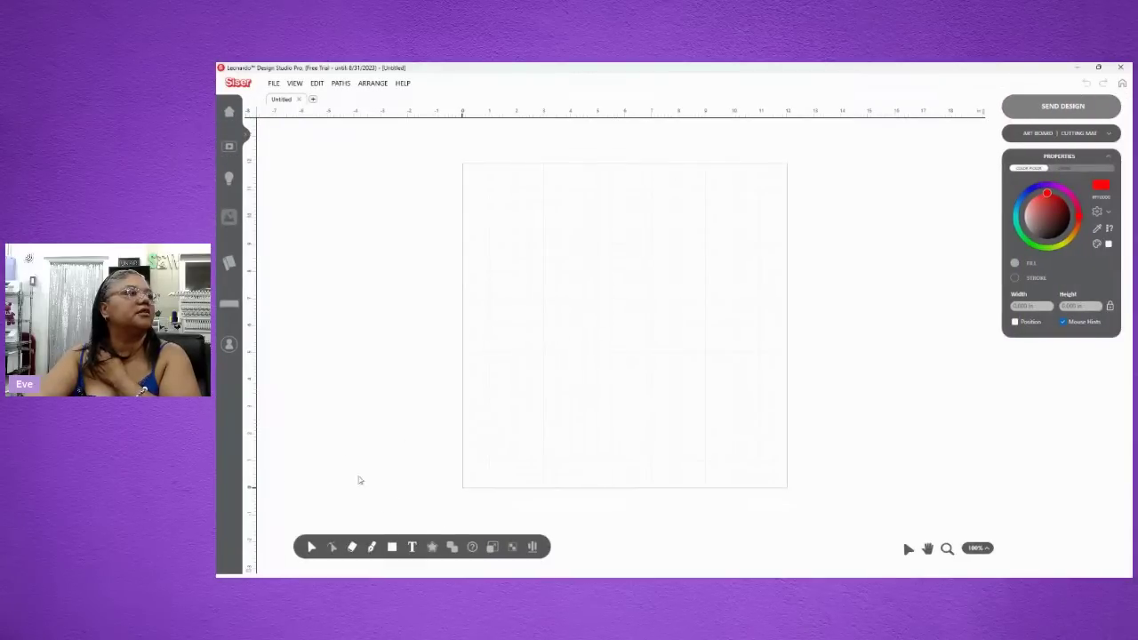
- Draw a rectangle about 10.3 in wide and 9.5 in high on the page and open Cone Warp for it
{"action": "left_click", "coordinate": [392, 547]}
{"action": "left_click_drag", "start_coordinate": [495, 210], "coordinate": [774, 466]}
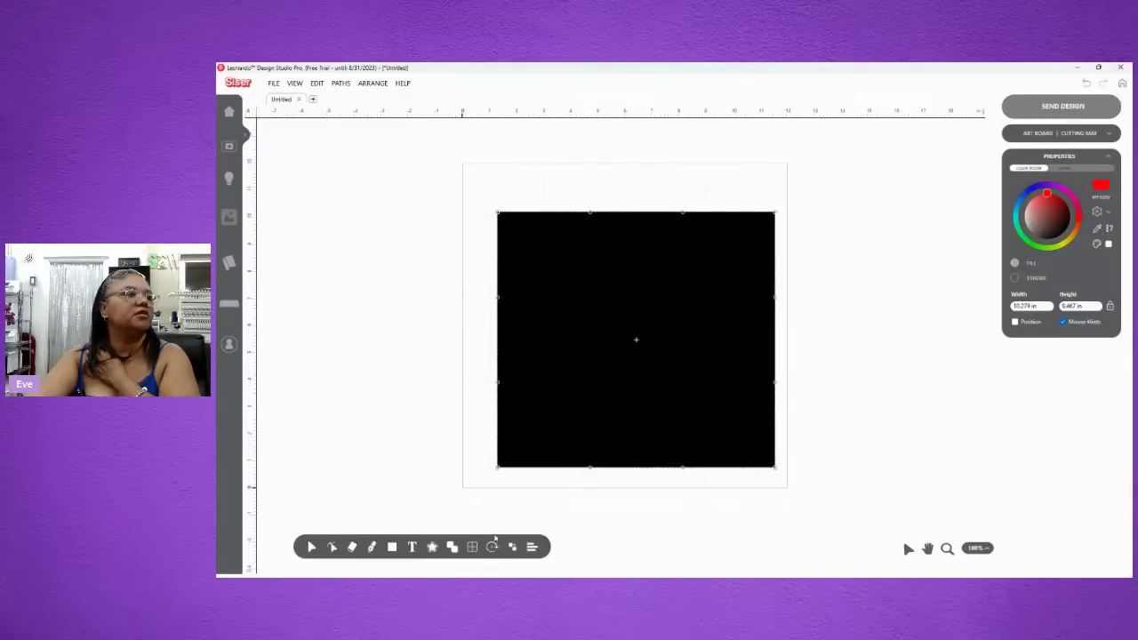
{"action": "left_click", "coordinate": [473, 547]}
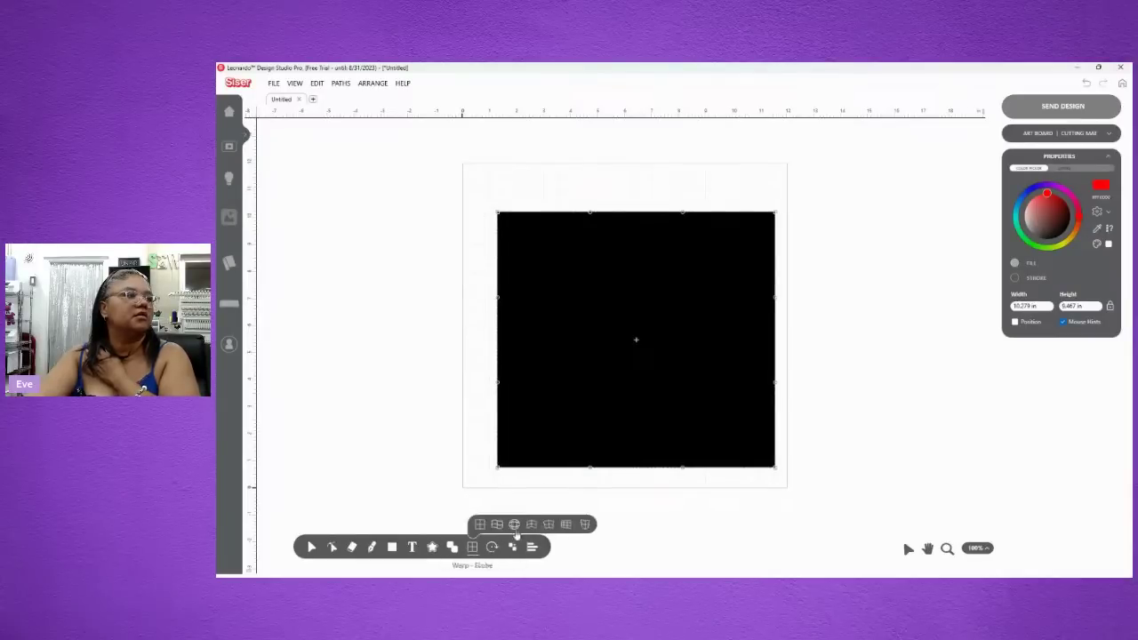
{"action": "left_click", "coordinate": [584, 525]}
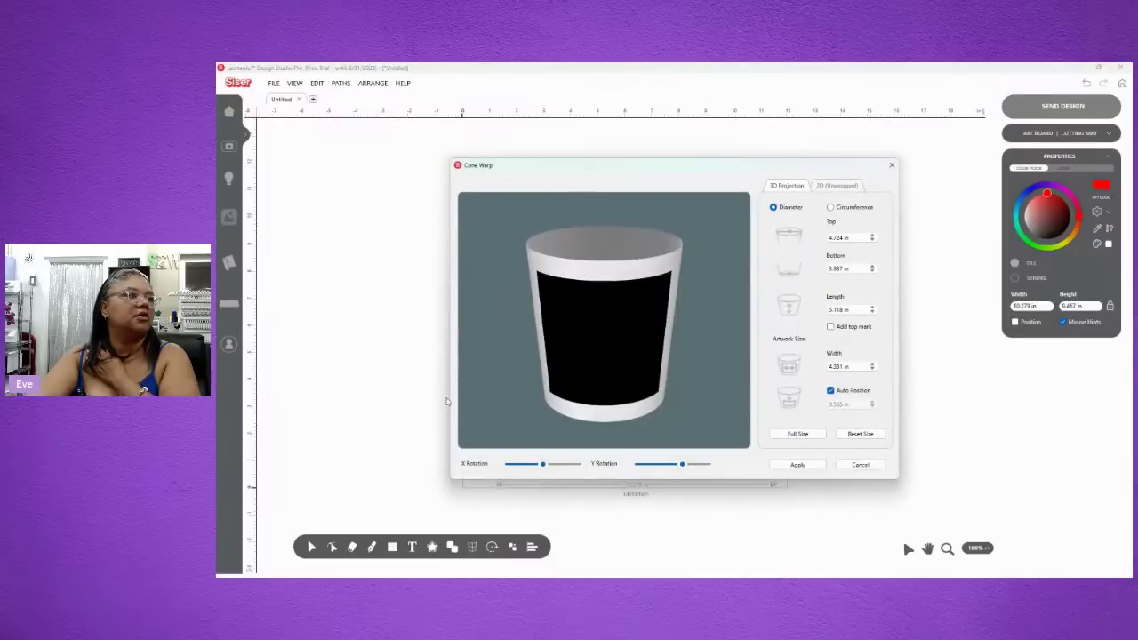
- Switch the cone measurements to Circumference and set the top circumference to 10.5 in
{"action": "left_click", "coordinate": [831, 208]}
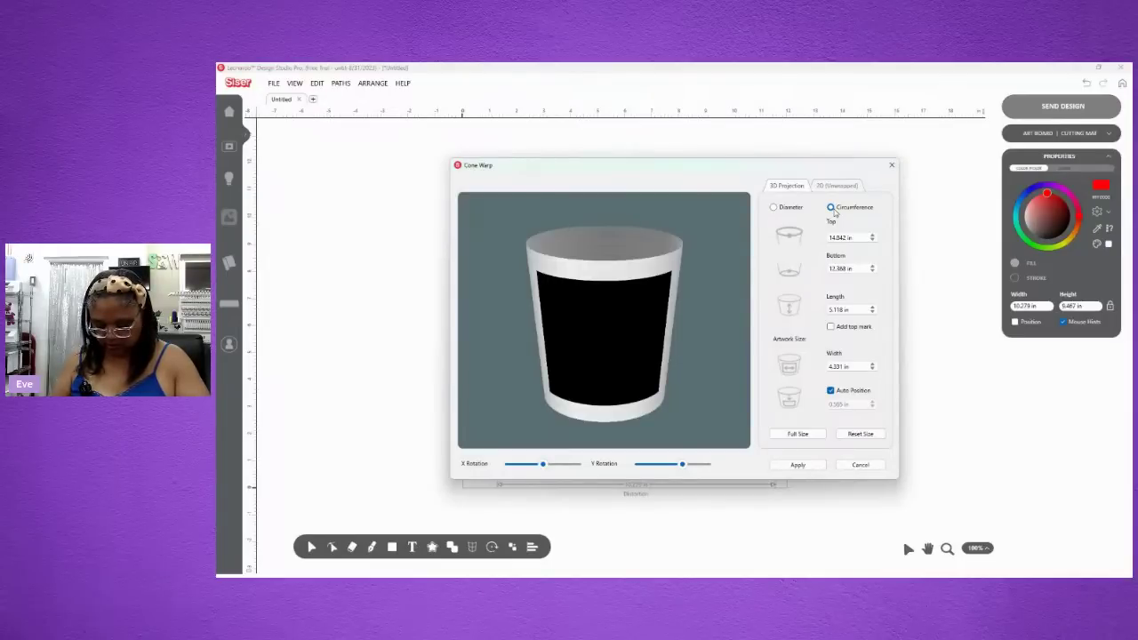
{"action": "left_click", "coordinate": [832, 209]}
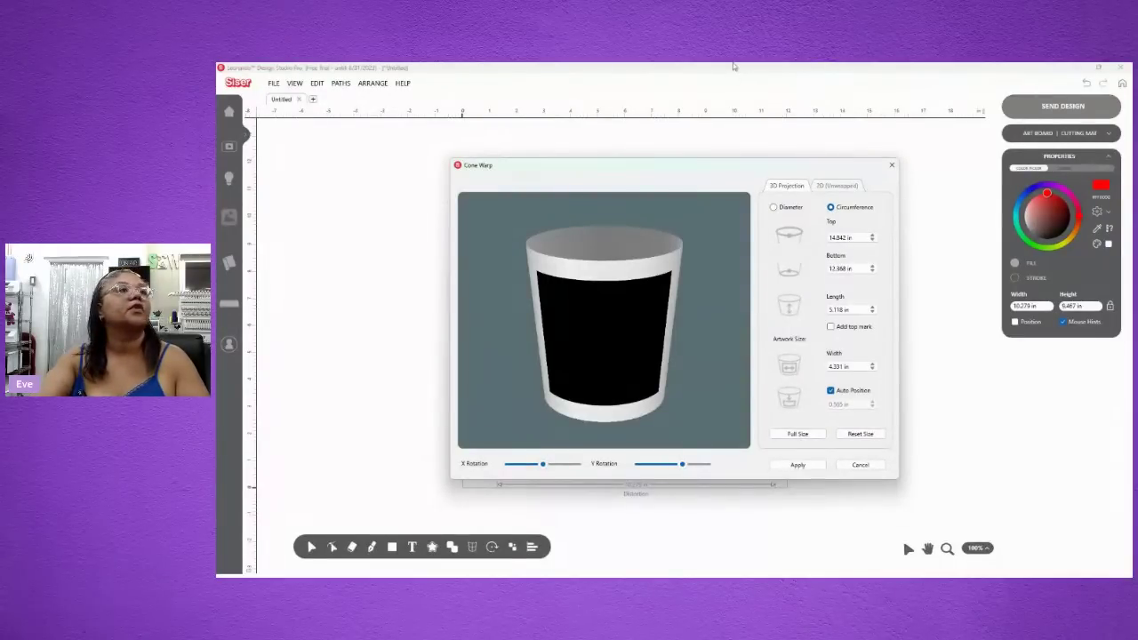
{"action": "double_click", "coordinate": [843, 237]}
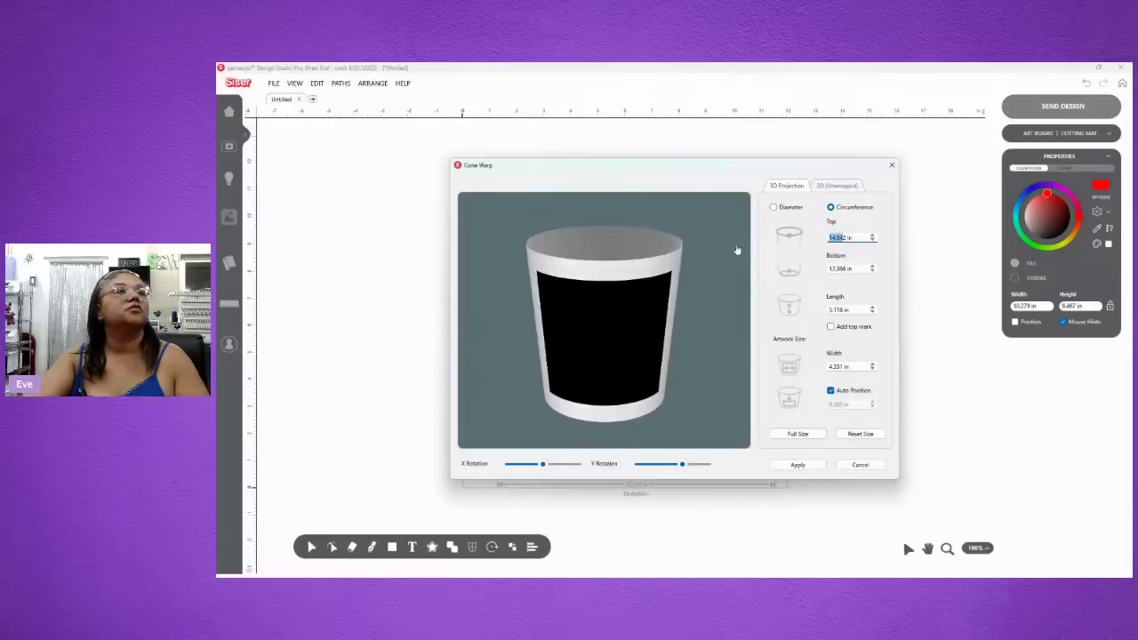
{"action": "type", "text": "12"}
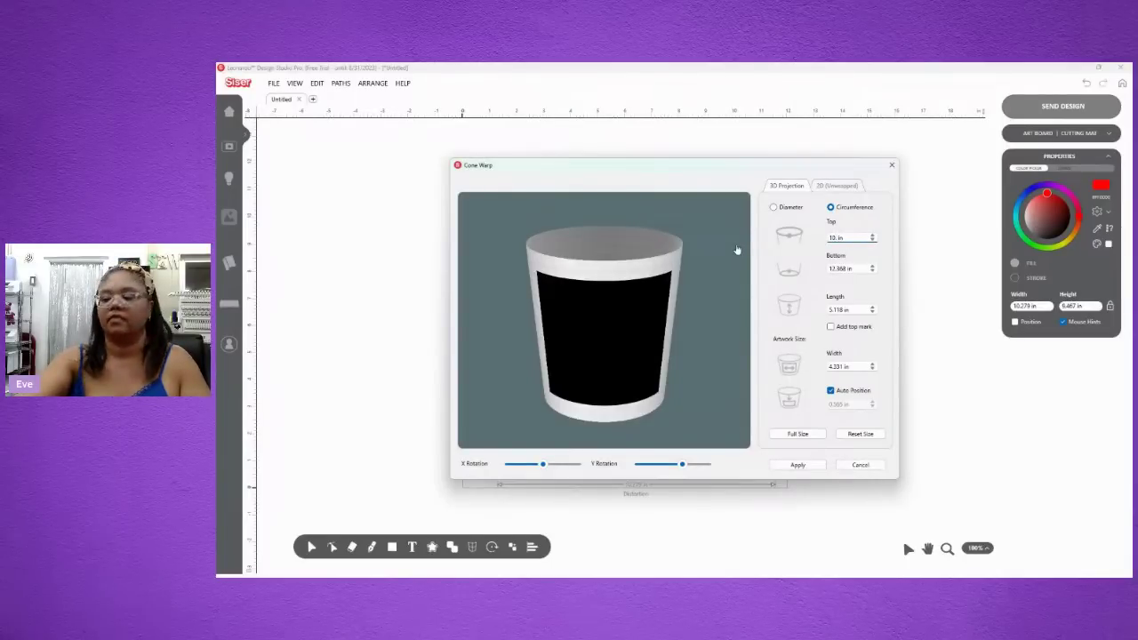
{"action": "type", "text": ".5"}
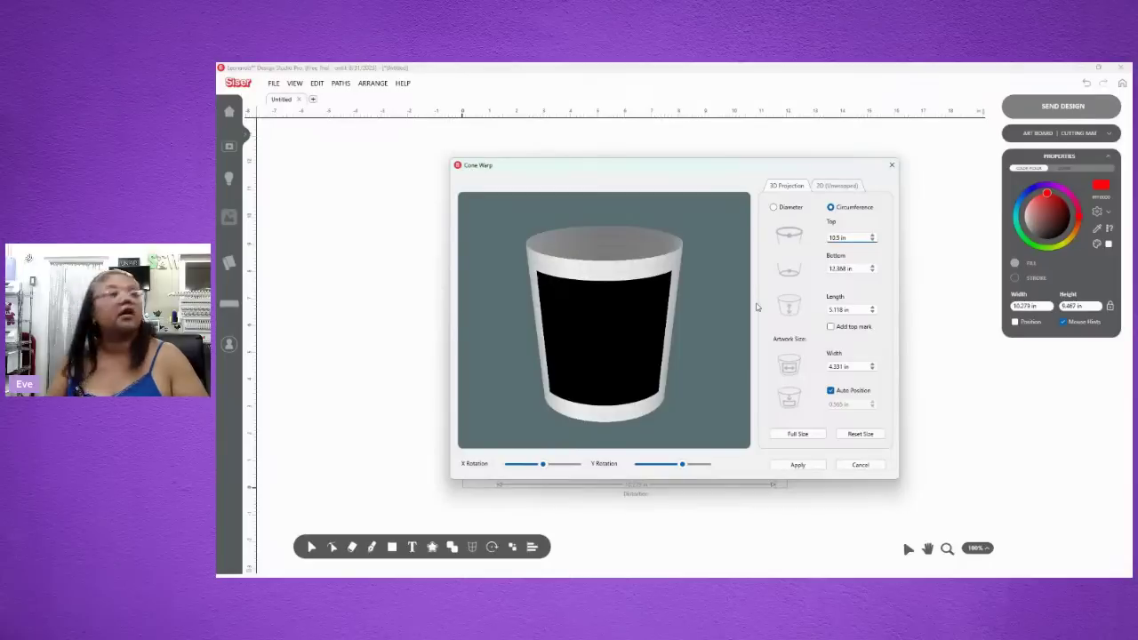
{"action": "key", "text": "Tab"}
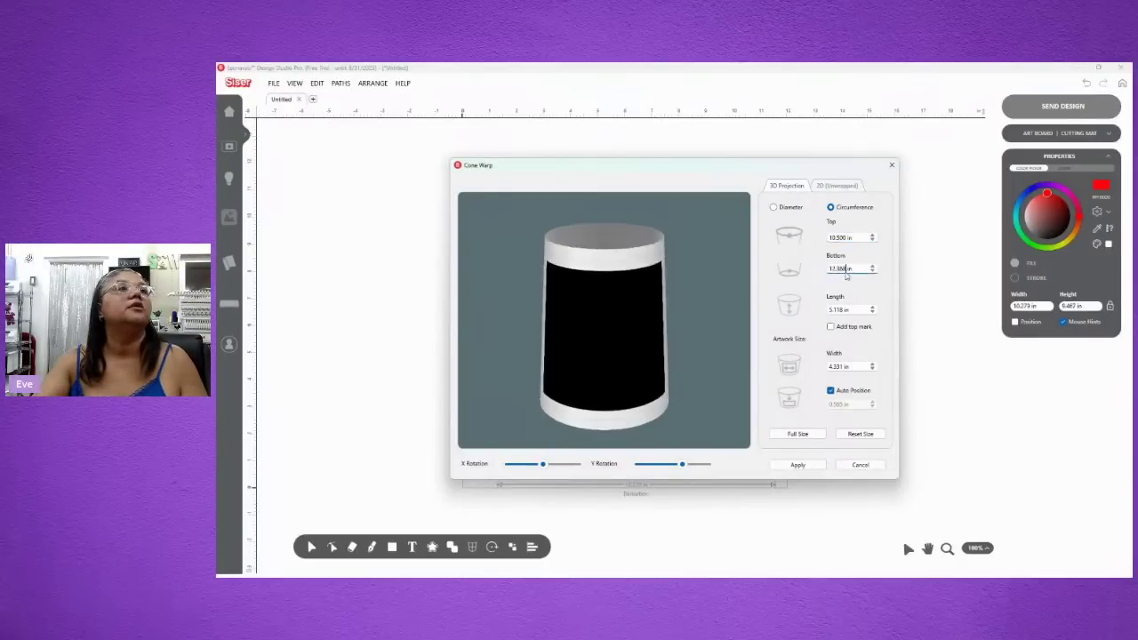
- Set the cone's bottom circumference to 9.5 in and its length to 5 in
{"action": "type", "text": "9.5"}
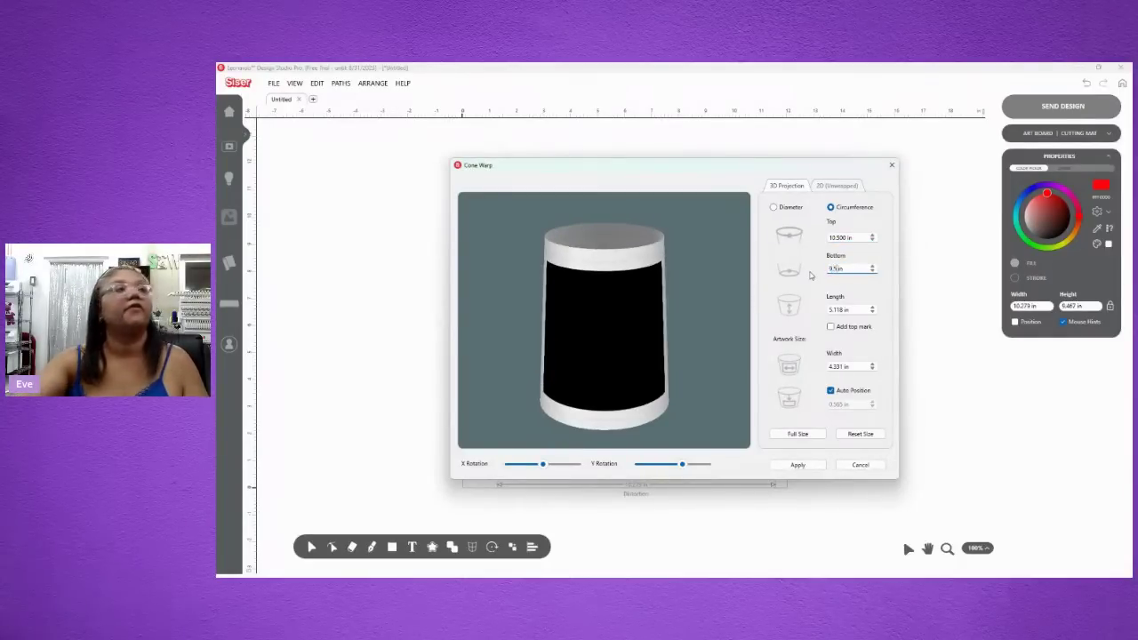
{"action": "key", "text": "Return"}
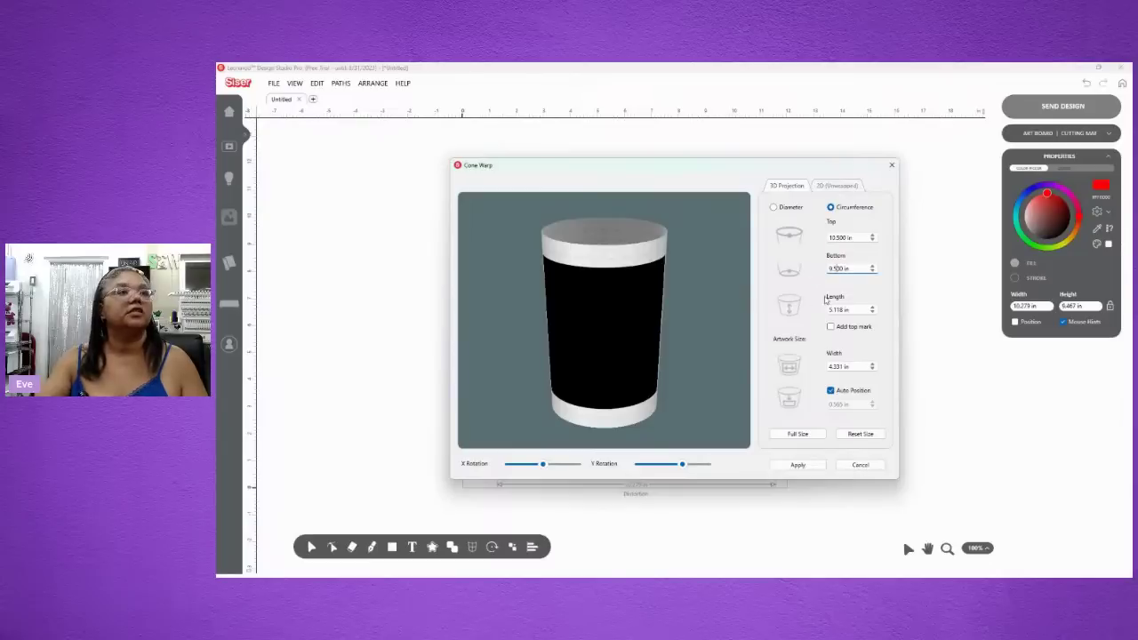
{"action": "left_click_drag", "start_coordinate": [832, 309], "coordinate": [849, 309]}
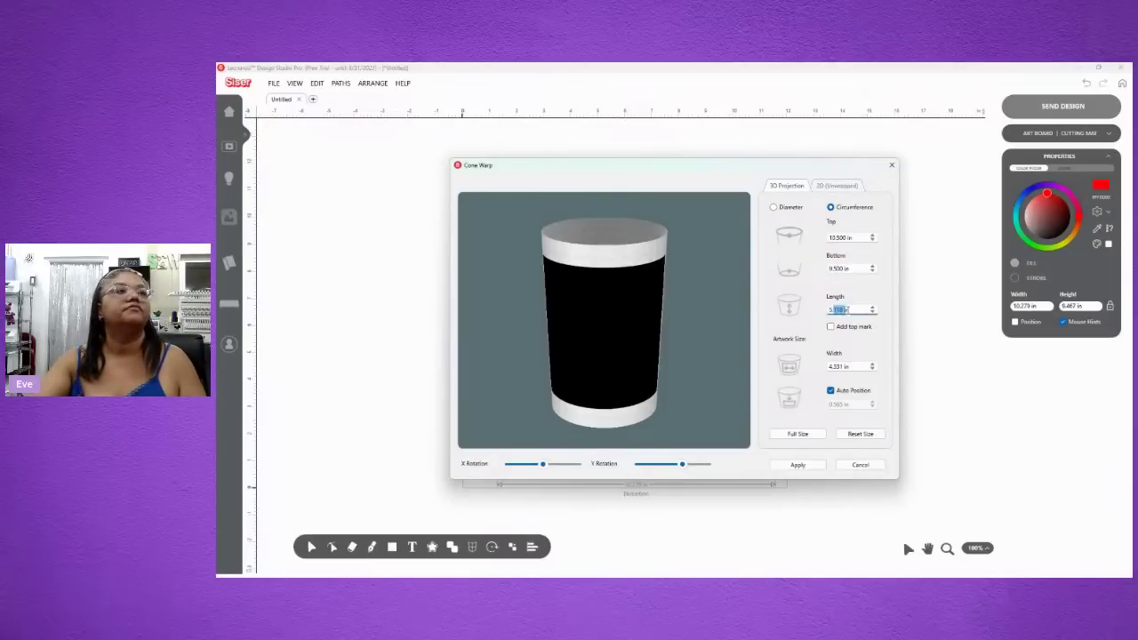
{"action": "type", "text": "5.5"}
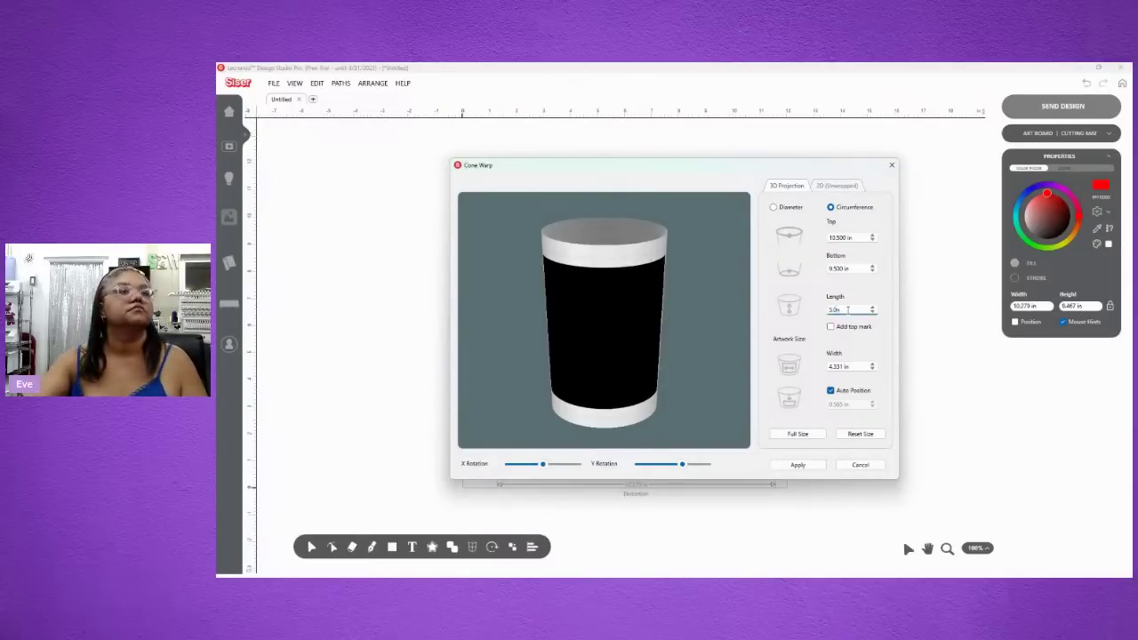
- Increase the artwork width stepwise to 5.429 in so the artwork spans the cone's full length
{"action": "left_click", "coordinate": [830, 367]}
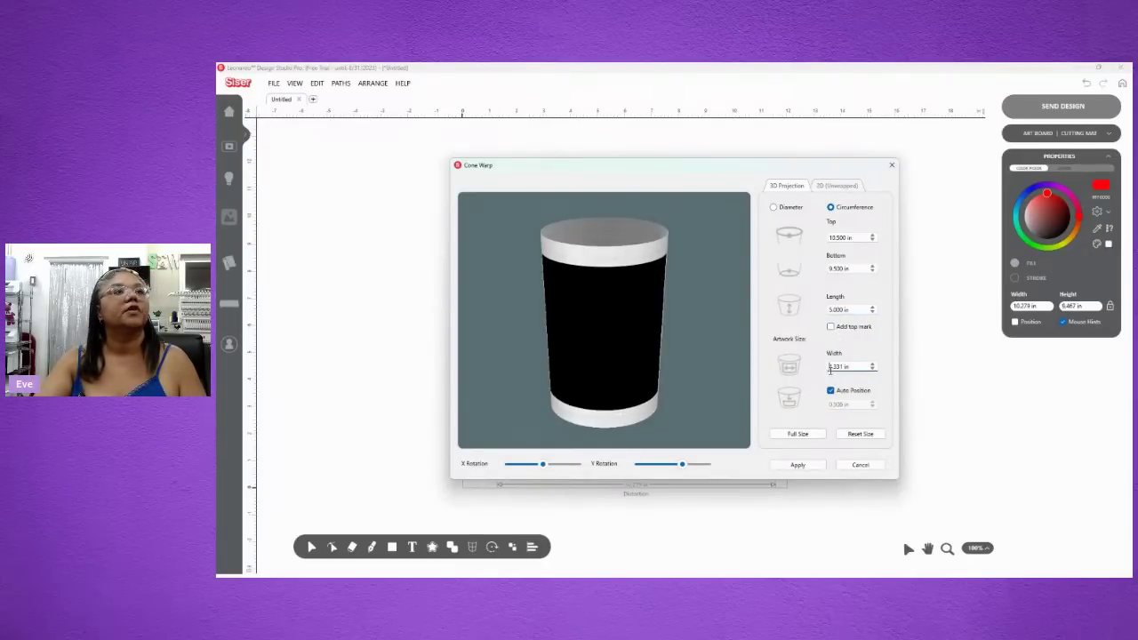
{"action": "mouse_move", "coordinate": [621, 344]}
{"action": "left_mouse_down"}
{"action": "mouse_move", "coordinate": [670, 340]}
{"action": "mouse_move", "coordinate": [546, 329]}
{"action": "mouse_move", "coordinate": [639, 329]}
{"action": "mouse_move", "coordinate": [599, 330]}
{"action": "mouse_move", "coordinate": [623, 329]}
{"action": "left_mouse_up"}
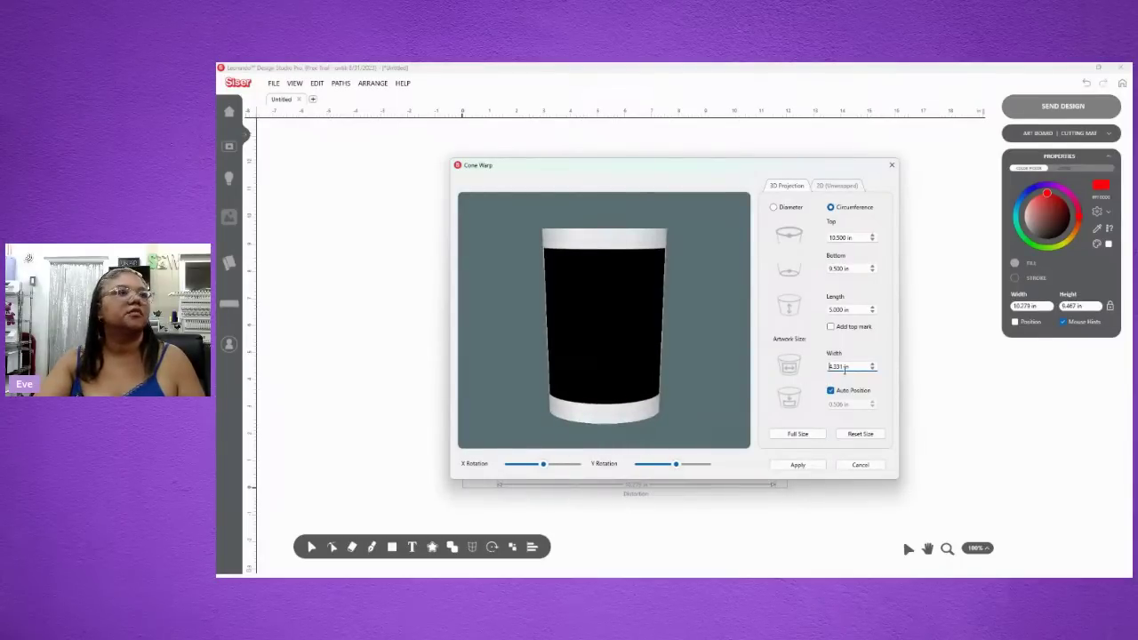
{"action": "left_click", "coordinate": [872, 364]}
{"action": "left_click", "coordinate": [873, 364]}
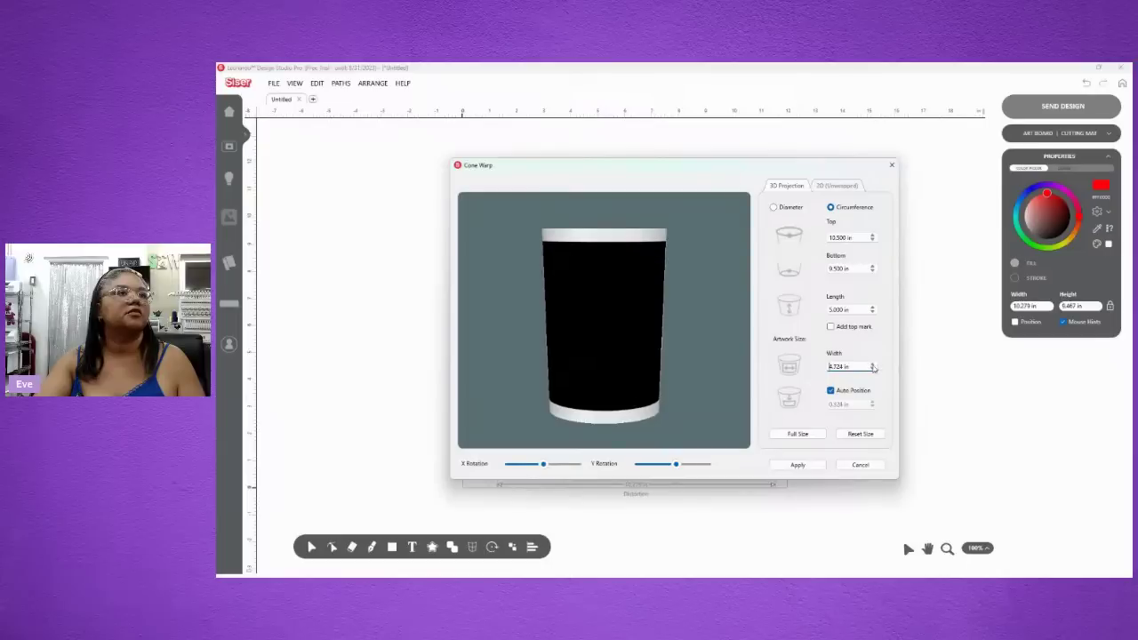
{"action": "left_click", "coordinate": [873, 365]}
{"action": "left_click", "coordinate": [872, 364]}
{"action": "left_click", "coordinate": [873, 365]}
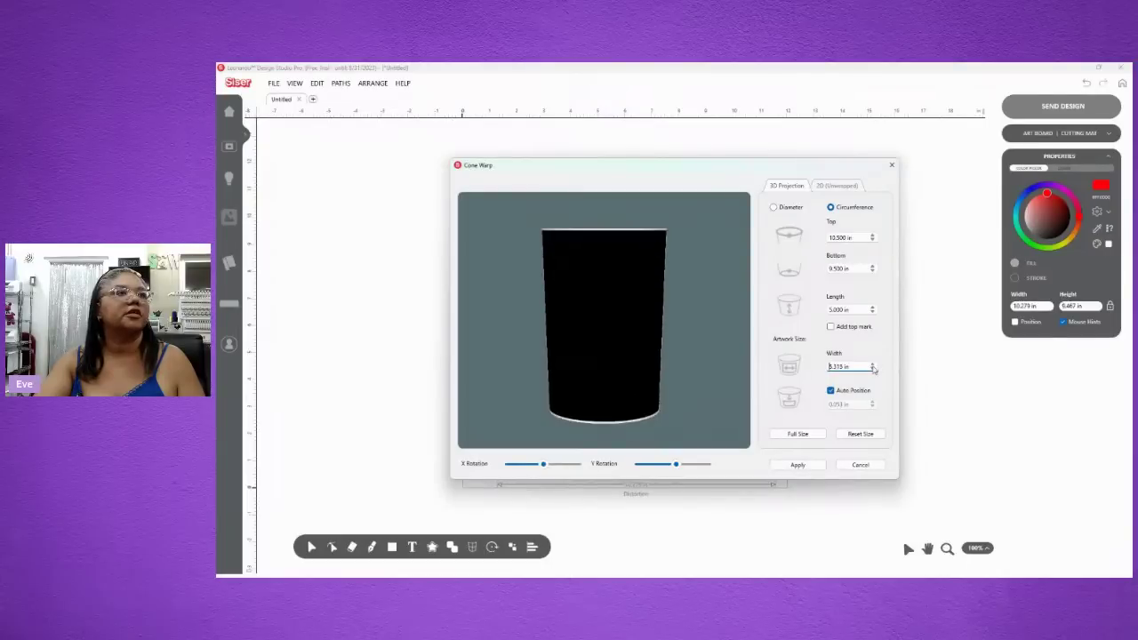
{"action": "left_click", "coordinate": [872, 364]}
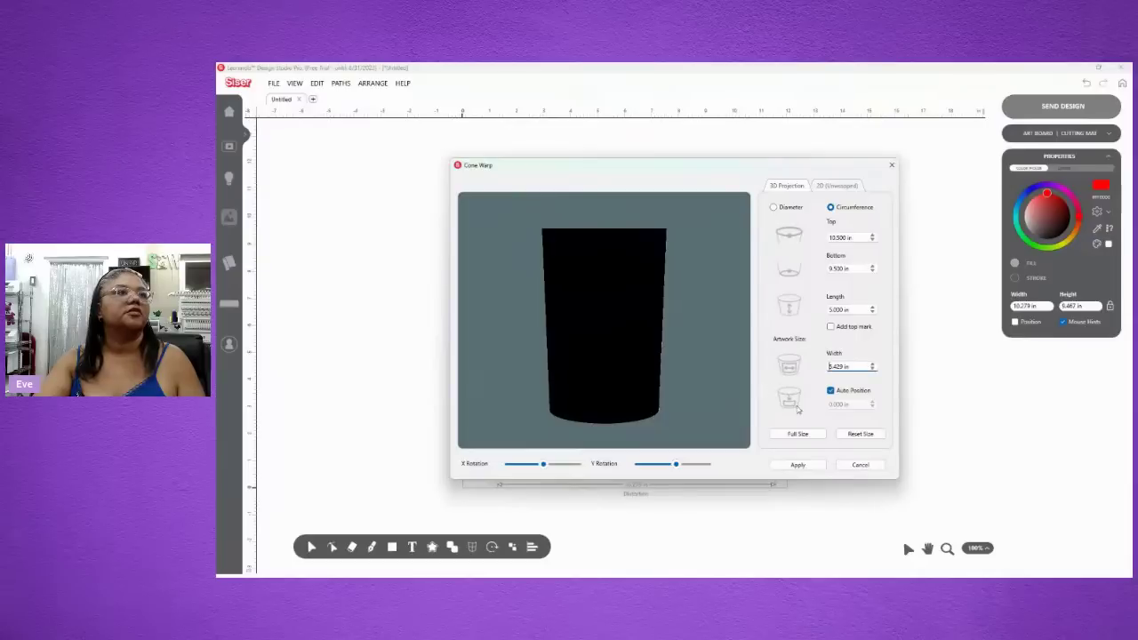
- Rotate the cone preview to examine how far the artwork wraps around both sides of the cup
{"action": "left_click_drag", "start_coordinate": [637, 332], "coordinate": [709, 335]}
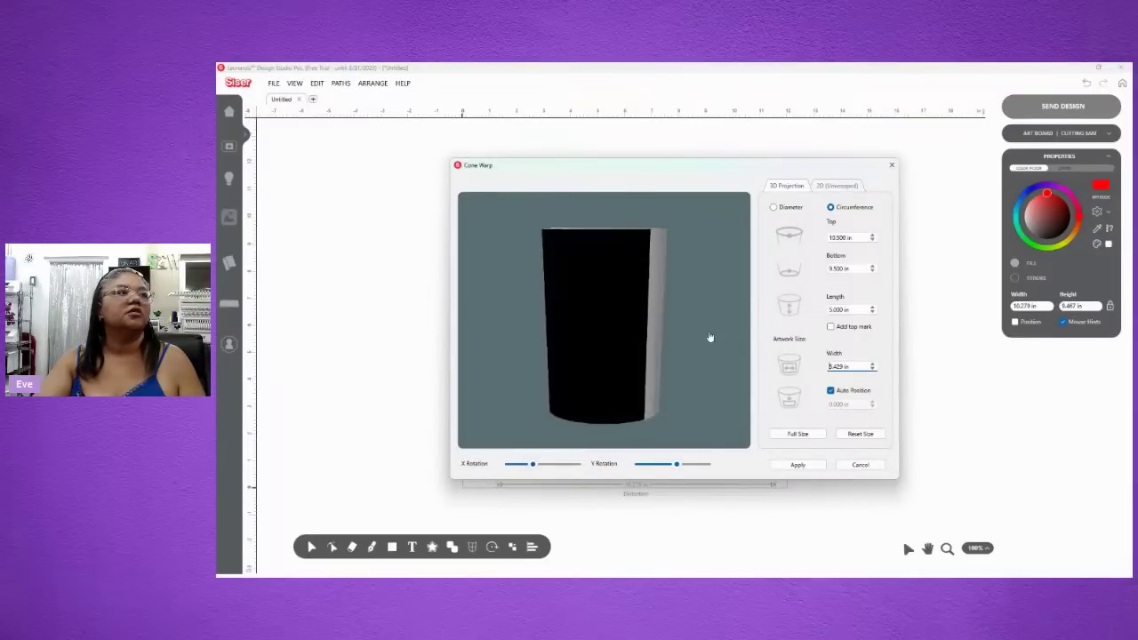
{"action": "left_click_drag", "start_coordinate": [628, 328], "coordinate": [480, 322]}
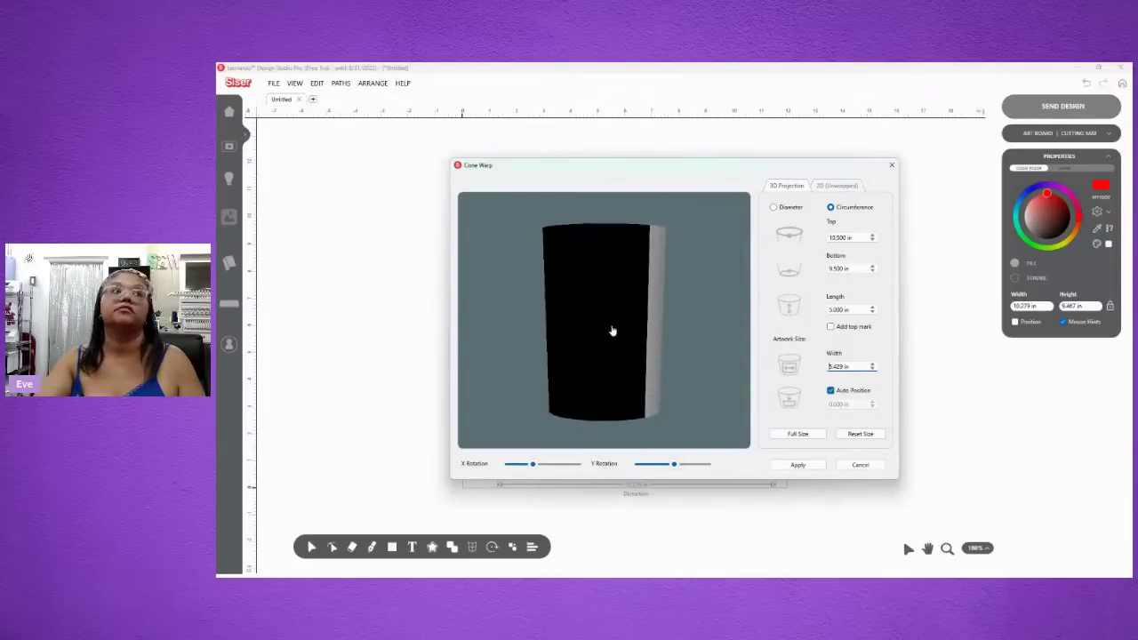
{"action": "left_click_drag", "start_coordinate": [614, 329], "coordinate": [677, 340]}
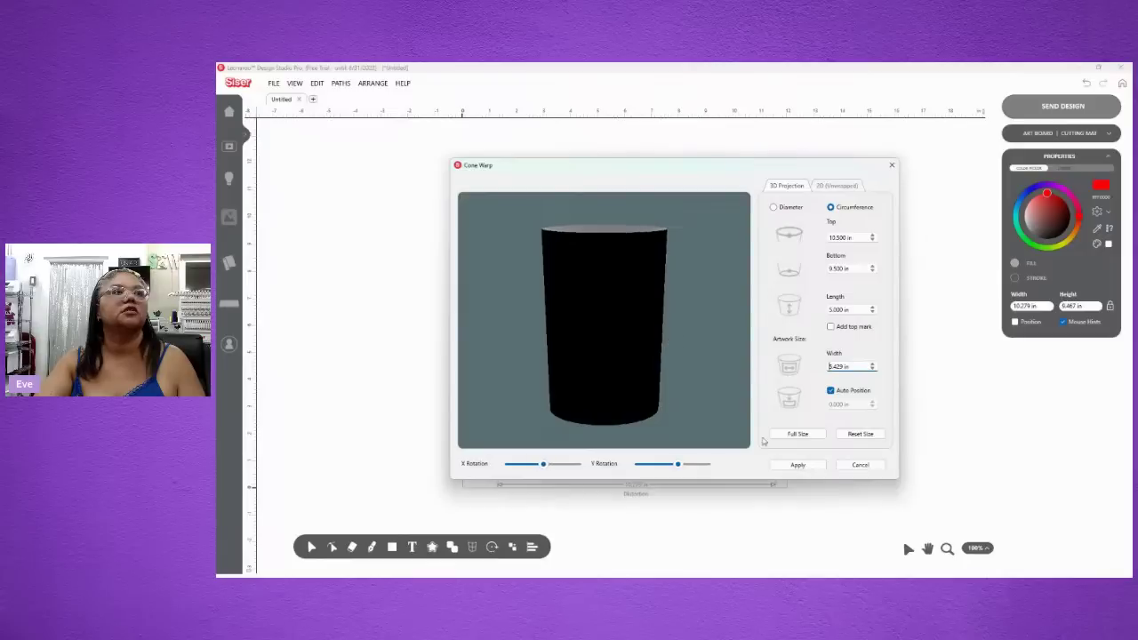
- Apply the cone warp and move the warped shape toward the left edge of the page
{"action": "left_click_drag", "start_coordinate": [599, 294], "coordinate": [584, 317]}
{"action": "left_click", "coordinate": [797, 465]}
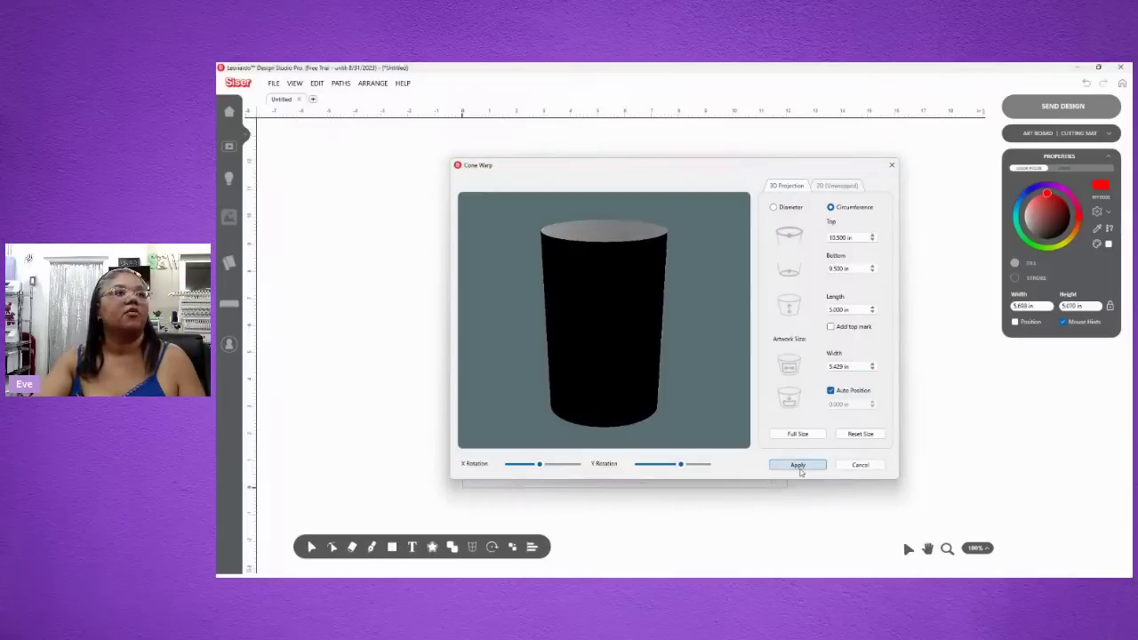
{"action": "left_click_drag", "start_coordinate": [596, 363], "coordinate": [524, 366]}
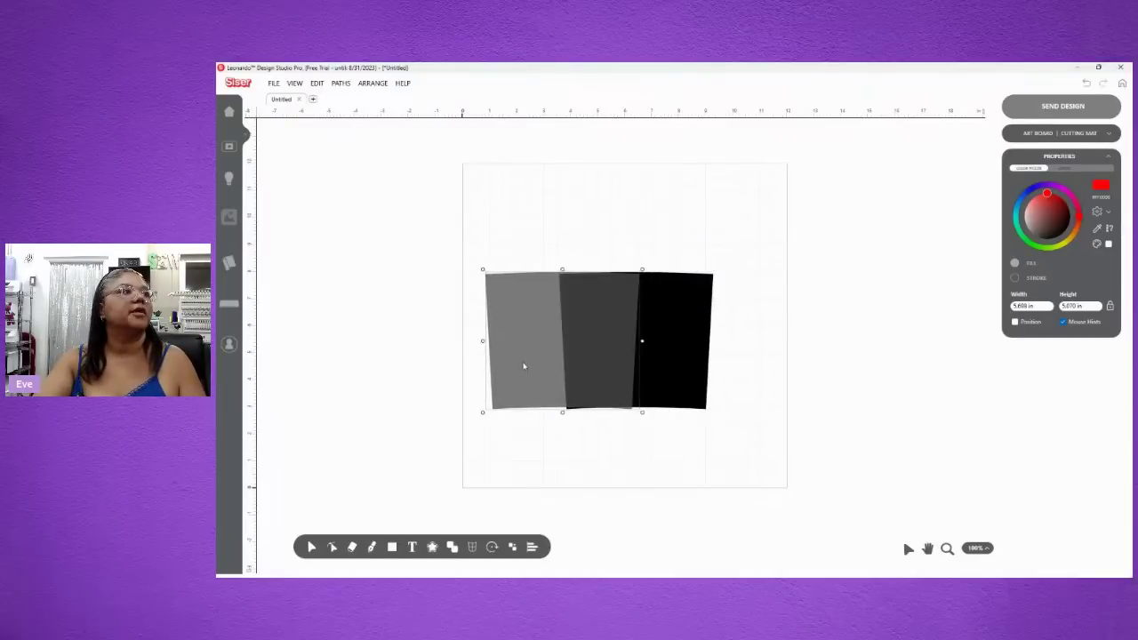
{"action": "right_click", "coordinate": [524, 364]}
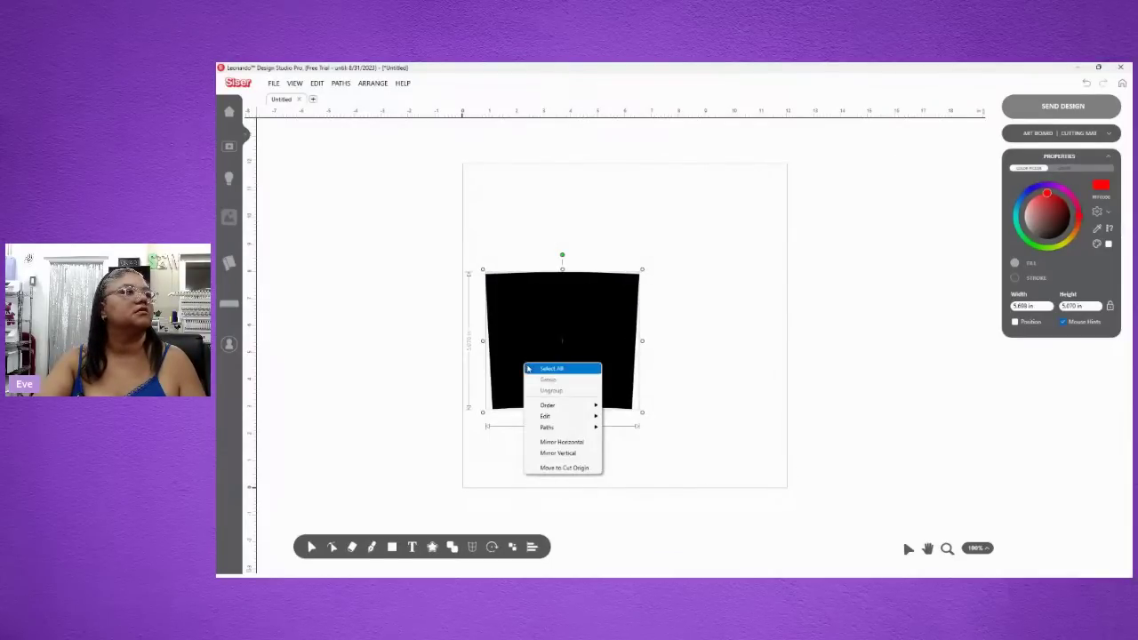
{"action": "left_click", "coordinate": [523, 297]}
- Duplicate the warped shape and place the copy directly to the right of the original
{"action": "mouse_move", "coordinate": [452, 552]}
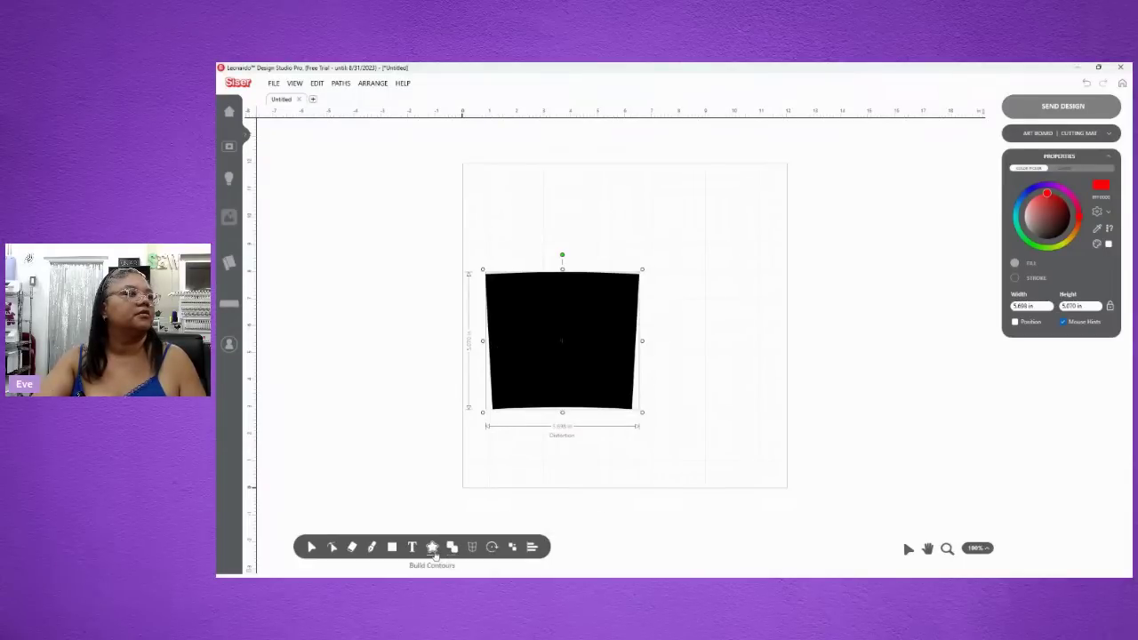
{"action": "mouse_move", "coordinate": [493, 550]}
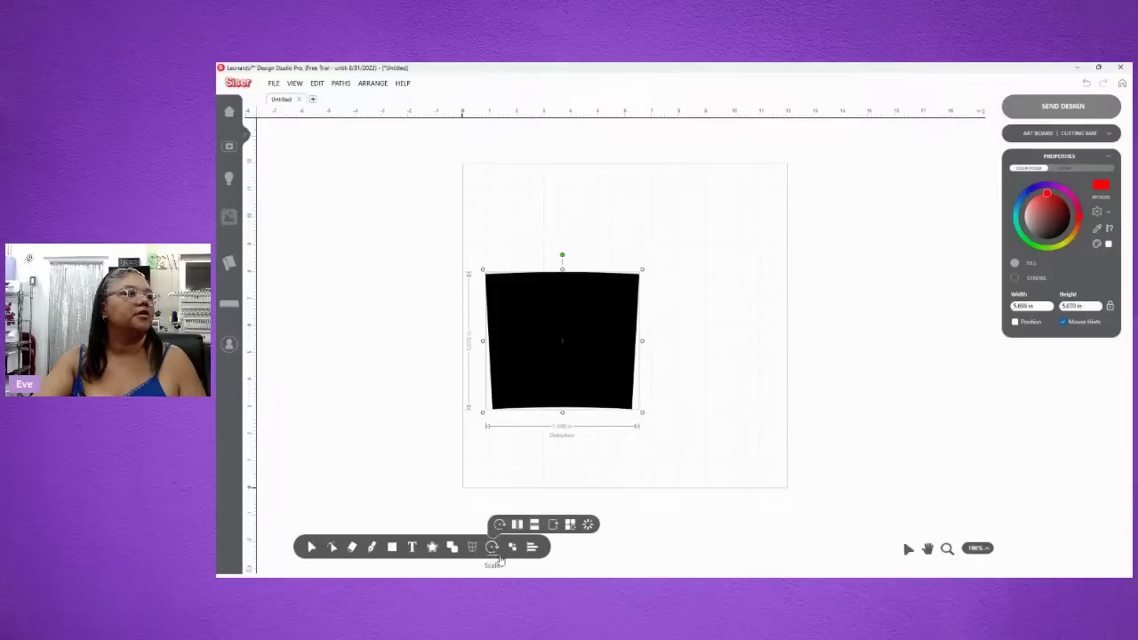
{"action": "left_click", "coordinate": [552, 530]}
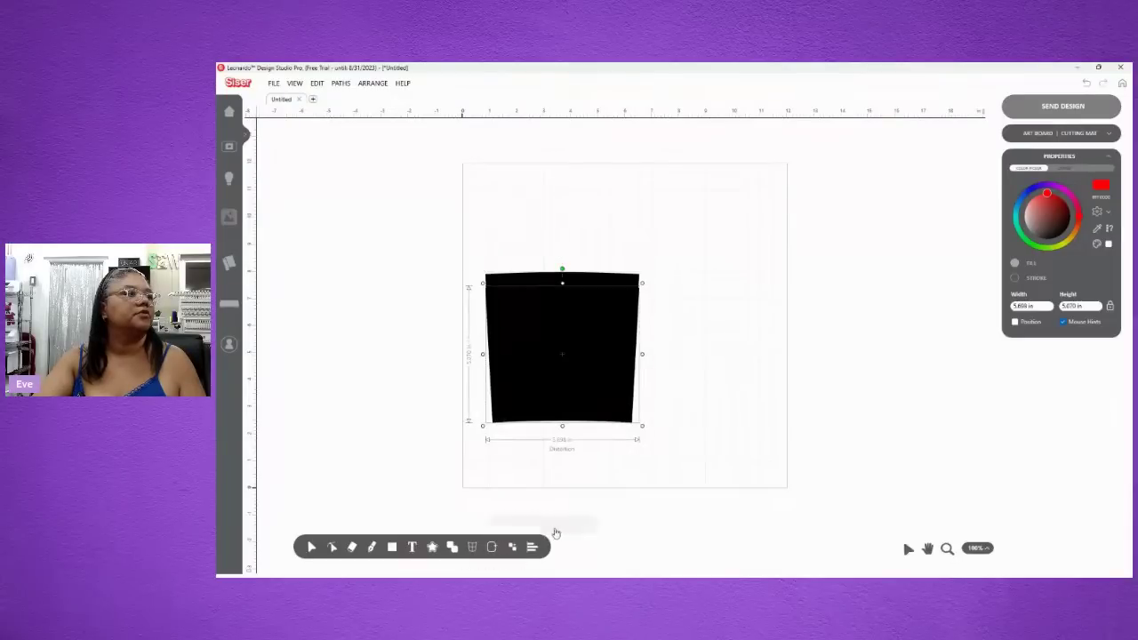
{"action": "left_click_drag", "start_coordinate": [513, 363], "coordinate": [701, 380]}
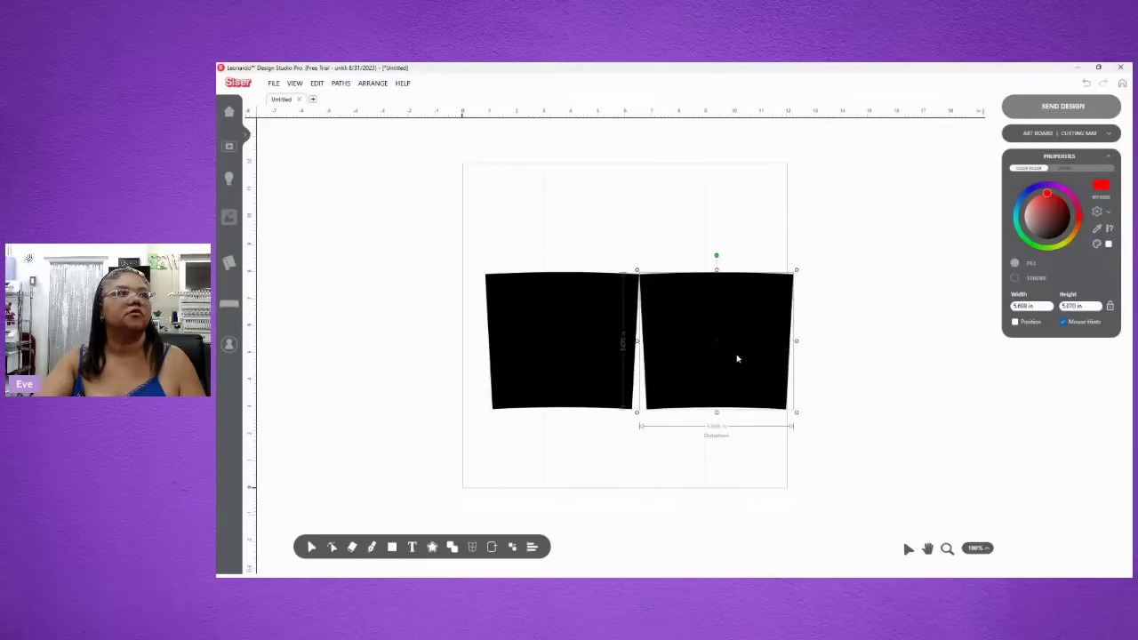
{"action": "mouse_move", "coordinate": [737, 359]}
{"action": "left_mouse_down"}
{"action": "mouse_move", "coordinate": [752, 361]}
{"action": "mouse_move", "coordinate": [738, 360]}
{"action": "left_mouse_up"}
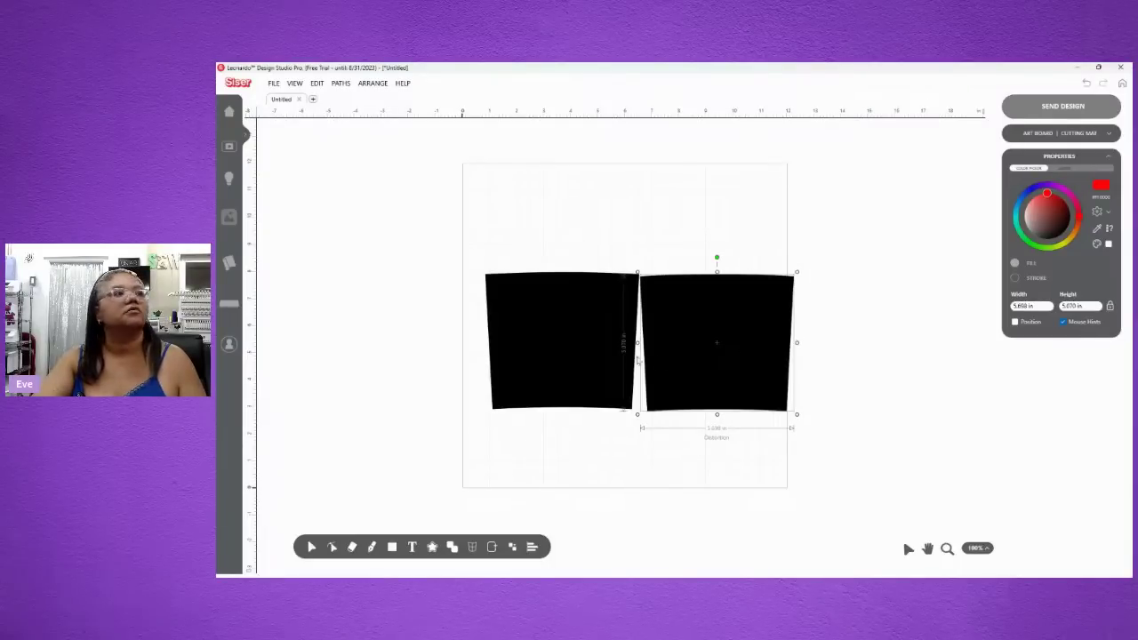
- Stack the two warped shapes vertically within the page, with the original at the page's lower-left corner and the copy above it
{"action": "left_click_drag", "start_coordinate": [610, 356], "coordinate": [593, 422]}
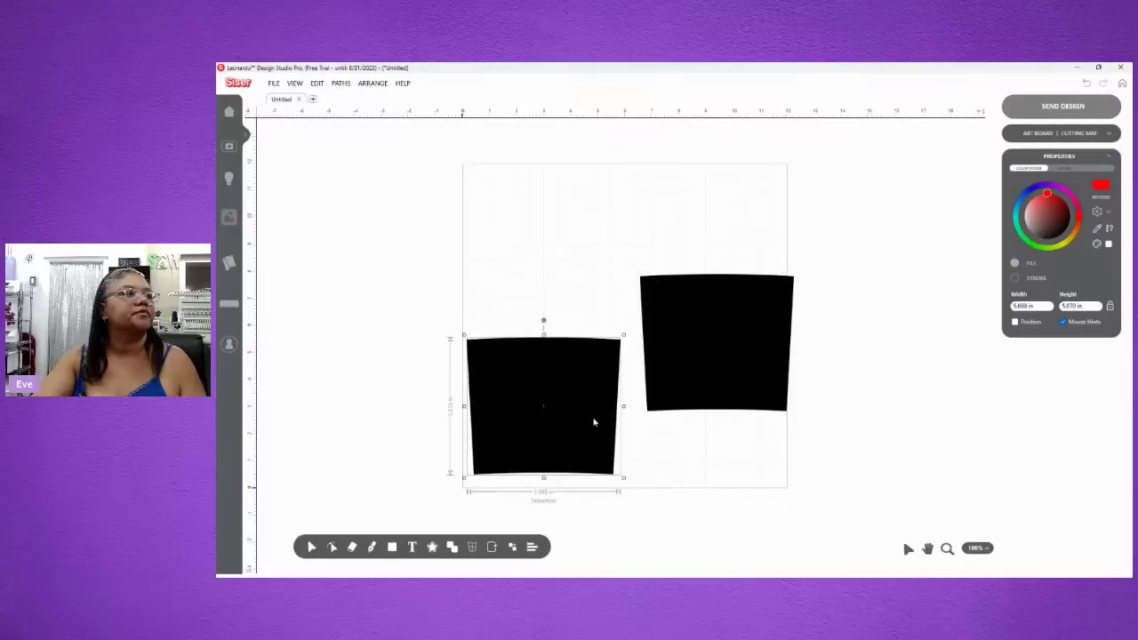
{"action": "left_click_drag", "start_coordinate": [694, 368], "coordinate": [536, 270]}
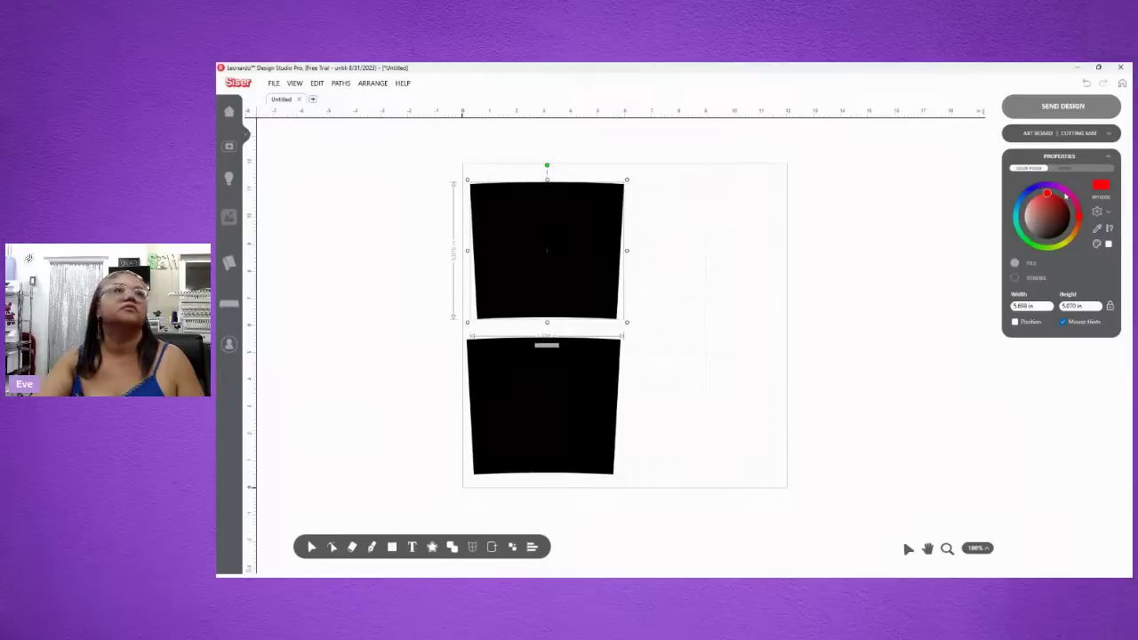
- Send all artwork on the page to the cut layout and move the upper shape closer to the lower one
{"action": "left_click", "coordinate": [1062, 106]}
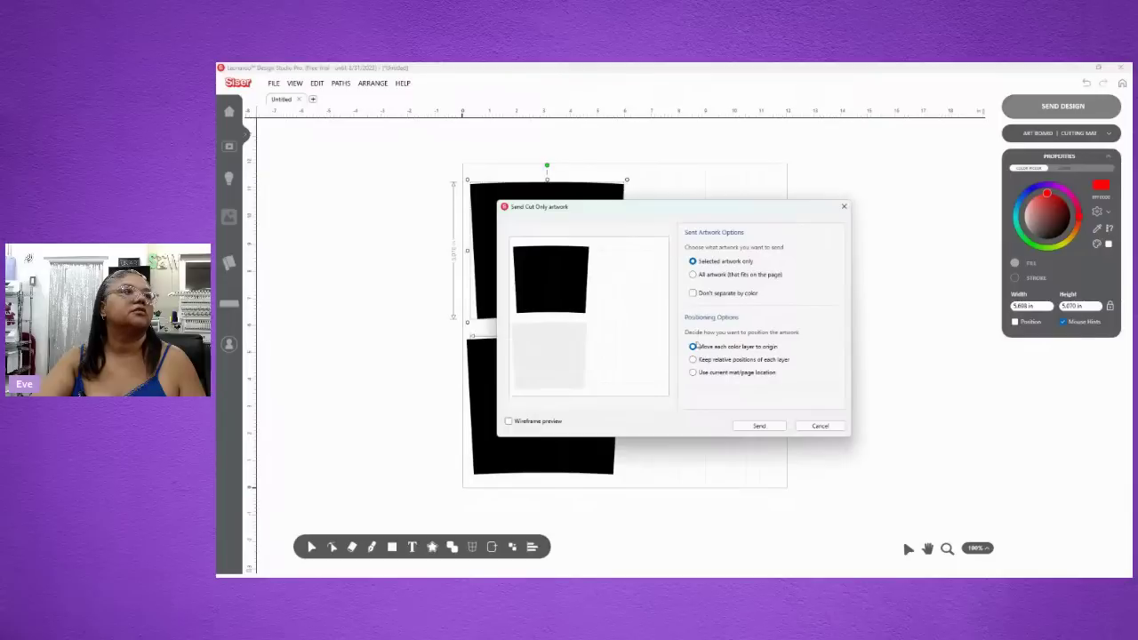
{"action": "left_click", "coordinate": [692, 274]}
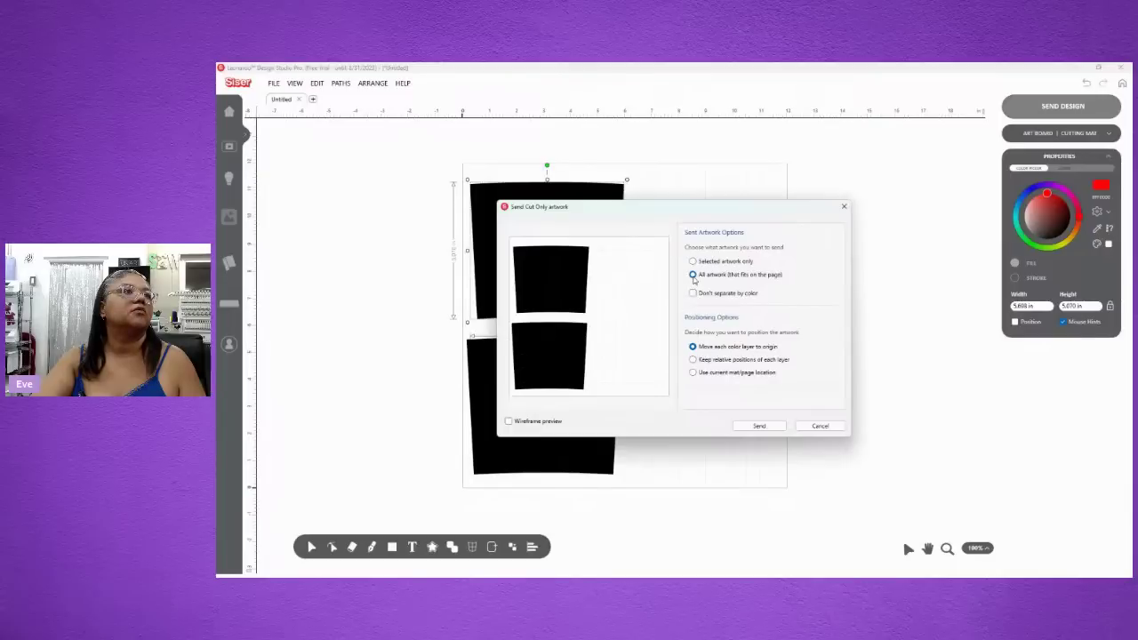
{"action": "left_click", "coordinate": [756, 427]}
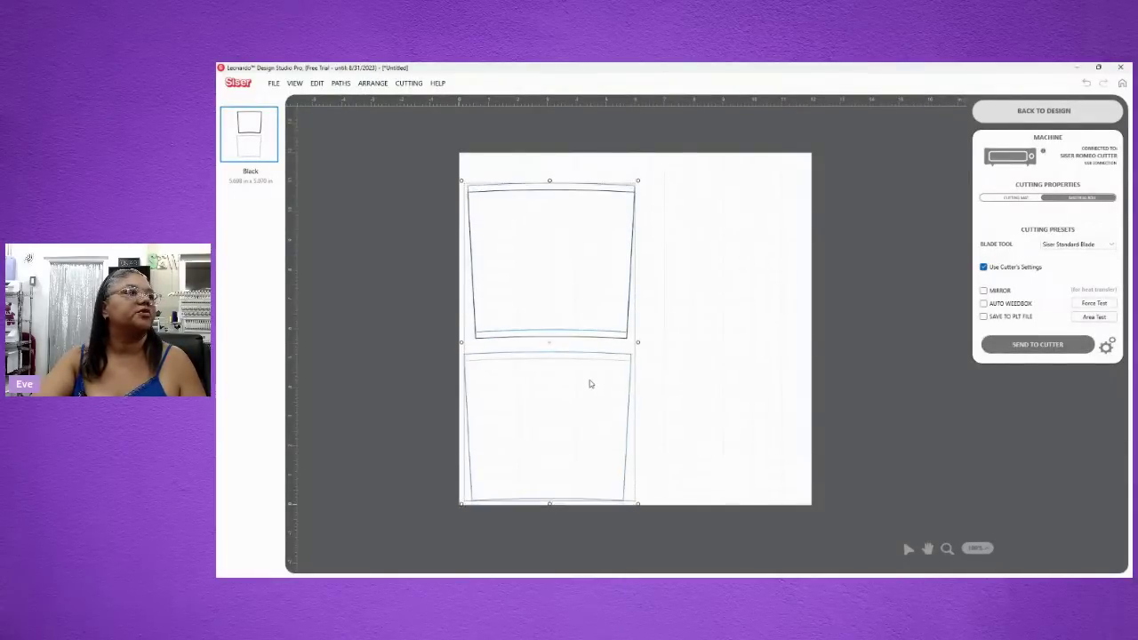
{"action": "left_click", "coordinate": [663, 356]}
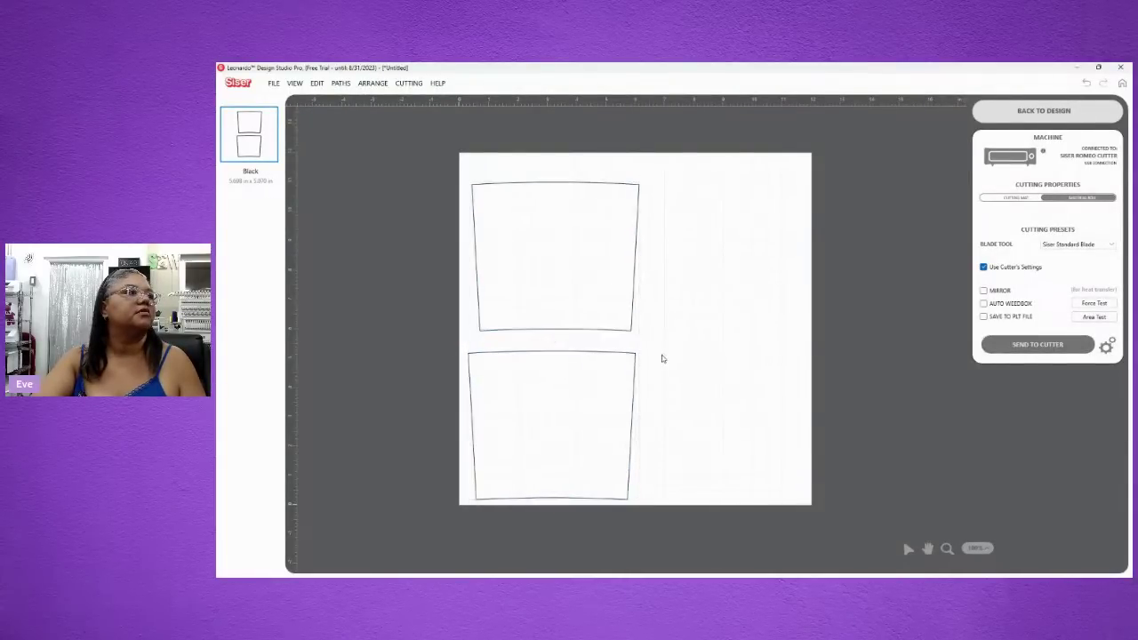
{"action": "left_click", "coordinate": [597, 322]}
{"action": "left_click", "coordinate": [695, 318]}
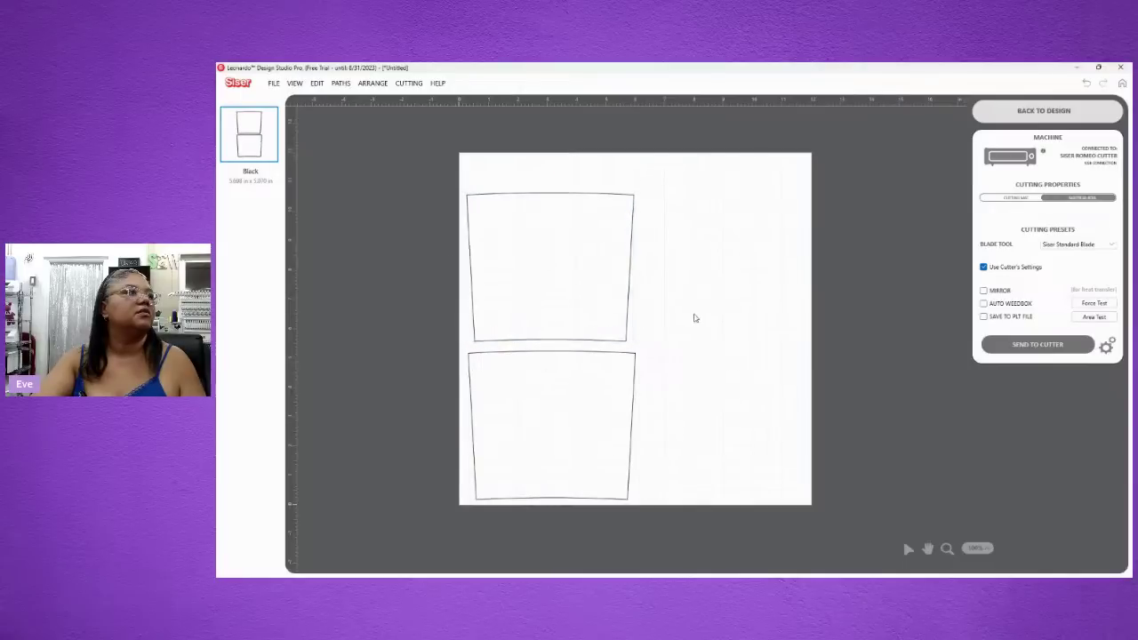
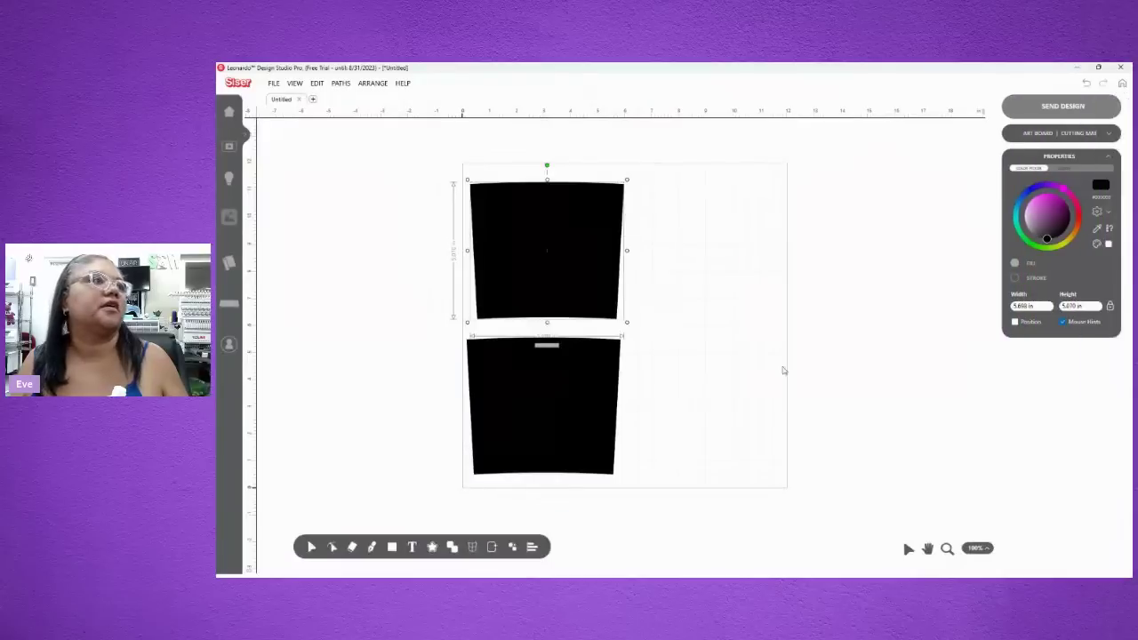
- Place the upper warped shape beside the other one and rotate it 180 degrees
{"action": "left_click_drag", "start_coordinate": [516, 275], "coordinate": [694, 430]}
{"action": "left_click", "coordinate": [452, 548]}
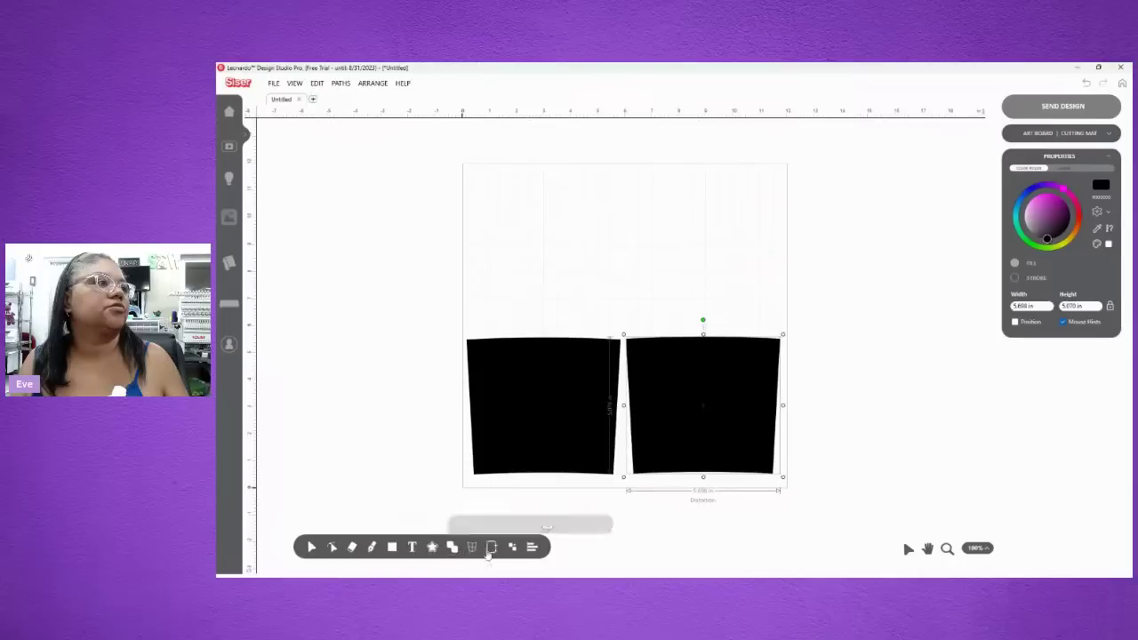
{"action": "mouse_move", "coordinate": [494, 551]}
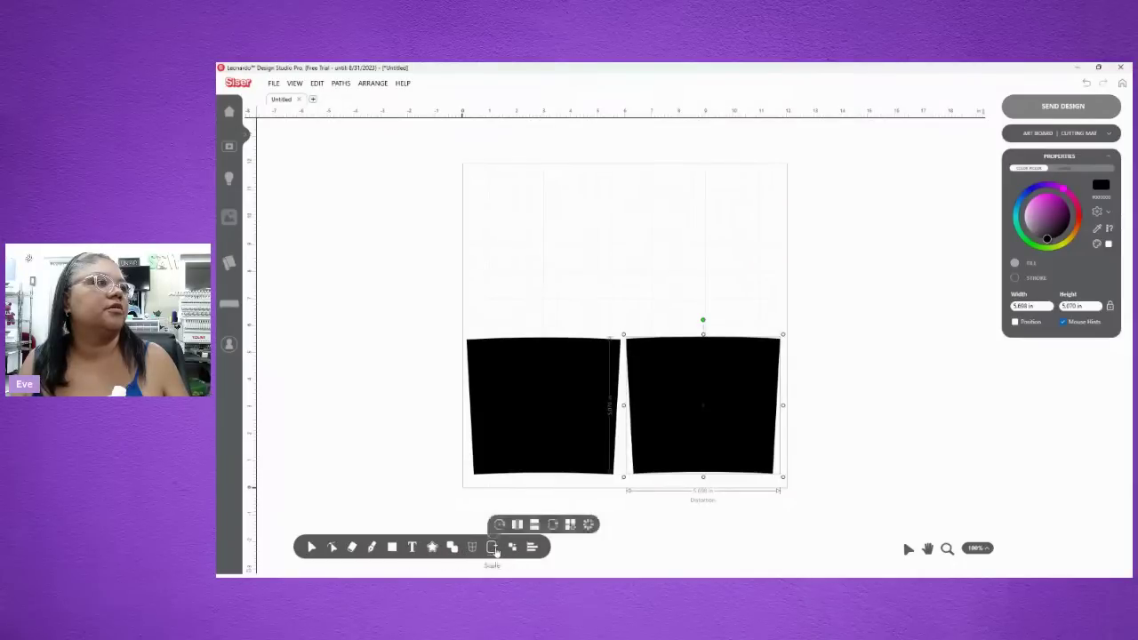
{"action": "left_click", "coordinate": [518, 525]}
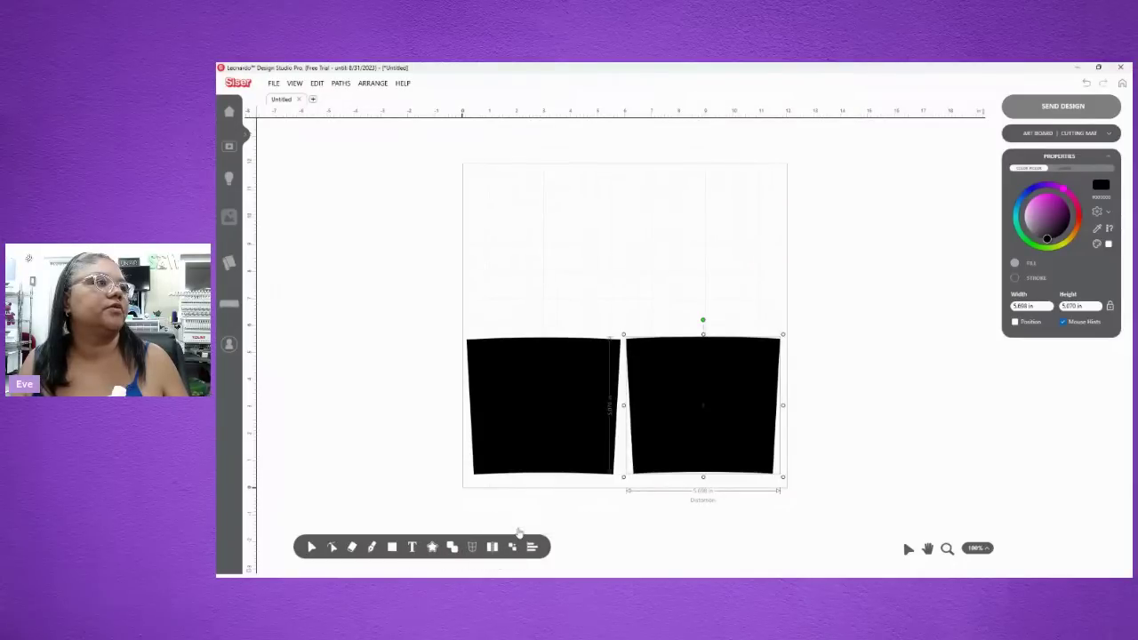
{"action": "mouse_move", "coordinate": [495, 550]}
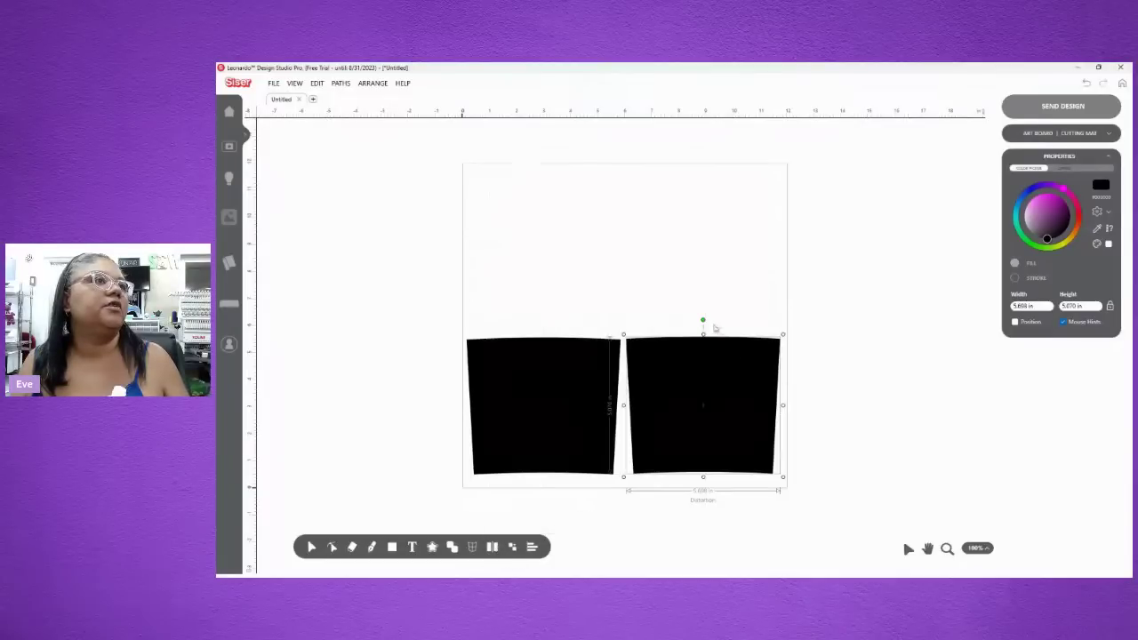
{"action": "left_click_drag", "start_coordinate": [704, 319], "coordinate": [703, 575]}
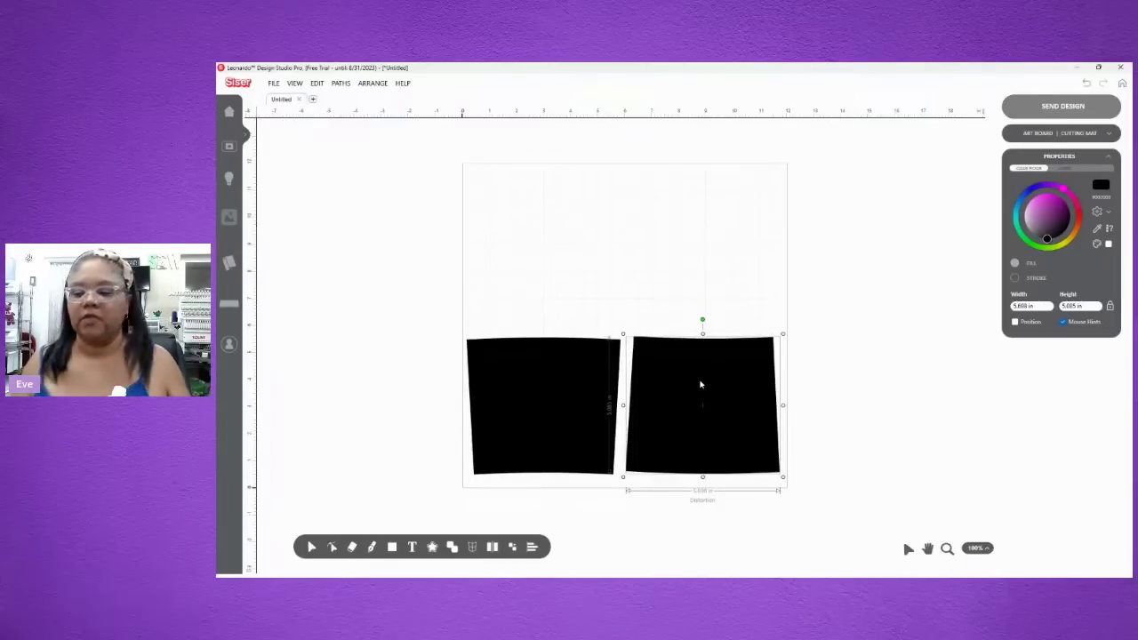
- Delete the upside-down copy and stretch the remaining shape to a width of about 10.45 in
{"action": "key", "text": "Delete"}
{"action": "left_click", "coordinate": [548, 412]}
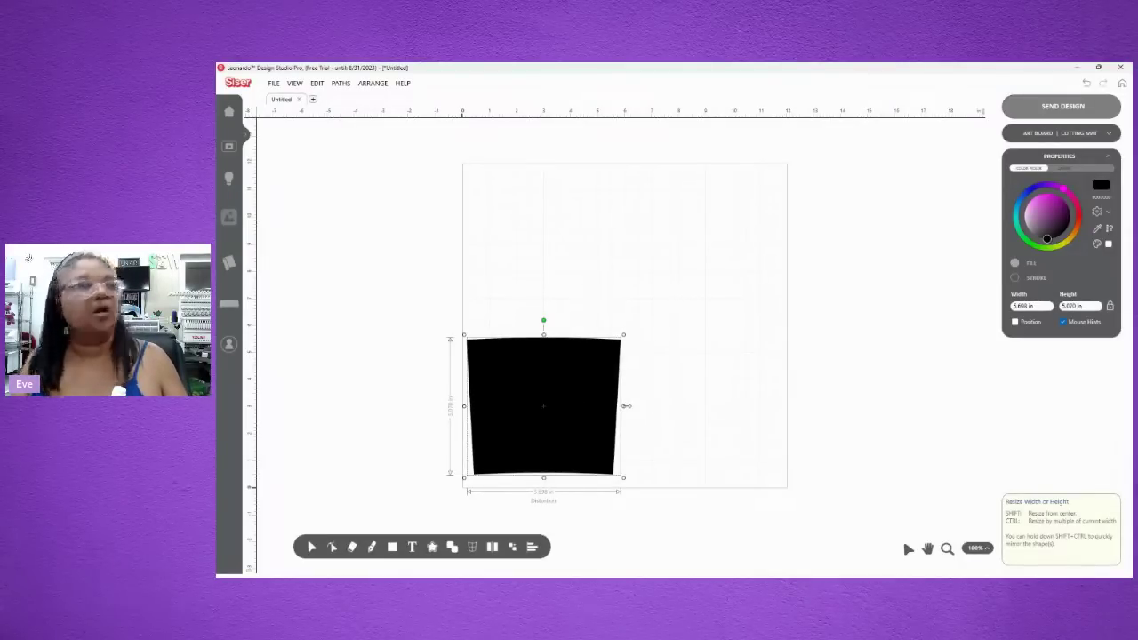
{"action": "left_click_drag", "start_coordinate": [626, 406], "coordinate": [755, 404]}
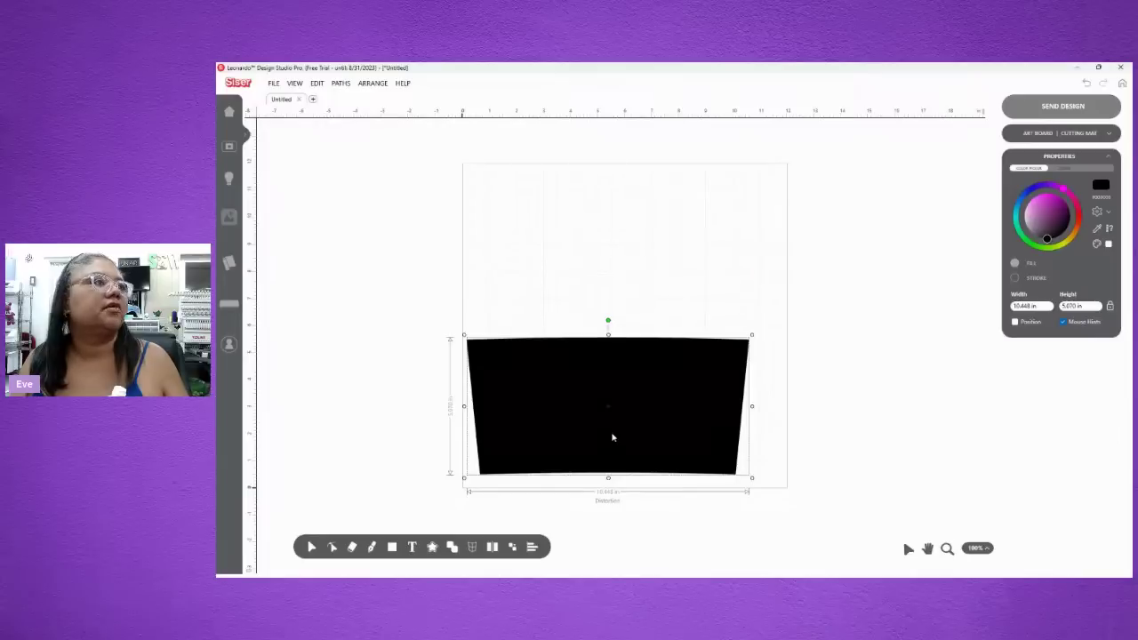
- Duplicate the widened wrap shape and place the copy to the right of the original
{"action": "left_click", "coordinate": [475, 551]}
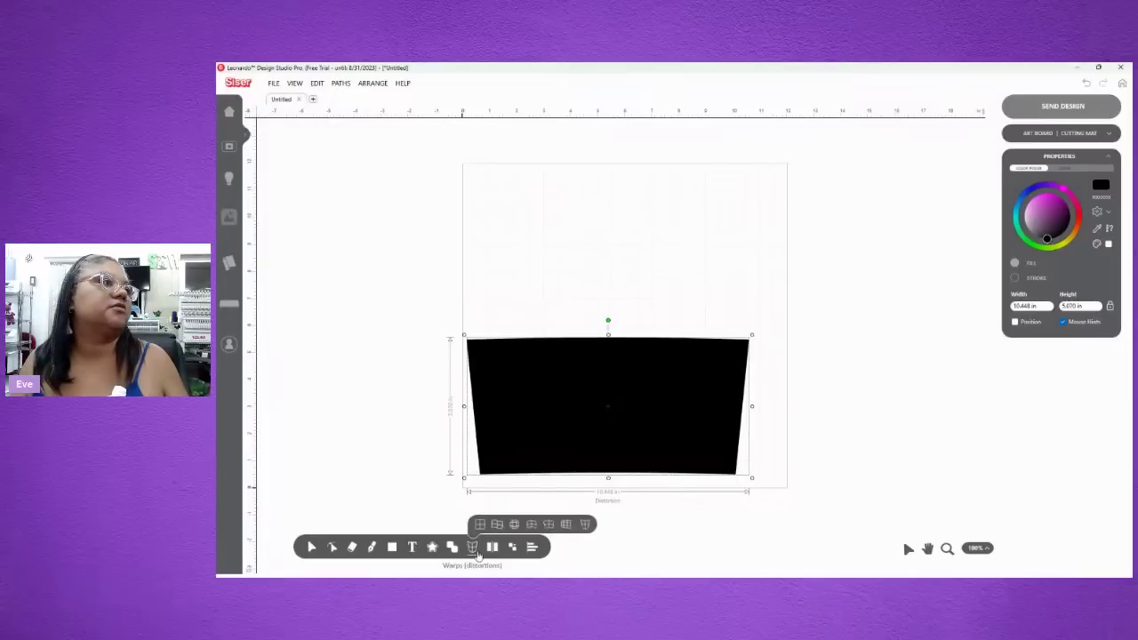
{"action": "left_click", "coordinate": [491, 547]}
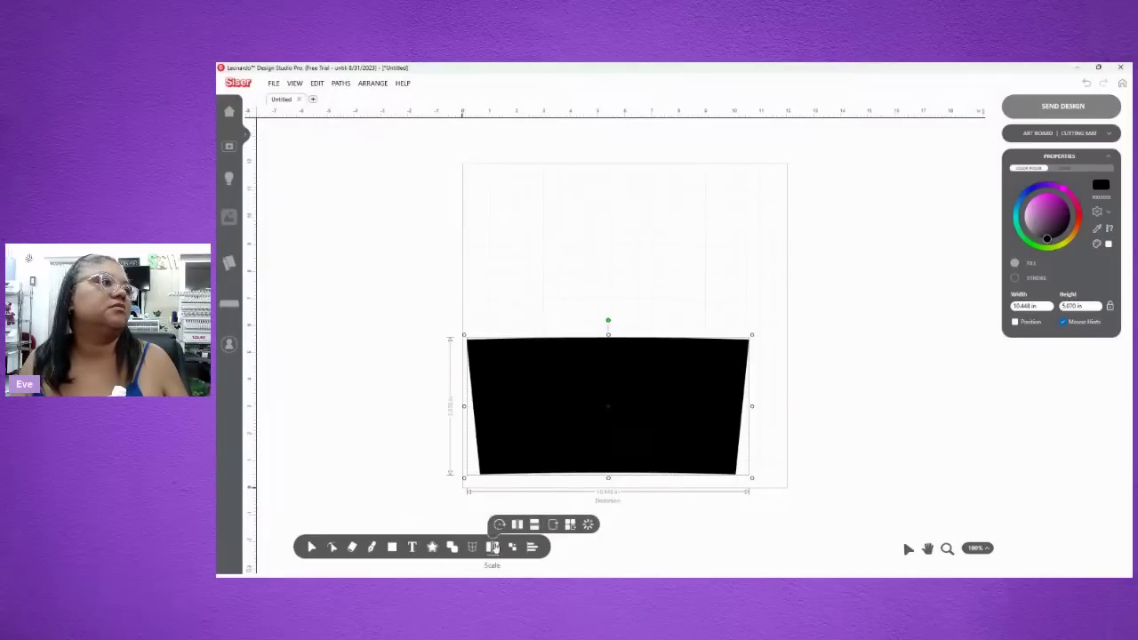
{"action": "left_click", "coordinate": [552, 525]}
{"action": "left_click_drag", "start_coordinate": [578, 406], "coordinate": [862, 394]}
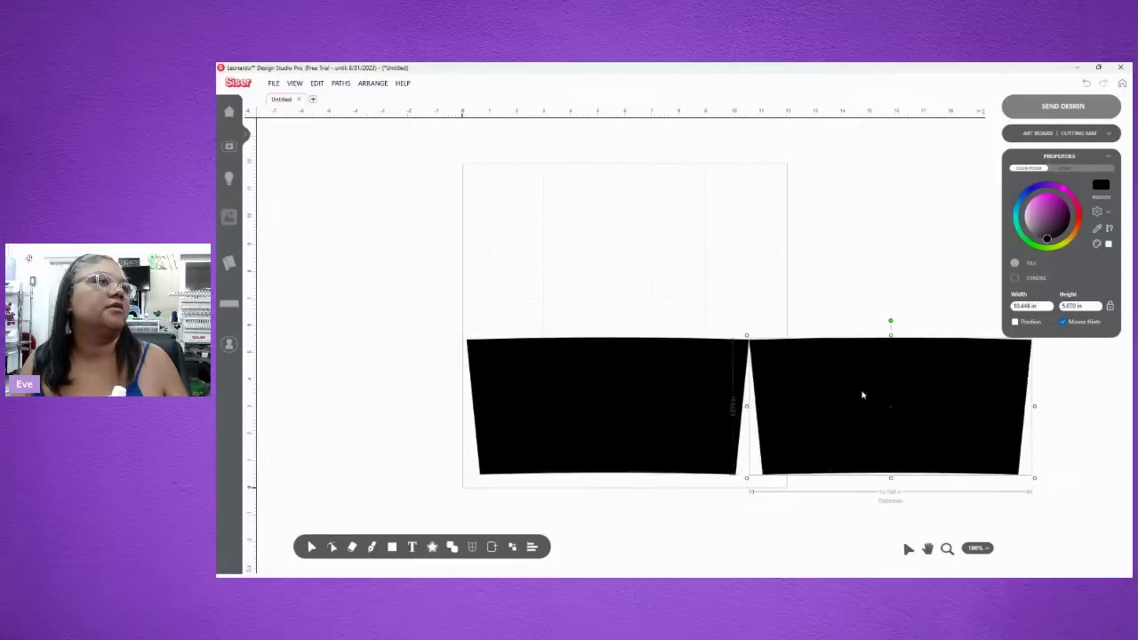
- Move the widened copy onto the page directly above the original wrap shape
{"action": "left_click", "coordinate": [734, 477]}
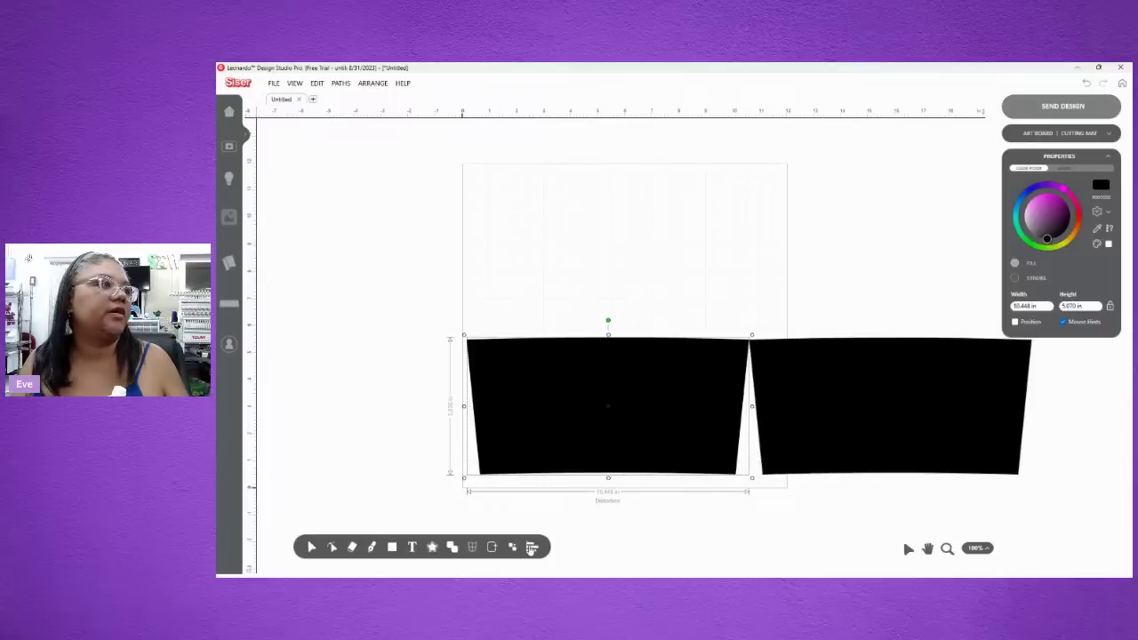
{"action": "mouse_move", "coordinate": [513, 549]}
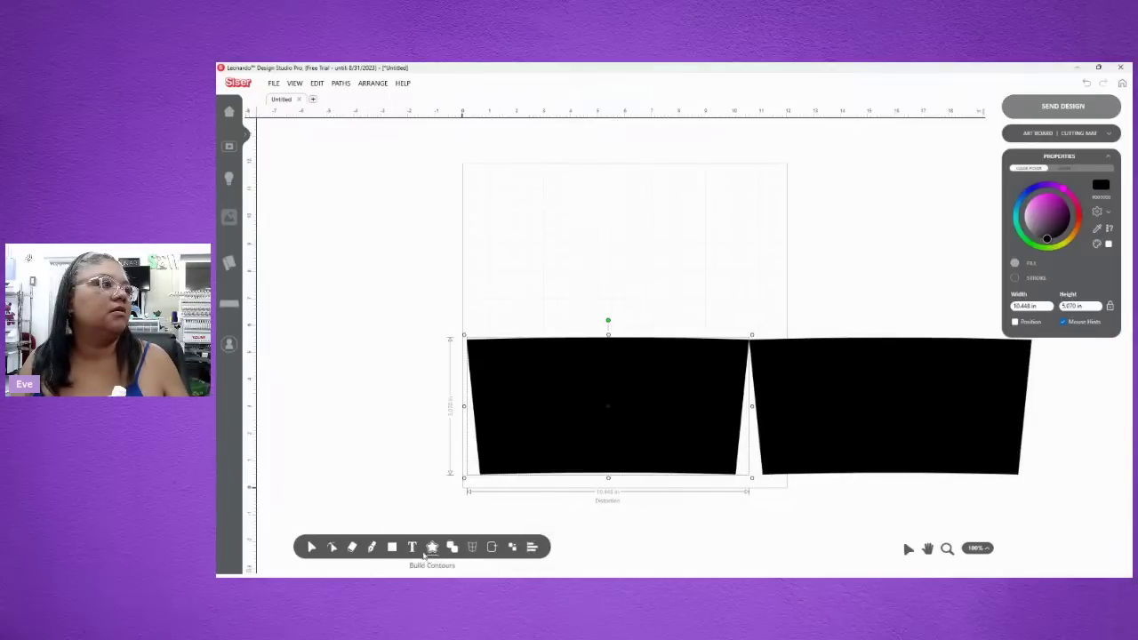
{"action": "key", "text": "Escape"}
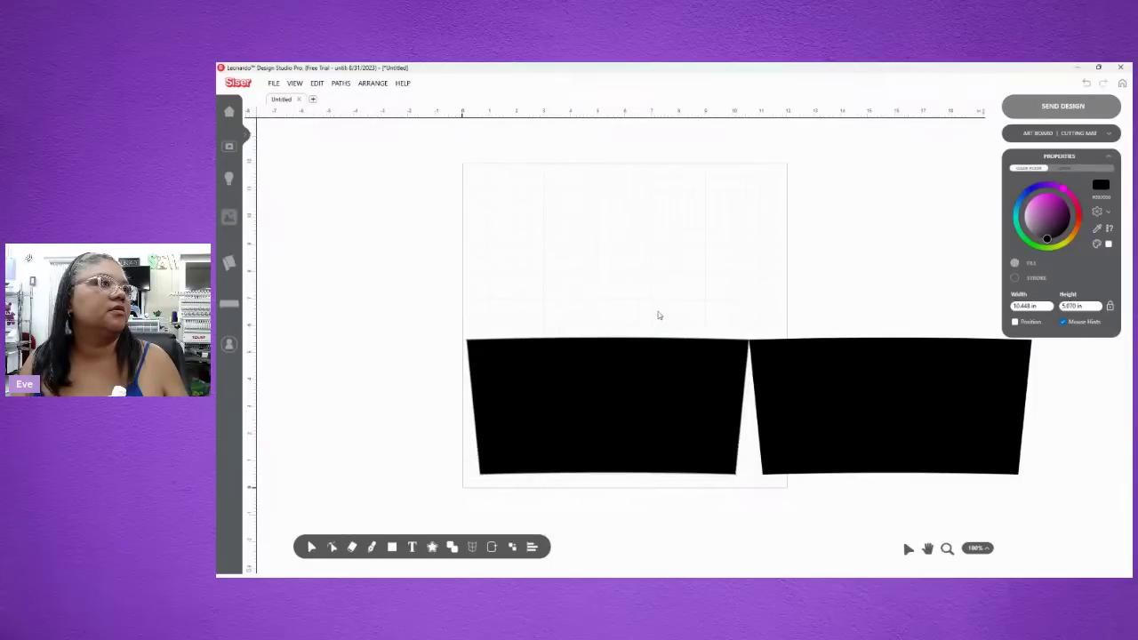
{"action": "left_click", "coordinate": [313, 547]}
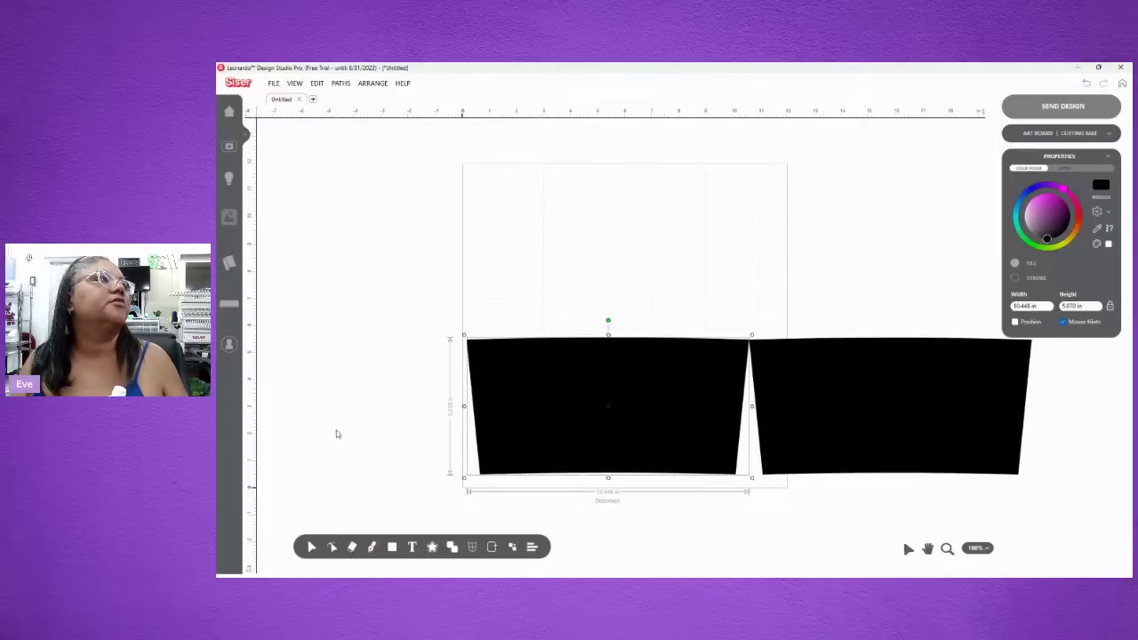
{"action": "left_click_drag", "start_coordinate": [827, 401], "coordinate": [569, 259]}
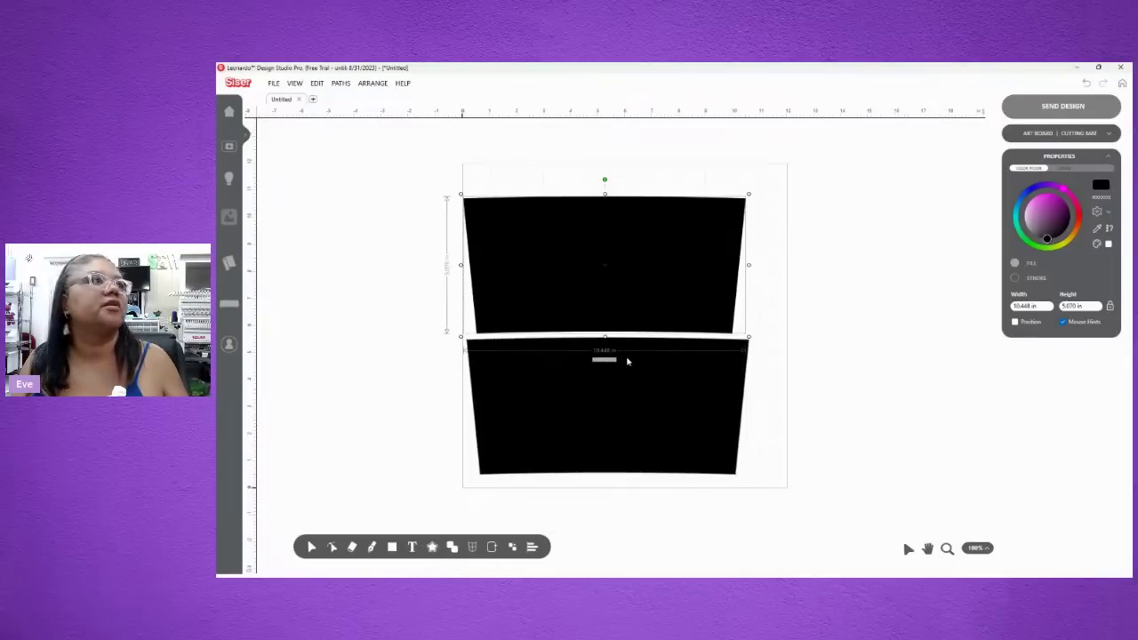
- Export the selected wrap shape with cut contours as an editable SVG file named "crazy cup" in the Downloads folder
{"action": "left_click", "coordinate": [275, 83]}
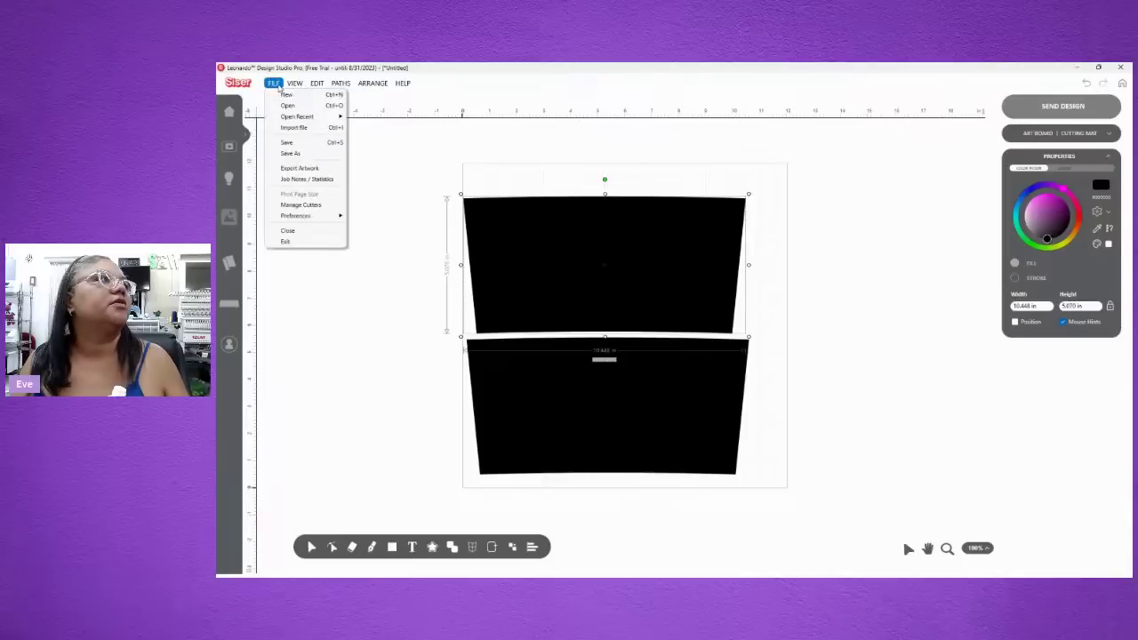
{"action": "left_click", "coordinate": [299, 169]}
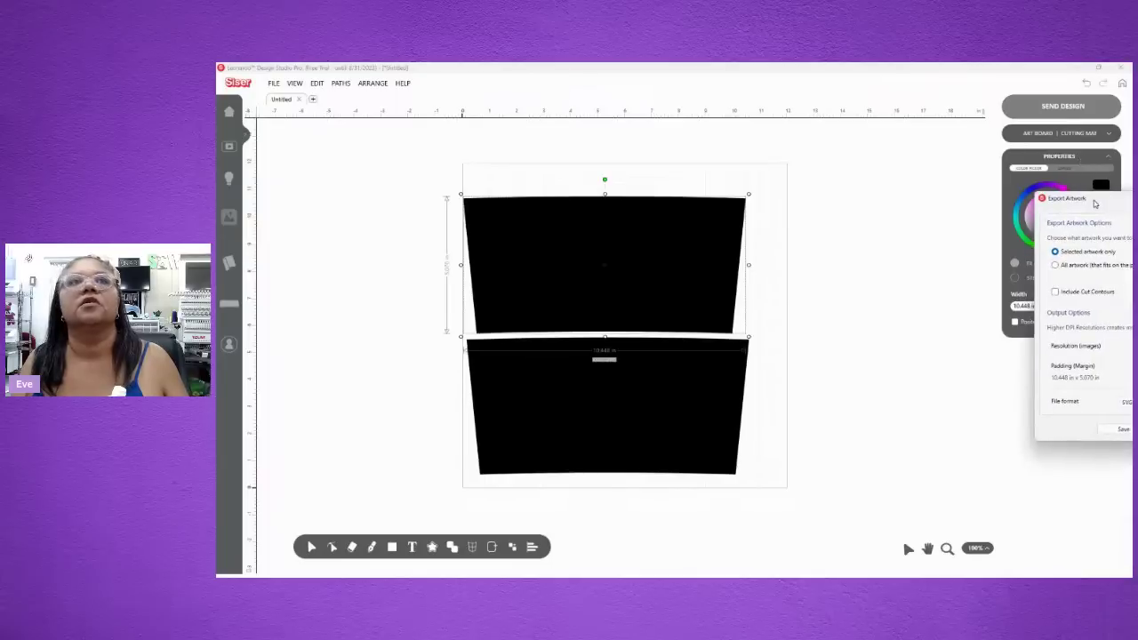
{"action": "left_click_drag", "start_coordinate": [1093, 205], "coordinate": [689, 206]}
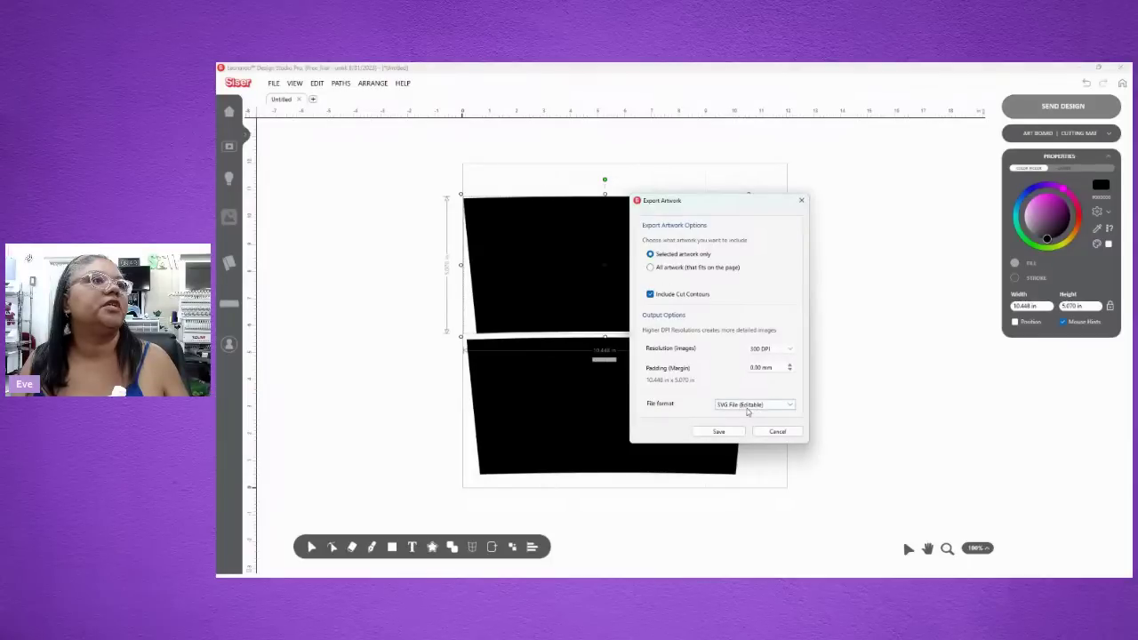
{"action": "left_click", "coordinate": [754, 407]}
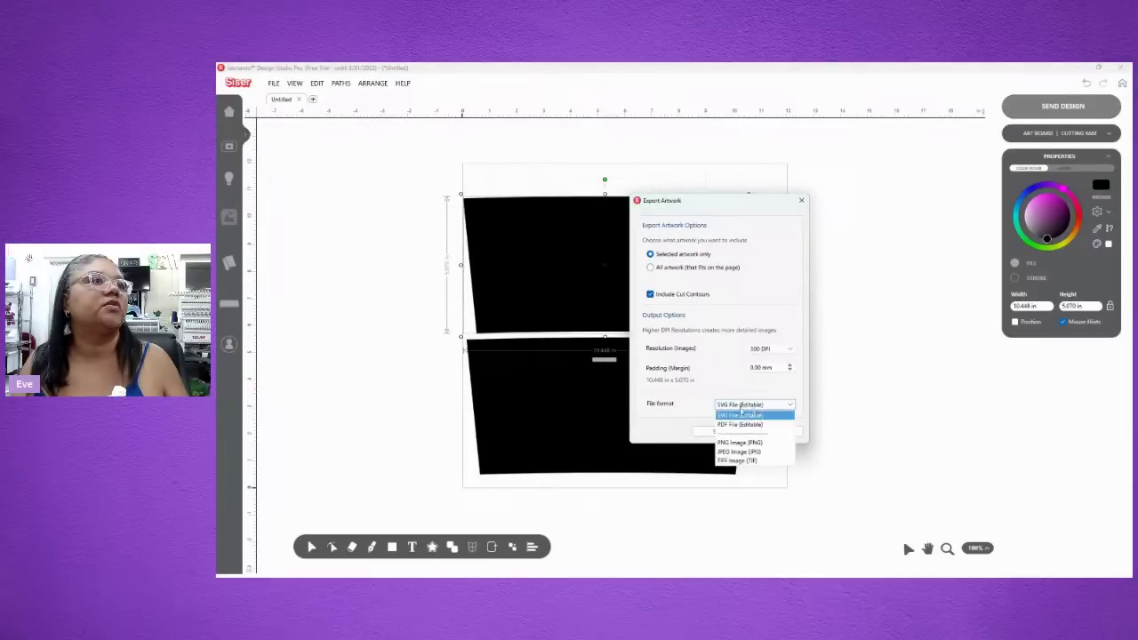
{"action": "left_click", "coordinate": [742, 412]}
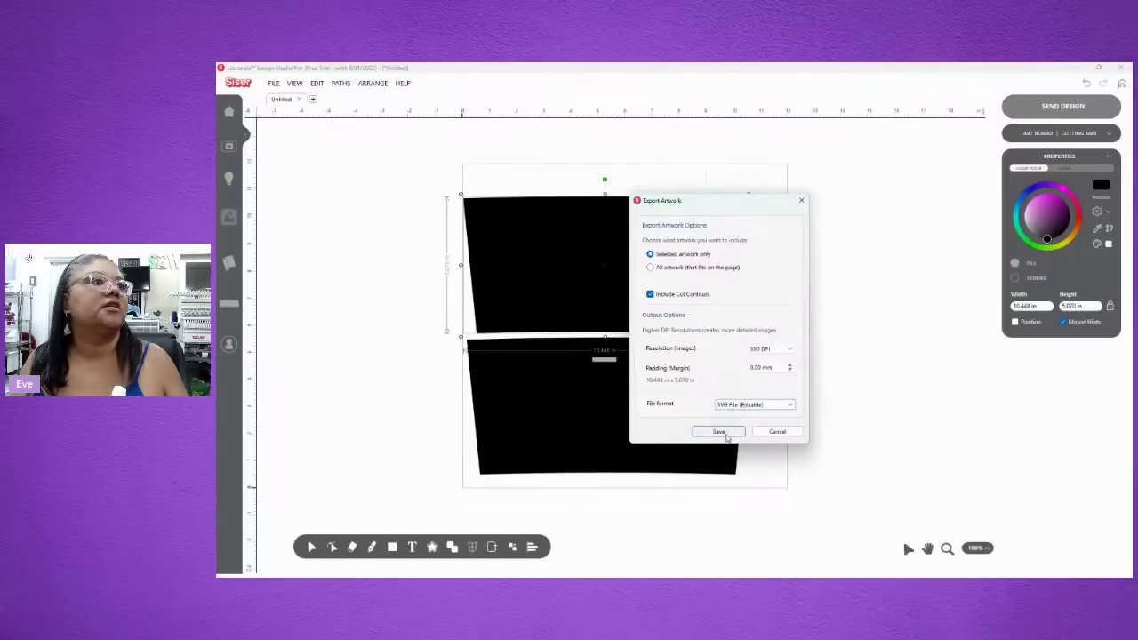
{"action": "left_click", "coordinate": [725, 435]}
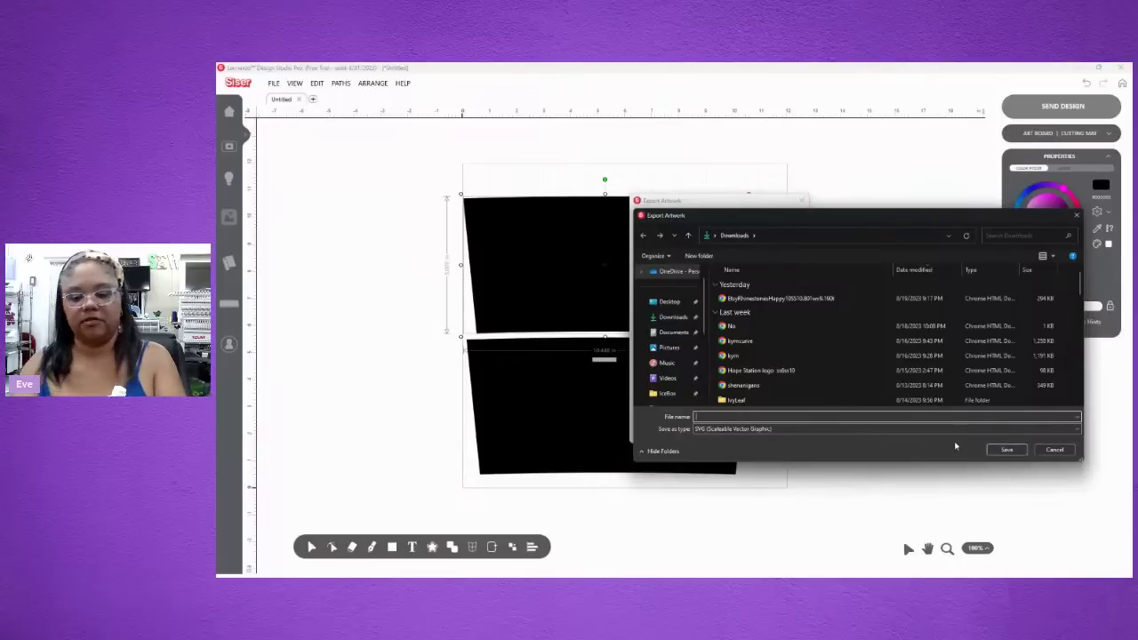
{"action": "type", "text": "svg"}
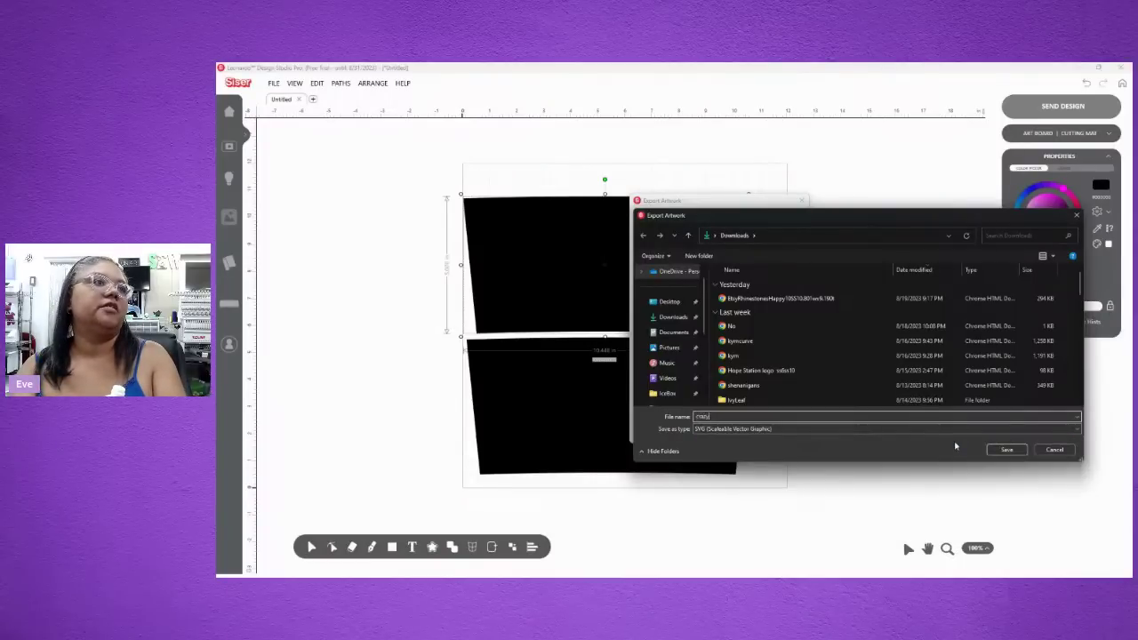
{"action": "key", "text": "Return"}
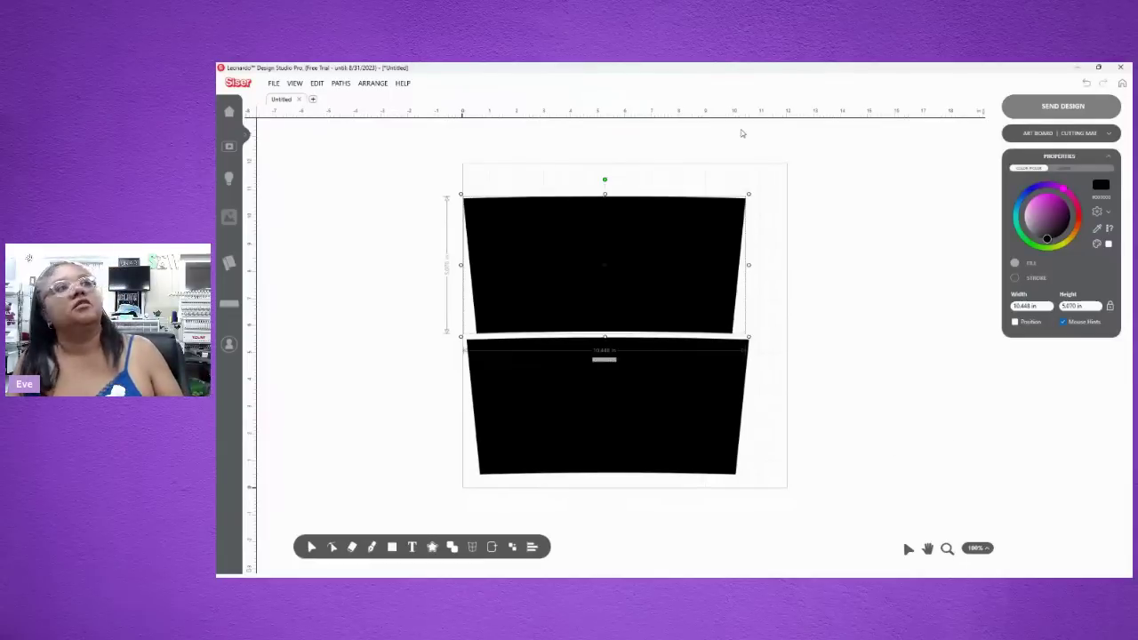
- Close Leonardo Design Studio without saving the document and switch to Silhouette Studio in a full-size window
{"action": "left_click", "coordinate": [1120, 67]}
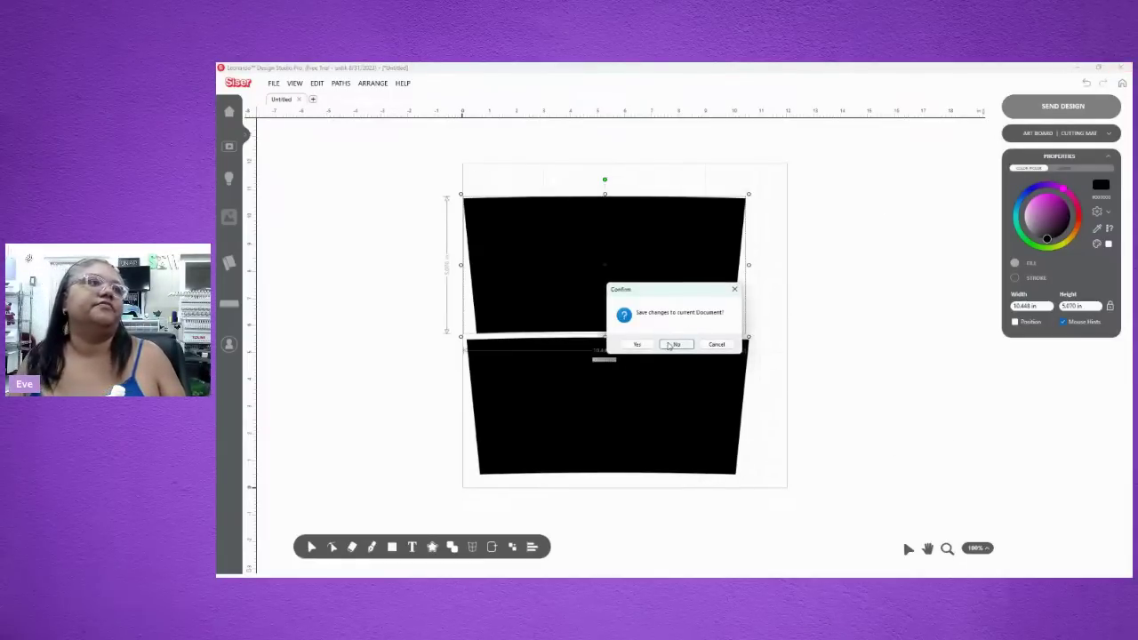
{"action": "left_click", "coordinate": [668, 344]}
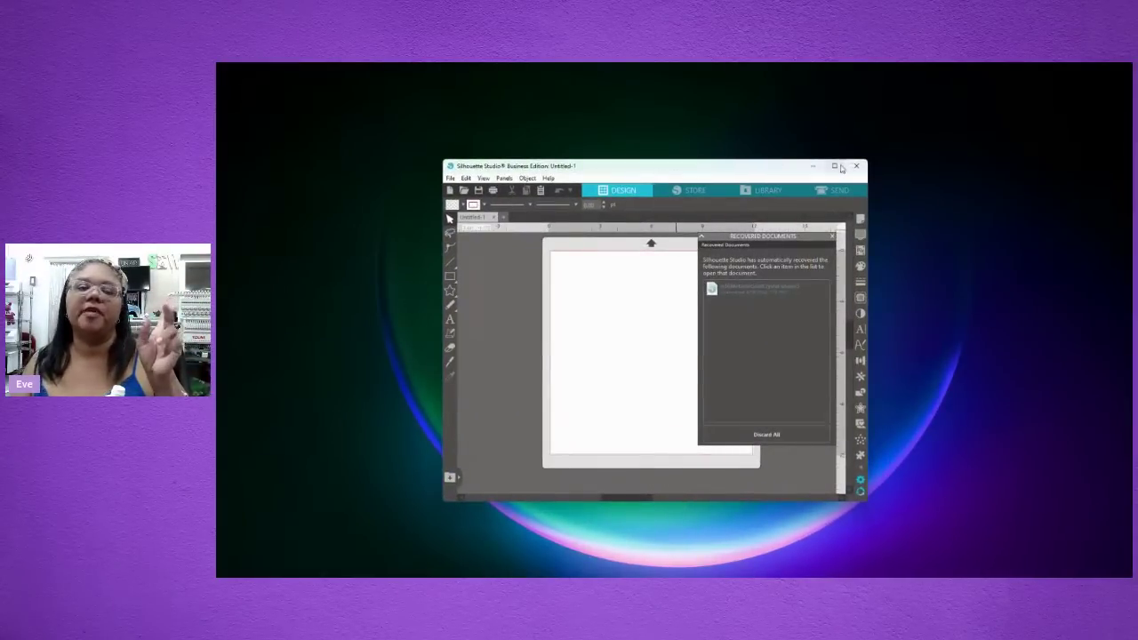
{"action": "left_click", "coordinate": [835, 166]}
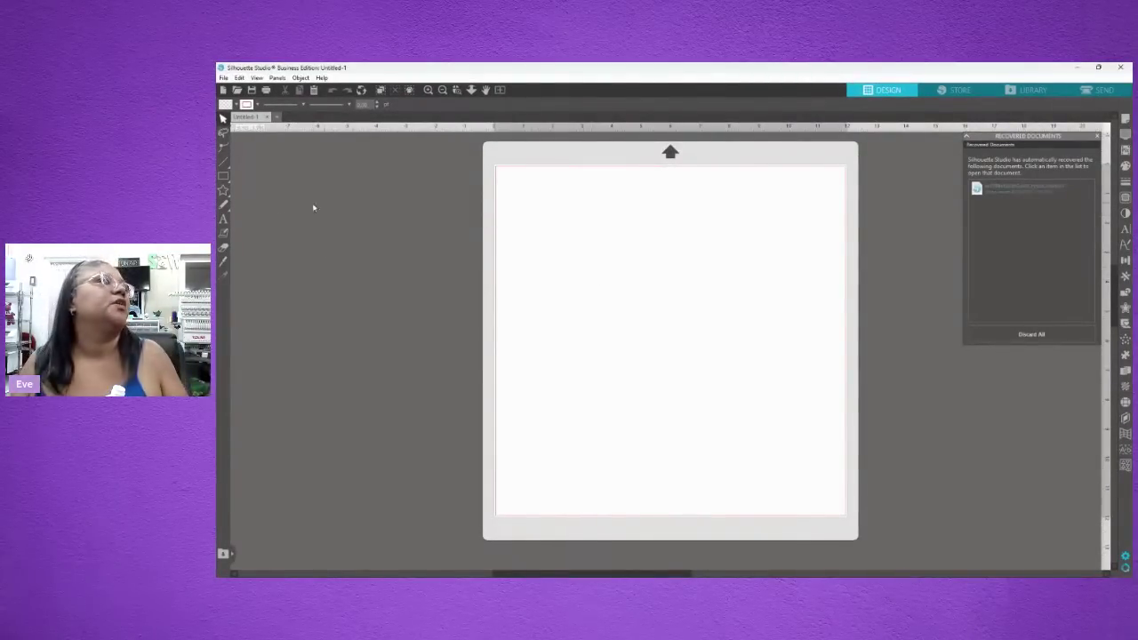
- Merge the "crazy cup" file into the blank document and dismiss the recovered documents list
{"action": "left_click", "coordinate": [223, 78]}
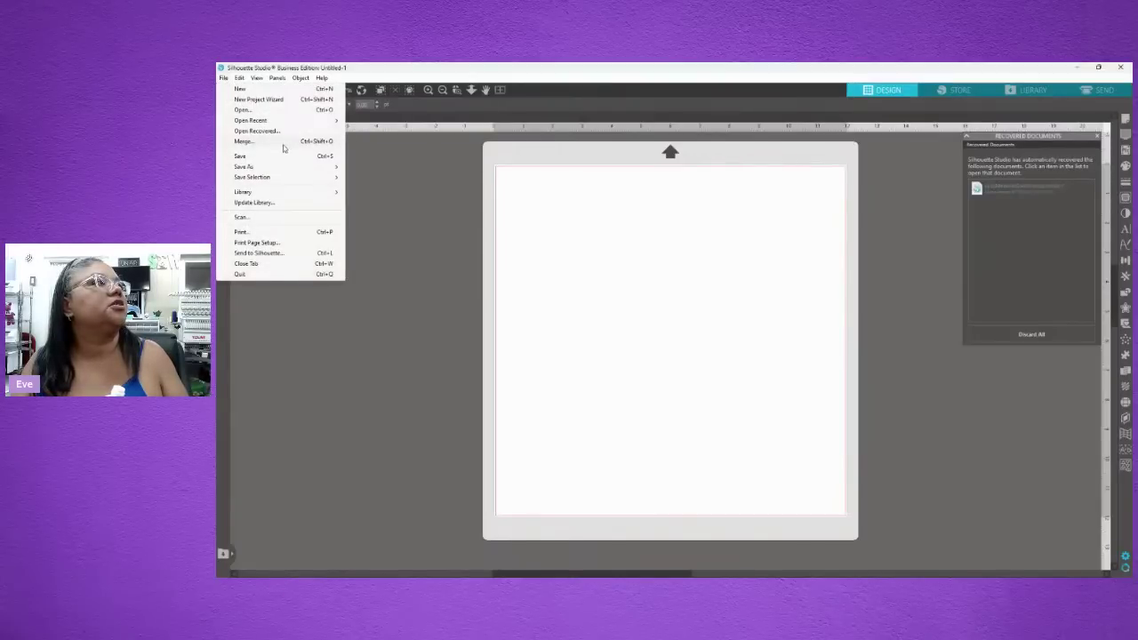
{"action": "left_click", "coordinate": [283, 145]}
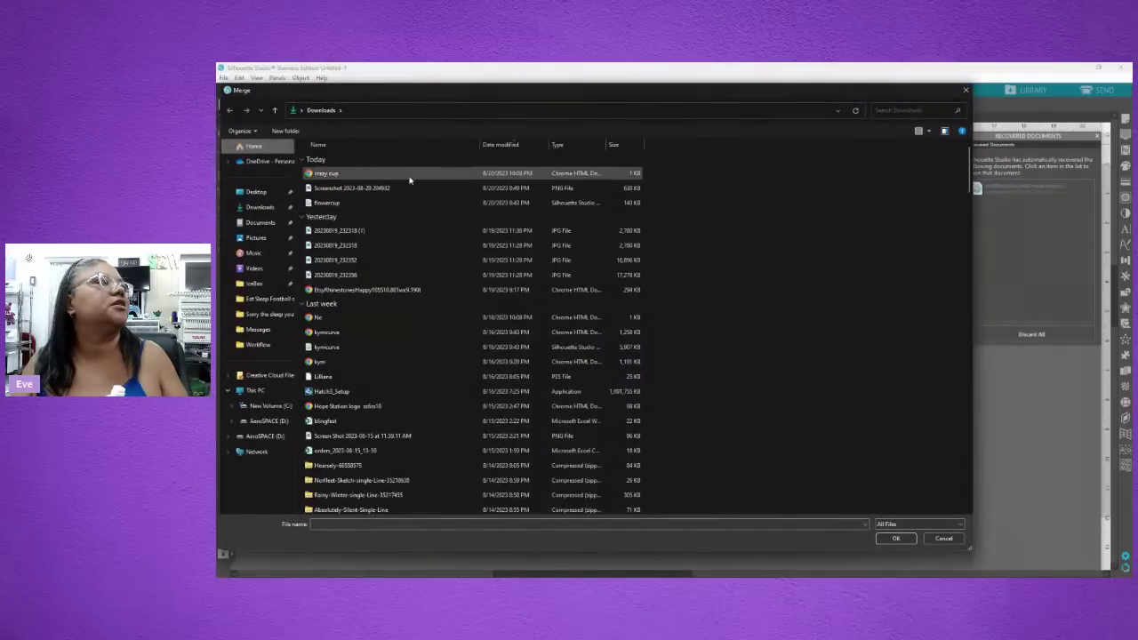
{"action": "left_click", "coordinate": [409, 177]}
{"action": "left_click", "coordinate": [894, 539]}
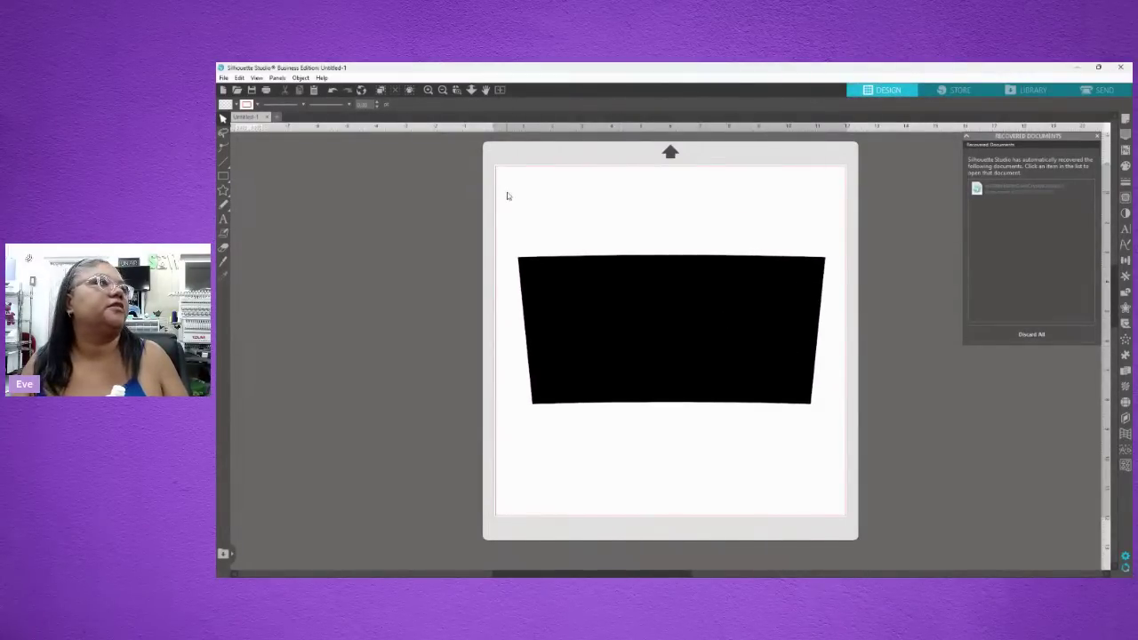
{"action": "left_click", "coordinate": [1098, 137]}
- Duplicate the wrap shape and arrange the two copies side by side with their upper corners touching
{"action": "right_click", "coordinate": [656, 337]}
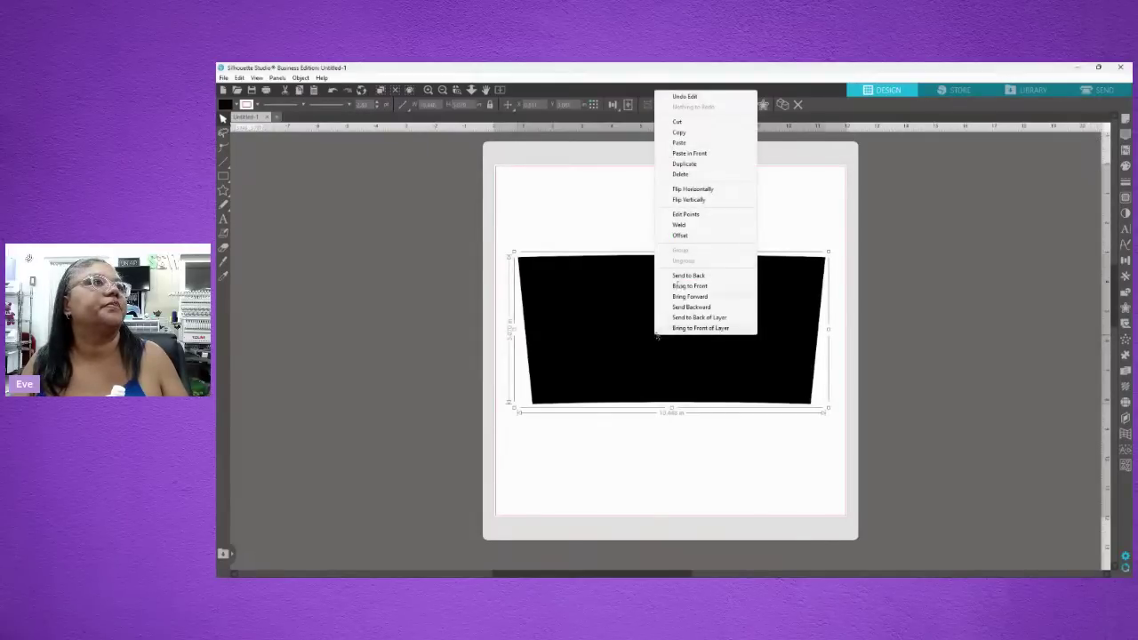
{"action": "left_click", "coordinate": [711, 166]}
{"action": "left_click_drag", "start_coordinate": [706, 356], "coordinate": [945, 356]}
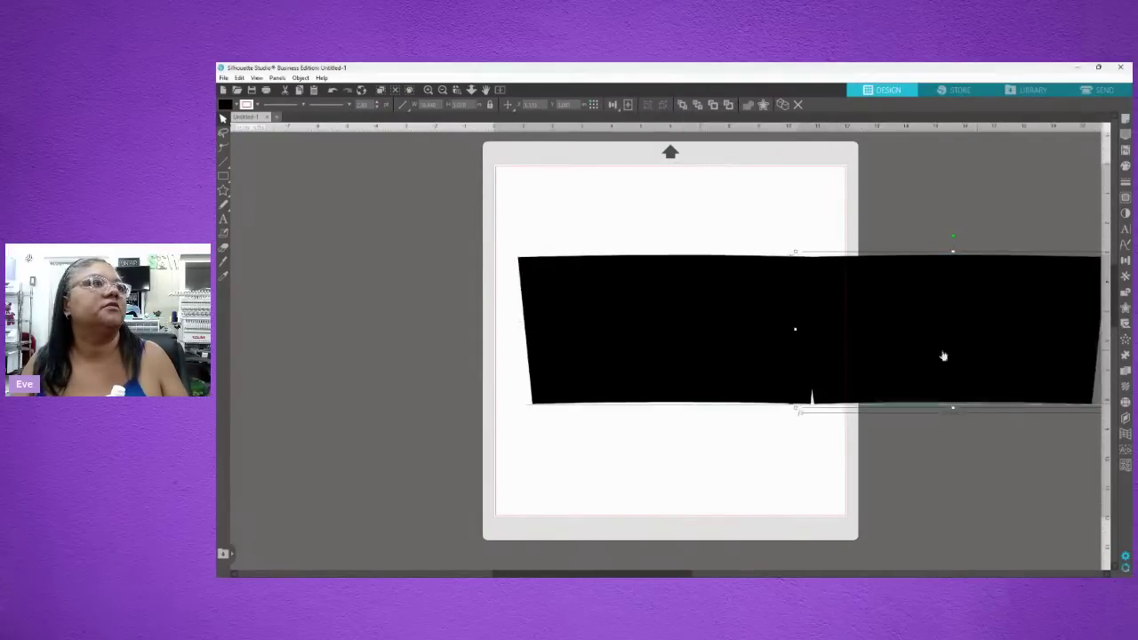
{"action": "left_click_drag", "start_coordinate": [695, 345], "coordinate": [650, 338]}
{"action": "left_click_drag", "start_coordinate": [808, 332], "coordinate": [802, 323]}
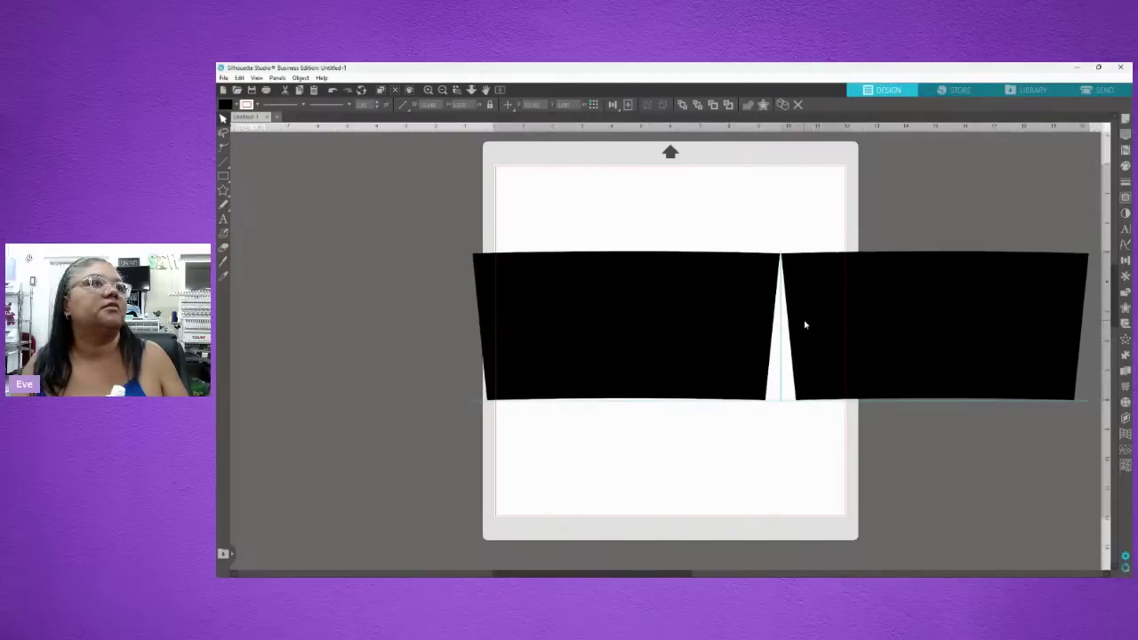
- Try to close the wedge gap by moving the left shape's lower-right corner point to the neighbouring shape and adjusting the side edge
{"action": "left_click", "coordinate": [725, 324]}
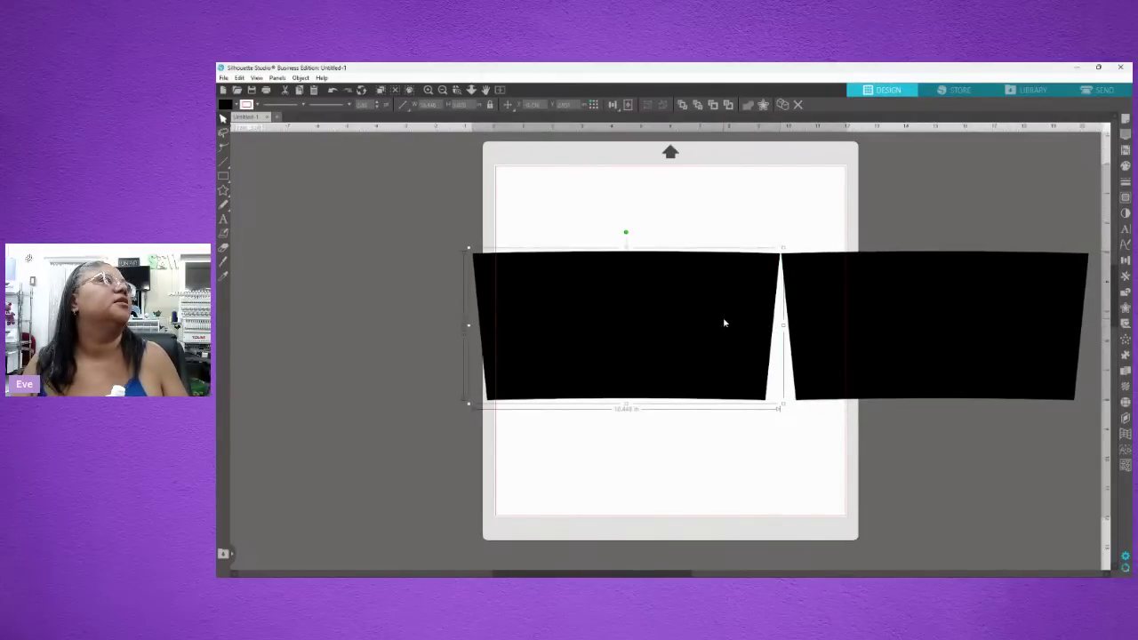
{"action": "left_click", "coordinate": [225, 147]}
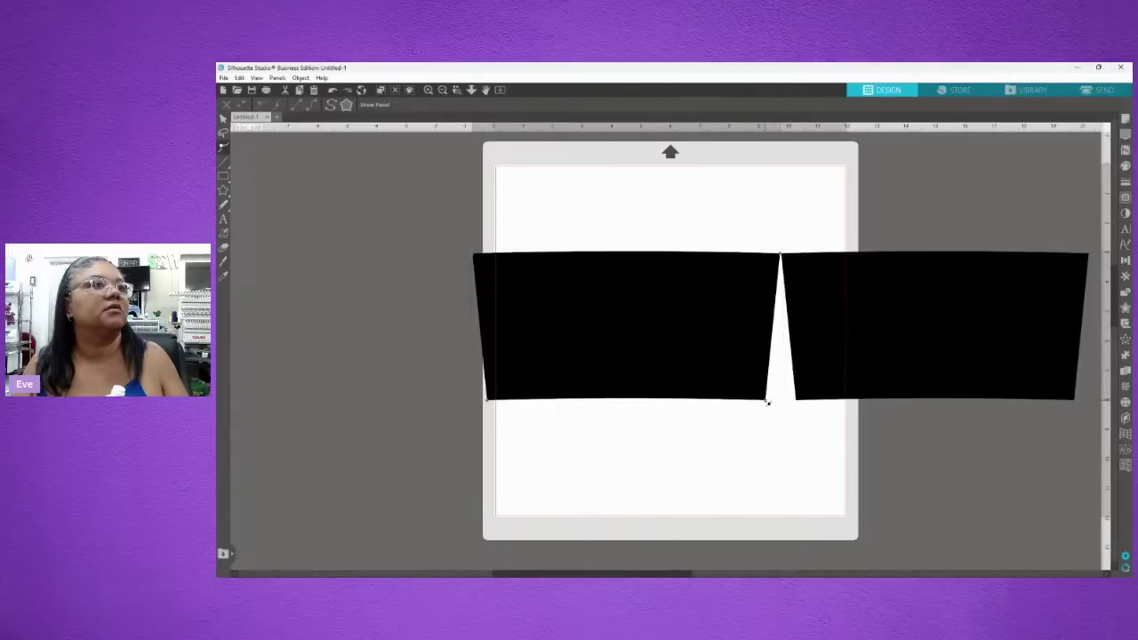
{"action": "left_click", "coordinate": [767, 402]}
{"action": "left_click_drag", "start_coordinate": [766, 404], "coordinate": [795, 405]}
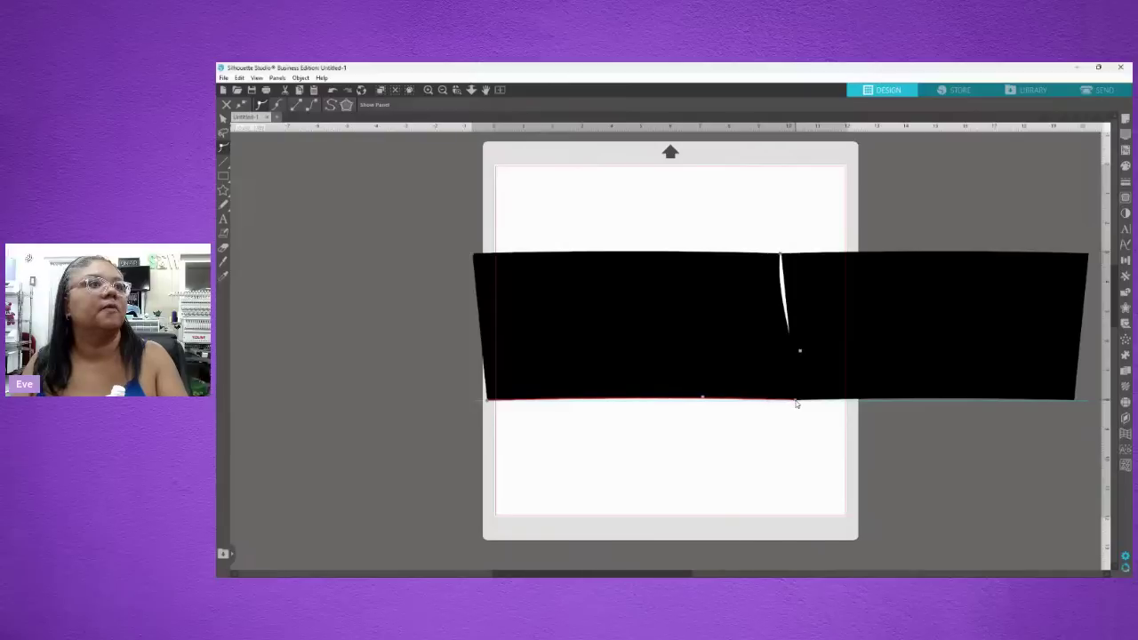
{"action": "left_click", "coordinate": [782, 287]}
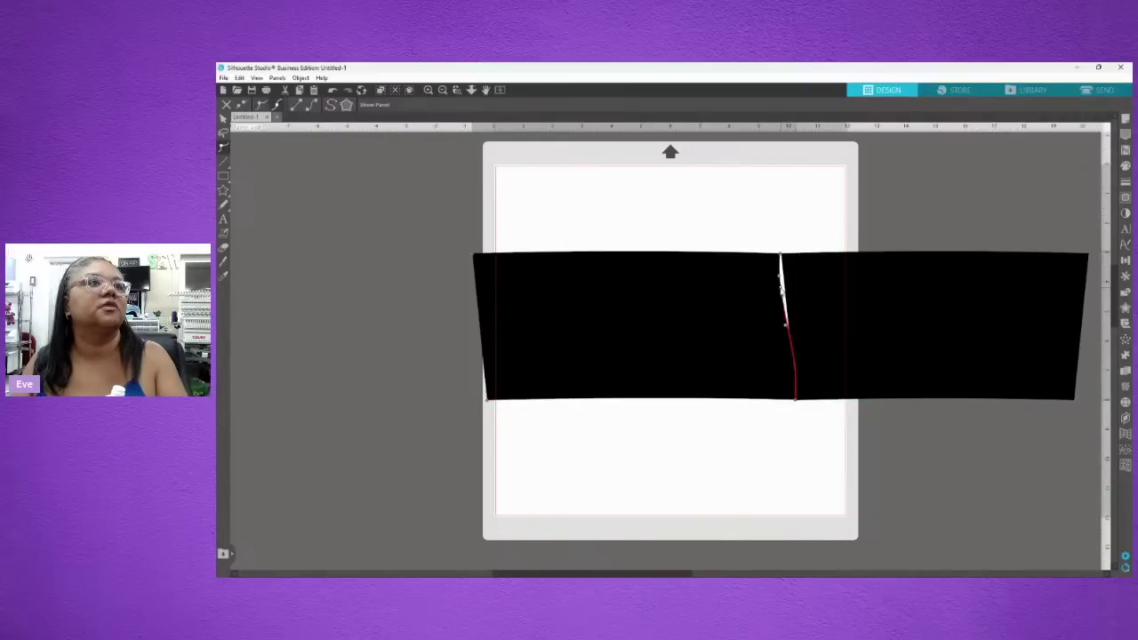
{"action": "left_click_drag", "start_coordinate": [782, 287], "coordinate": [785, 286]}
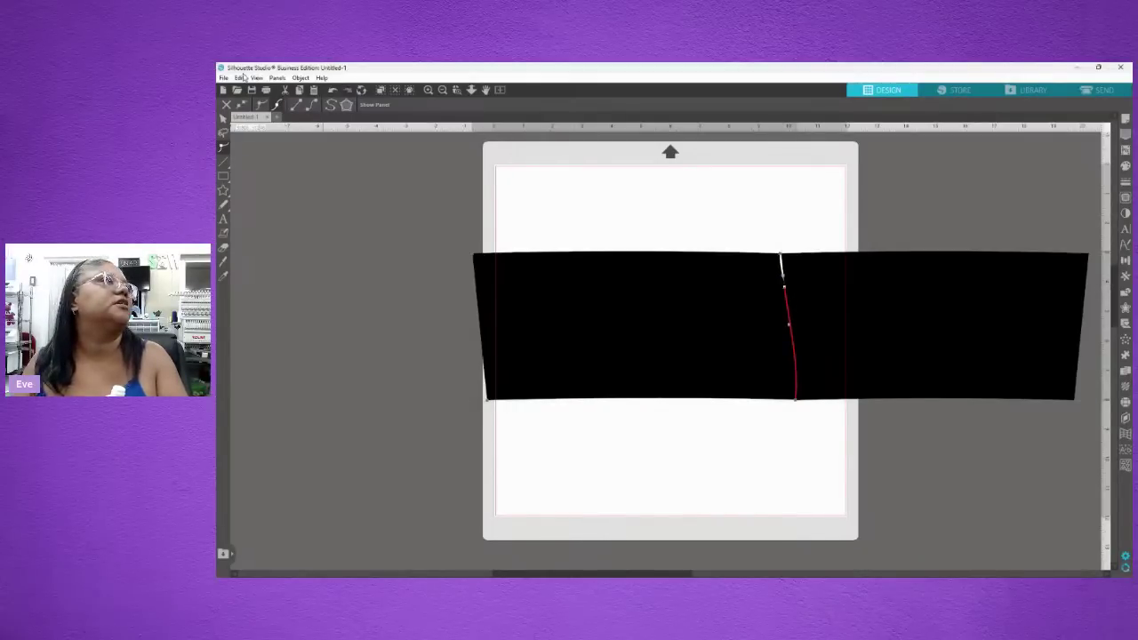
- Undo the path edits on the left shape back to its original lower-right corner
{"action": "left_click", "coordinate": [240, 78]}
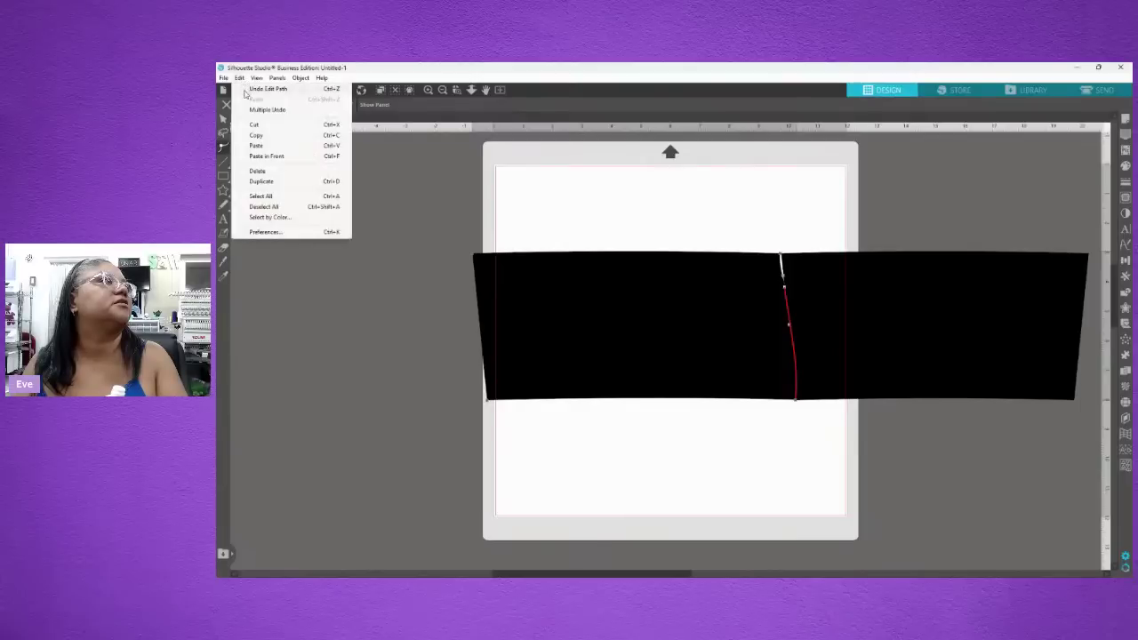
{"action": "left_click", "coordinate": [246, 88]}
{"action": "left_click", "coordinate": [240, 78]}
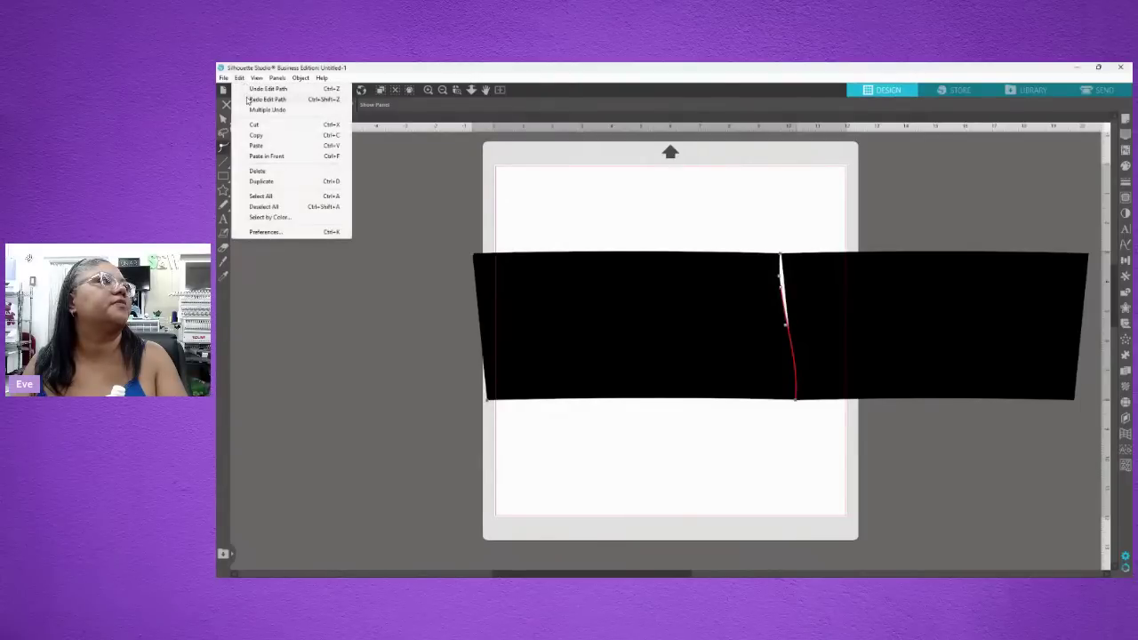
{"action": "left_click", "coordinate": [247, 99]}
{"action": "left_click", "coordinate": [239, 78]}
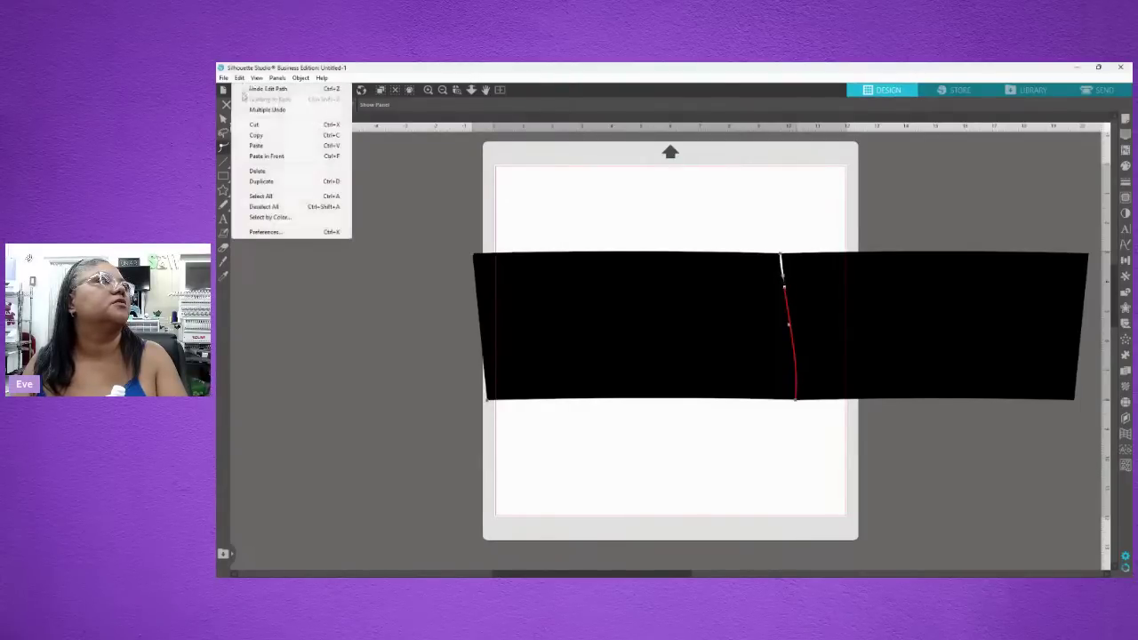
{"action": "left_click", "coordinate": [246, 89]}
{"action": "left_click", "coordinate": [240, 78]}
{"action": "left_click", "coordinate": [247, 89]}
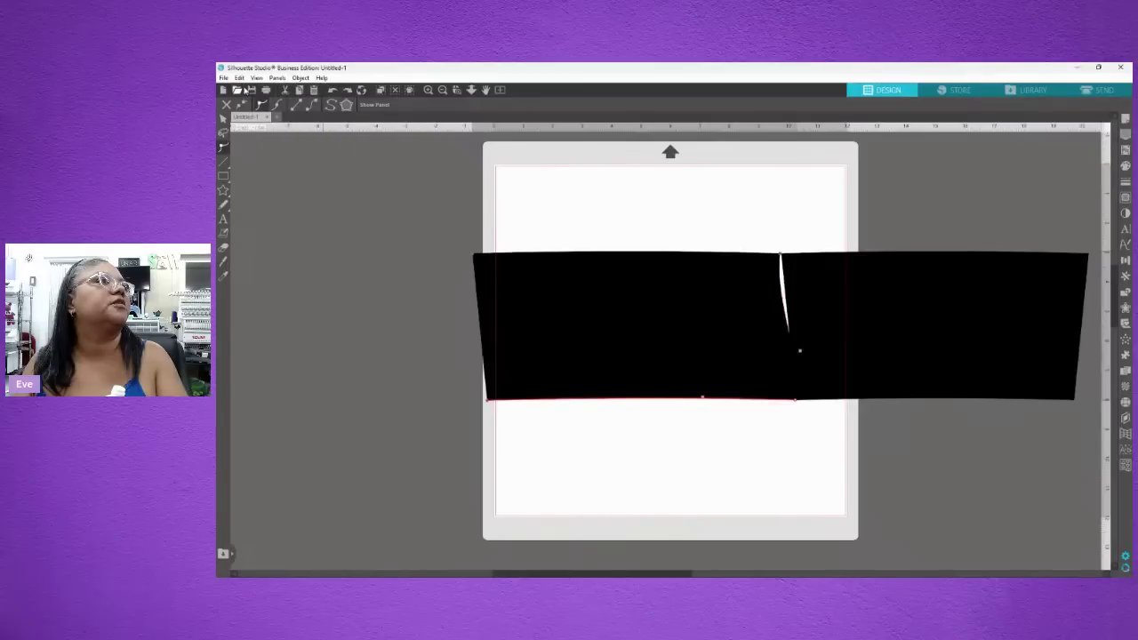
{"action": "left_click", "coordinate": [241, 79]}
{"action": "left_click", "coordinate": [247, 89]}
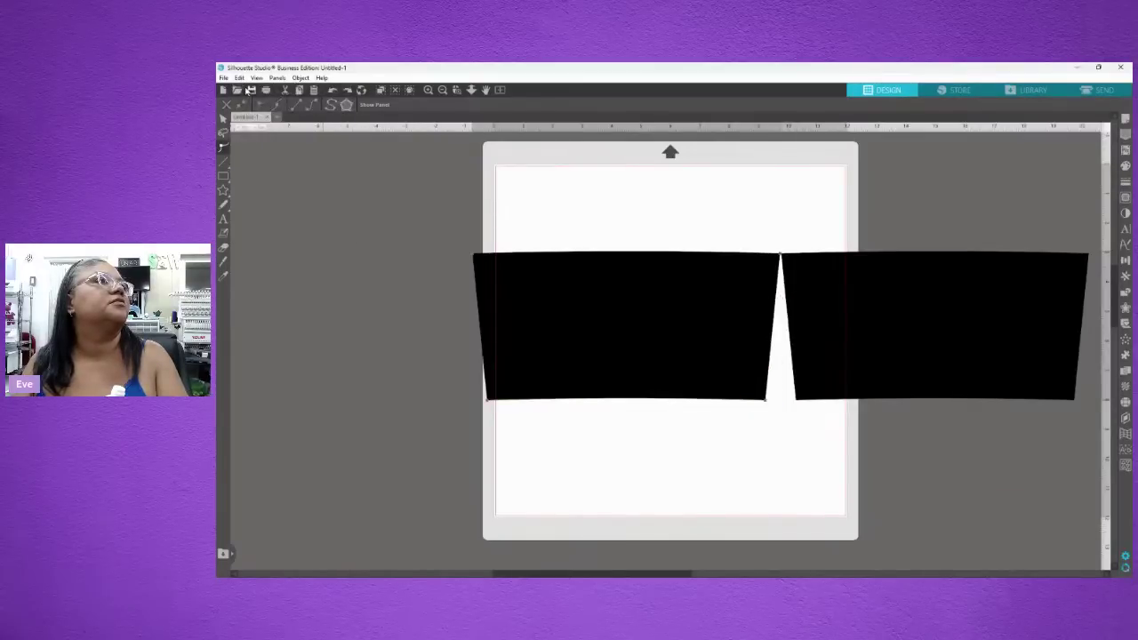
- Try deleting the left shape's lower-right corner point and undo the deletion
{"action": "left_click", "coordinate": [766, 401]}
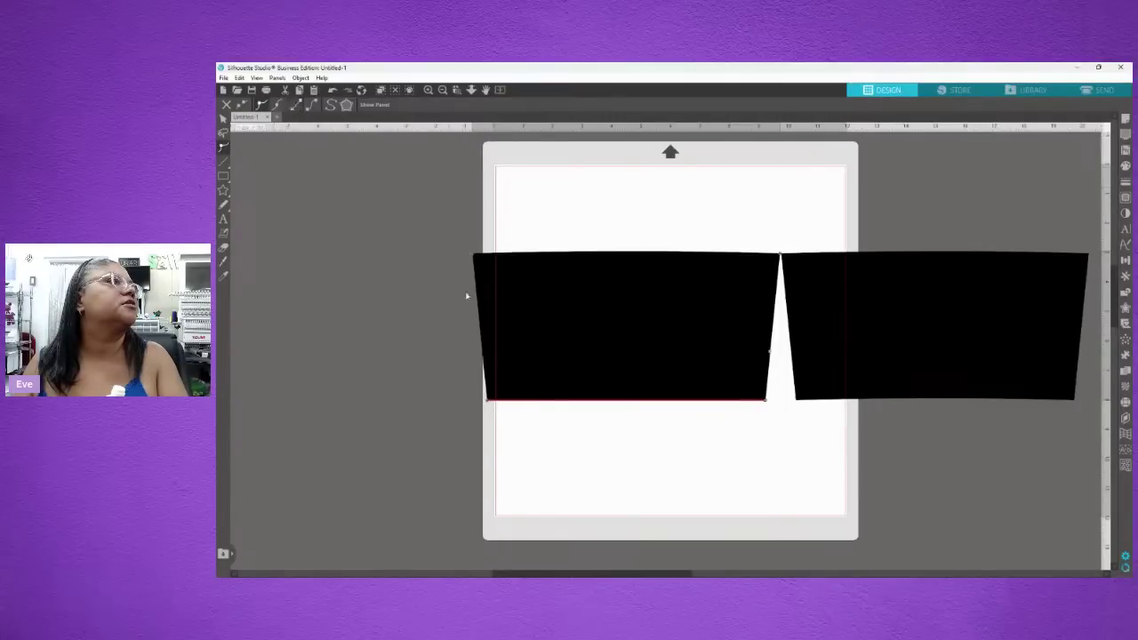
{"action": "right_click", "coordinate": [770, 354]}
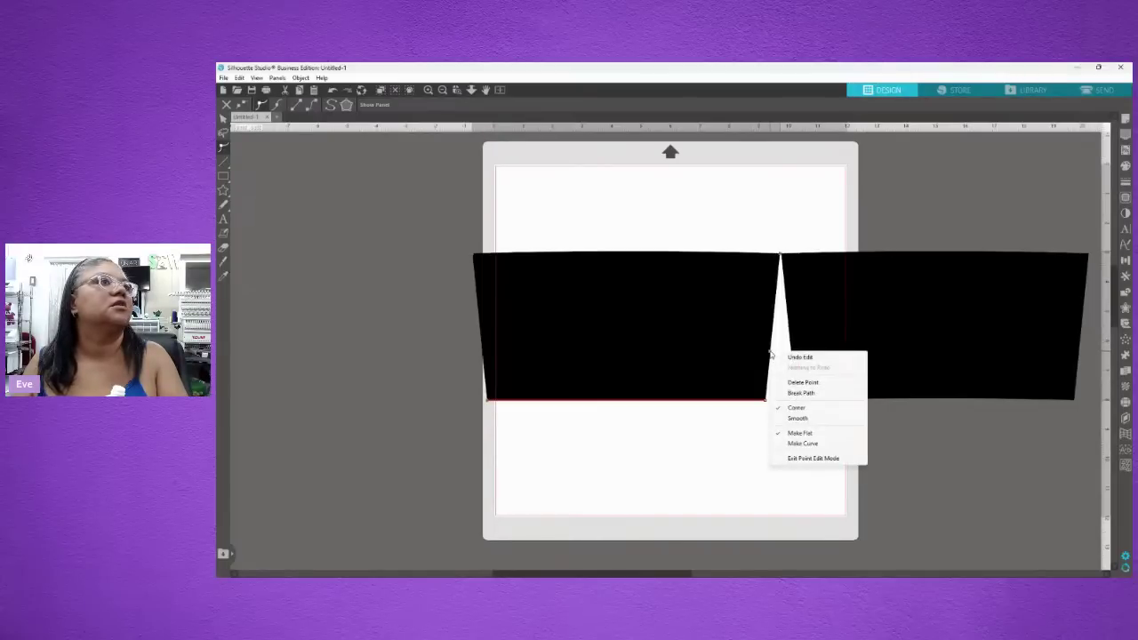
{"action": "left_click", "coordinate": [800, 383]}
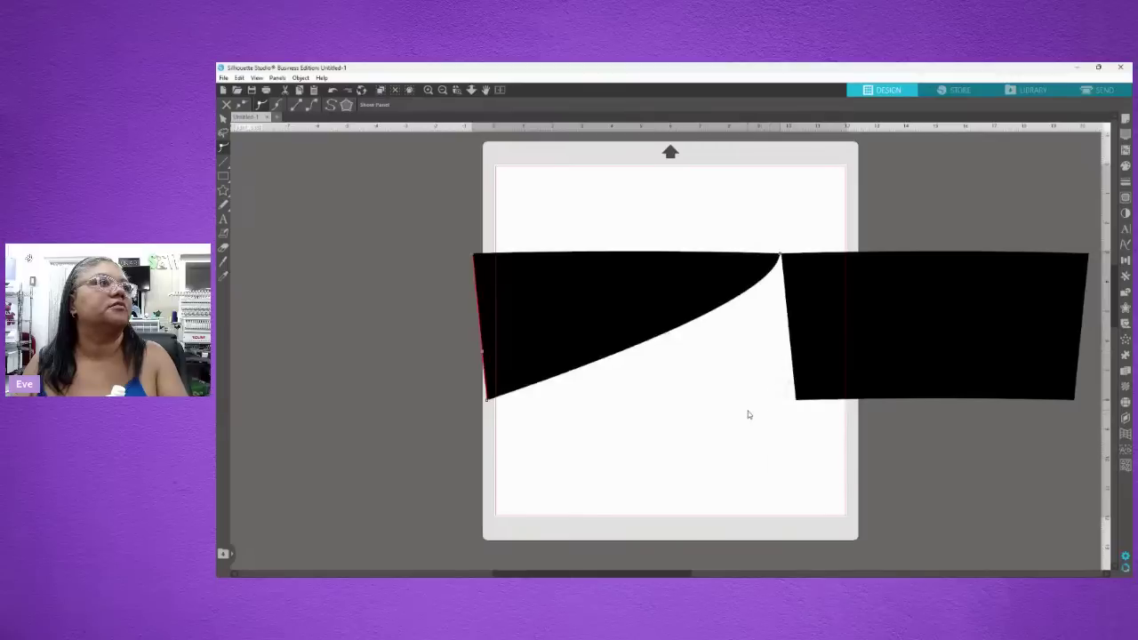
{"action": "left_click", "coordinate": [332, 90]}
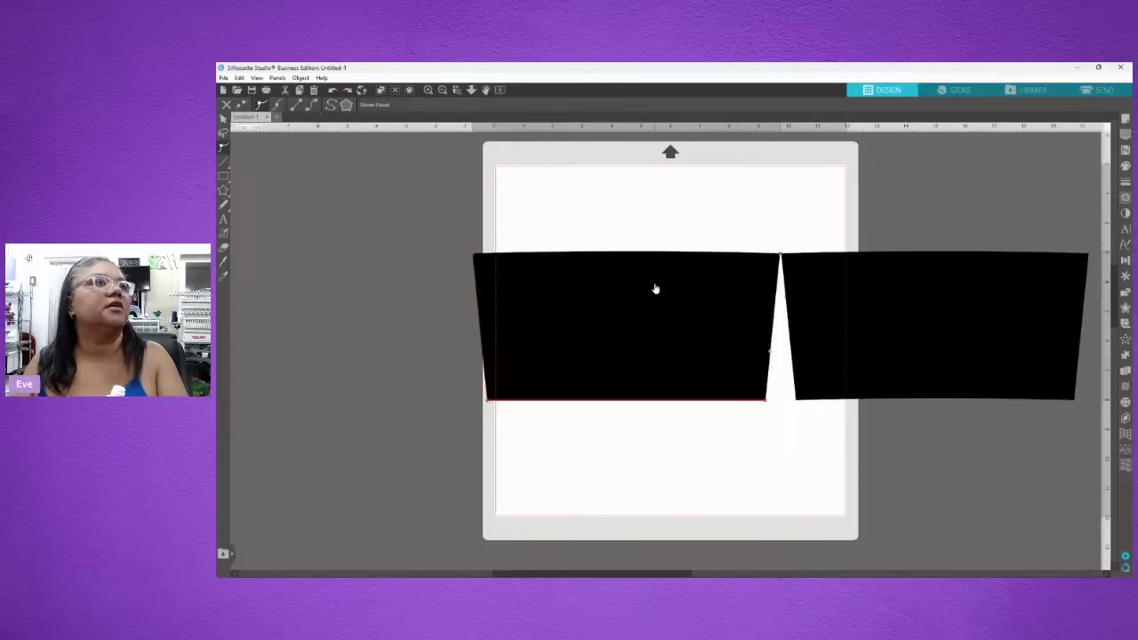
- Try changing the left shape's lower-right corner to a smooth point and undo the change
{"action": "right_click", "coordinate": [772, 354]}
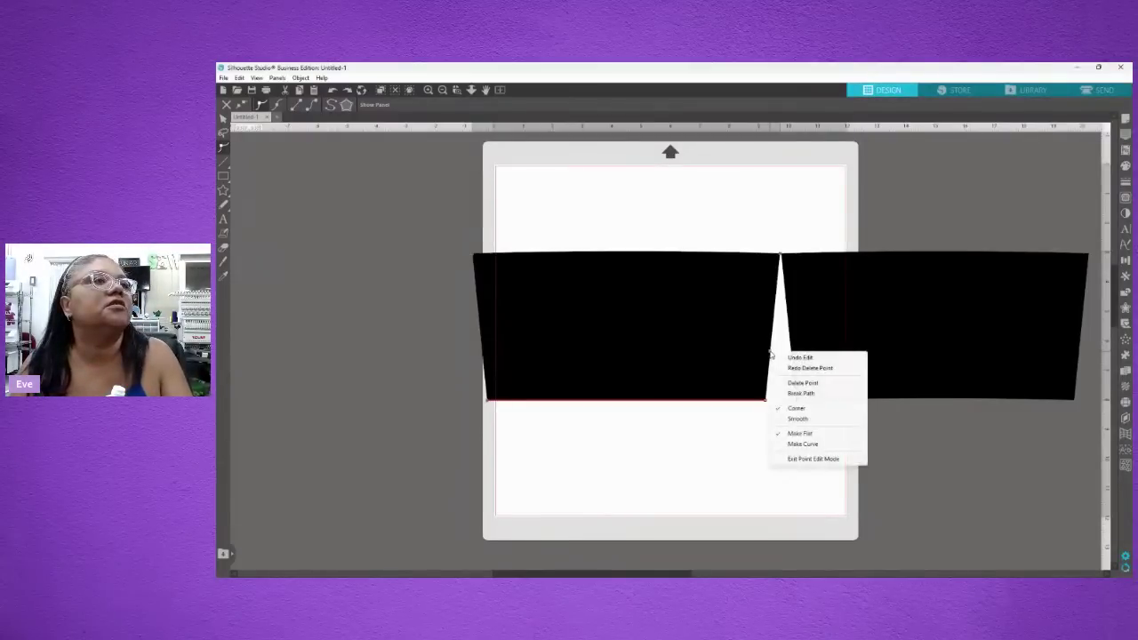
{"action": "left_click", "coordinate": [794, 419]}
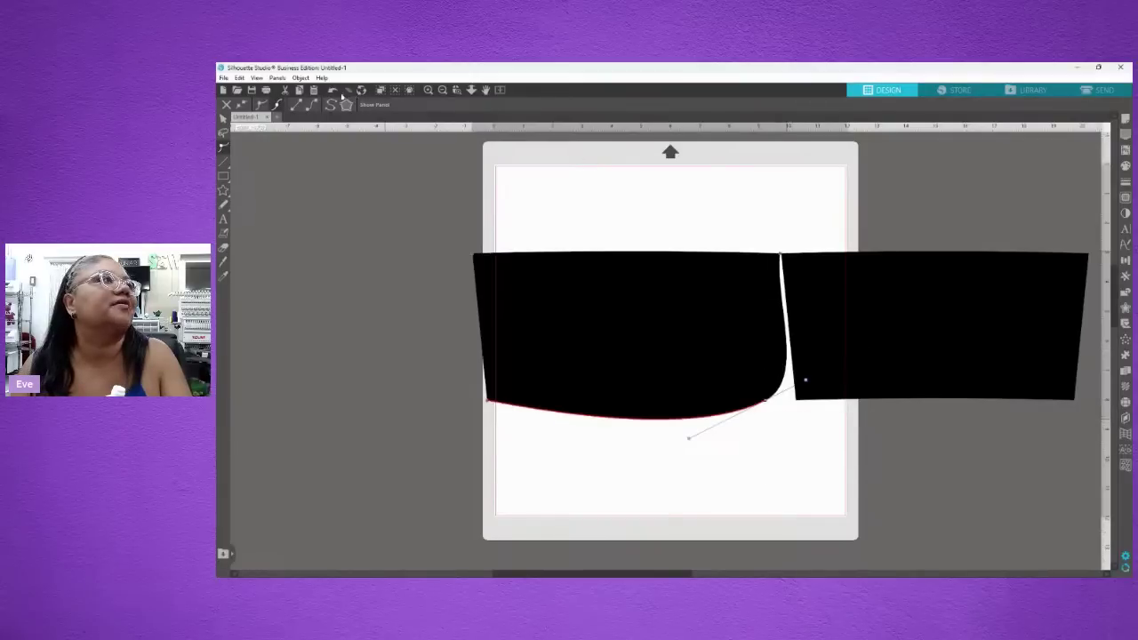
{"action": "key", "text": "ctrl+z"}
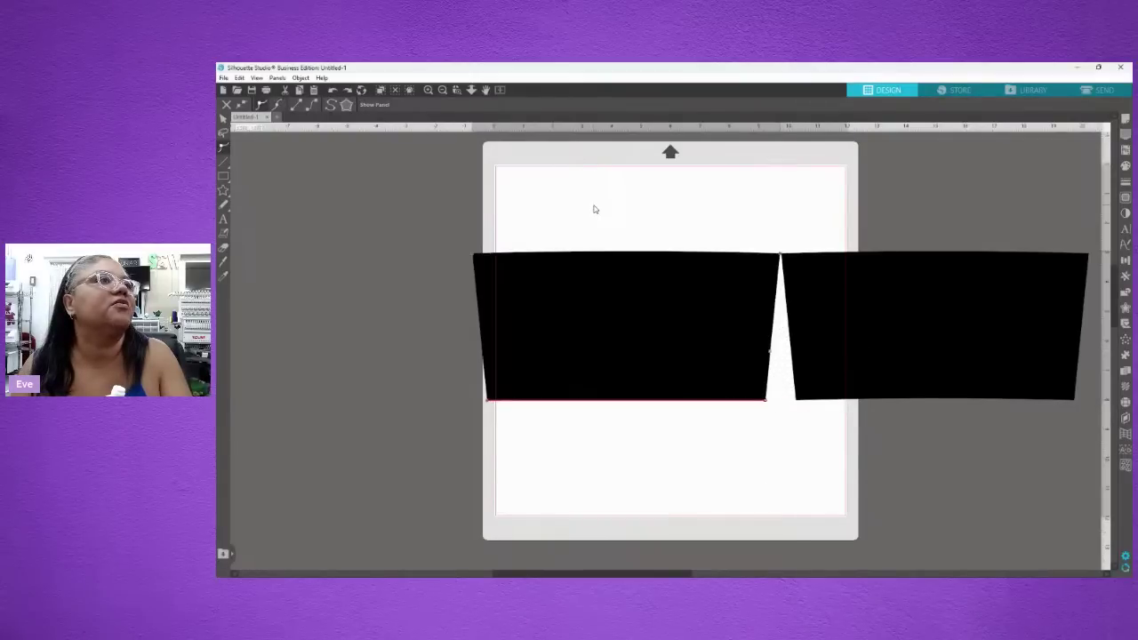
- Try bowing the left shape's right edge outward and moving its lower-right corner to the neighbouring shape, and undo both edits
{"action": "right_click", "coordinate": [766, 402]}
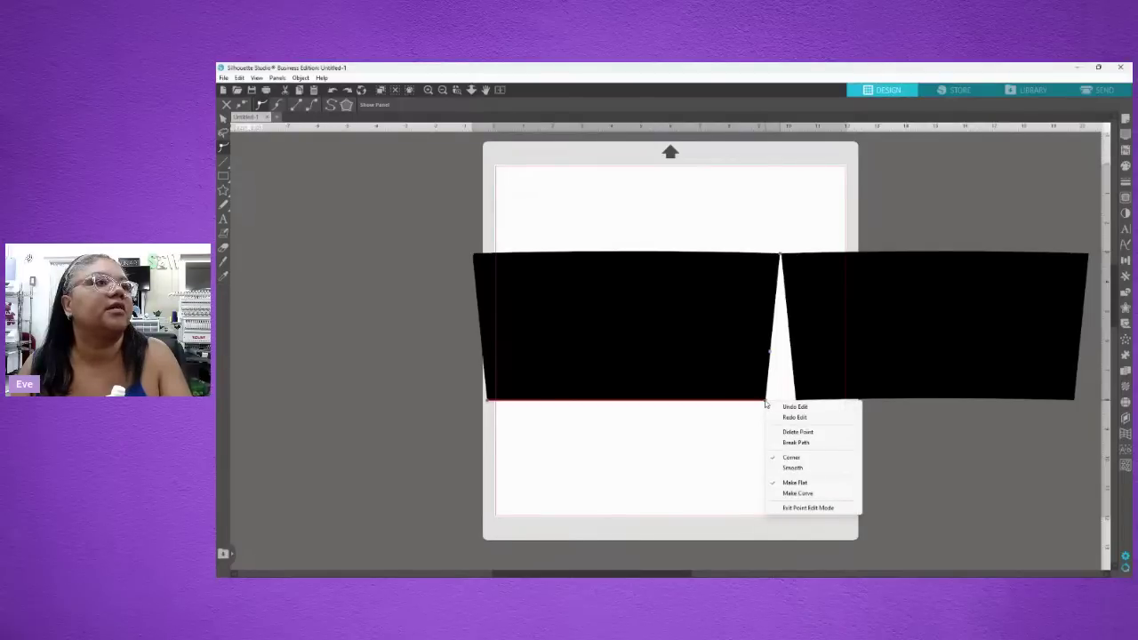
{"action": "left_click", "coordinate": [766, 402]}
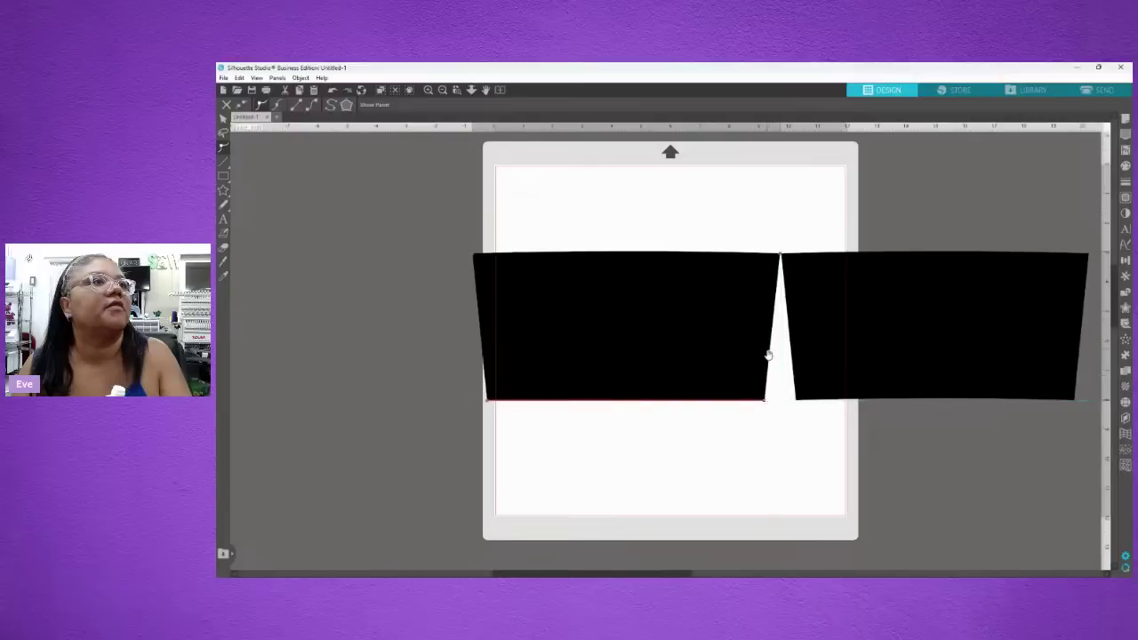
{"action": "left_click_drag", "start_coordinate": [770, 356], "coordinate": [791, 356]}
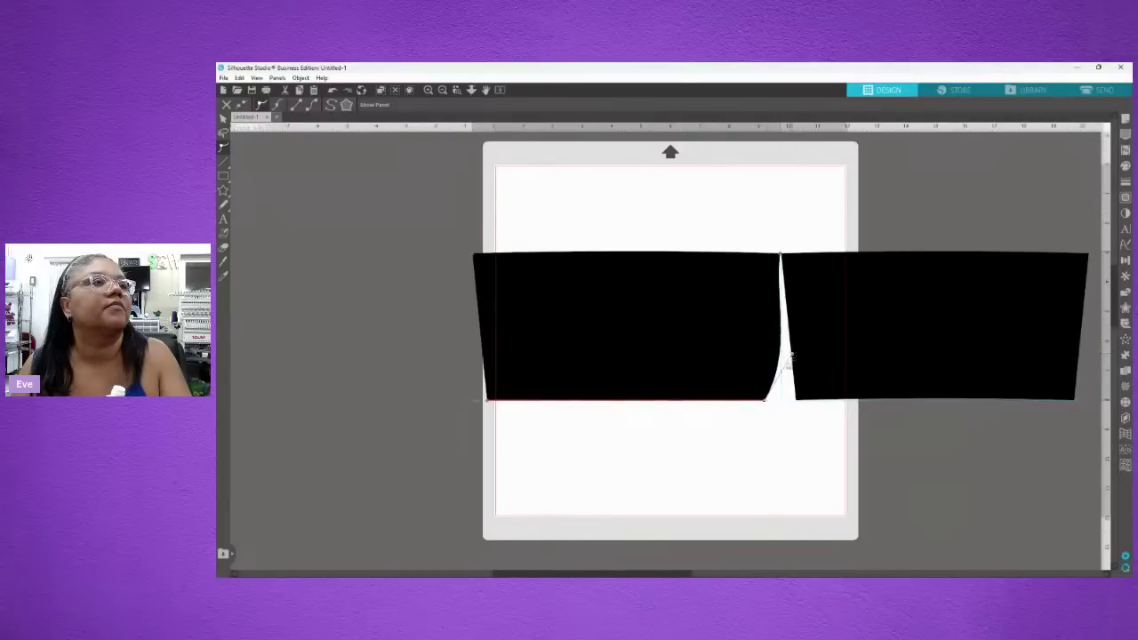
{"action": "left_click_drag", "start_coordinate": [765, 402], "coordinate": [795, 399]}
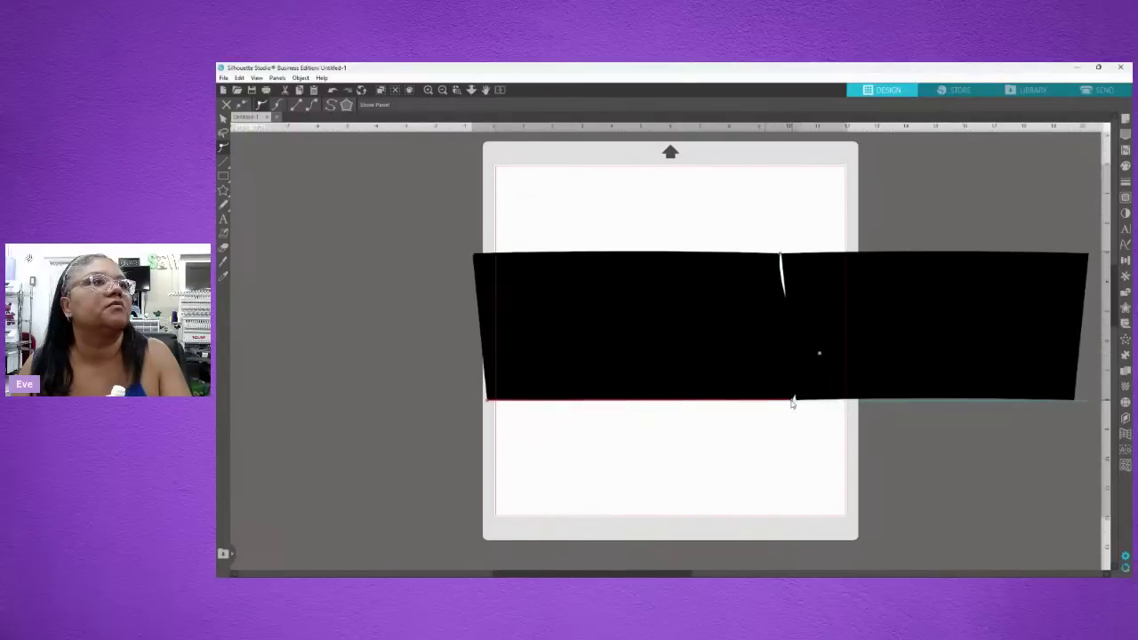
{"action": "left_click", "coordinate": [334, 91]}
{"action": "left_click", "coordinate": [333, 91]}
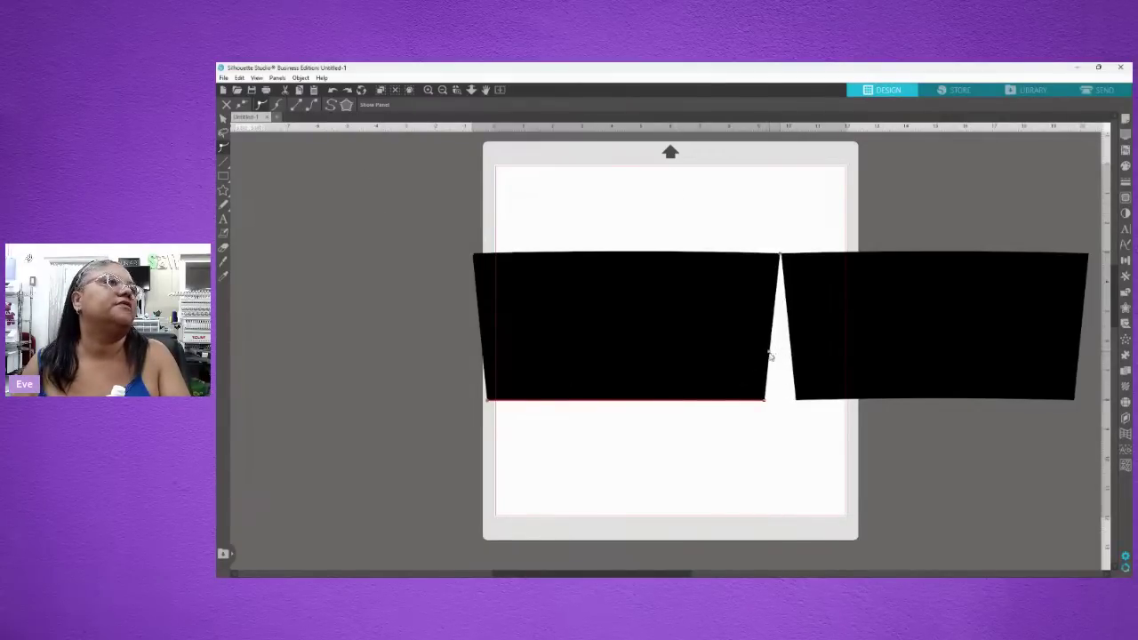
- Try joining the left shape's lower-right corner to the neighbour's lower-left corner with a straighter side edge, and undo the edits
{"action": "left_click_drag", "start_coordinate": [770, 355], "coordinate": [795, 400]}
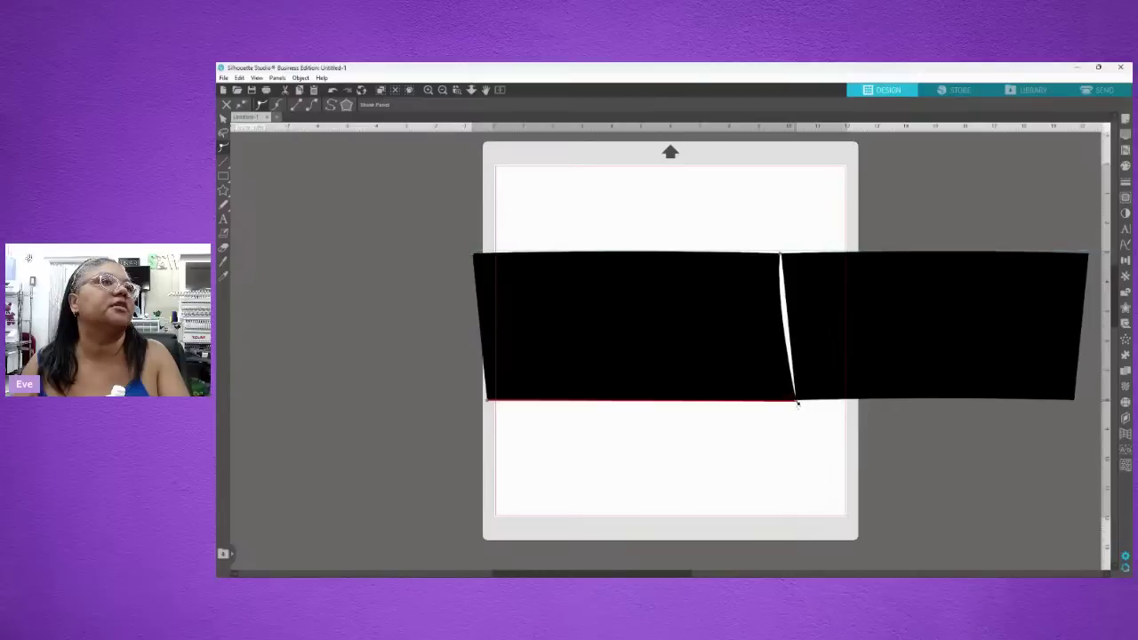
{"action": "left_click_drag", "start_coordinate": [784, 324], "coordinate": [783, 326]}
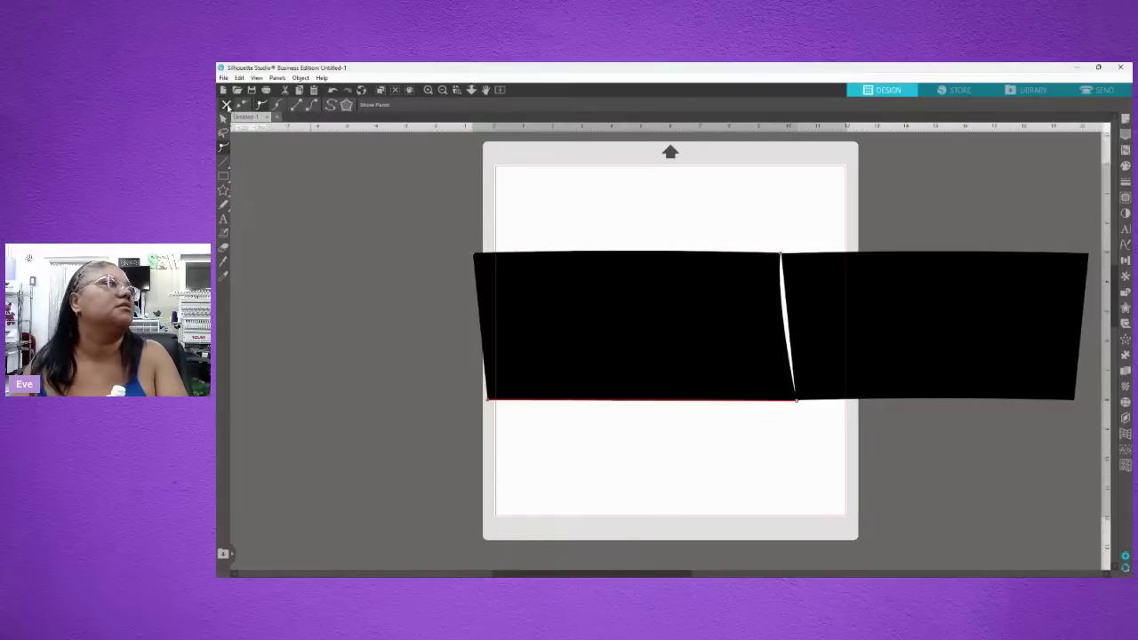
{"action": "left_click", "coordinate": [333, 91]}
{"action": "left_click", "coordinate": [334, 90]}
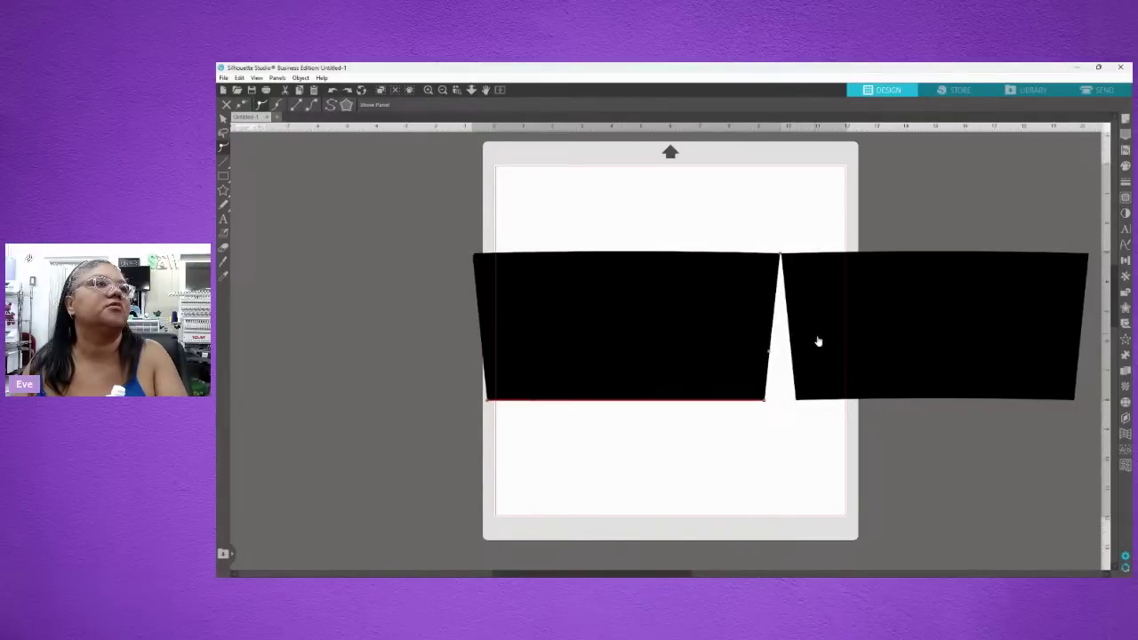
- Try nudging the left shape's lower-right corner slightly outward and curving the side edge from the upper-right corner, and undo these edits
{"action": "mouse_move", "coordinate": [770, 356]}
{"action": "left_mouse_down"}
{"action": "mouse_move", "coordinate": [786, 360]}
{"action": "mouse_move", "coordinate": [737, 374]}
{"action": "mouse_move", "coordinate": [770, 358]}
{"action": "left_mouse_up"}
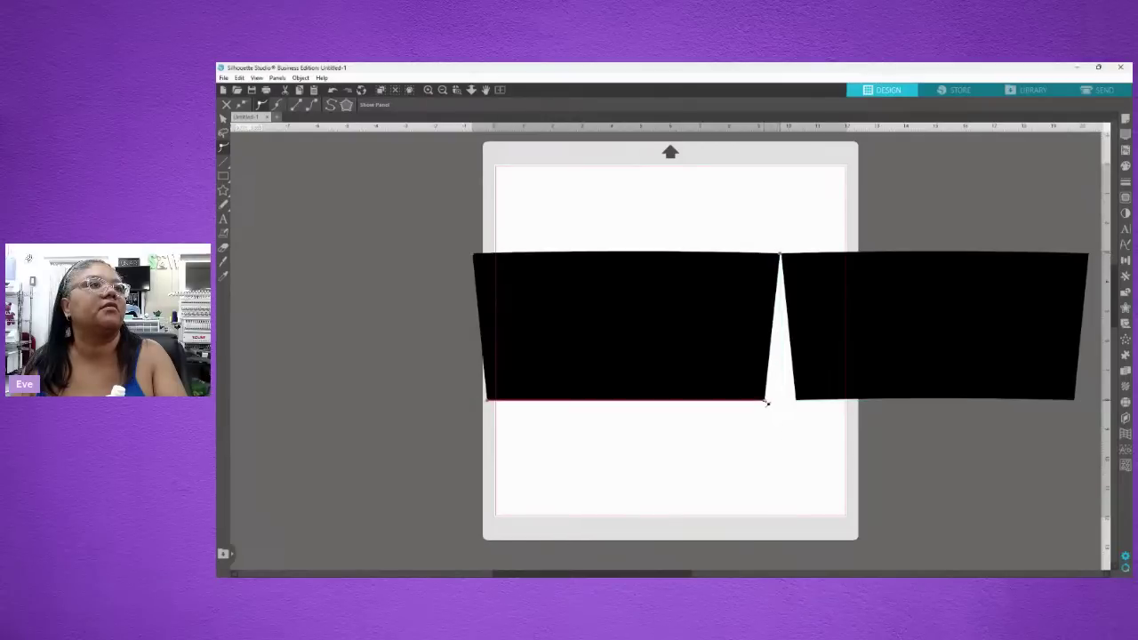
{"action": "mouse_move", "coordinate": [765, 403]}
{"action": "left_mouse_down"}
{"action": "mouse_move", "coordinate": [784, 400]}
{"action": "mouse_move", "coordinate": [770, 405]}
{"action": "left_mouse_up"}
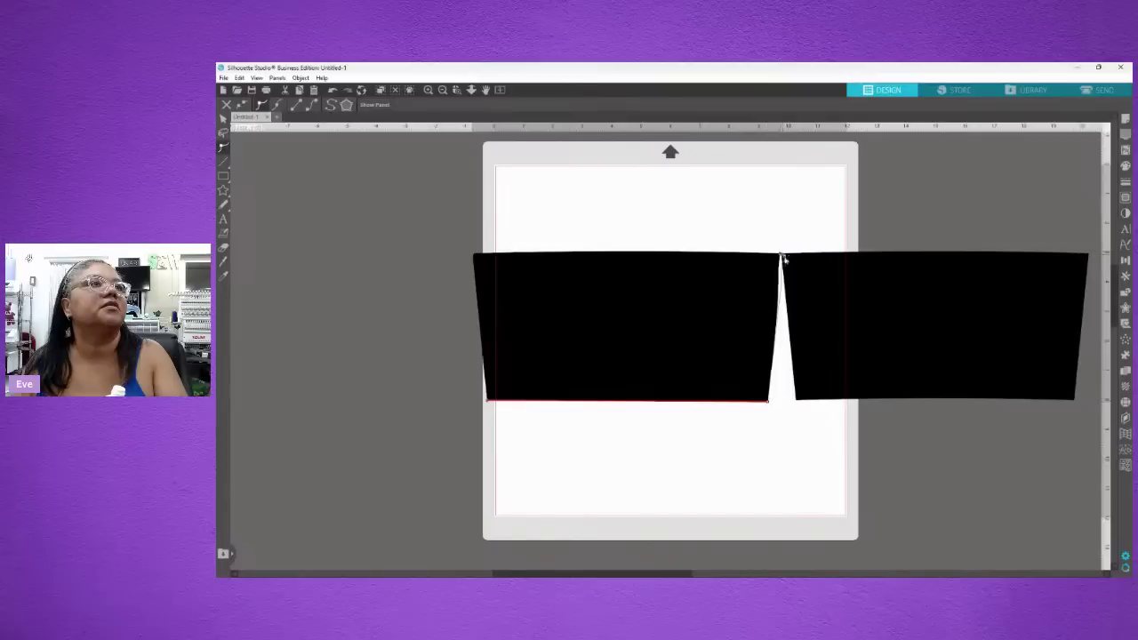
{"action": "left_click_drag", "start_coordinate": [782, 258], "coordinate": [772, 400]}
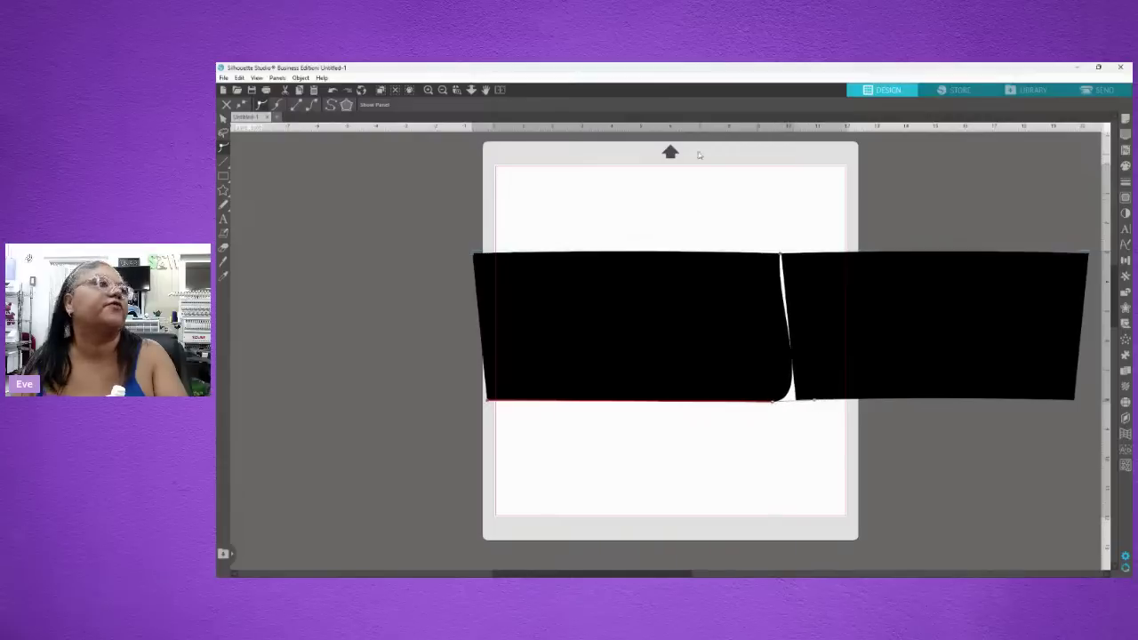
{"action": "left_click", "coordinate": [332, 91]}
{"action": "left_click", "coordinate": [332, 90]}
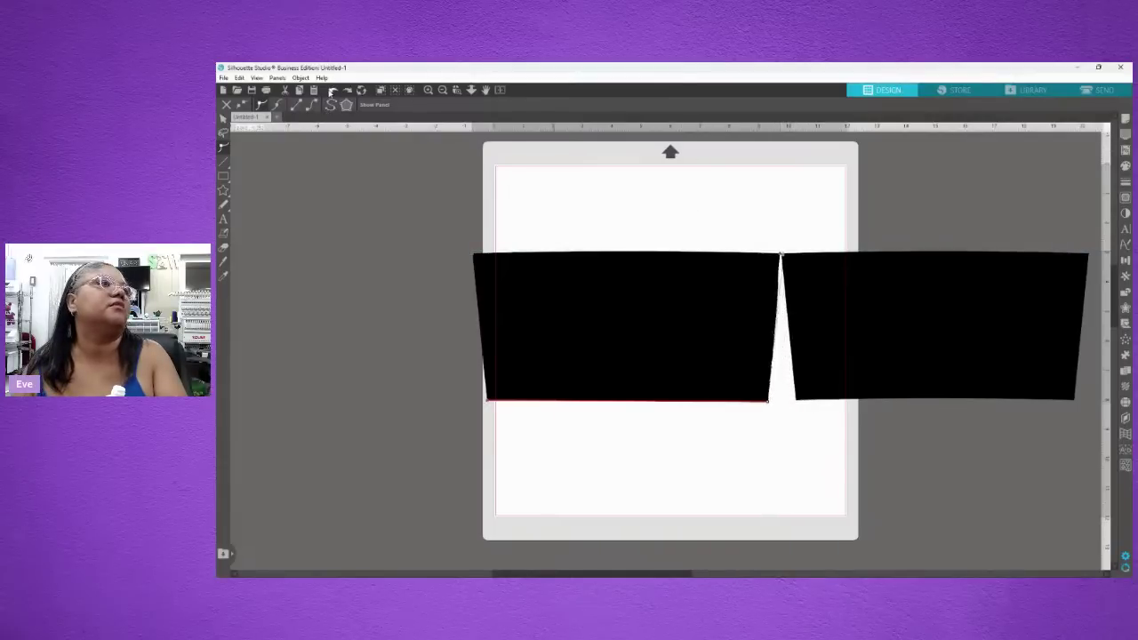
{"action": "left_click", "coordinate": [332, 91]}
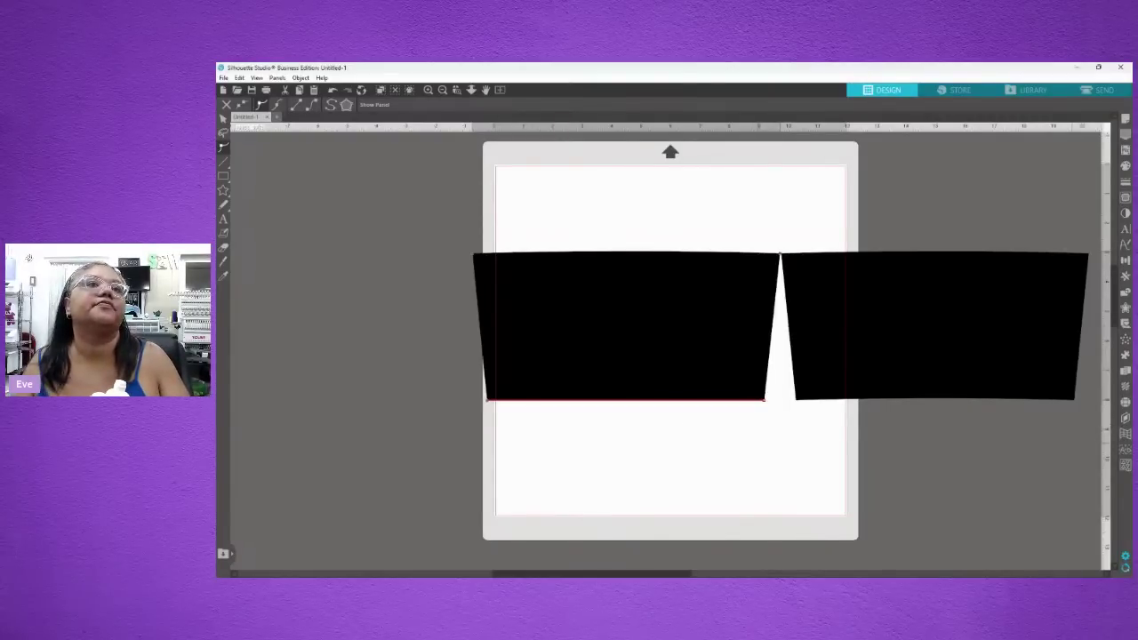
- Start a conical warp on the left shape and set the cup's bottom diameter to 2.875 in
{"action": "left_click", "coordinate": [1125, 433]}
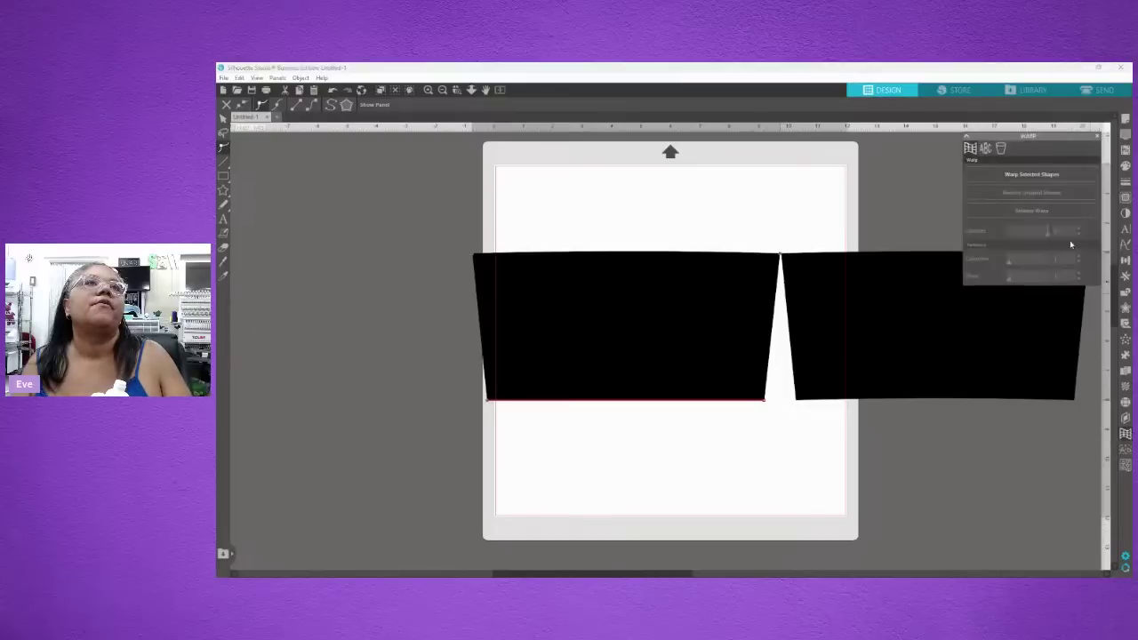
{"action": "left_click", "coordinate": [999, 148]}
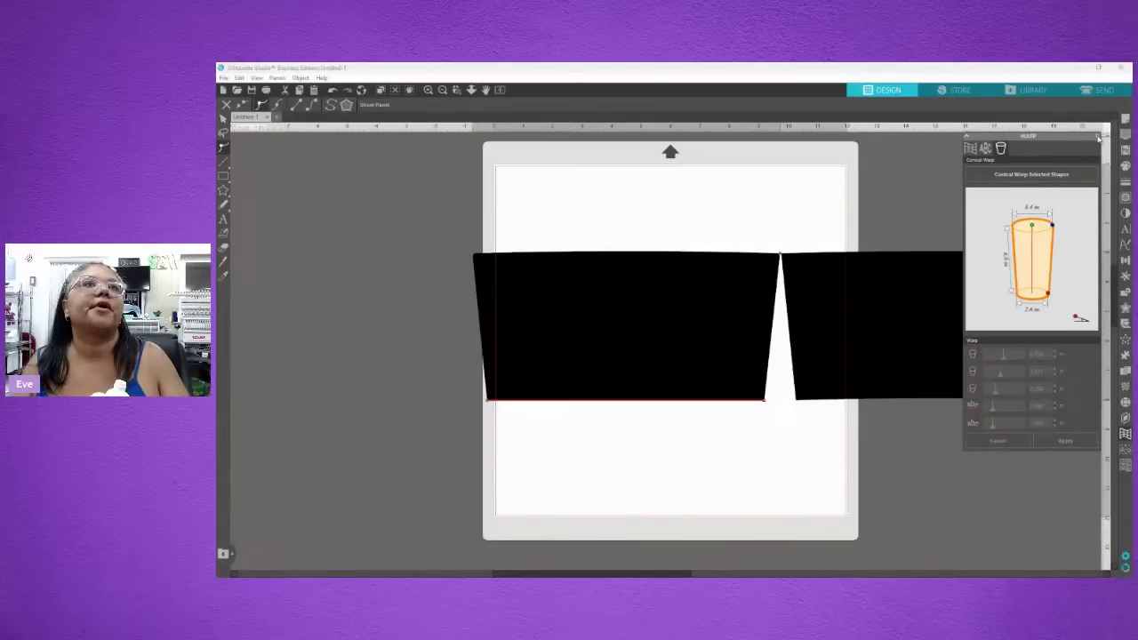
{"action": "left_click", "coordinate": [1036, 182]}
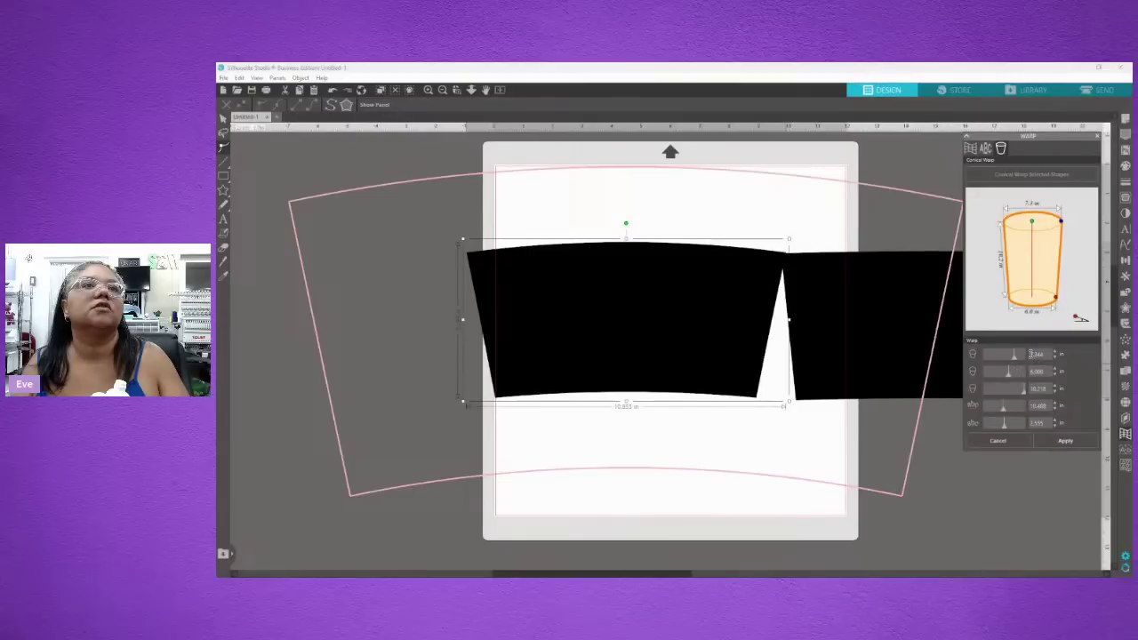
{"action": "double_click", "coordinate": [1033, 354]}
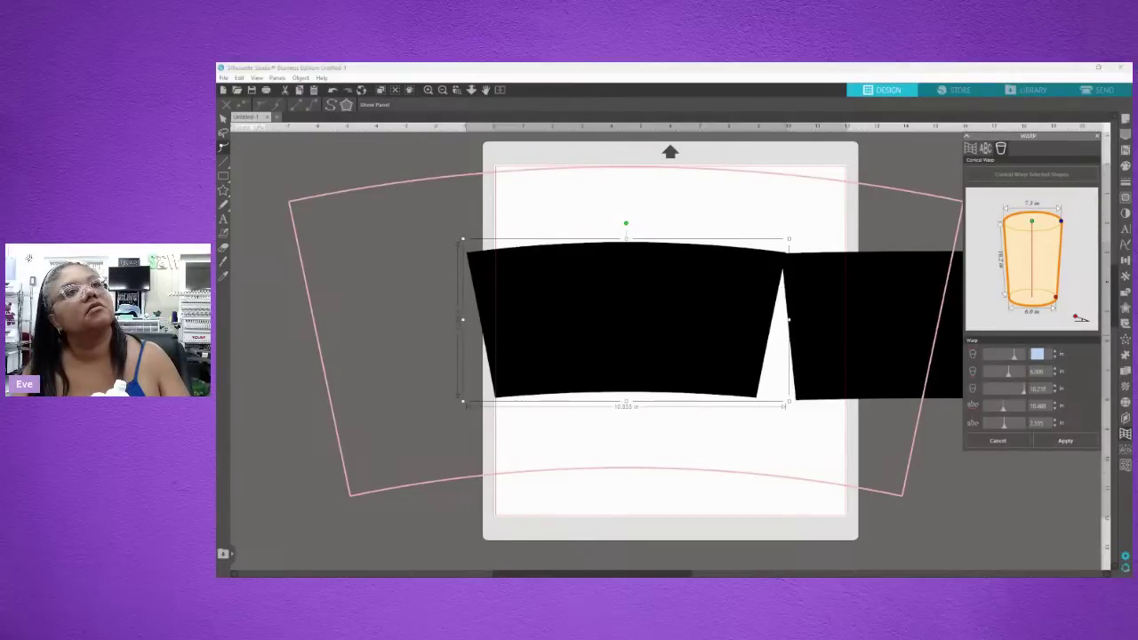
{"action": "double_click", "coordinate": [1033, 371]}
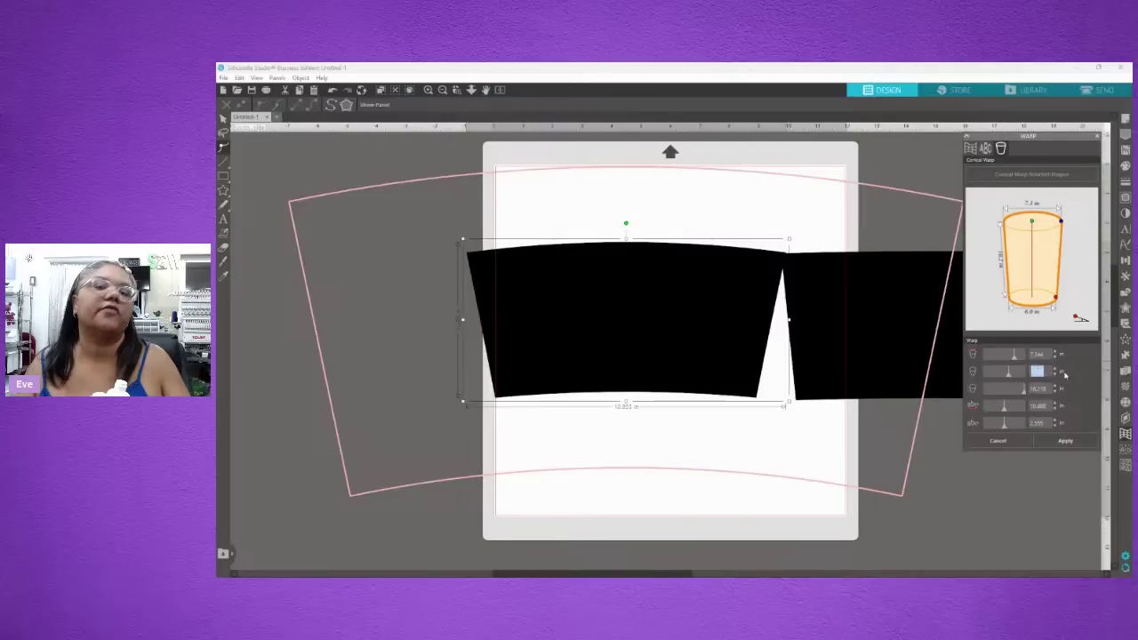
{"action": "type", "text": "1.0"}
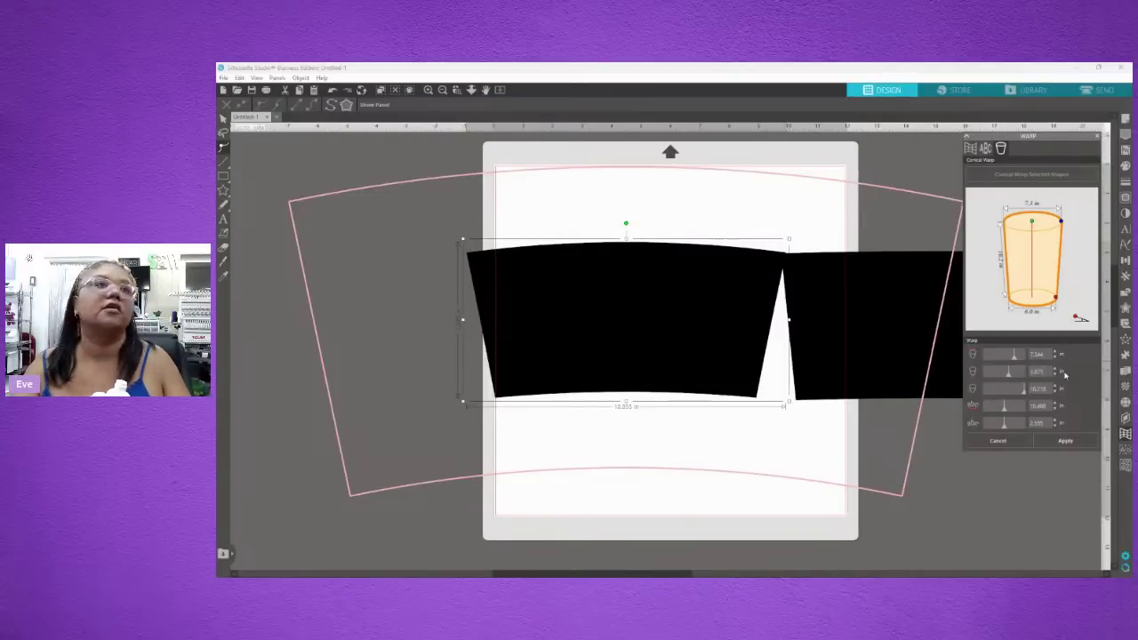
{"action": "key", "text": "Return"}
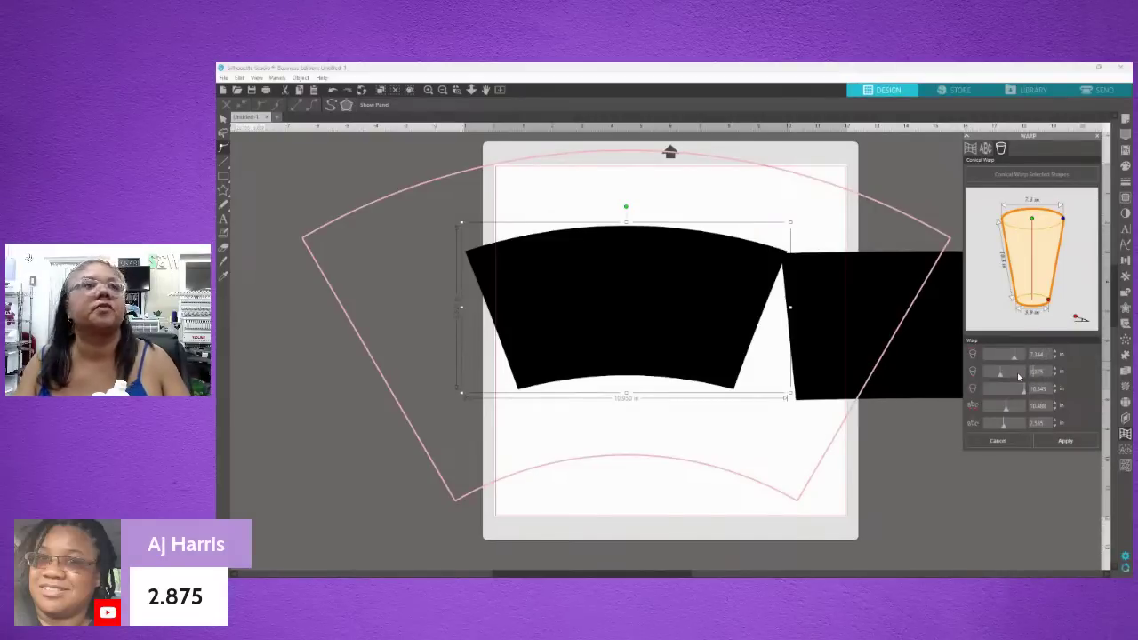
- Set the conical warp's top diameter to 3.25 in and its height to 5 in, and apply the warp
{"action": "left_click", "coordinate": [1047, 354]}
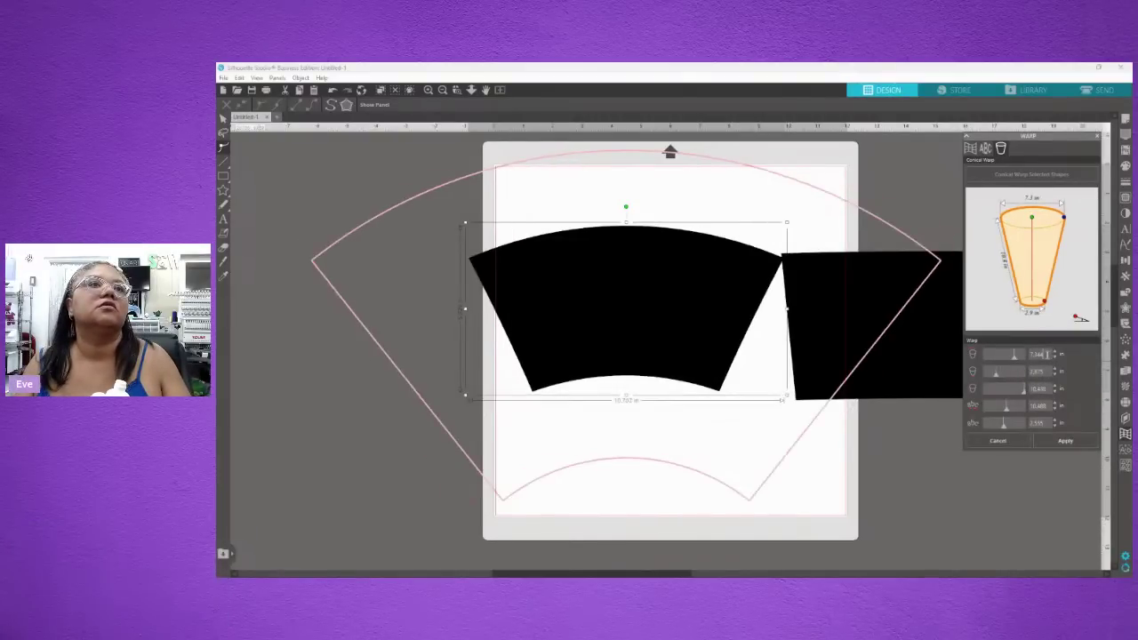
{"action": "left_click_drag", "start_coordinate": [1047, 354], "coordinate": [1024, 357]}
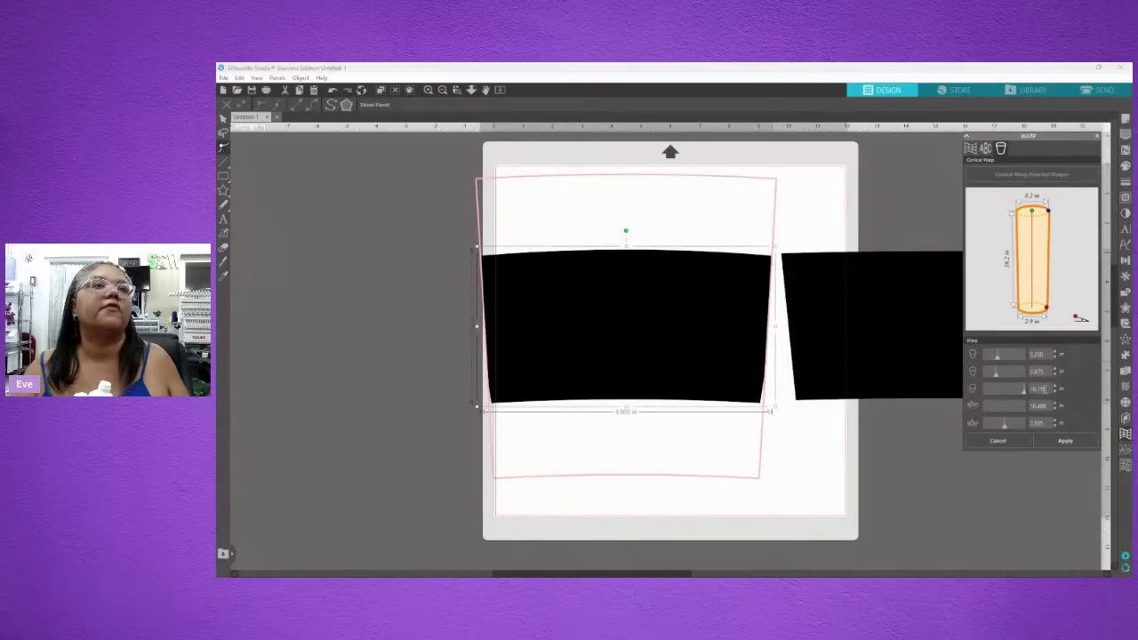
{"action": "left_click_drag", "start_coordinate": [1046, 388], "coordinate": [979, 392]}
{"action": "type", "text": "2"}
{"action": "key", "text": "Return"}
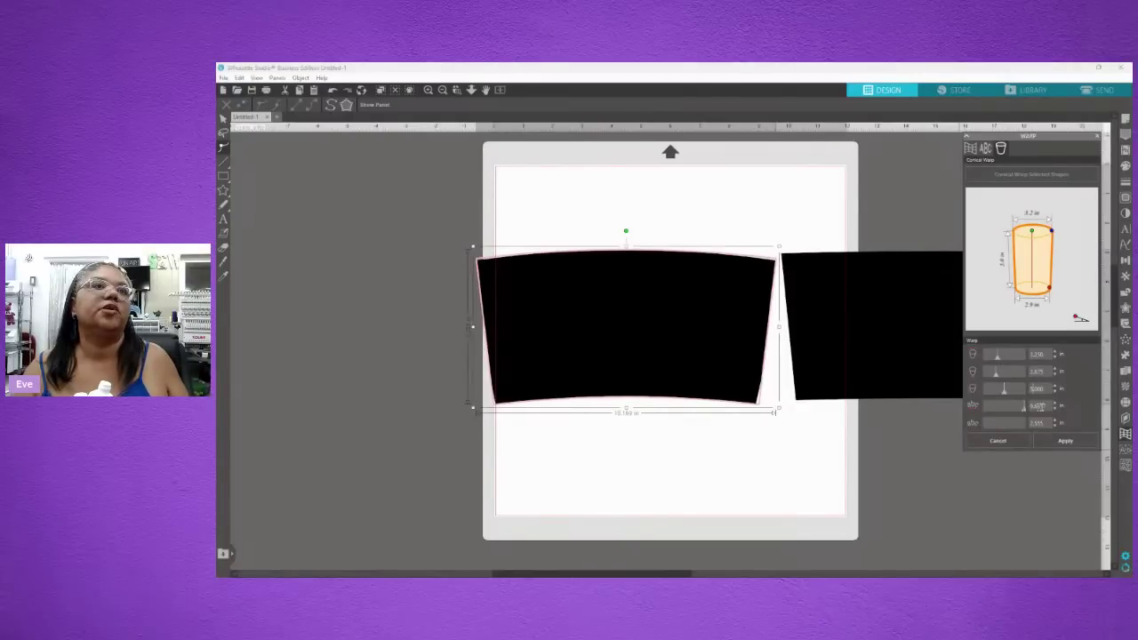
{"action": "left_click", "coordinate": [1065, 440]}
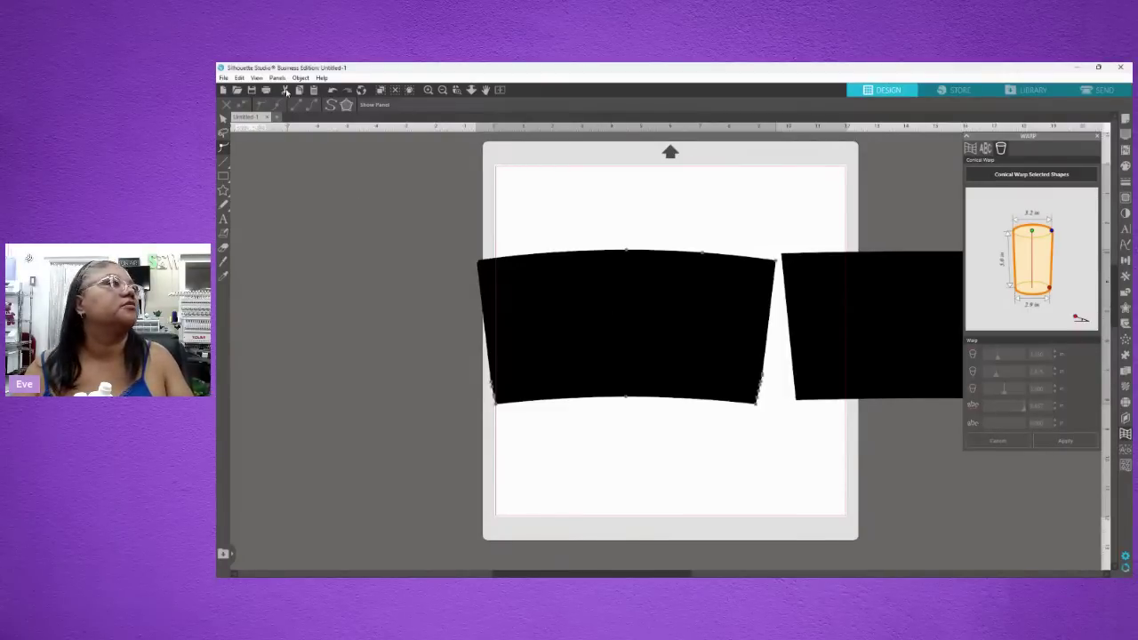
- Delete the warped left shape and move the remaining wrap shape onto the page
{"action": "left_click", "coordinate": [567, 303]}
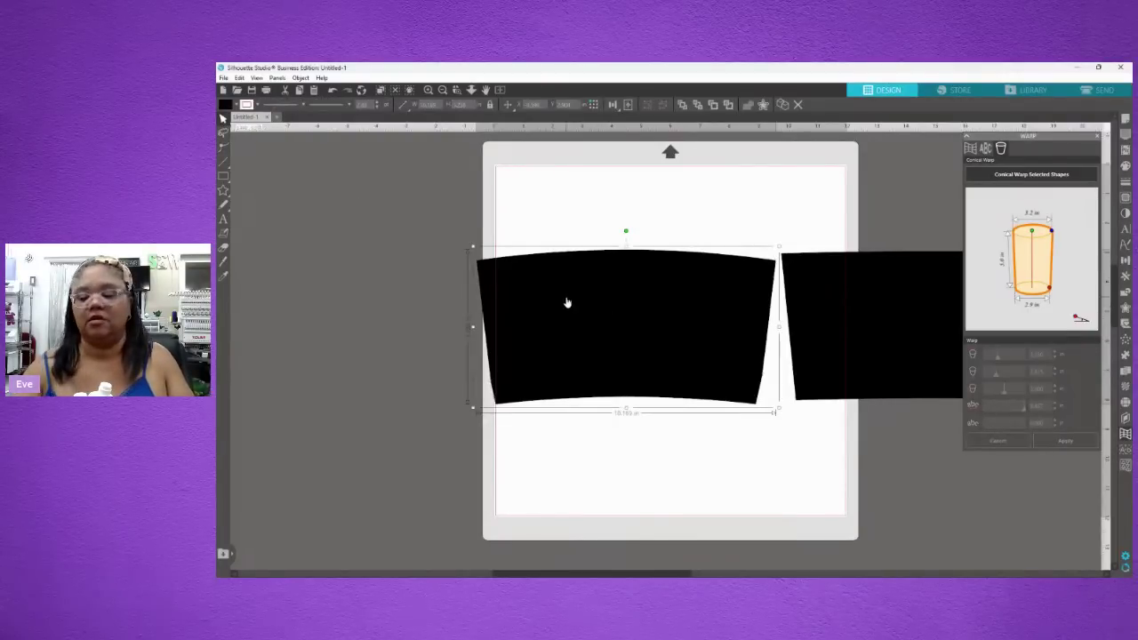
{"action": "key", "text": "Delete"}
{"action": "left_click_drag", "start_coordinate": [894, 326], "coordinate": [610, 310]}
- Duplicate the wrap shape, place the copy below the original, and move the original up the page
{"action": "right_click", "coordinate": [610, 310]}
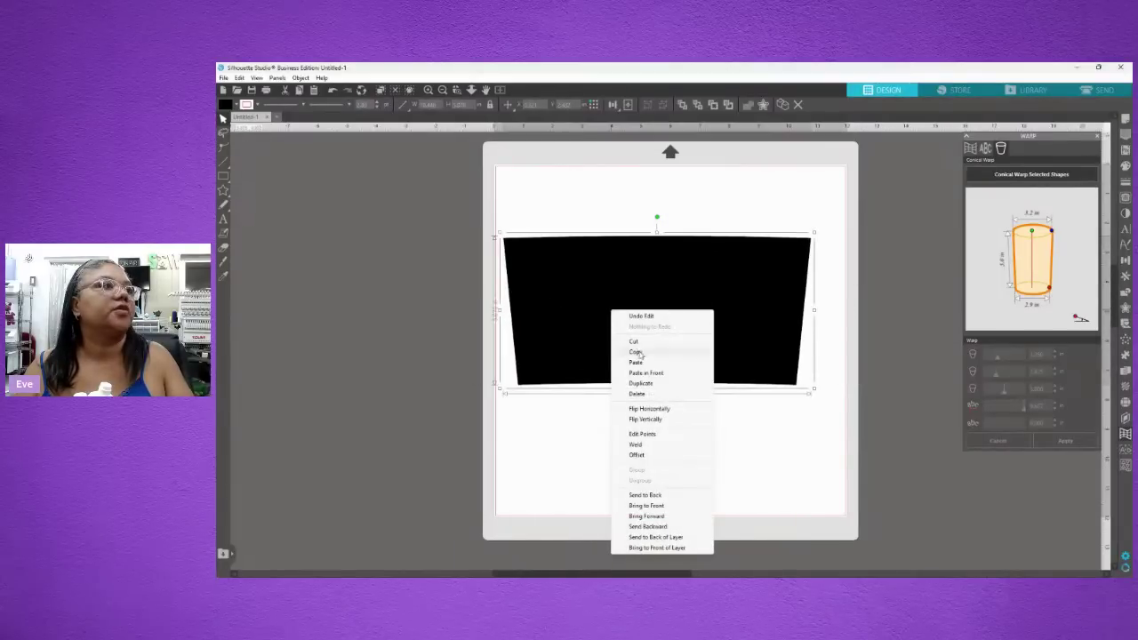
{"action": "left_click", "coordinate": [647, 383]}
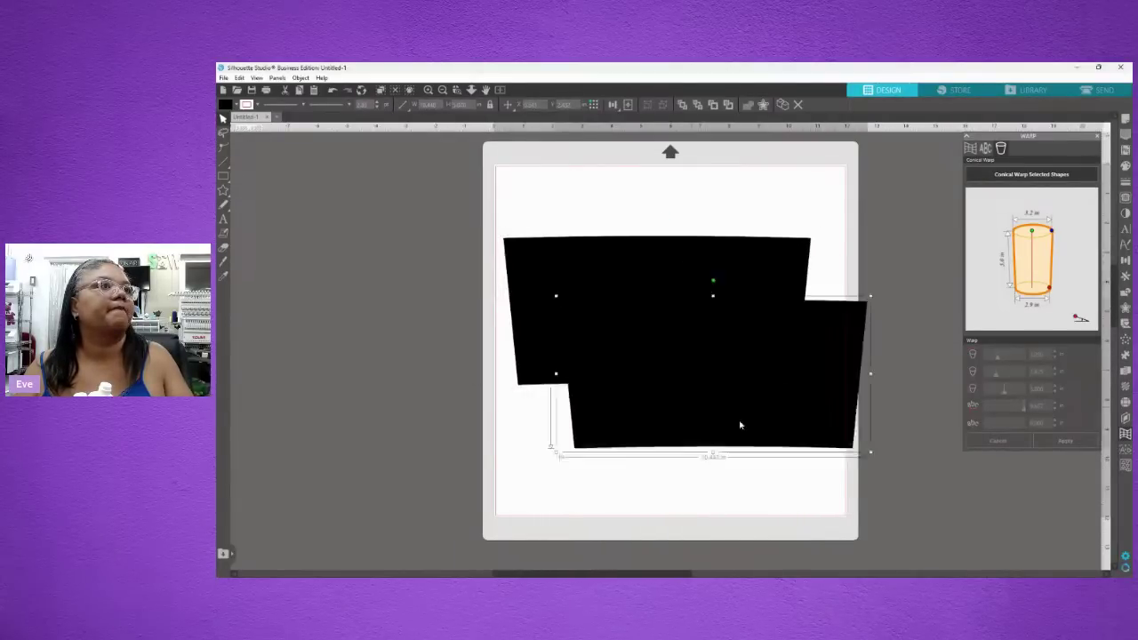
{"action": "left_click_drag", "start_coordinate": [739, 425], "coordinate": [777, 503]}
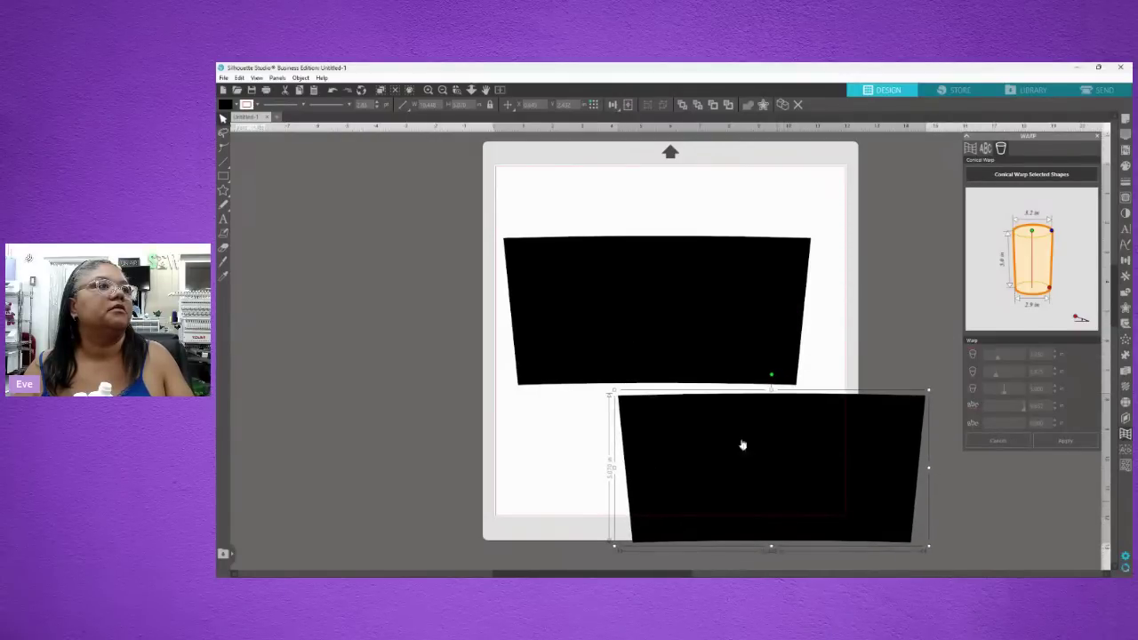
{"action": "left_click", "coordinate": [672, 316]}
{"action": "left_click_drag", "start_coordinate": [672, 317], "coordinate": [671, 279]}
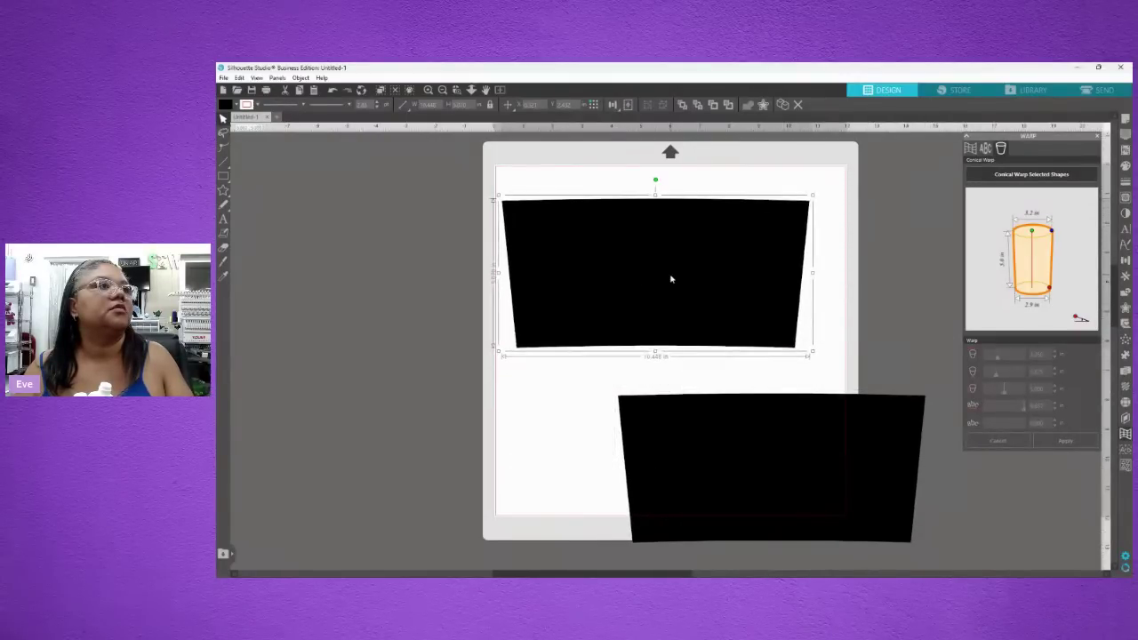
- Flip the lower copy vertically and place it beside the original so their slanted side edges meet
{"action": "left_click", "coordinate": [737, 450]}
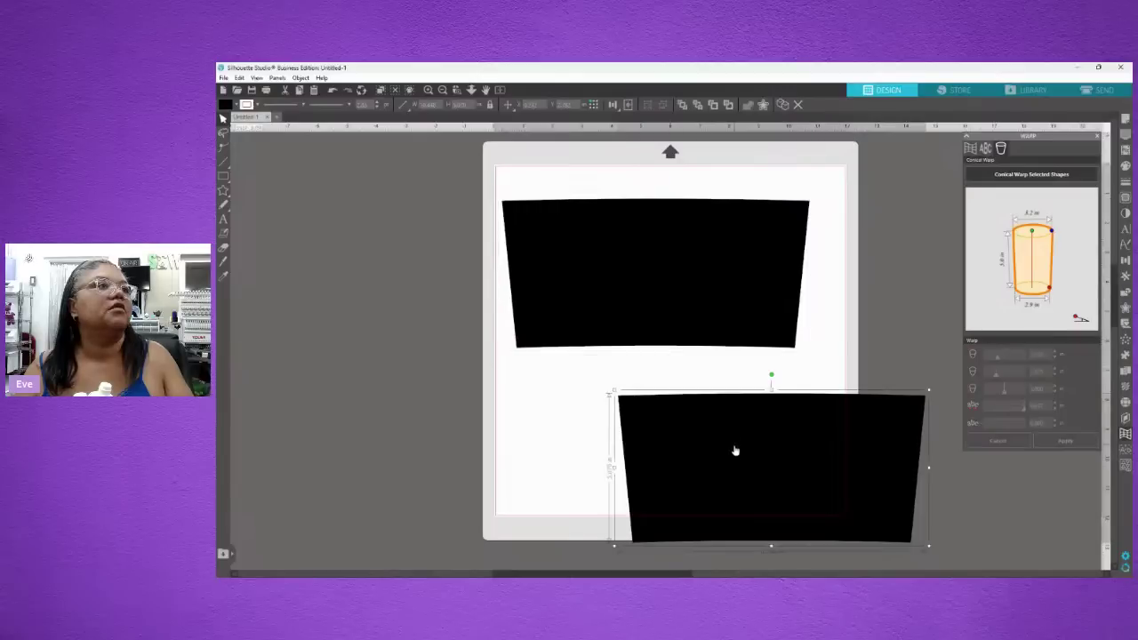
{"action": "right_click", "coordinate": [737, 450]}
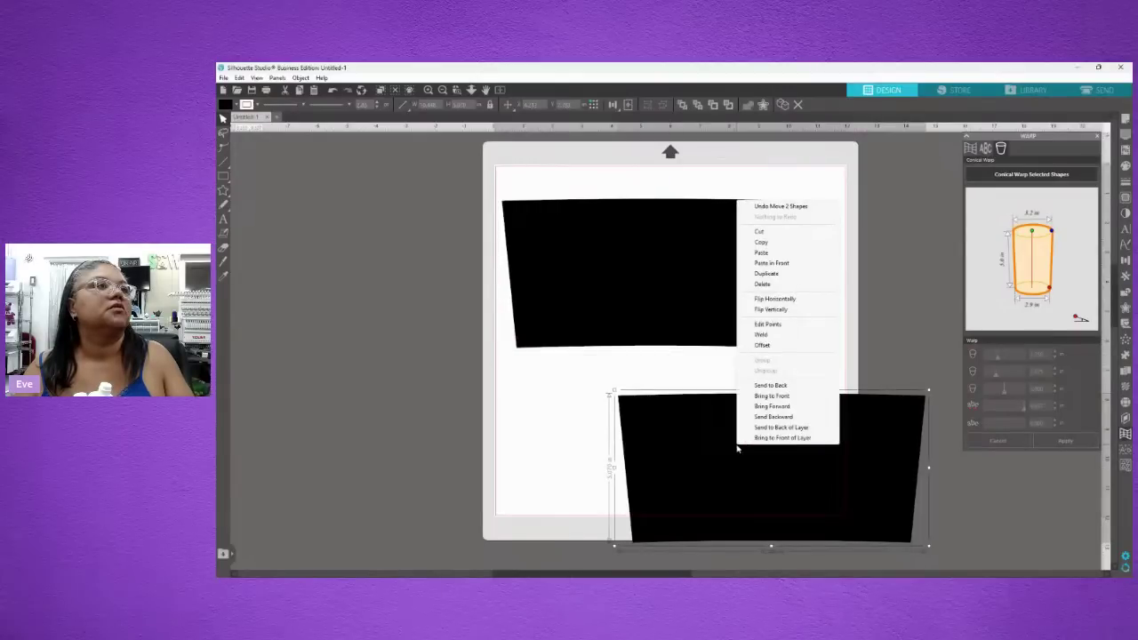
{"action": "left_click", "coordinate": [782, 309]}
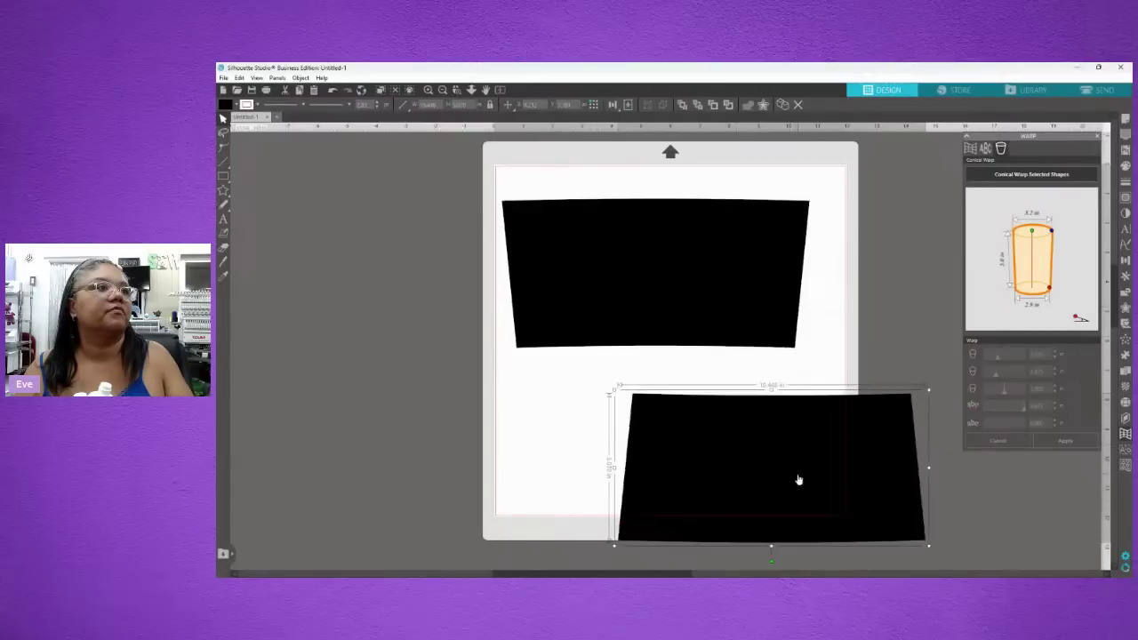
{"action": "left_click_drag", "start_coordinate": [800, 478], "coordinate": [975, 286]}
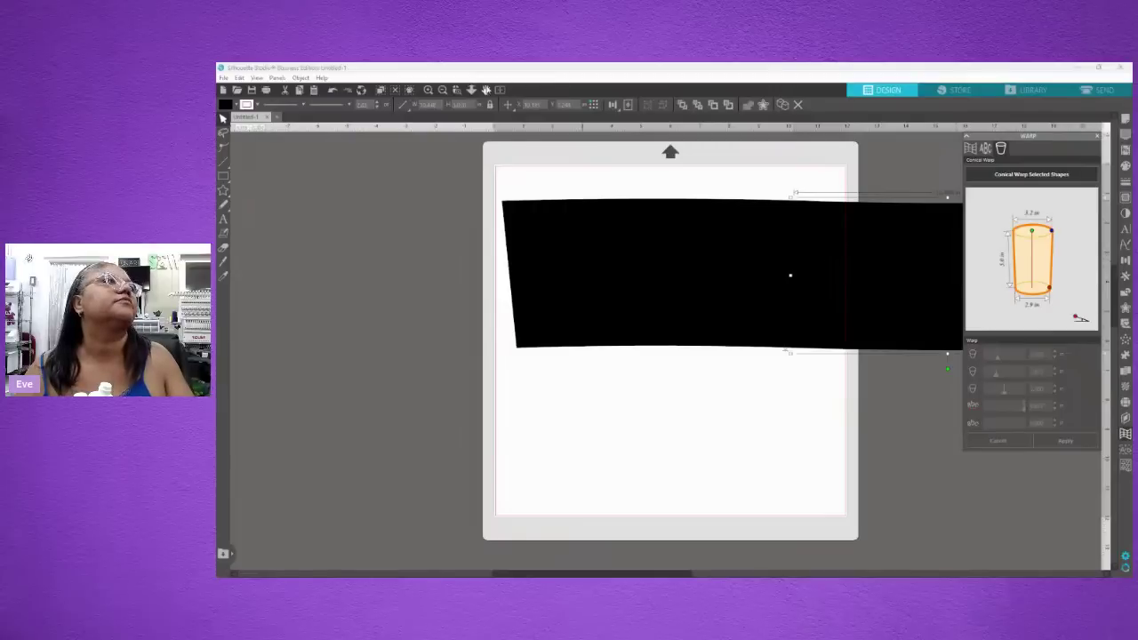
- Examine the joined wrap shapes up close along the seam and the curved upper and lower edges for gaps
{"action": "left_click", "coordinate": [427, 89]}
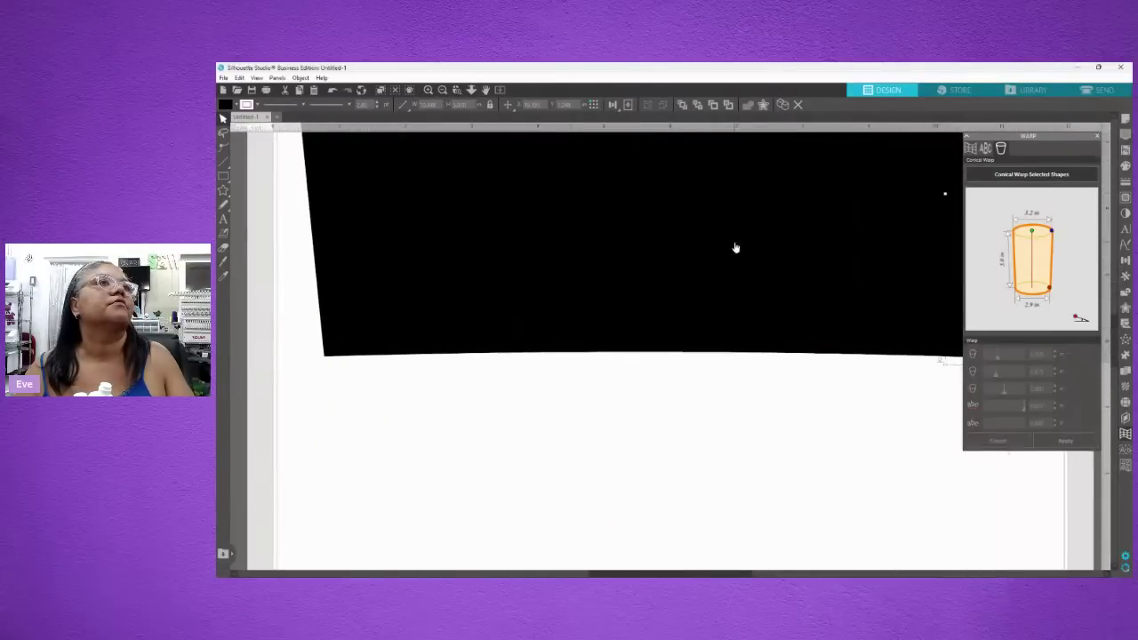
{"action": "left_click", "coordinate": [818, 477]}
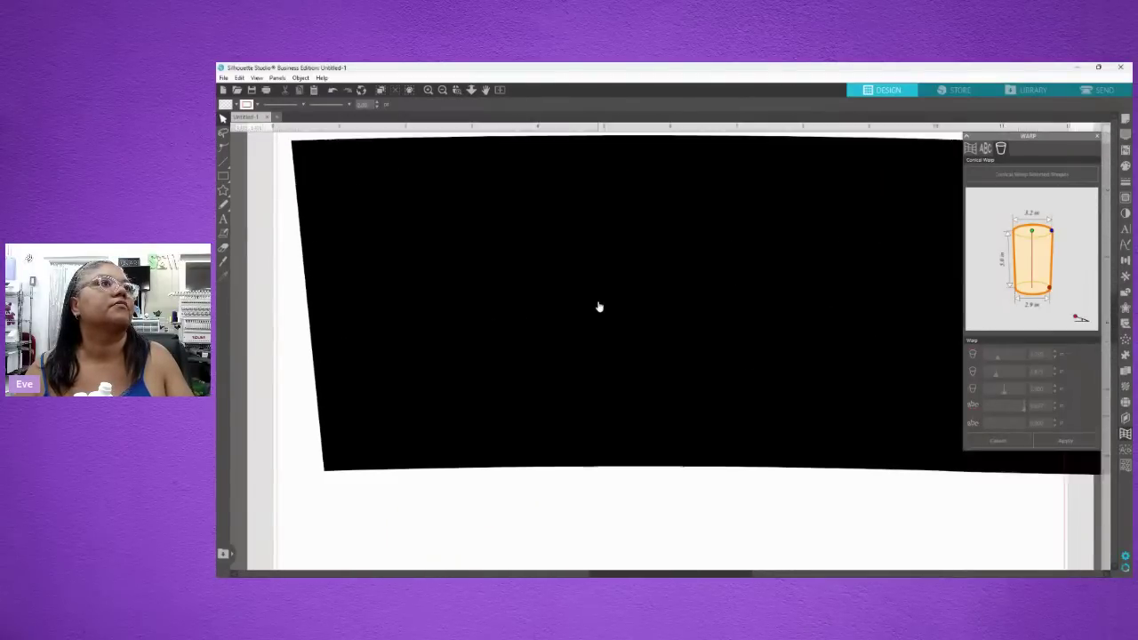
{"action": "scroll", "coordinate": [599, 307], "scroll_direction": "up", "scroll_amount": 1}
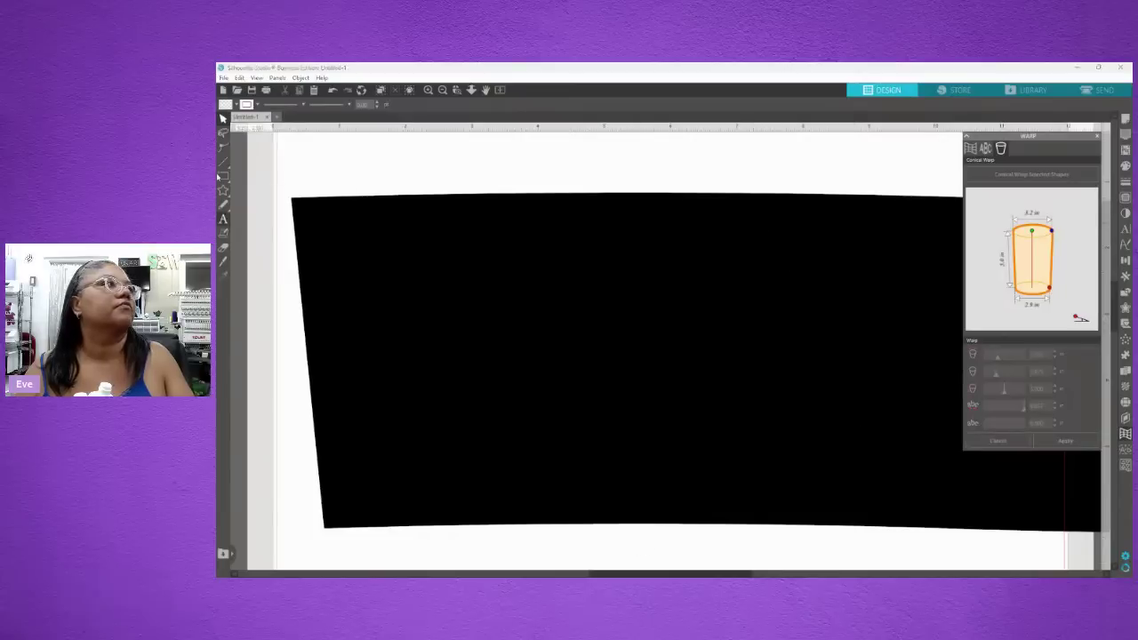
{"action": "left_click", "coordinate": [487, 90]}
{"action": "left_click_drag", "start_coordinate": [631, 143], "coordinate": [265, 137]}
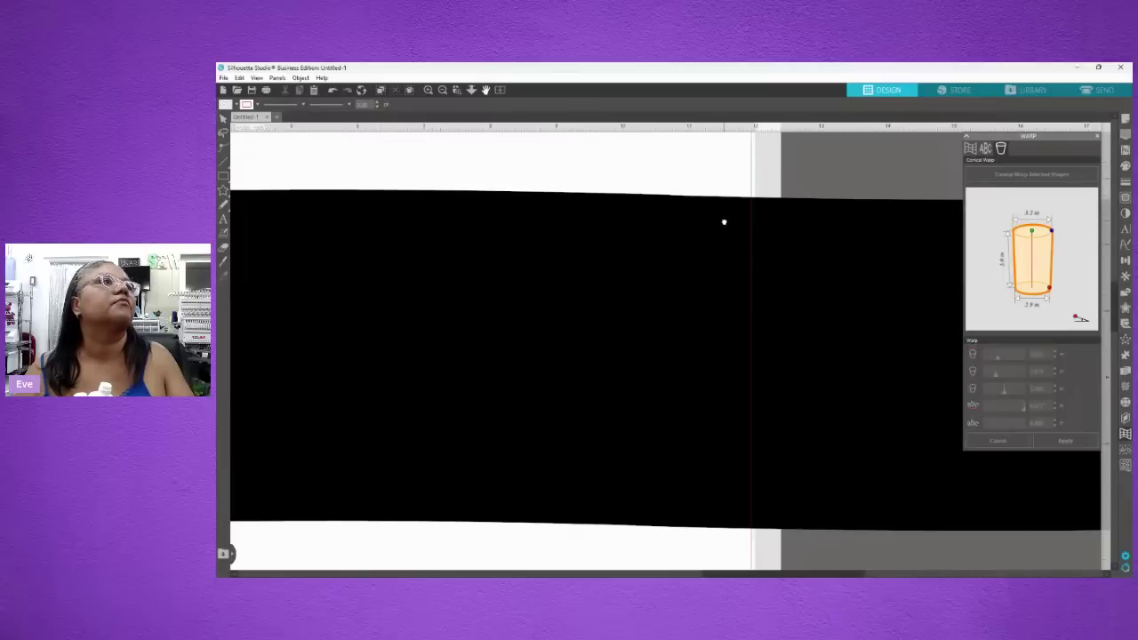
{"action": "left_click", "coordinate": [223, 118]}
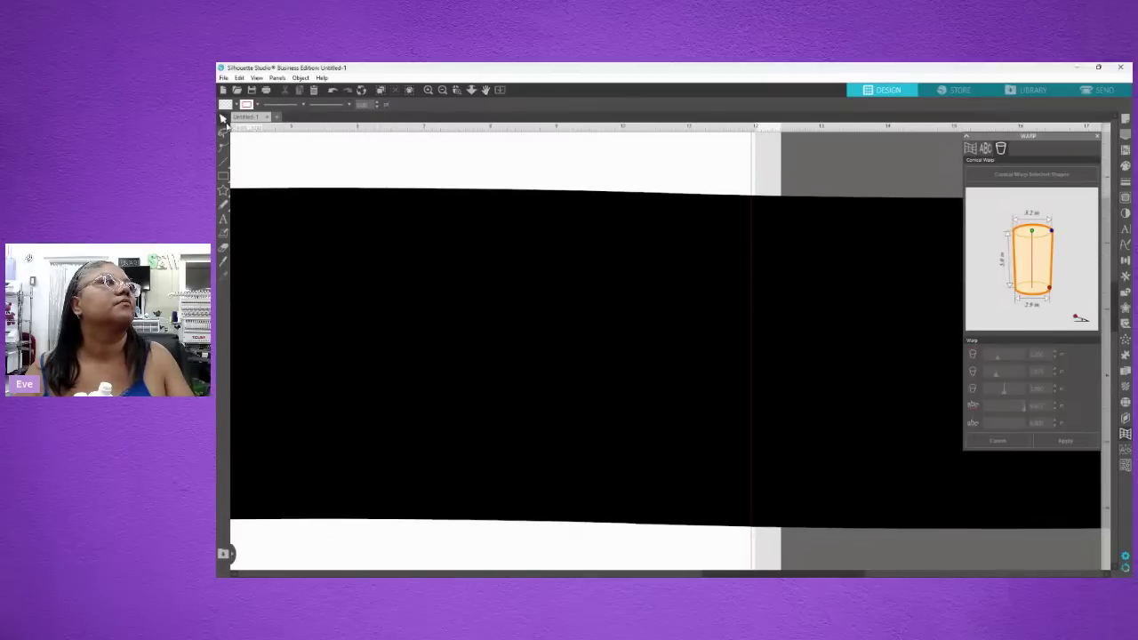
{"action": "left_click", "coordinate": [718, 239]}
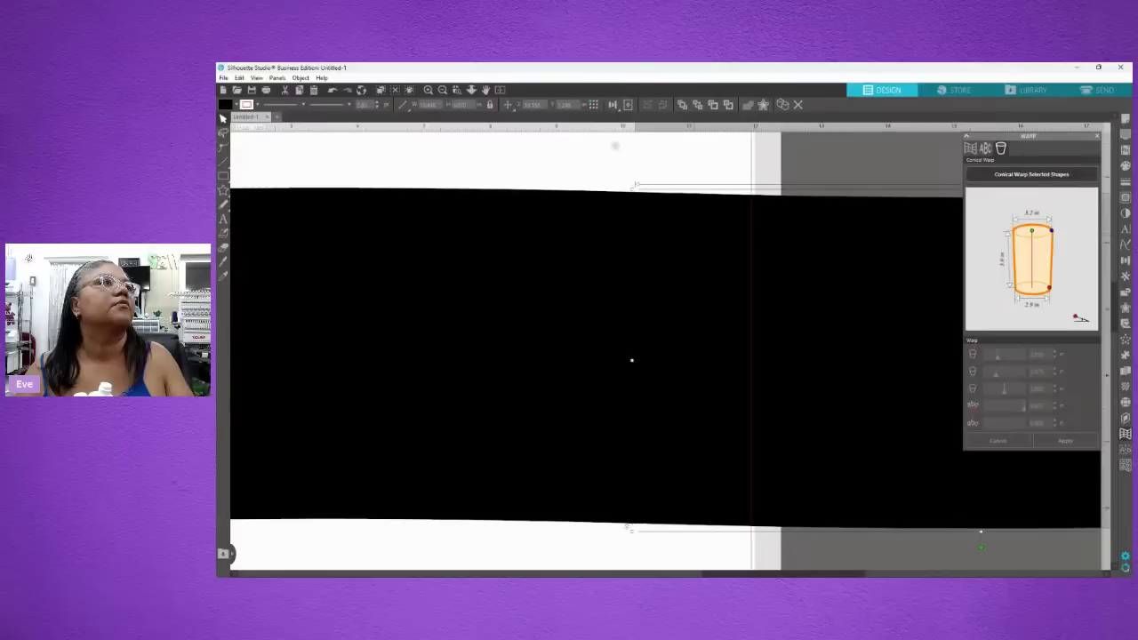
{"action": "left_click", "coordinate": [620, 160]}
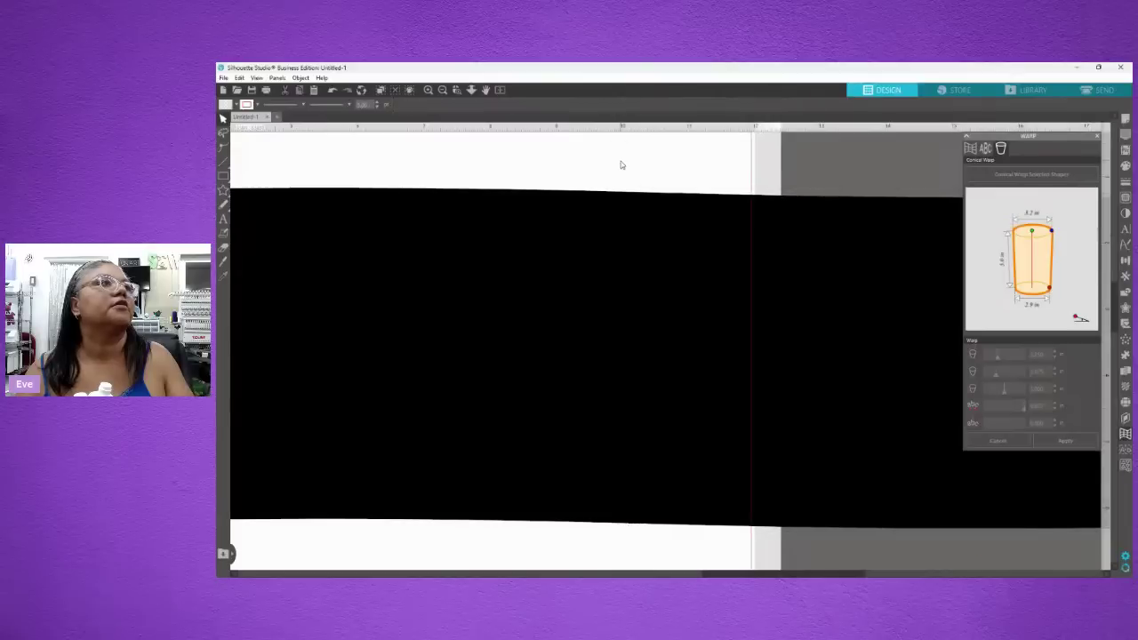
- Narrow the flipped copy by pulling in its outer side edge, and move it away from the original wrap shape
{"action": "left_click", "coordinate": [442, 90]}
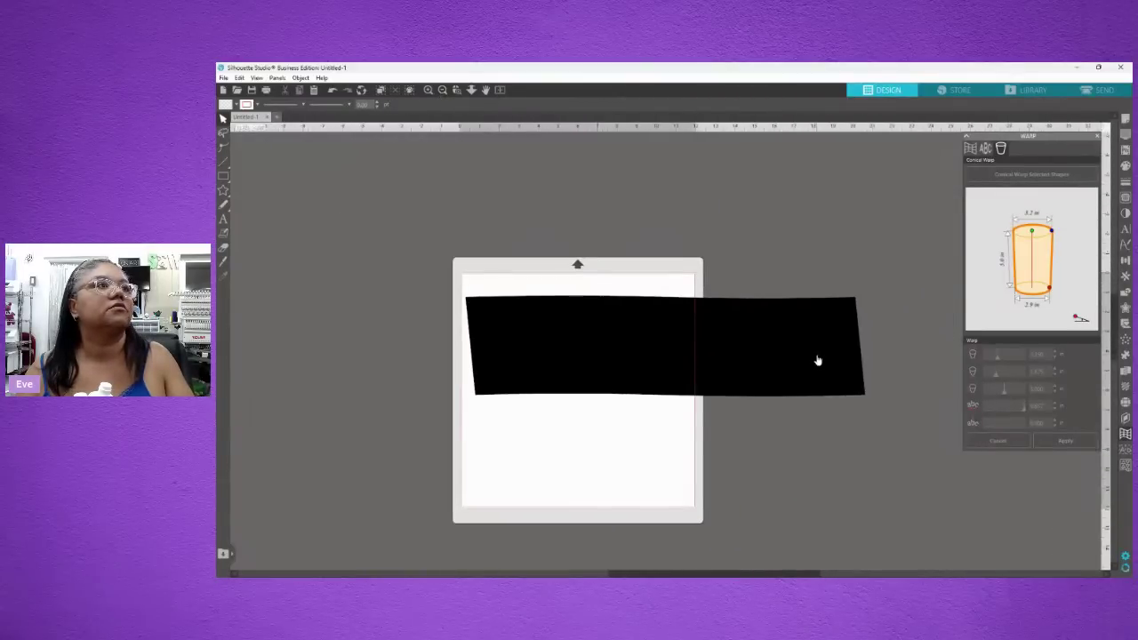
{"action": "left_click", "coordinate": [818, 360]}
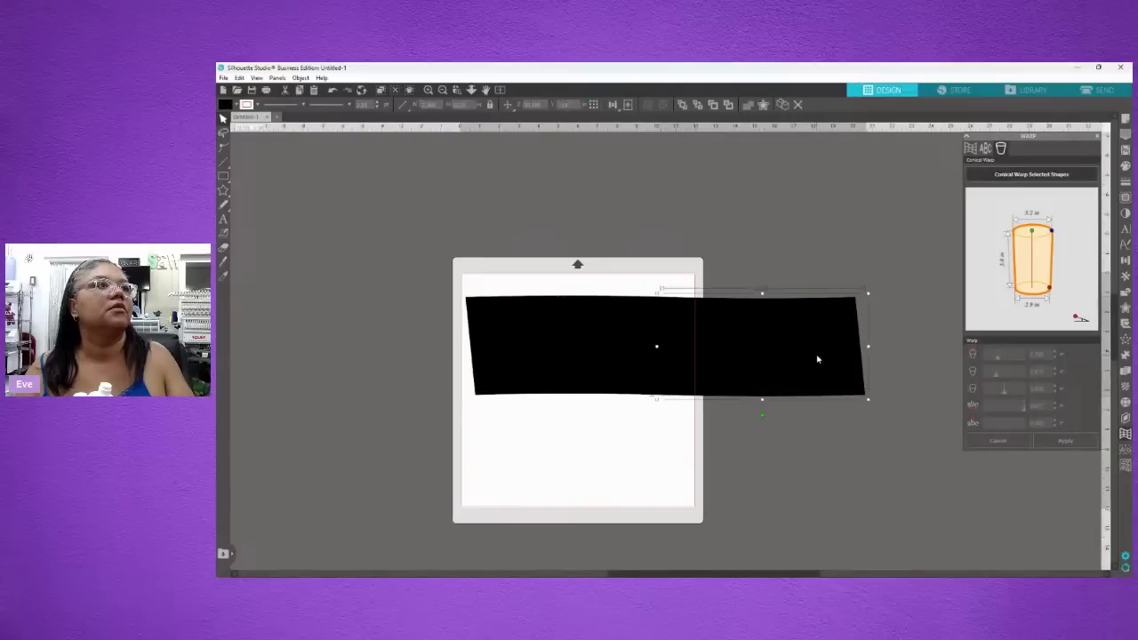
{"action": "left_click_drag", "start_coordinate": [866, 352], "coordinate": [841, 357]}
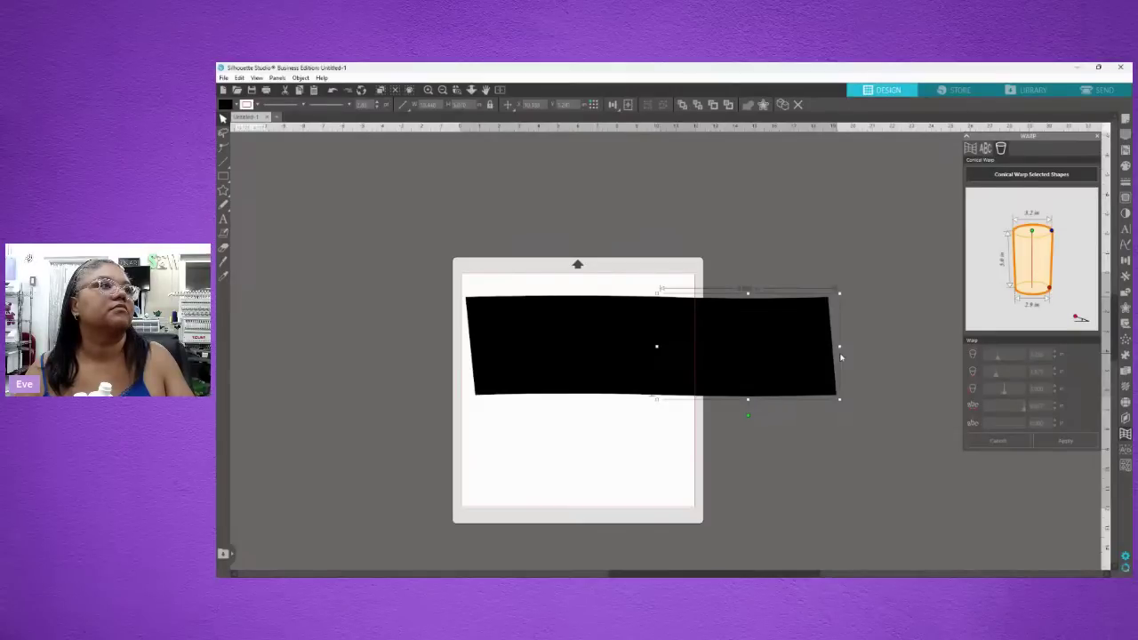
{"action": "left_click_drag", "start_coordinate": [775, 360], "coordinate": [815, 360]}
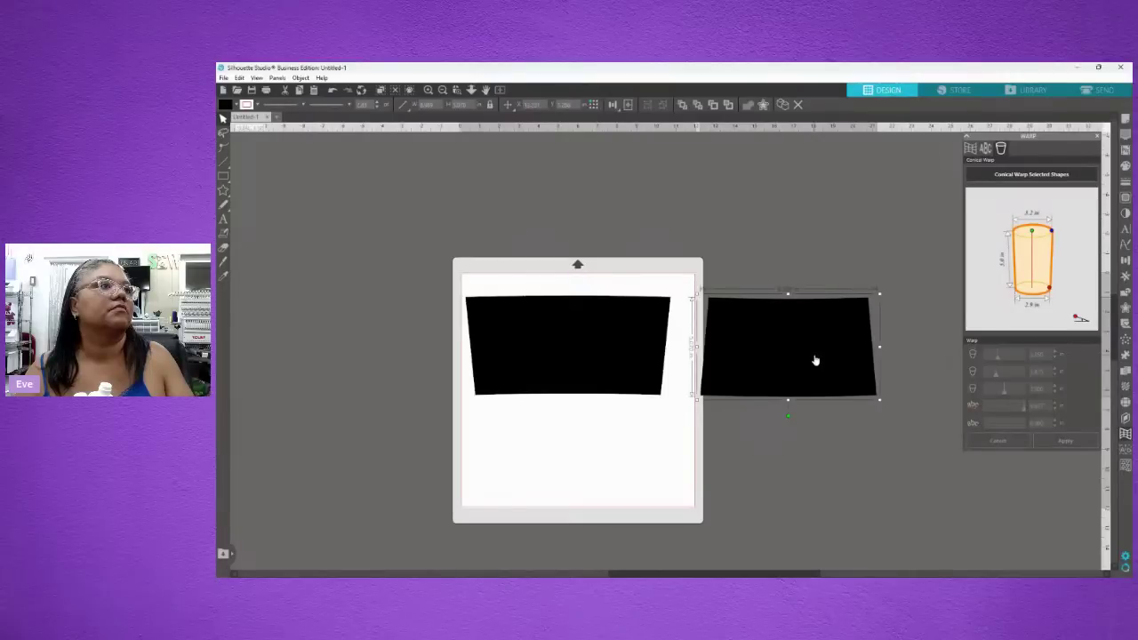
- Reposition the narrowed copy level with the original wrap shape, just beyond its slanted side edge, and flip the copy vertically
{"action": "left_click_drag", "start_coordinate": [787, 361], "coordinate": [759, 246]}
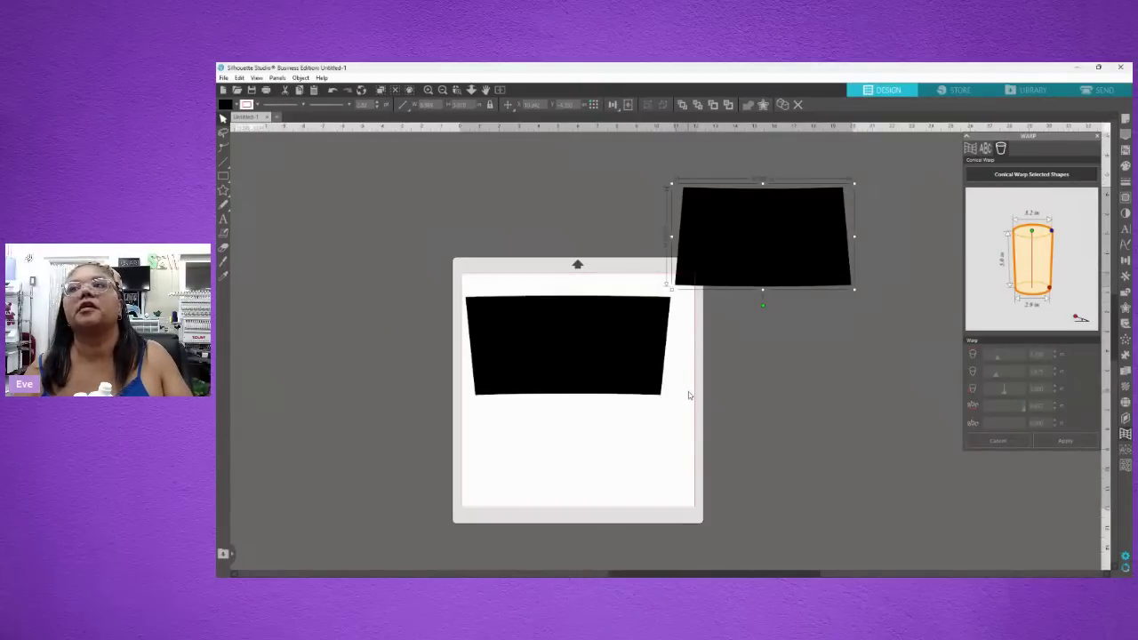
{"action": "left_click", "coordinate": [554, 346]}
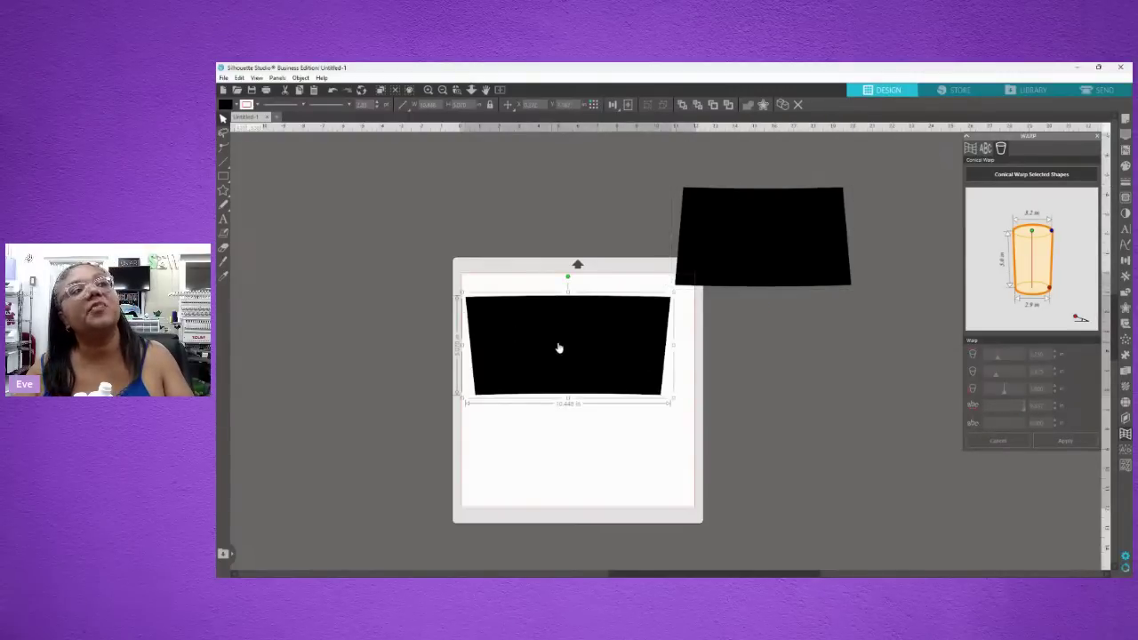
{"action": "left_click_drag", "start_coordinate": [763, 241], "coordinate": [772, 349]}
{"action": "right_click", "coordinate": [771, 349]}
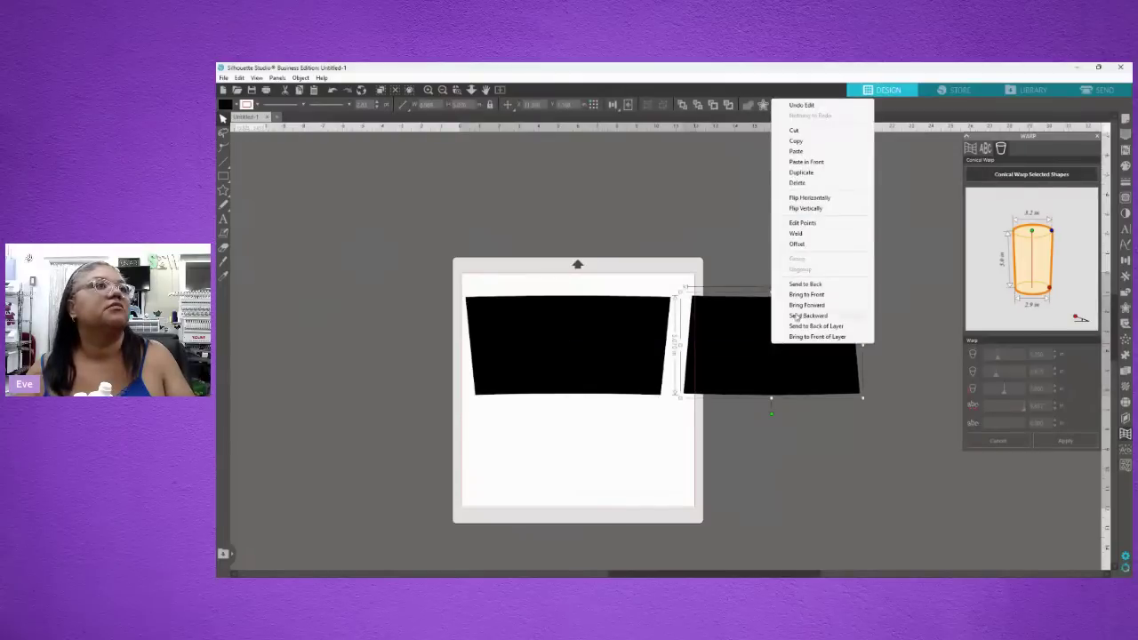
{"action": "left_click", "coordinate": [814, 210]}
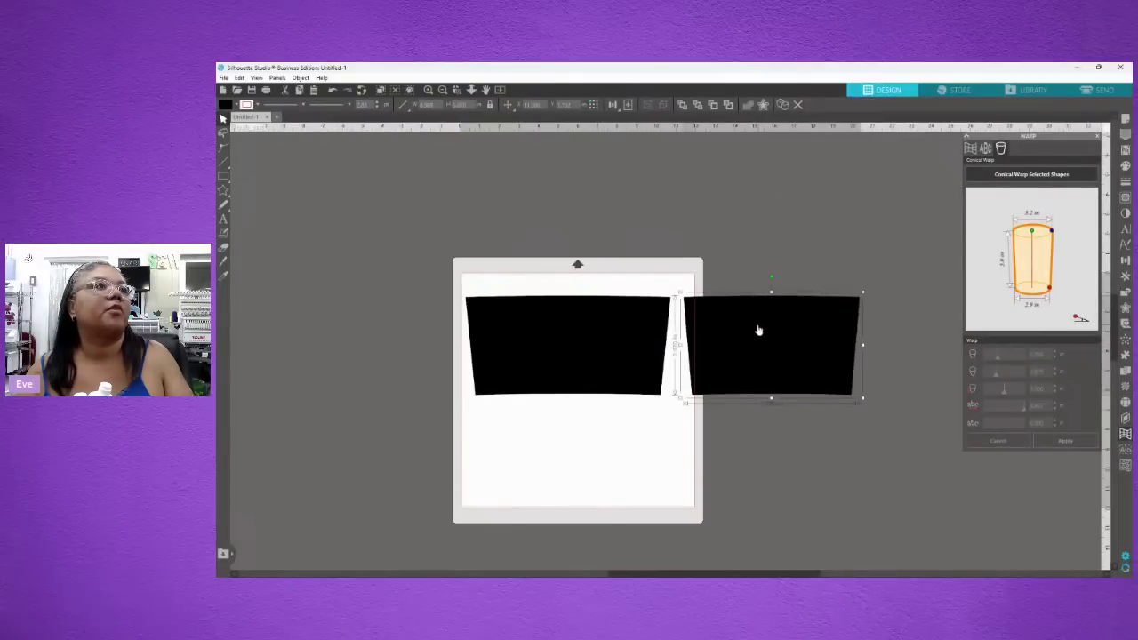
- Move the smaller tapered panel beside the larger one so that their upper corners touch
{"action": "left_click_drag", "start_coordinate": [756, 328], "coordinate": [744, 326]}
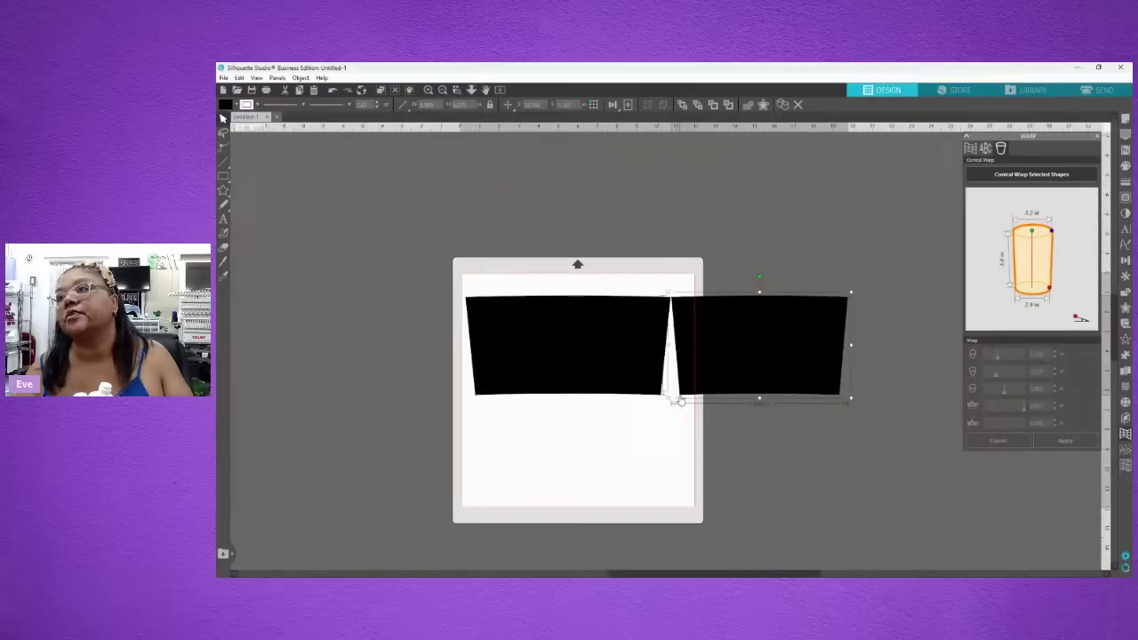
{"action": "mouse_move", "coordinate": [714, 332]}
{"action": "left_mouse_down"}
{"action": "mouse_move", "coordinate": [936, 300]}
{"action": "mouse_move", "coordinate": [723, 345]}
{"action": "left_mouse_up"}
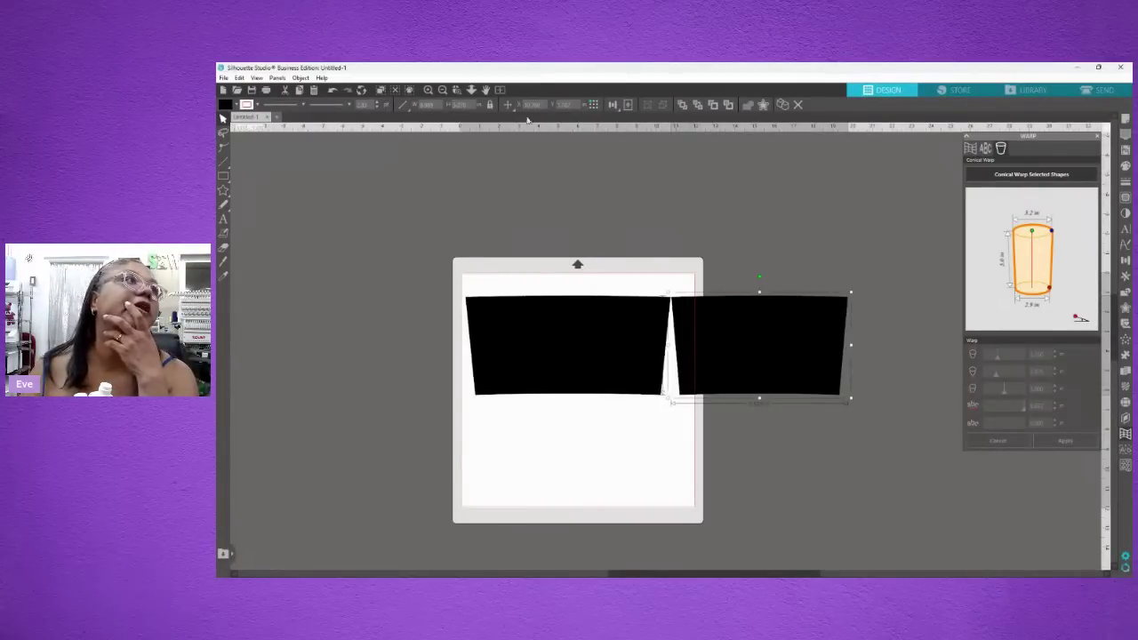
{"action": "left_click", "coordinate": [429, 90]}
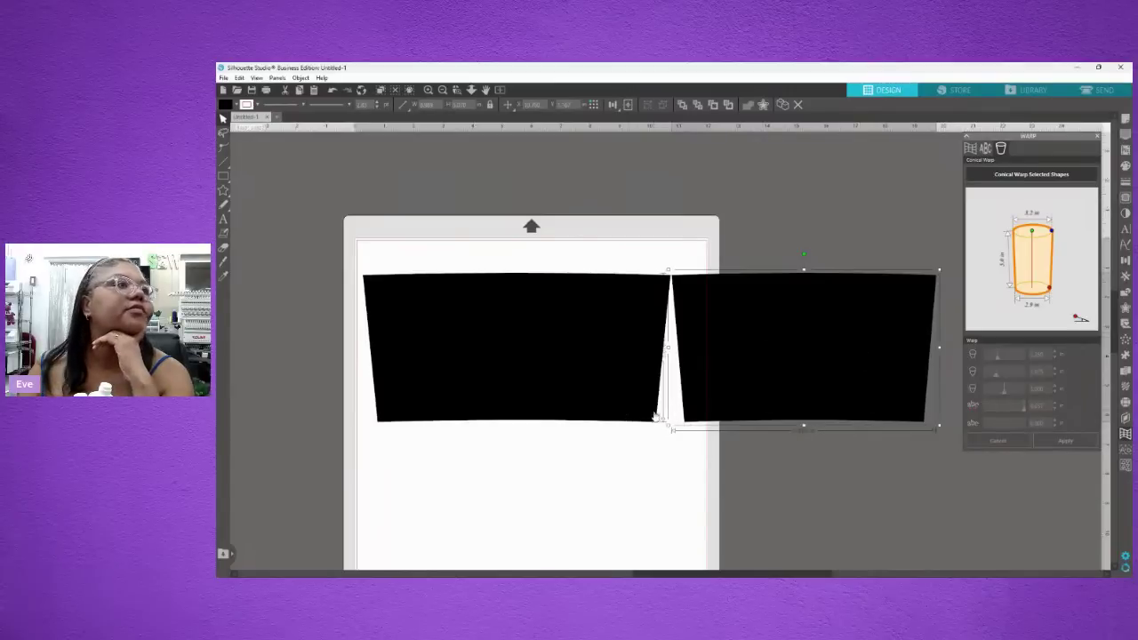
- Try to close the gap between the panels by shifting the larger panel's lower corner point toward the smaller panel
{"action": "left_click", "coordinate": [595, 399]}
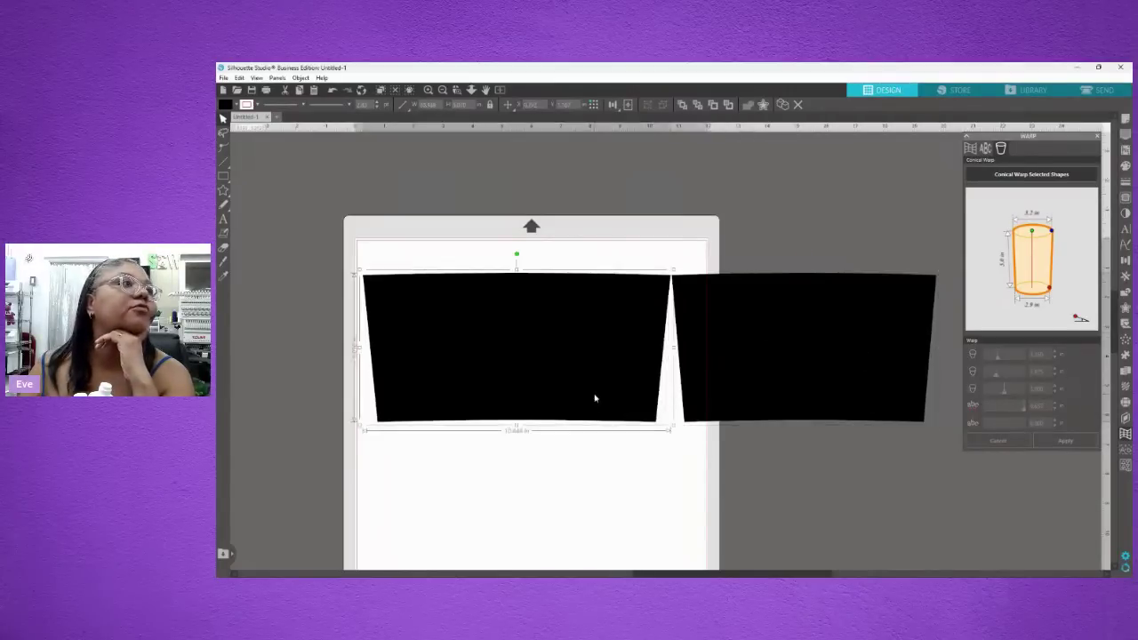
{"action": "left_click", "coordinate": [223, 148]}
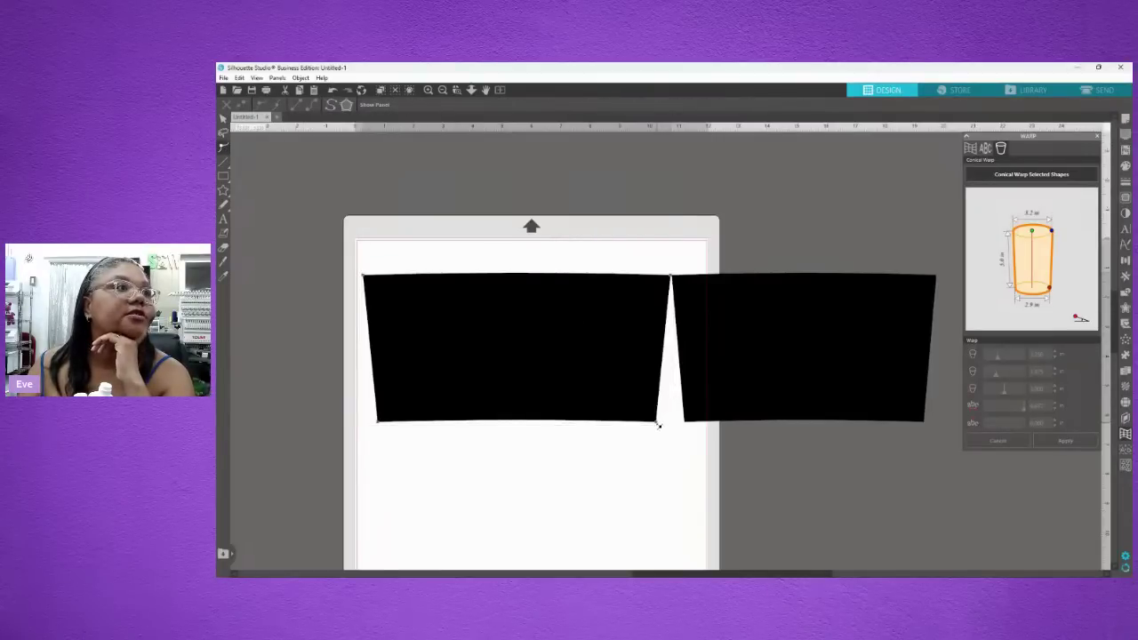
{"action": "left_click", "coordinate": [658, 424]}
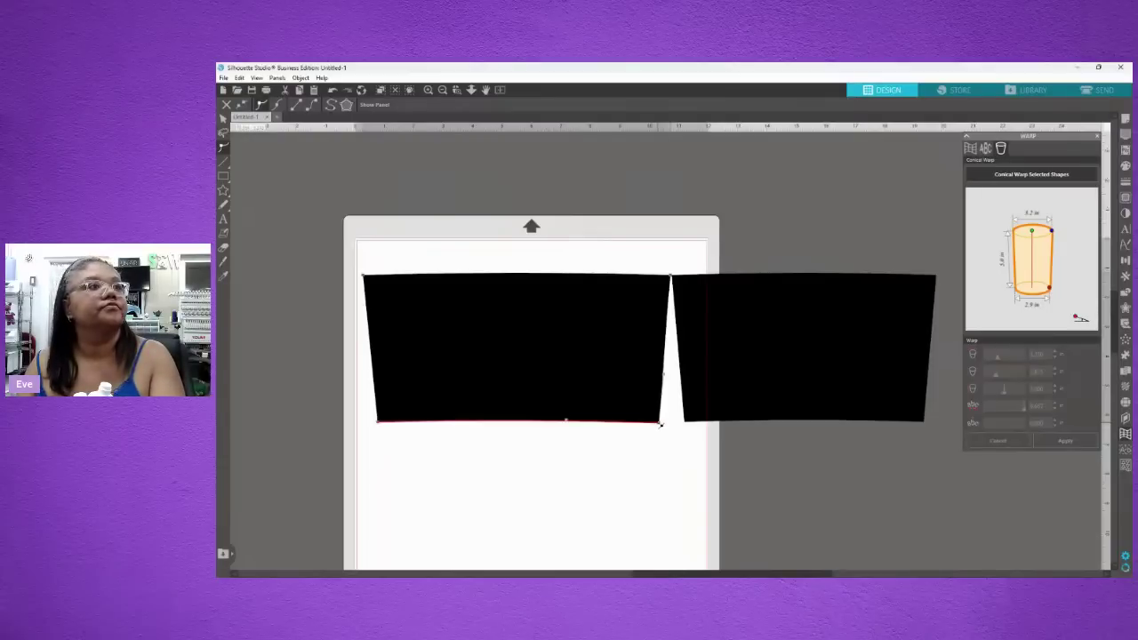
{"action": "mouse_move", "coordinate": [660, 423]}
{"action": "left_mouse_down"}
{"action": "mouse_move", "coordinate": [681, 419]}
{"action": "mouse_move", "coordinate": [673, 427]}
{"action": "left_mouse_up"}
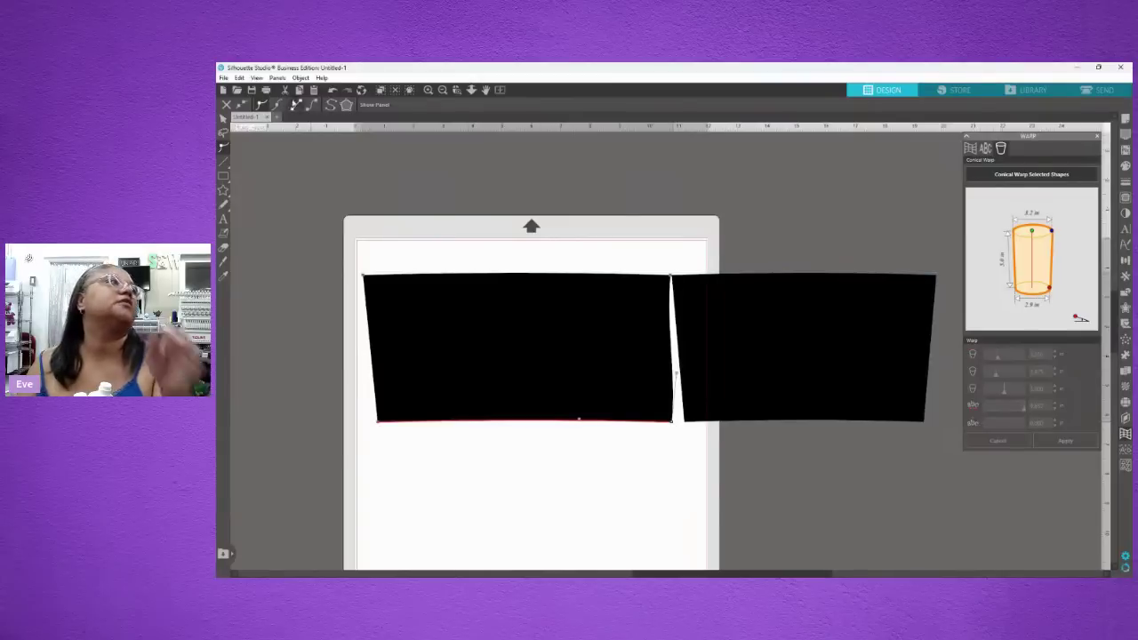
{"action": "left_click", "coordinate": [331, 91]}
{"action": "left_click", "coordinate": [331, 91]}
{"action": "left_click", "coordinate": [332, 91]}
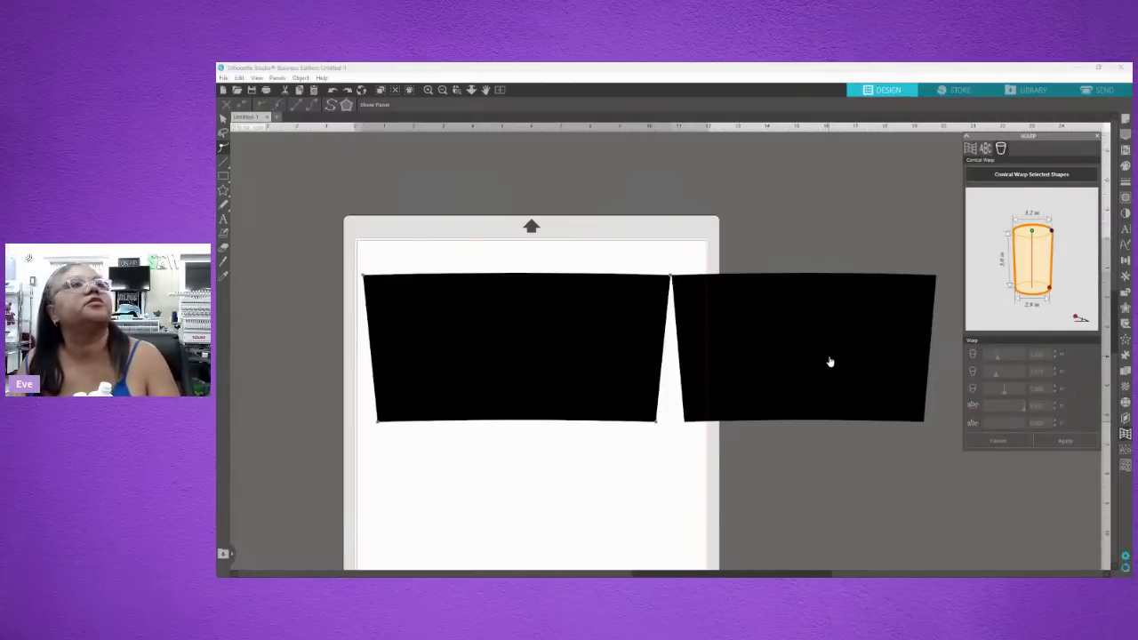
- Reopen point editing on the larger panel and try nudging its lower corner point slightly toward the smaller panel
{"action": "left_click_drag", "start_coordinate": [827, 360], "coordinate": [917, 362]}
{"action": "left_click", "coordinate": [563, 339]}
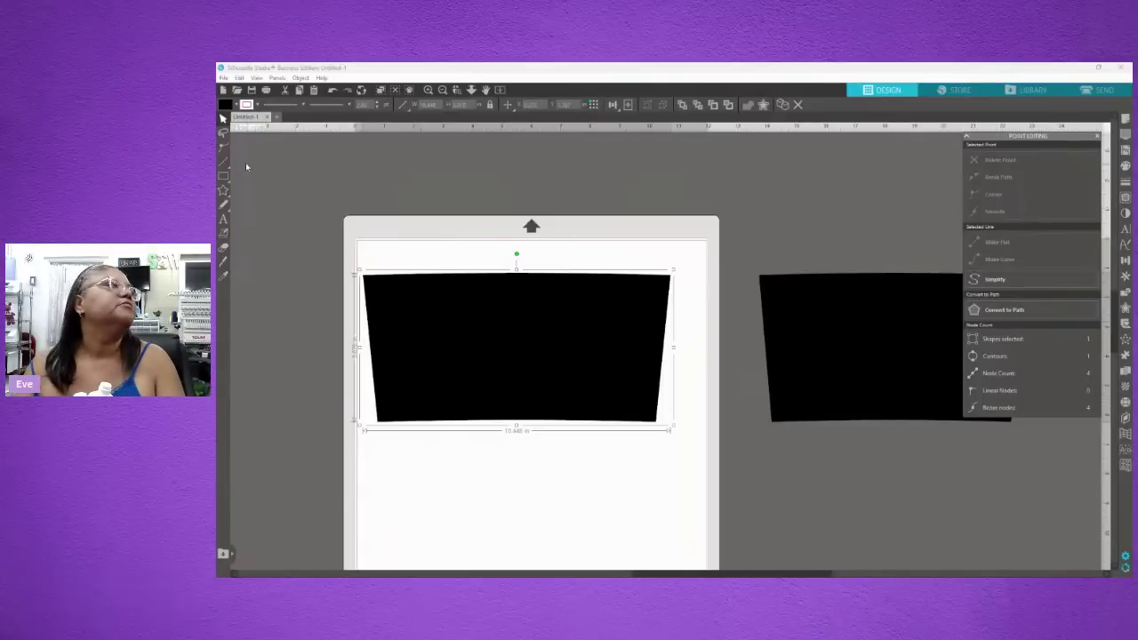
{"action": "left_click", "coordinate": [223, 146]}
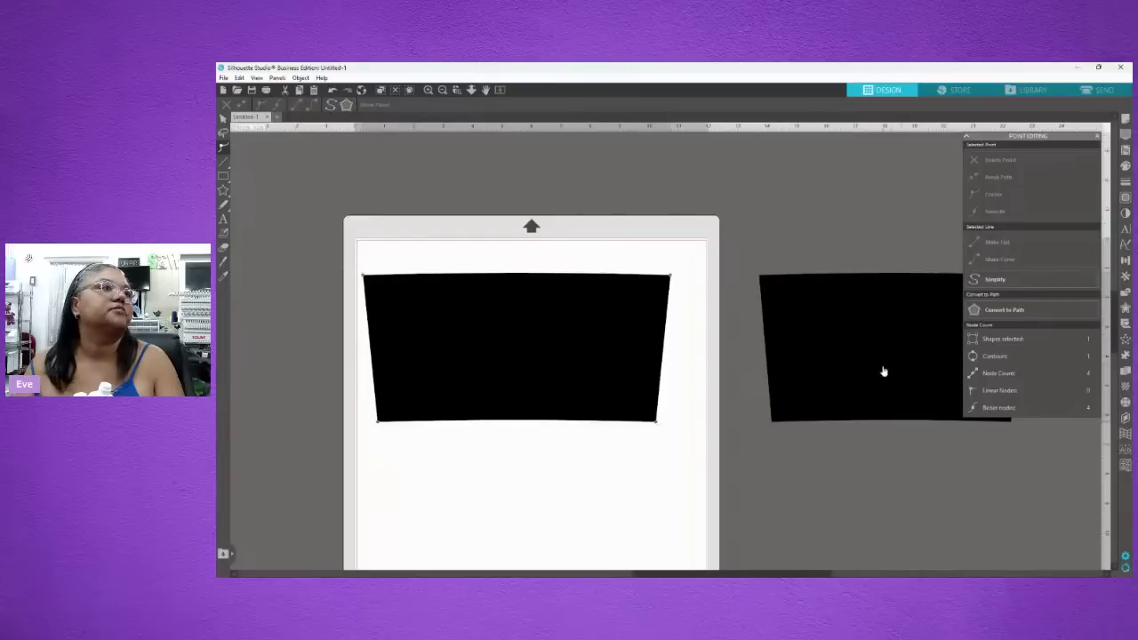
{"action": "left_click_drag", "start_coordinate": [883, 371], "coordinate": [796, 371]}
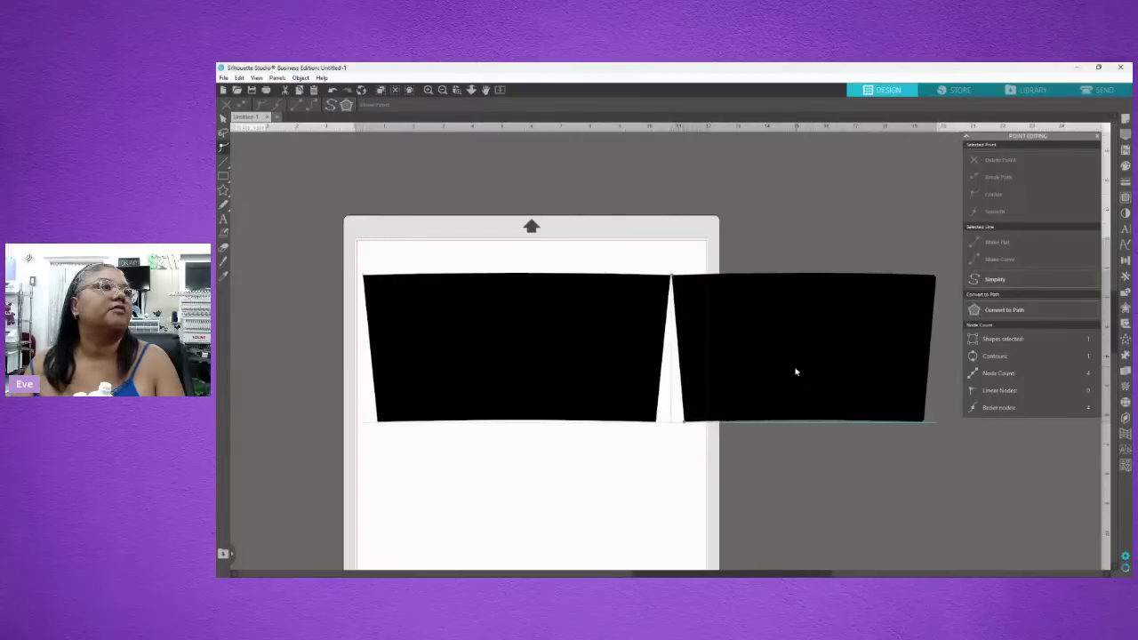
{"action": "left_click", "coordinate": [656, 423]}
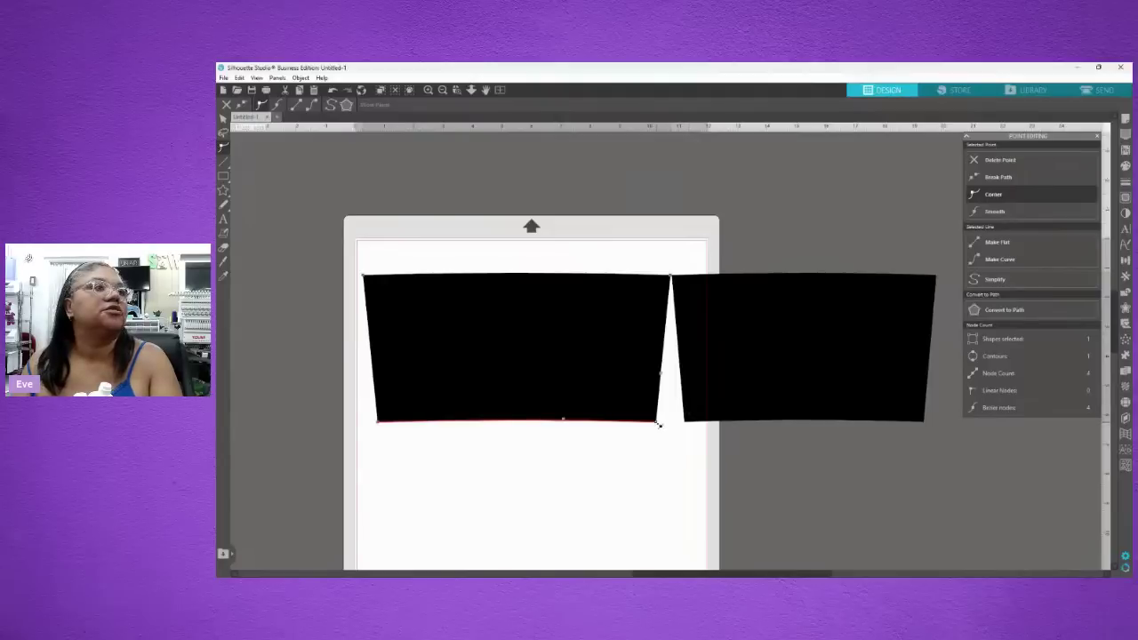
{"action": "left_click_drag", "start_coordinate": [655, 424], "coordinate": [660, 424]}
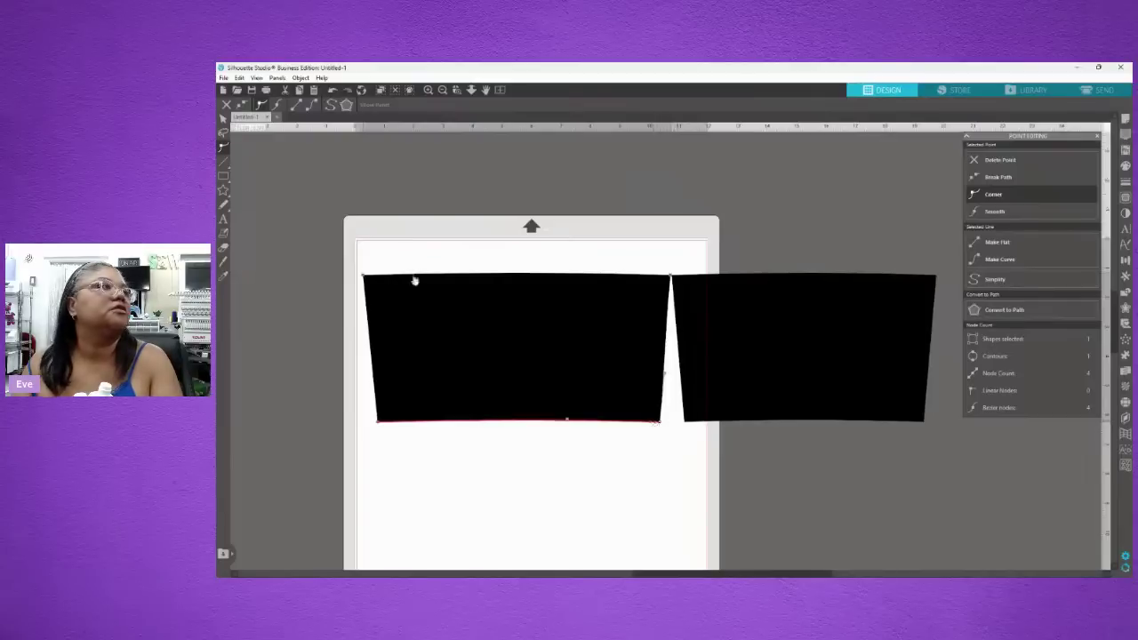
{"action": "left_click", "coordinate": [331, 92]}
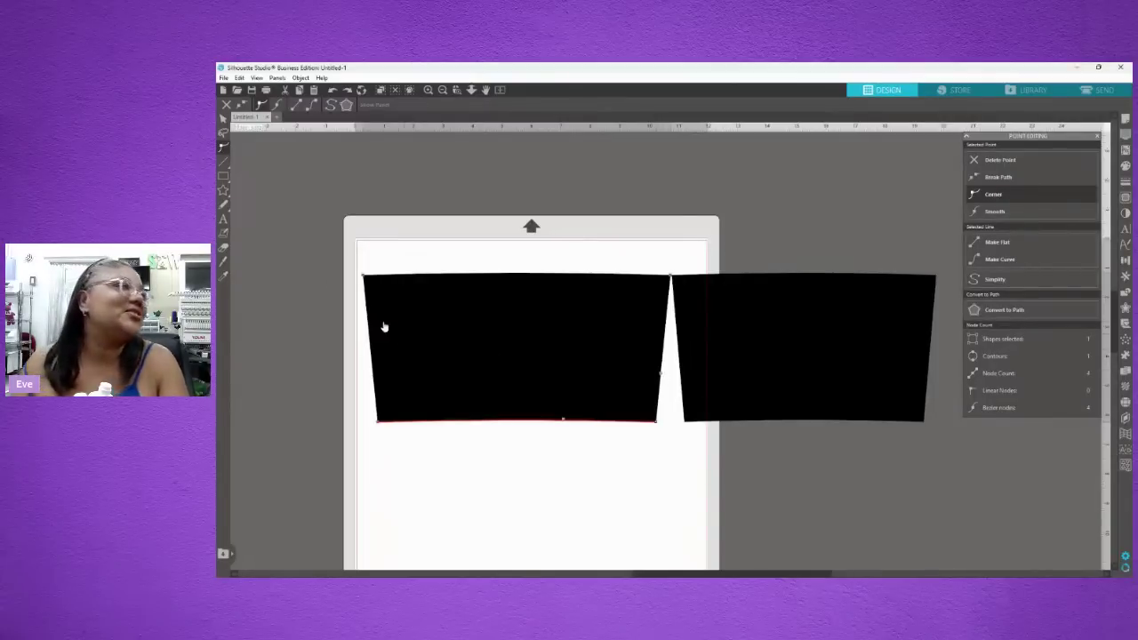
{"action": "mouse_move", "coordinate": [228, 181]}
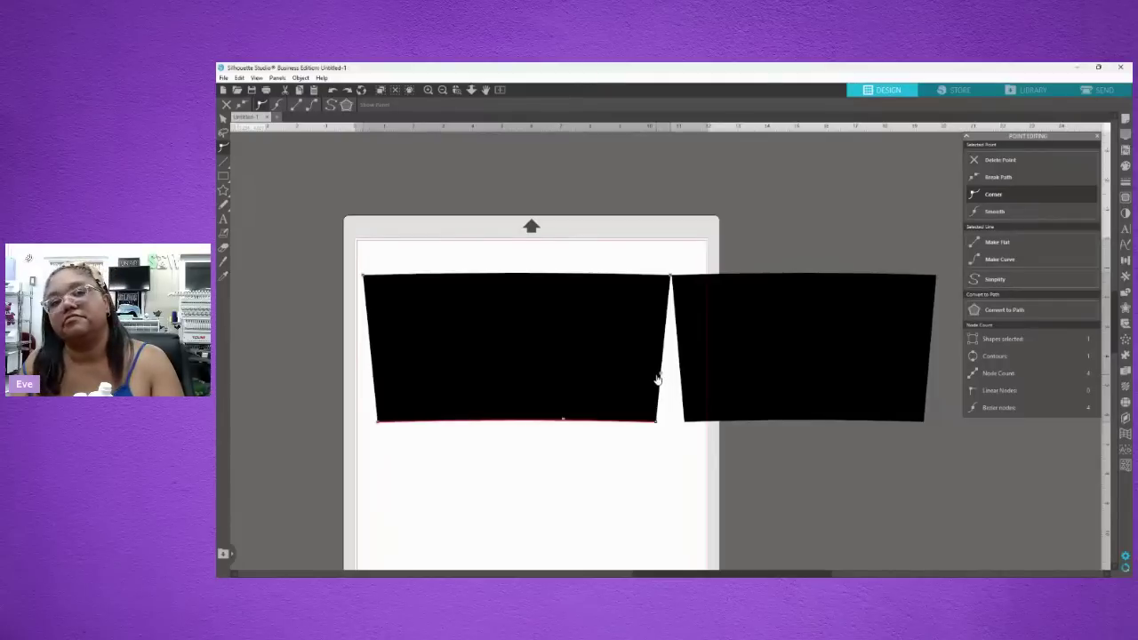
- Separate the smaller panel from the larger one by a small gap at the same level, and leave point editing
{"action": "mouse_move", "coordinate": [755, 325]}
{"action": "left_mouse_down"}
{"action": "mouse_move", "coordinate": [939, 326]}
{"action": "mouse_move", "coordinate": [843, 345]}
{"action": "mouse_move", "coordinate": [762, 327]}
{"action": "left_mouse_up"}
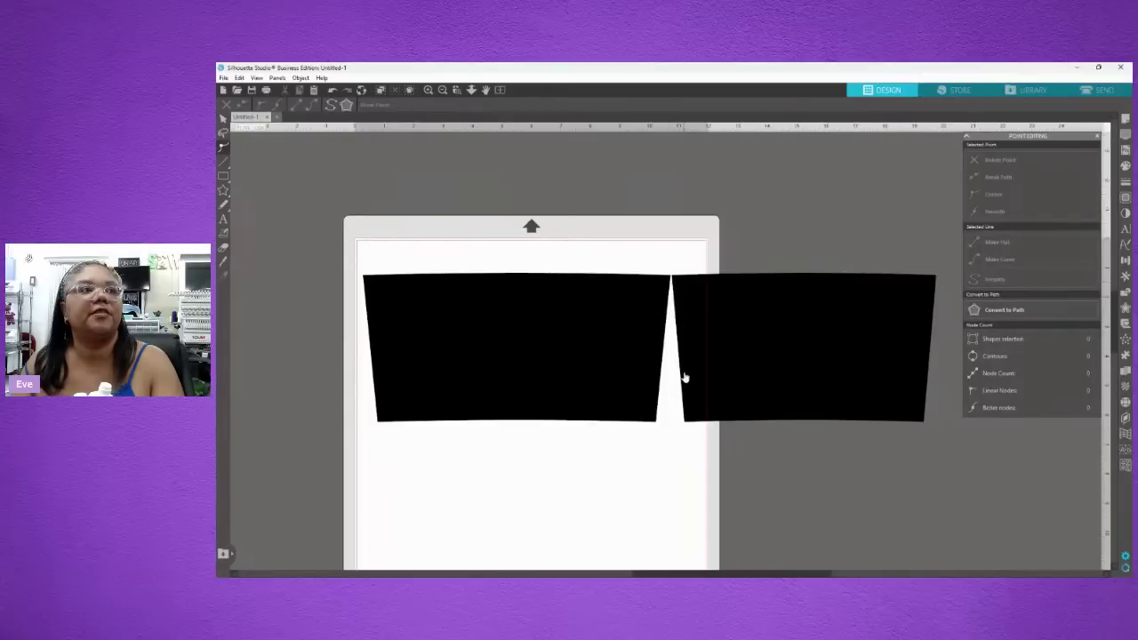
{"action": "left_click_drag", "start_coordinate": [705, 402], "coordinate": [709, 404]}
{"action": "left_click_drag", "start_coordinate": [782, 342], "coordinate": [874, 339]}
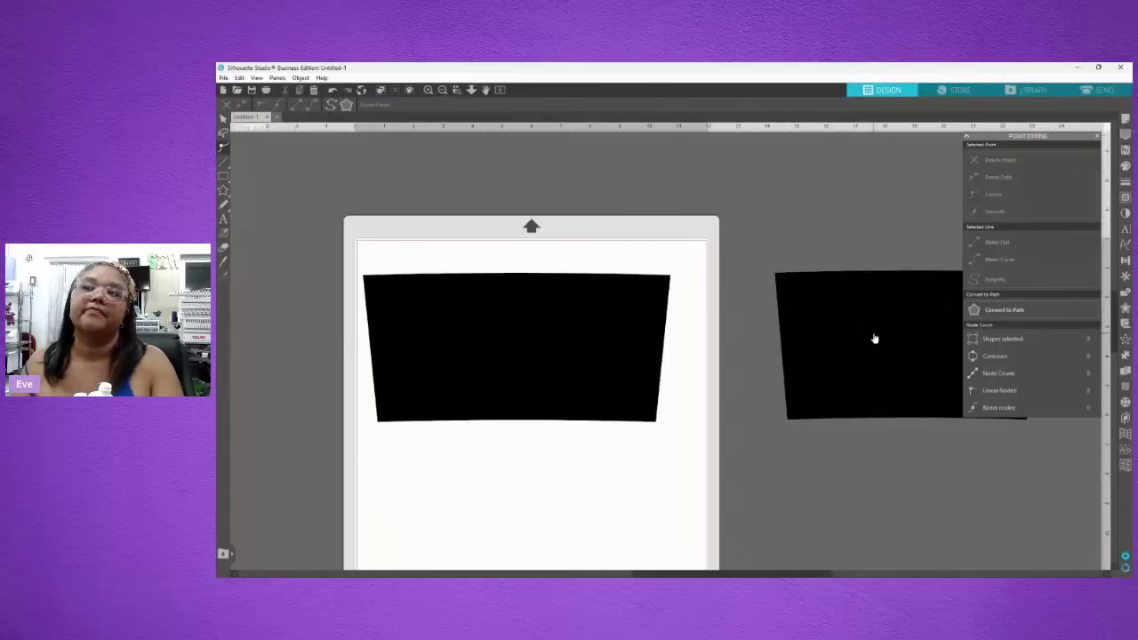
{"action": "left_click_drag", "start_coordinate": [875, 339], "coordinate": [800, 340]}
{"action": "right_click", "coordinate": [800, 341]}
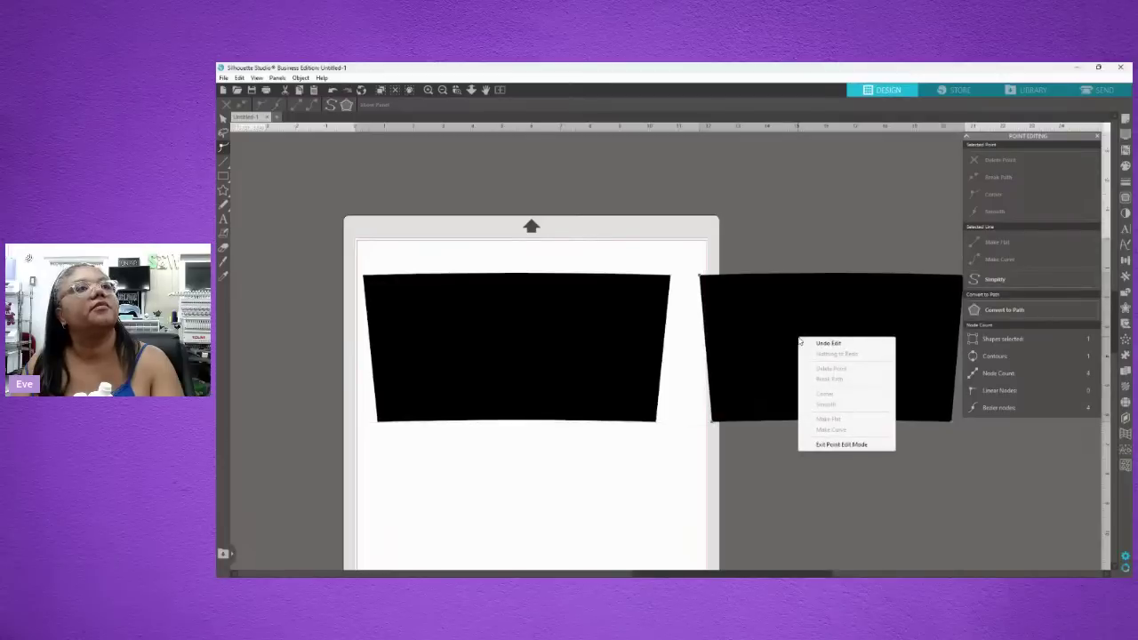
{"action": "left_click", "coordinate": [787, 294]}
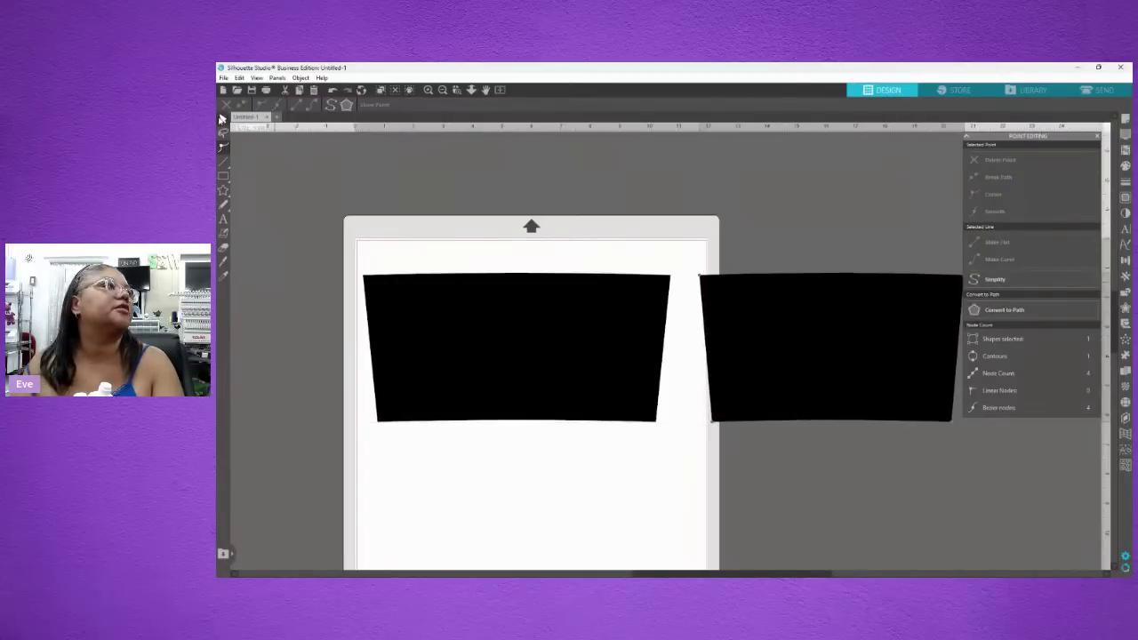
{"action": "left_click", "coordinate": [223, 118]}
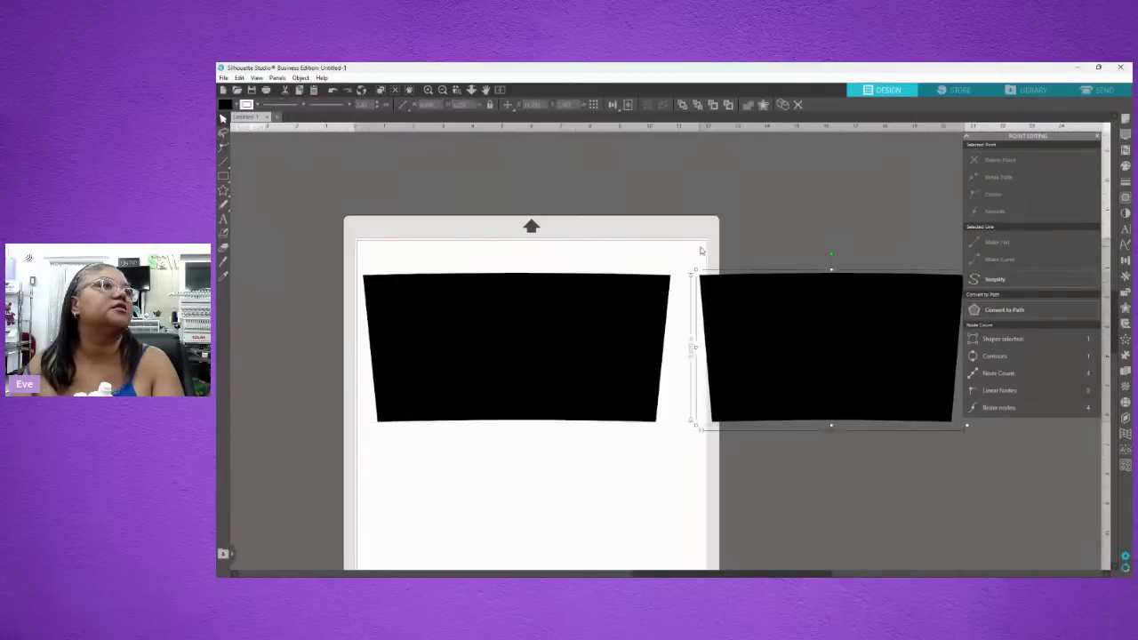
- Duplicate the smaller panel, place the copy below it and flip the copy vertically
{"action": "right_click", "coordinate": [805, 354]}
{"action": "left_click", "coordinate": [836, 185]}
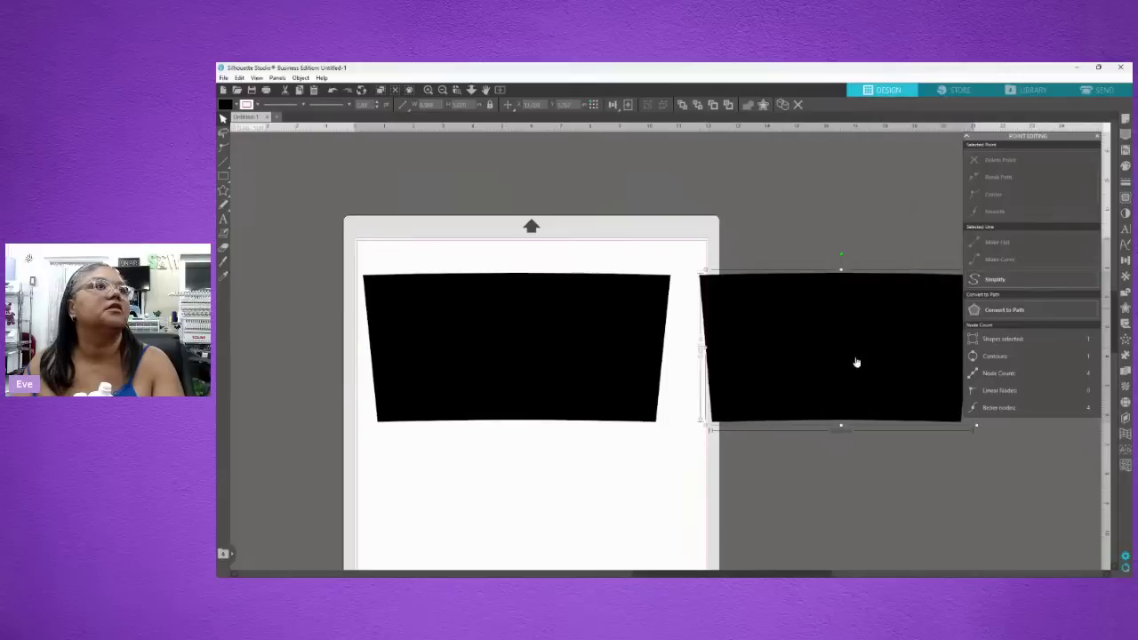
{"action": "left_click_drag", "start_coordinate": [860, 383], "coordinate": [788, 475]}
{"action": "right_click", "coordinate": [787, 475]}
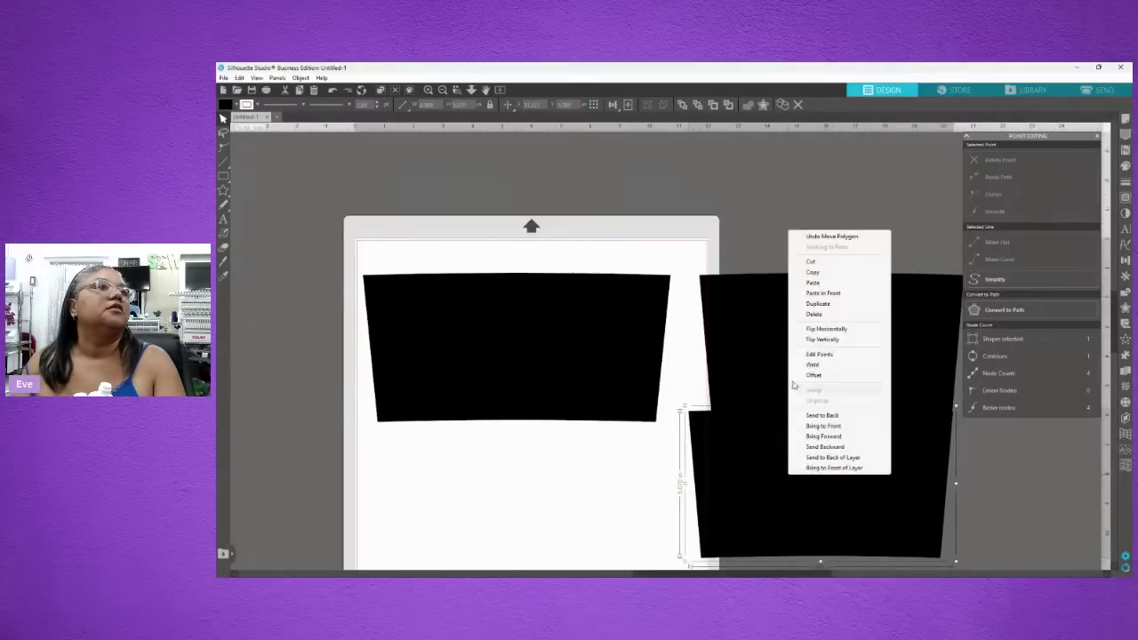
{"action": "left_click", "coordinate": [813, 340]}
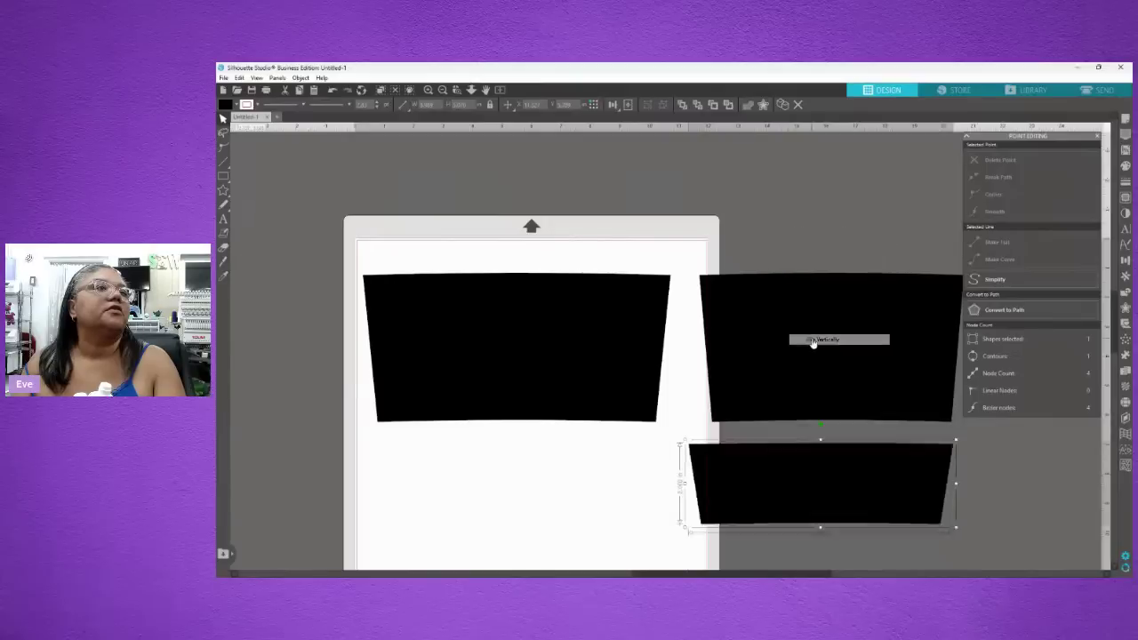
- Try the flipped copy across the gap between the two panels, and delete it
{"action": "left_click_drag", "start_coordinate": [805, 464], "coordinate": [558, 329]}
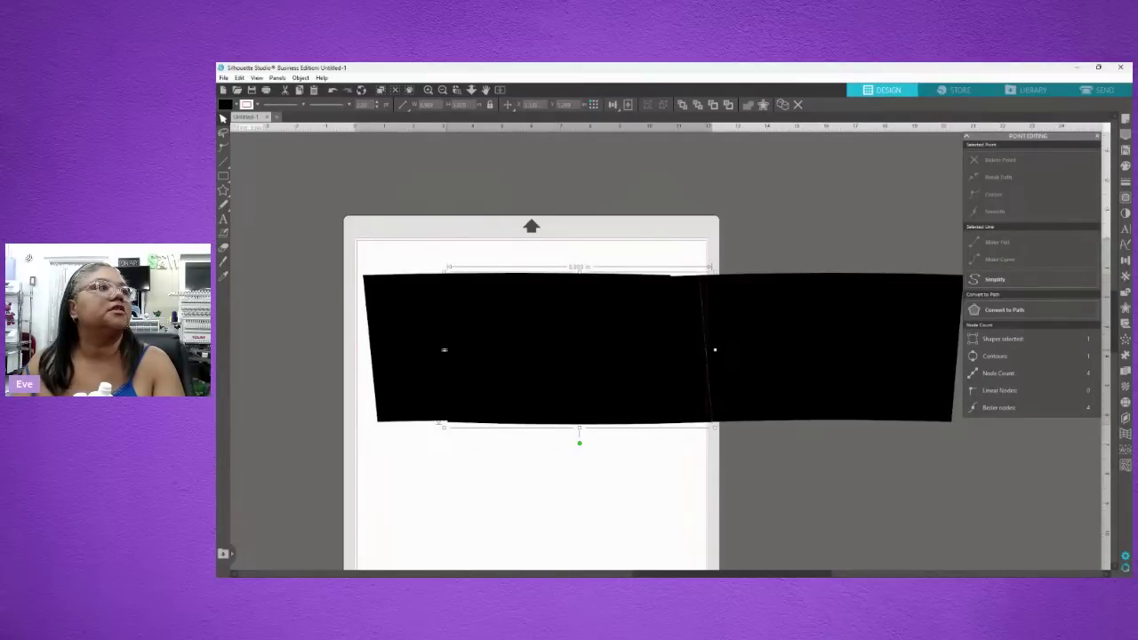
{"action": "left_click_drag", "start_coordinate": [444, 350], "coordinate": [607, 482]}
{"action": "key", "text": "Delete"}
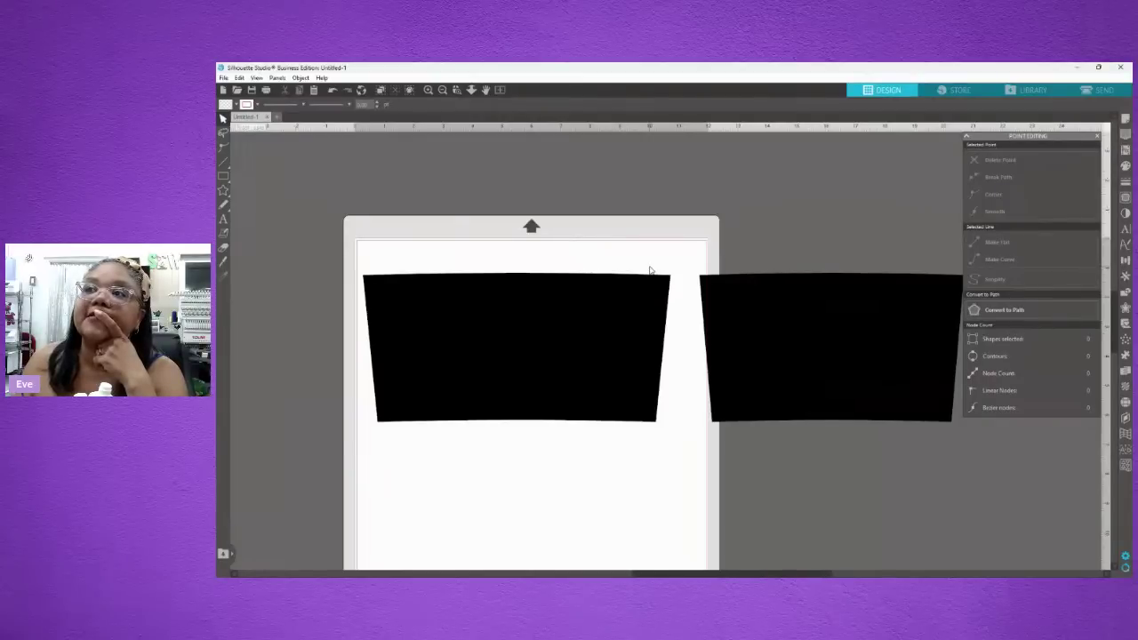
- Flip the smaller panel vertically, place it over the larger panel's outer edge and narrow it to about 1.64 in wide
{"action": "left_click_drag", "start_coordinate": [798, 331], "coordinate": [866, 328]}
{"action": "right_click", "coordinate": [867, 327]}
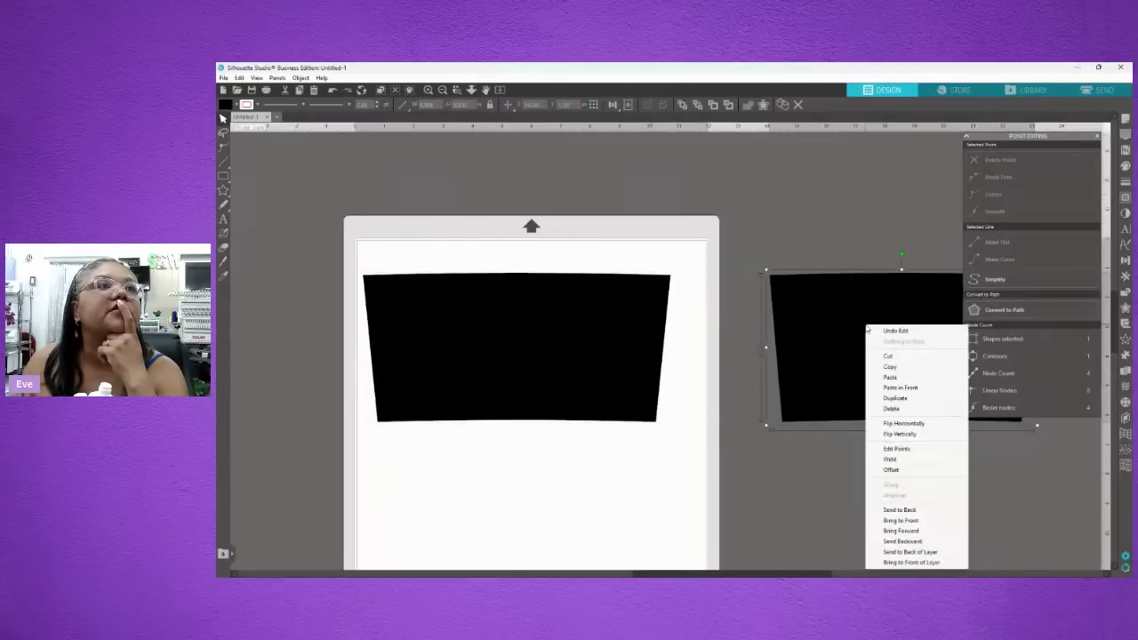
{"action": "left_click", "coordinate": [900, 434]}
{"action": "left_click_drag", "start_coordinate": [894, 394], "coordinate": [546, 386]}
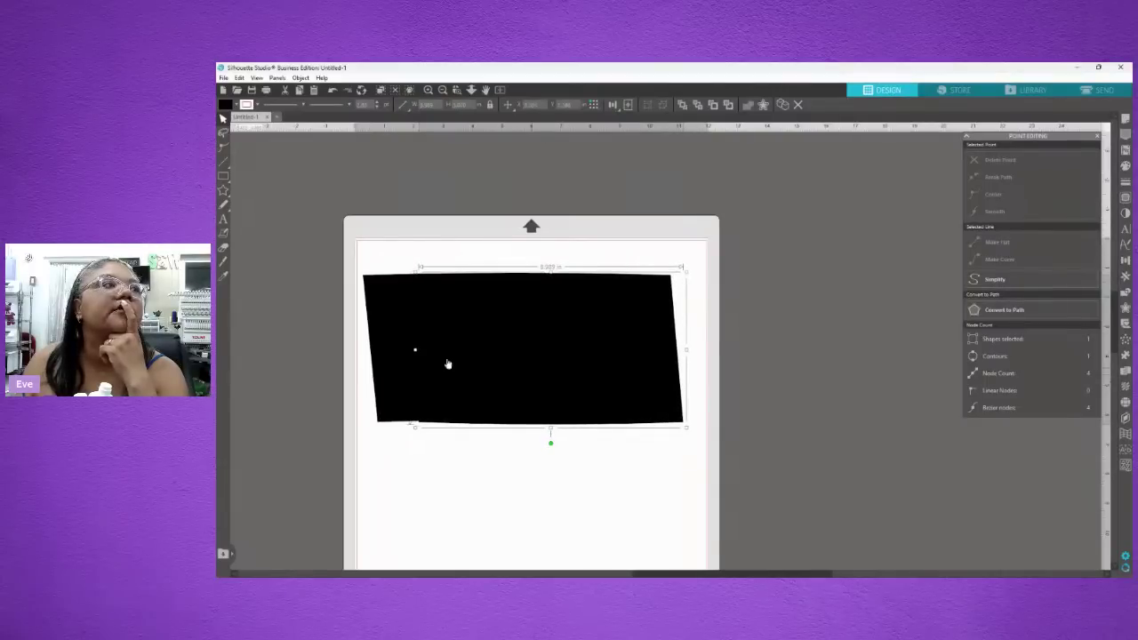
{"action": "left_click_drag", "start_coordinate": [415, 350], "coordinate": [632, 302]}
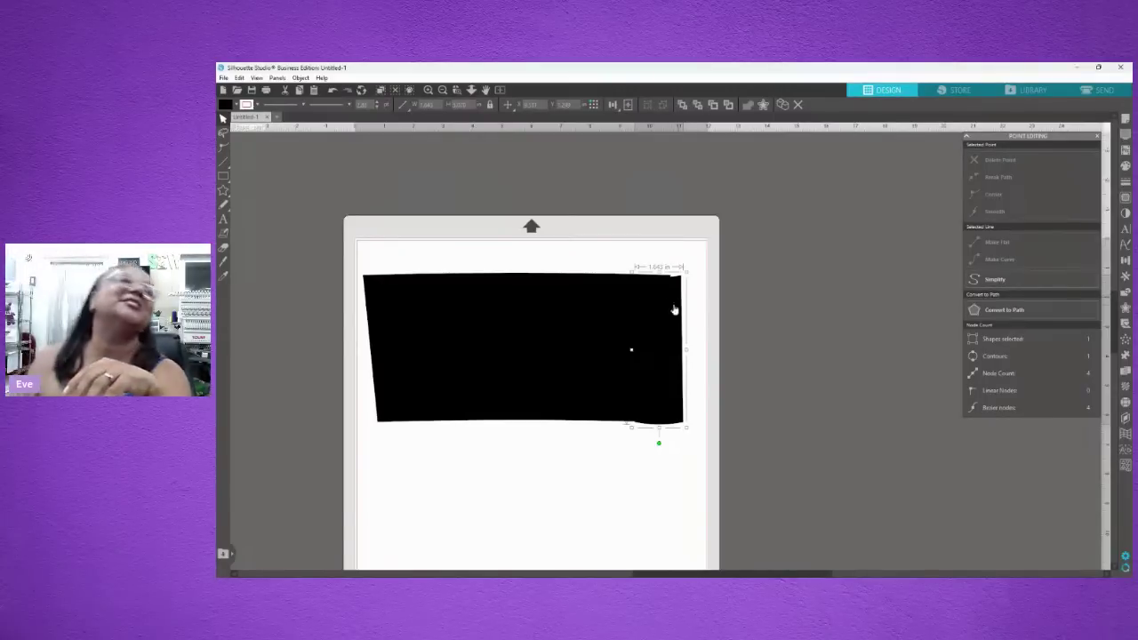
- Undo the smaller panel's narrowing, its move onto the larger panel and its vertical flip
{"action": "left_click", "coordinate": [334, 90]}
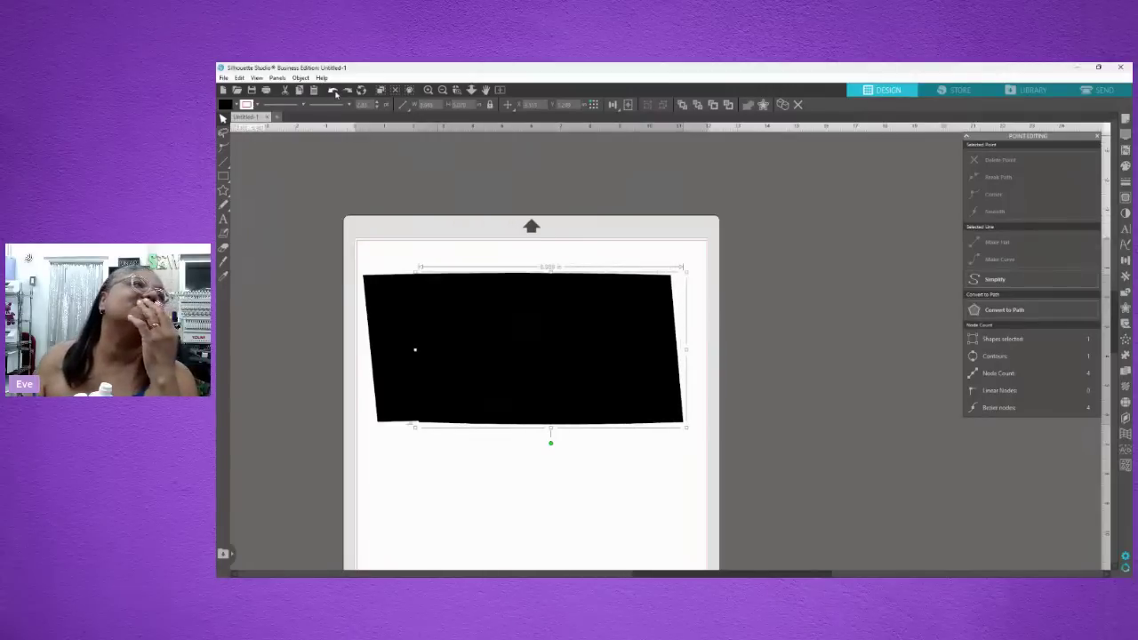
{"action": "left_click", "coordinate": [333, 90]}
{"action": "left_click", "coordinate": [334, 92]}
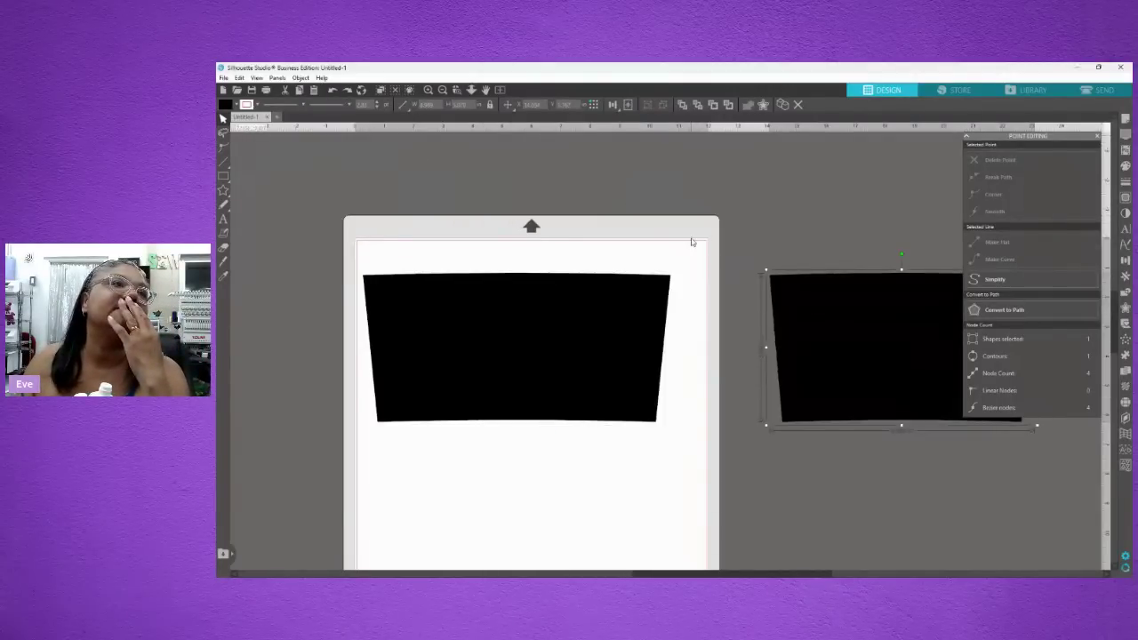
- Place the smaller panel on top of the larger one and change its fill to yellow
{"action": "left_click_drag", "start_coordinate": [886, 356], "coordinate": [530, 359]}
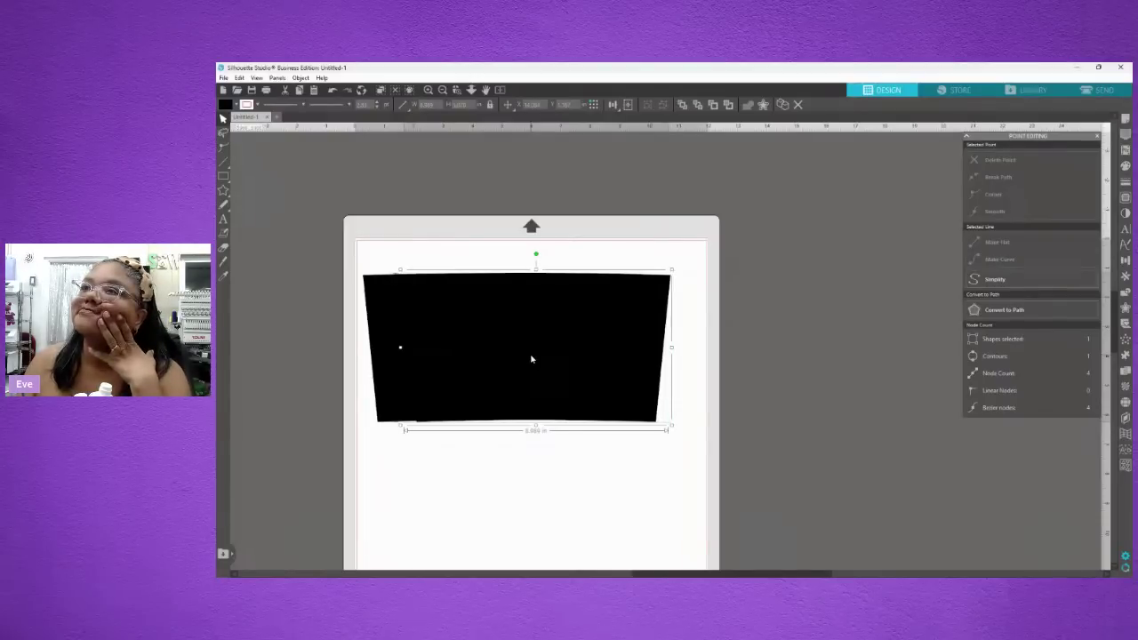
{"action": "mouse_move", "coordinate": [531, 359]}
{"action": "left_mouse_down"}
{"action": "mouse_move", "coordinate": [501, 358]}
{"action": "mouse_move", "coordinate": [543, 358]}
{"action": "mouse_move", "coordinate": [522, 359]}
{"action": "left_mouse_up"}
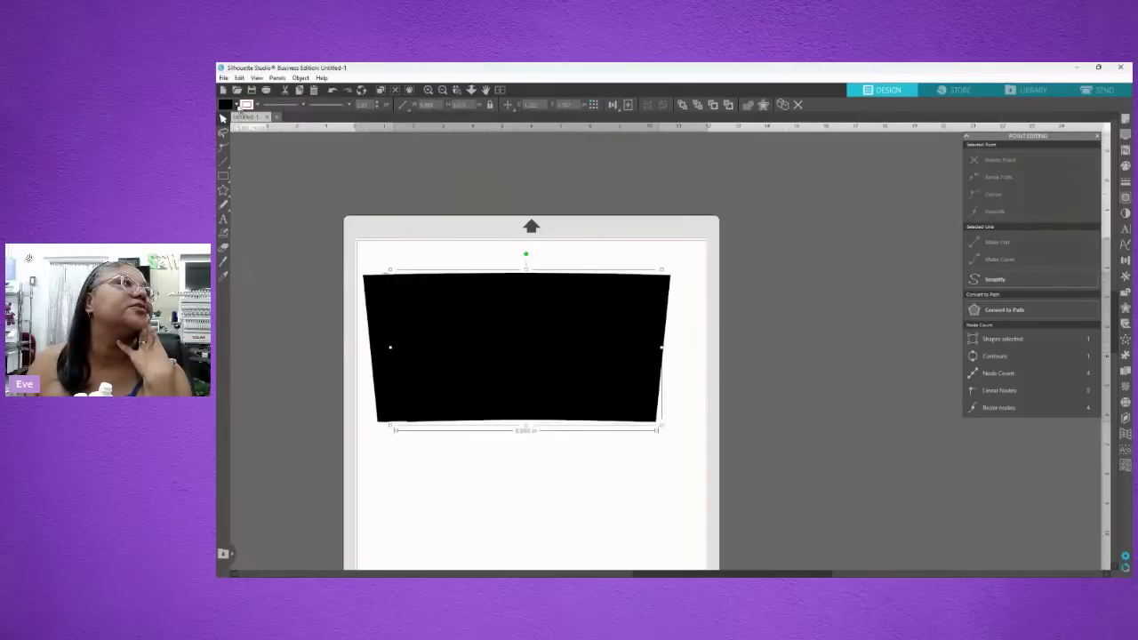
{"action": "left_click", "coordinate": [244, 105]}
{"action": "left_click", "coordinate": [307, 157]}
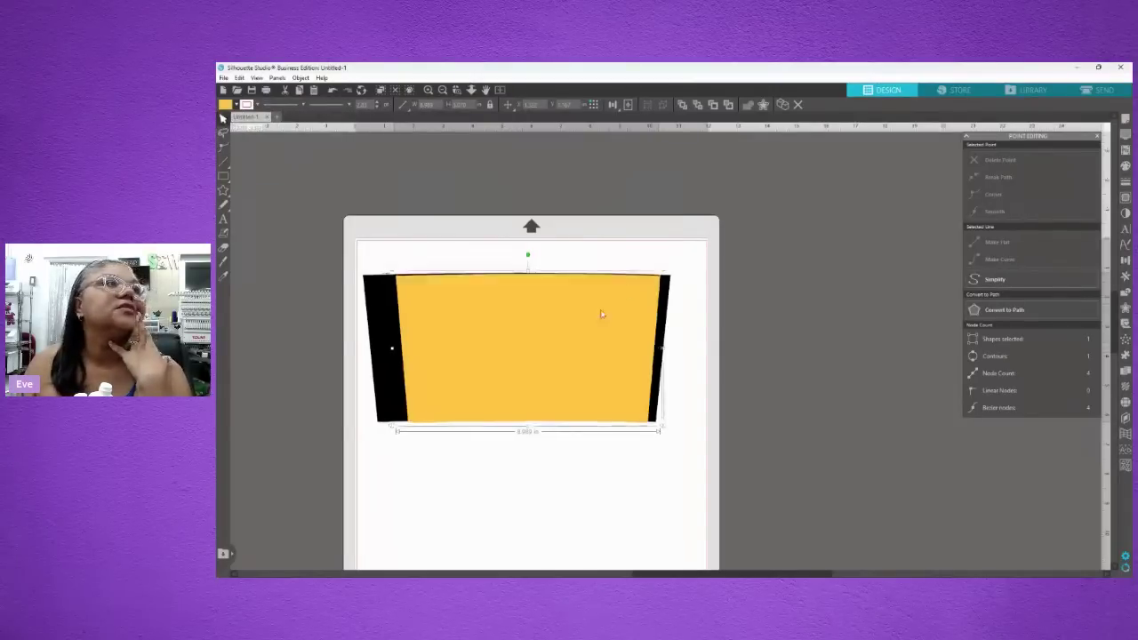
- Move the yellow panel back beside the black one so that their upper corners touch
{"action": "left_click_drag", "start_coordinate": [595, 313], "coordinate": [872, 312]}
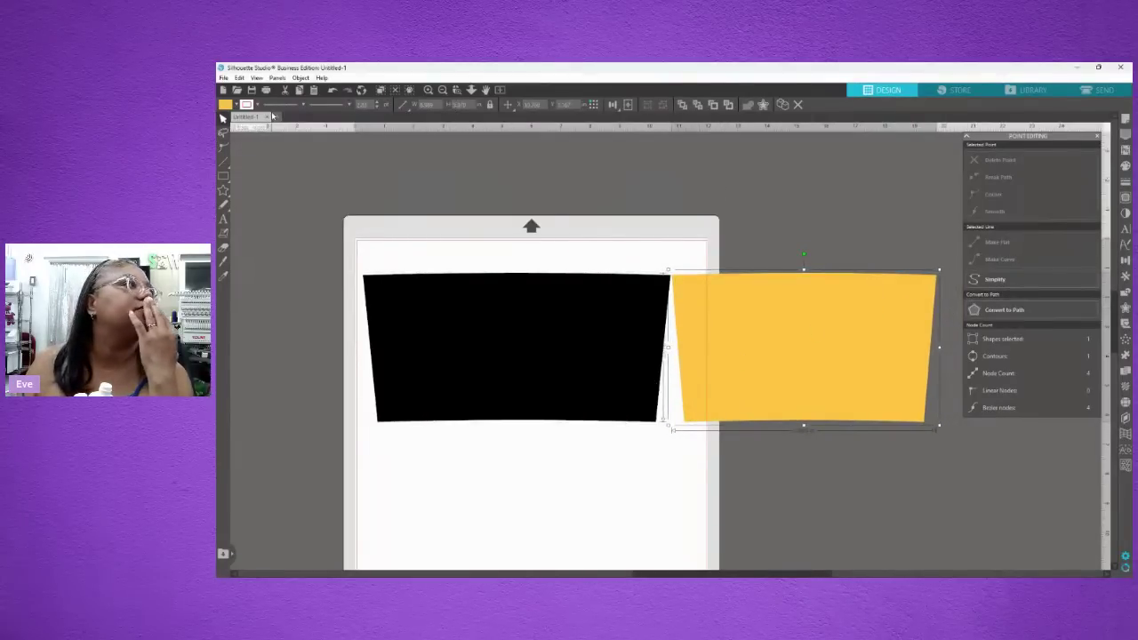
{"action": "mouse_move", "coordinate": [227, 177]}
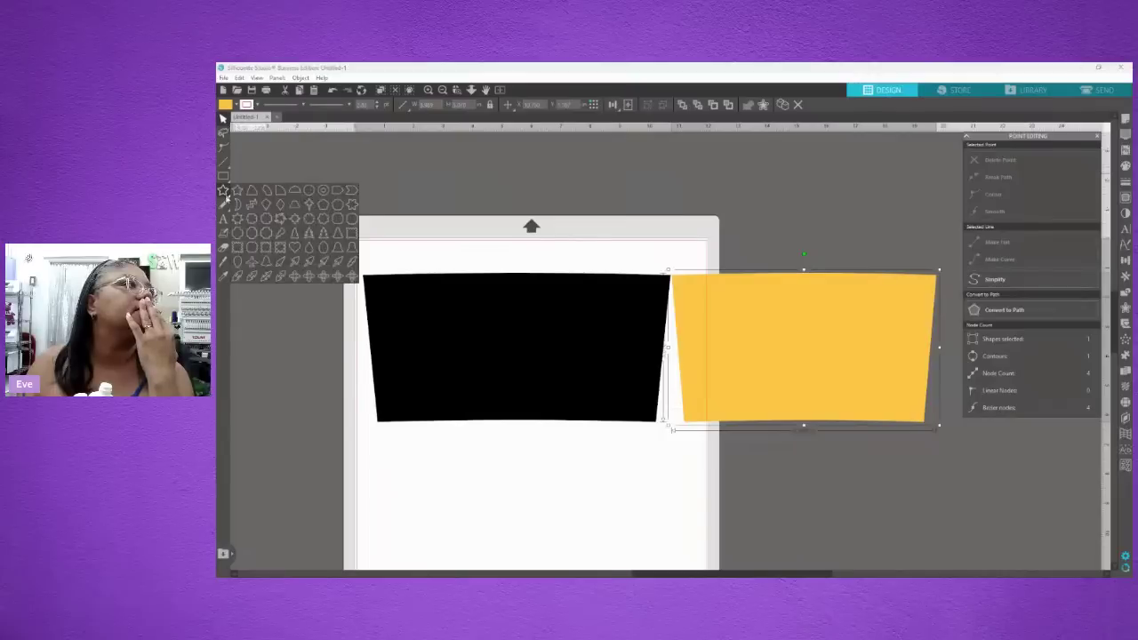
- Try to draw a freehand shape in the gap between the black and yellow panels
{"action": "mouse_move", "coordinate": [225, 204]}
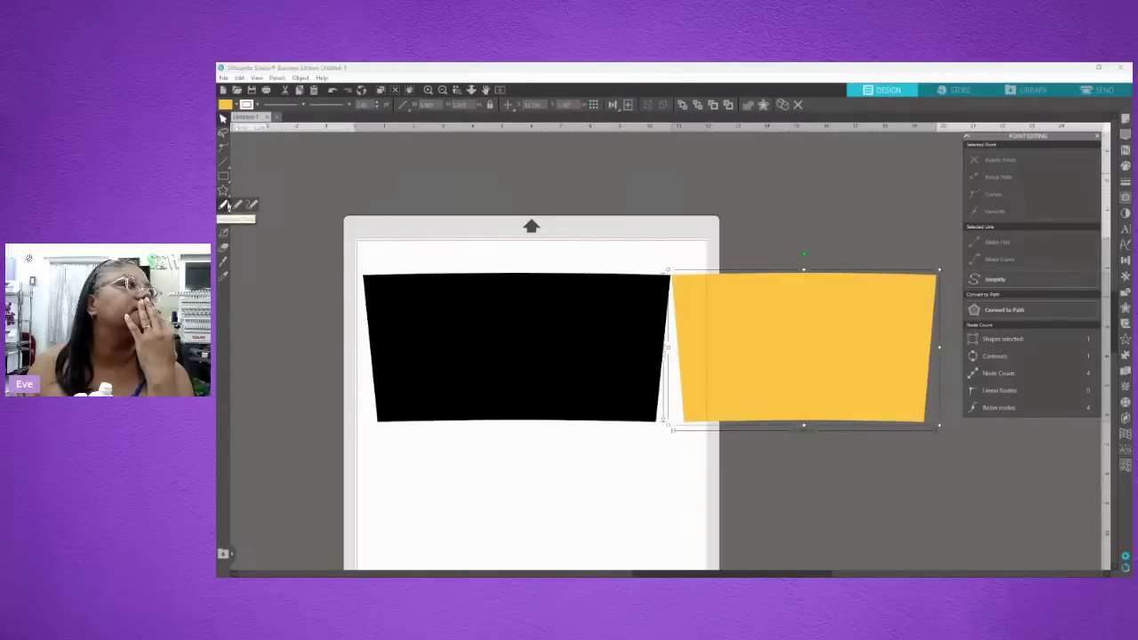
{"action": "mouse_move", "coordinate": [219, 161]}
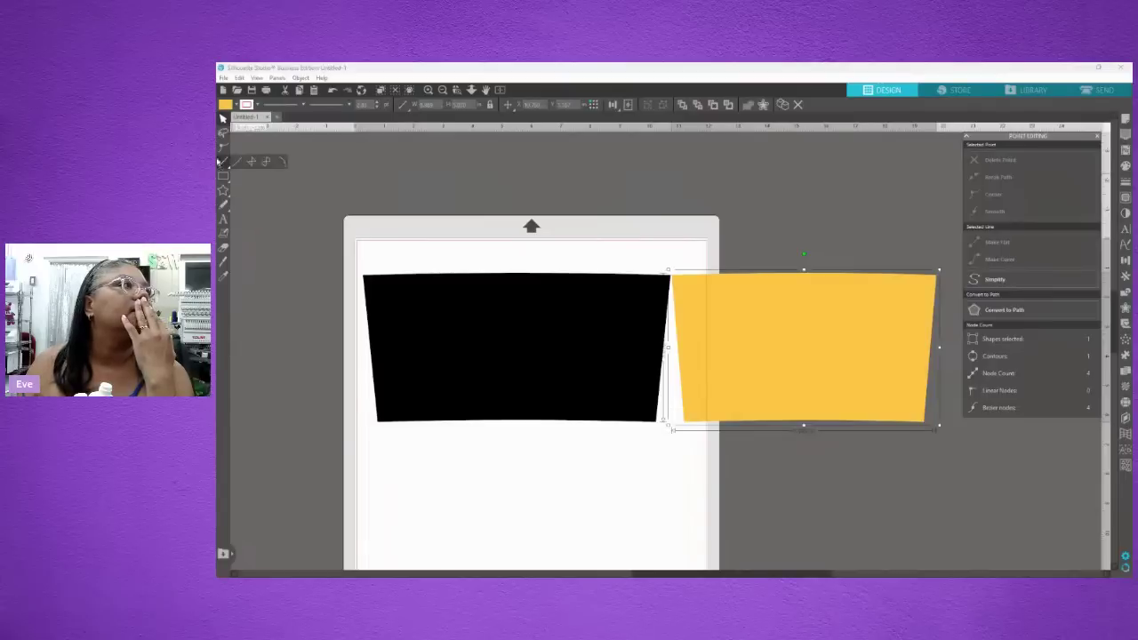
{"action": "left_click", "coordinate": [236, 206]}
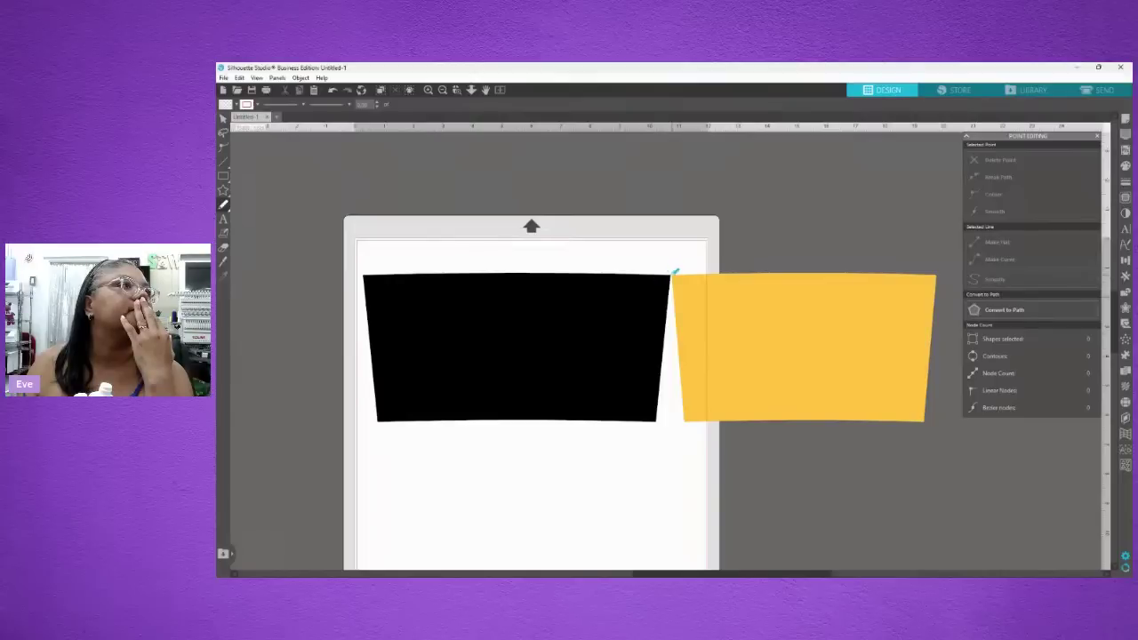
{"action": "left_click", "coordinate": [673, 273]}
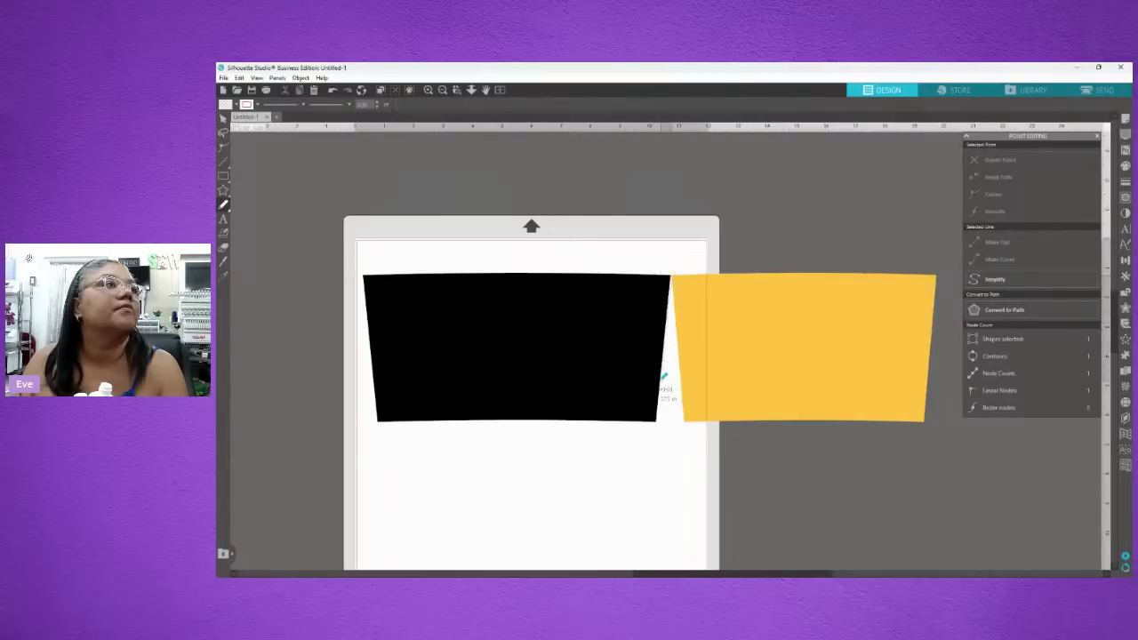
{"action": "double_click", "coordinate": [672, 414]}
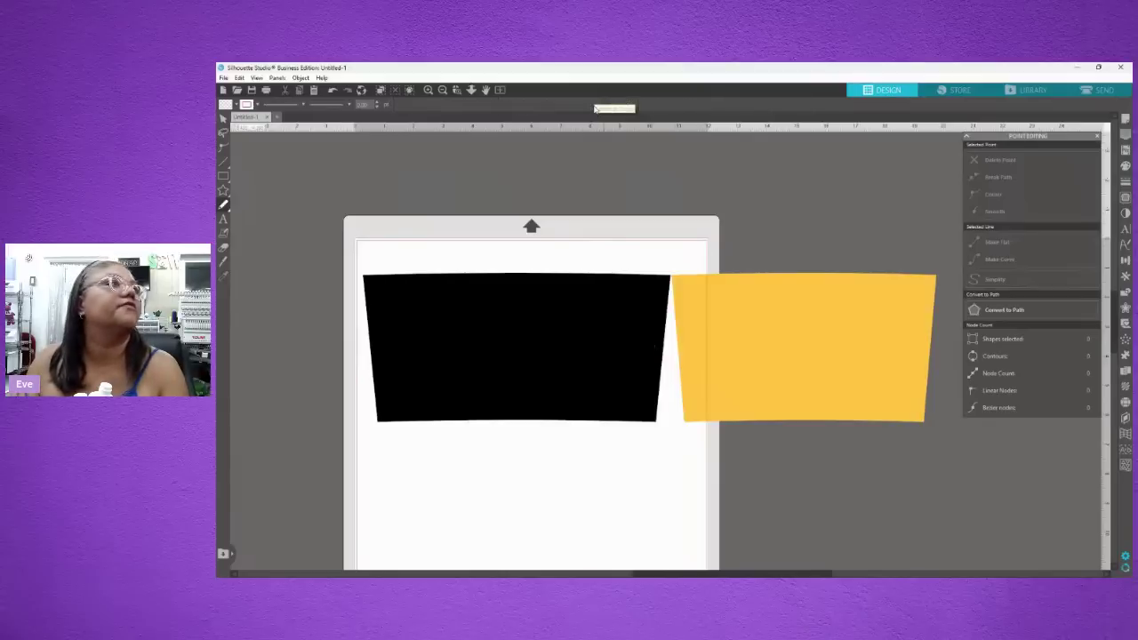
{"action": "key", "text": "Escape"}
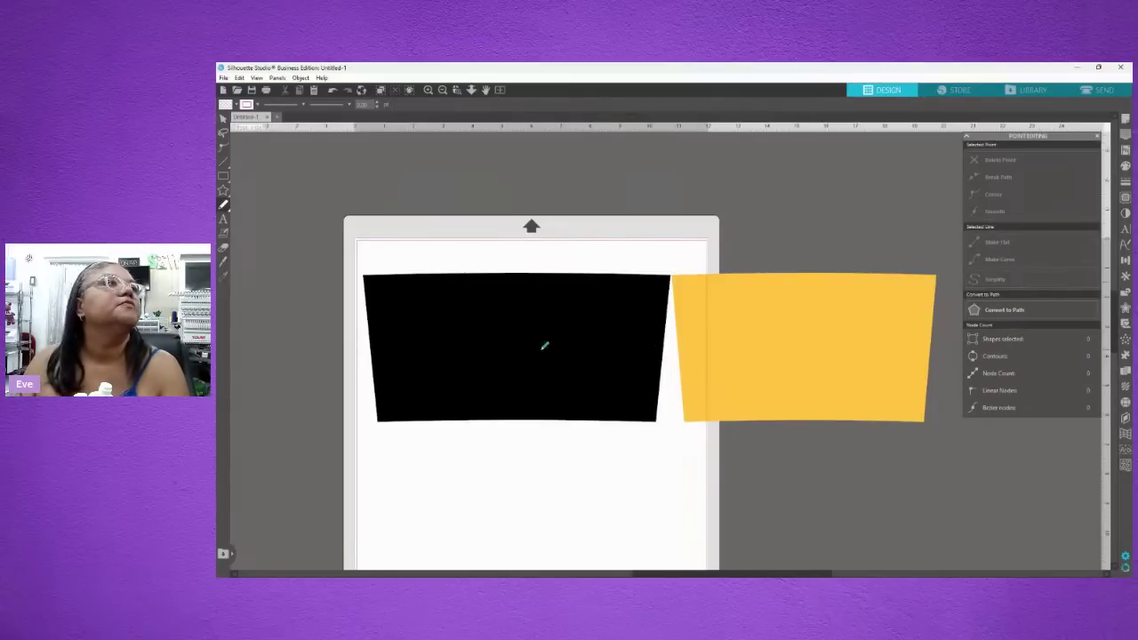
- Try out a preset polygon shape above the black panel's upper edge, and delete it
{"action": "left_click", "coordinate": [428, 90]}
{"action": "mouse_move", "coordinate": [224, 175]}
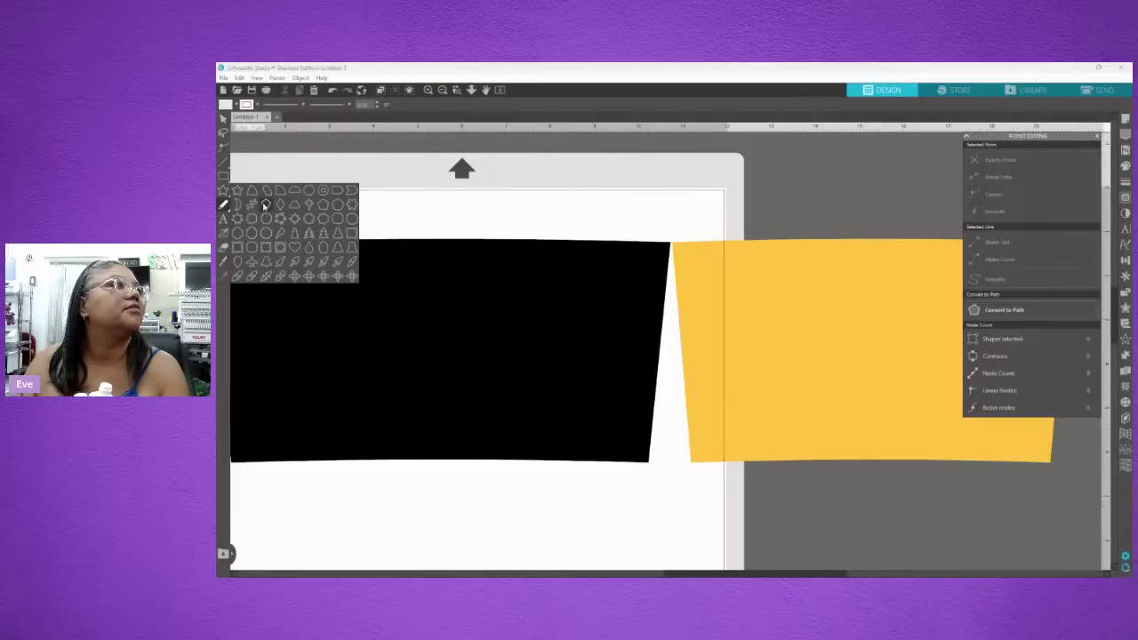
{"action": "left_click", "coordinate": [265, 204]}
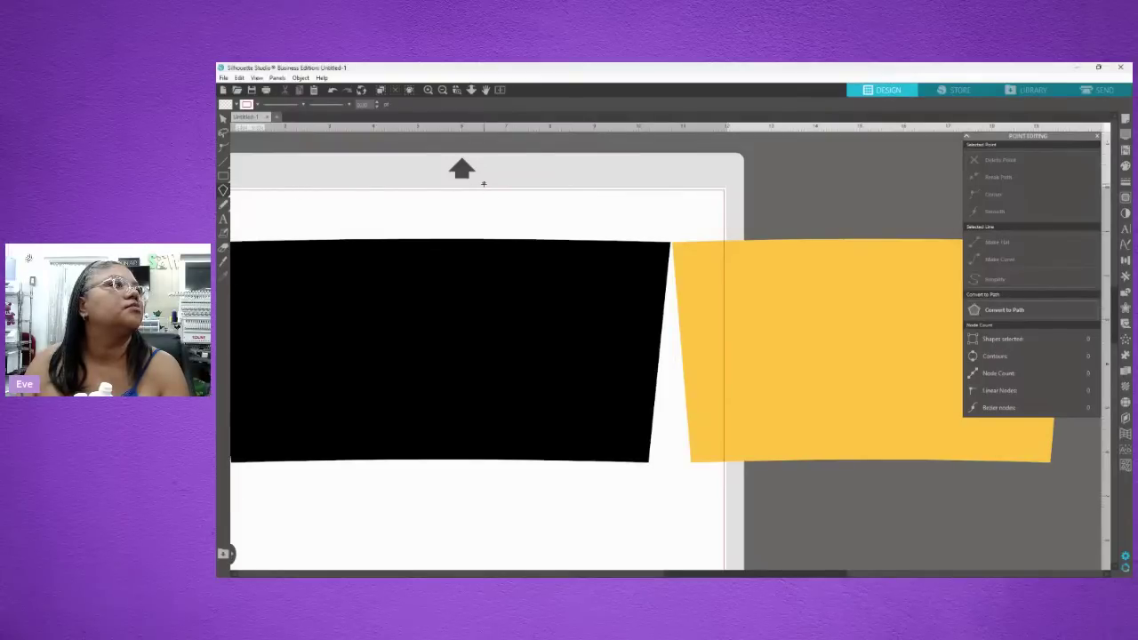
{"action": "left_click_drag", "start_coordinate": [484, 184], "coordinate": [530, 230]}
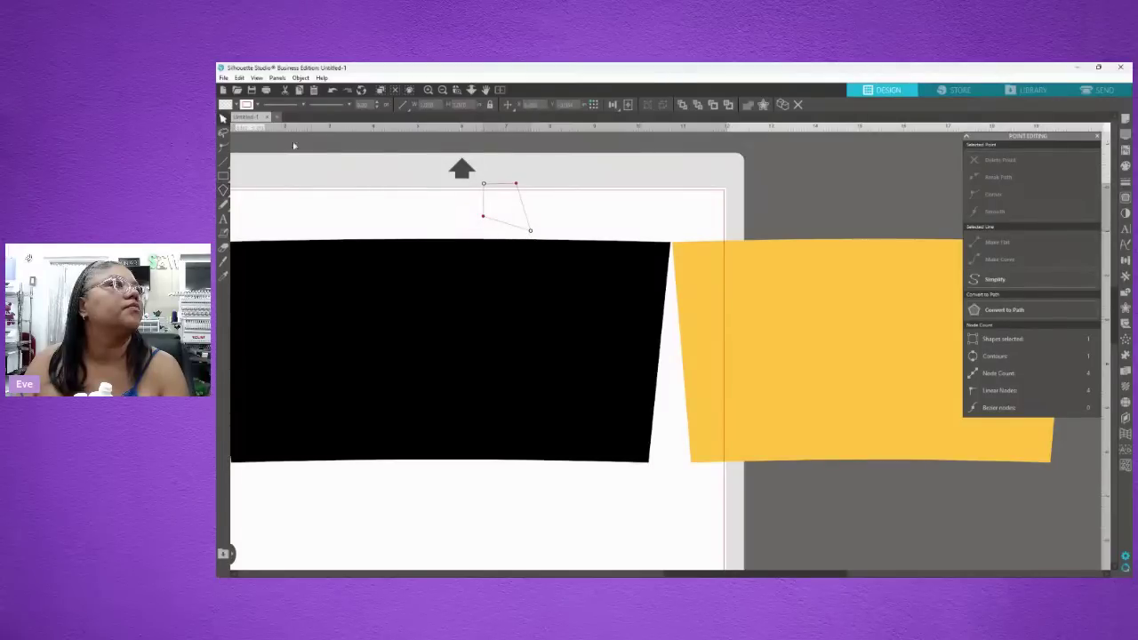
{"action": "left_click", "coordinate": [504, 186]}
{"action": "left_click", "coordinate": [504, 186]}
{"action": "left_click", "coordinate": [506, 185]}
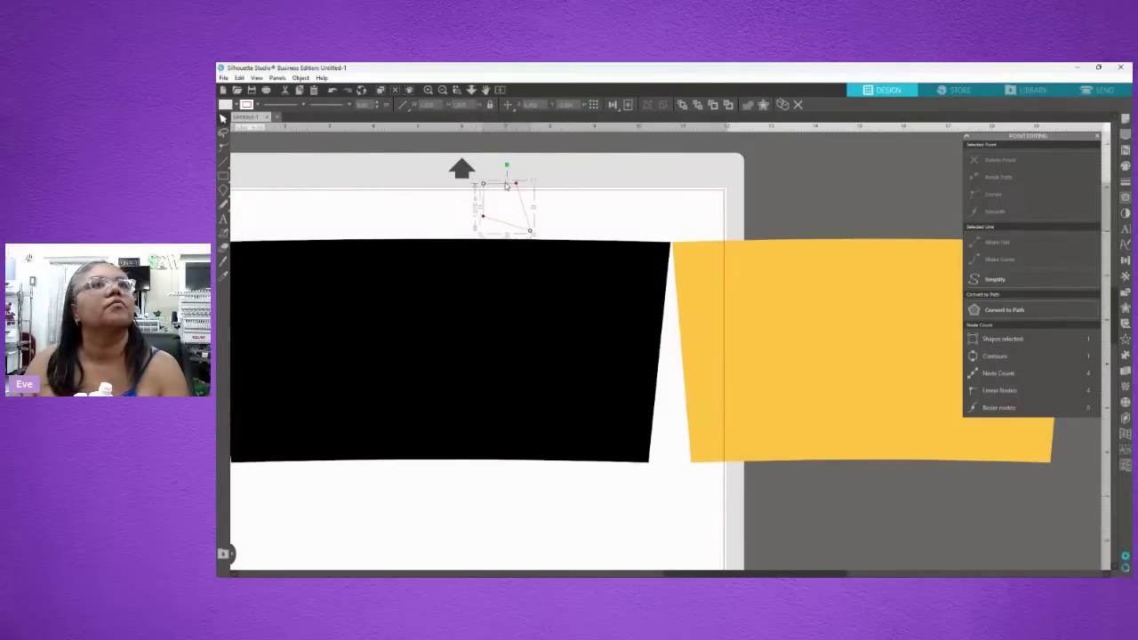
{"action": "left_click_drag", "start_coordinate": [487, 187], "coordinate": [507, 204]}
{"action": "key", "text": "Delete"}
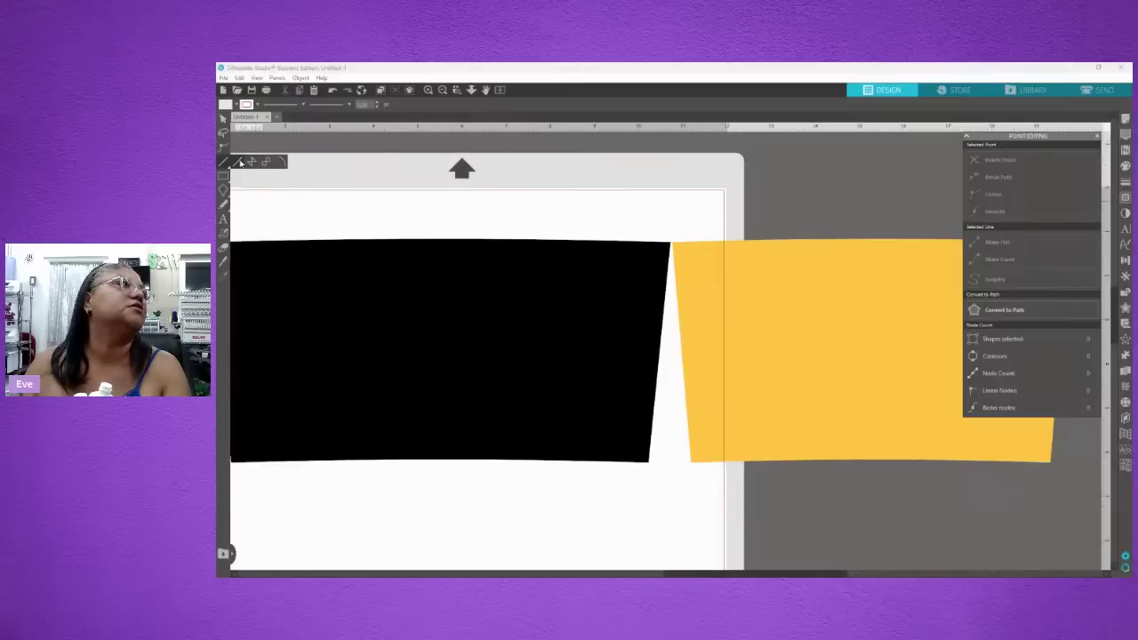
- Draw a straight vertical line down the gap from the panels' touching upper corners, and remove the stray diagonal line above the black panel
{"action": "left_click", "coordinate": [257, 166]}
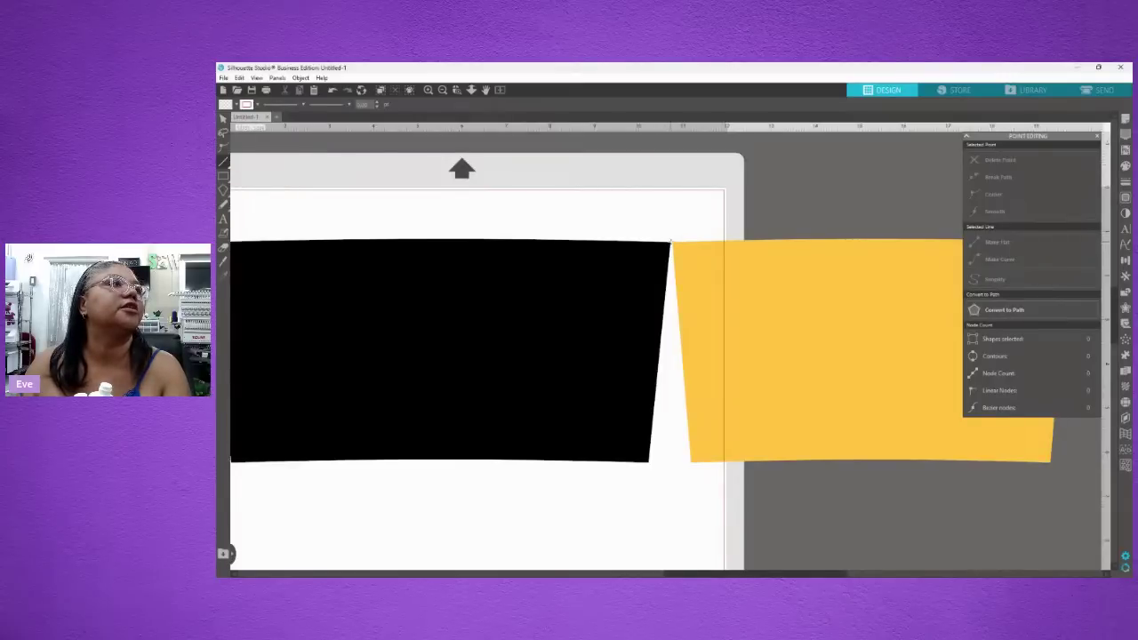
{"action": "mouse_move", "coordinate": [671, 241]}
{"action": "left_mouse_down"}
{"action": "mouse_move", "coordinate": [658, 356]}
{"action": "mouse_move", "coordinate": [668, 464]}
{"action": "left_mouse_up"}
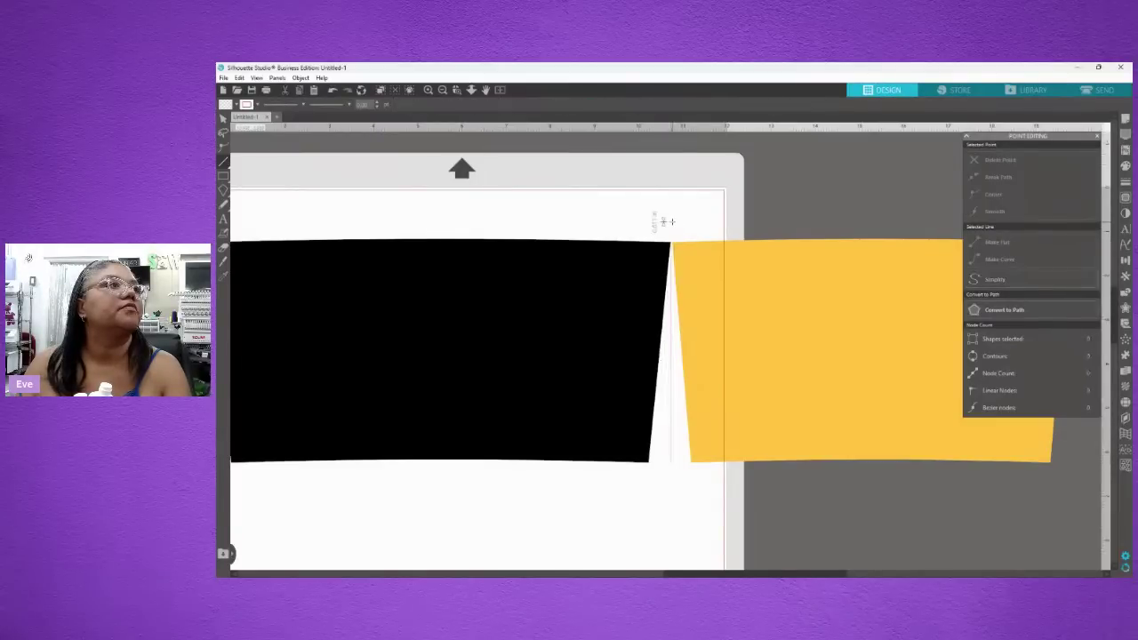
{"action": "mouse_move", "coordinate": [671, 222]}
{"action": "left_mouse_down"}
{"action": "mouse_move", "coordinate": [572, 183]}
{"action": "mouse_move", "coordinate": [504, 196]}
{"action": "left_mouse_up"}
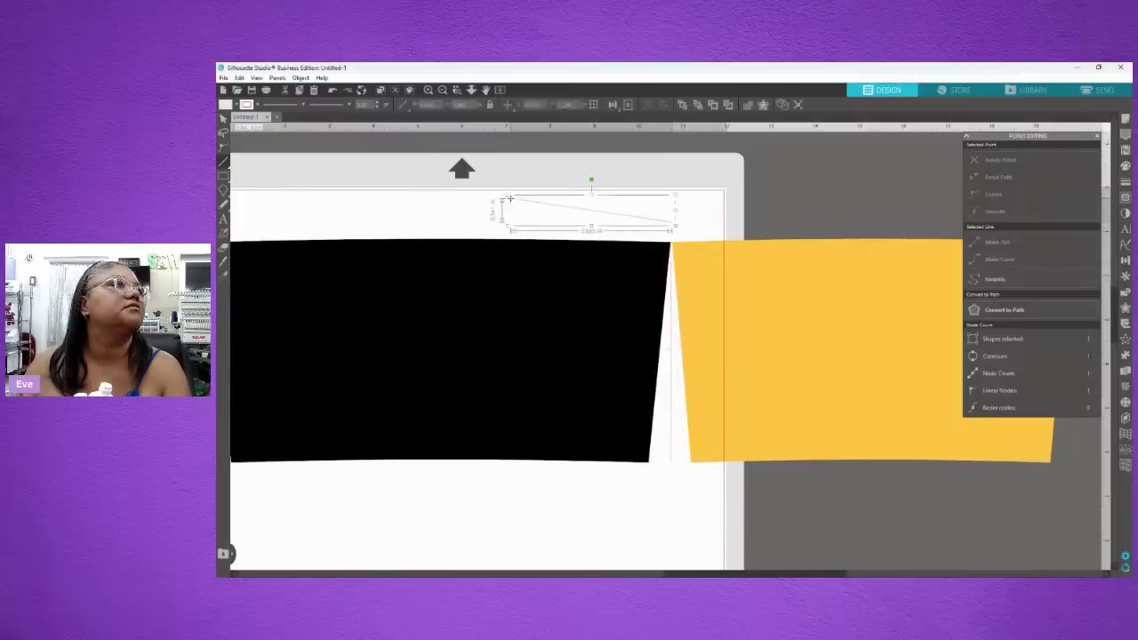
{"action": "left_click", "coordinate": [223, 119]}
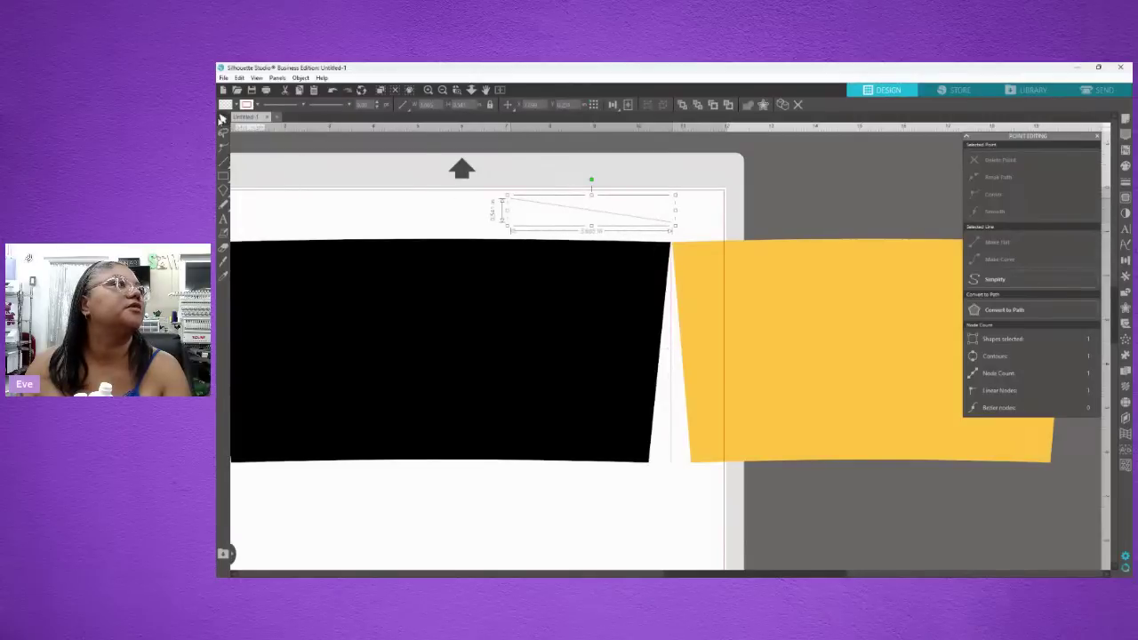
{"action": "left_click", "coordinate": [551, 213]}
- Rotate the vertical line to the slant of the black panel's side edge and move it onto that edge
{"action": "left_click", "coordinate": [672, 382]}
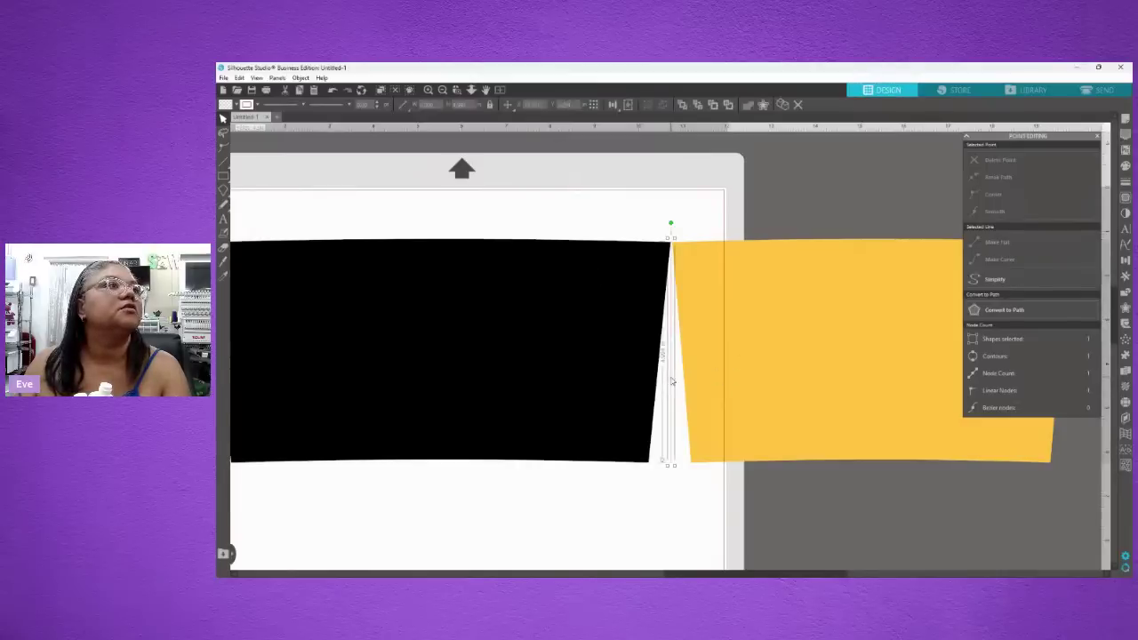
{"action": "left_click_drag", "start_coordinate": [671, 227], "coordinate": [690, 229]}
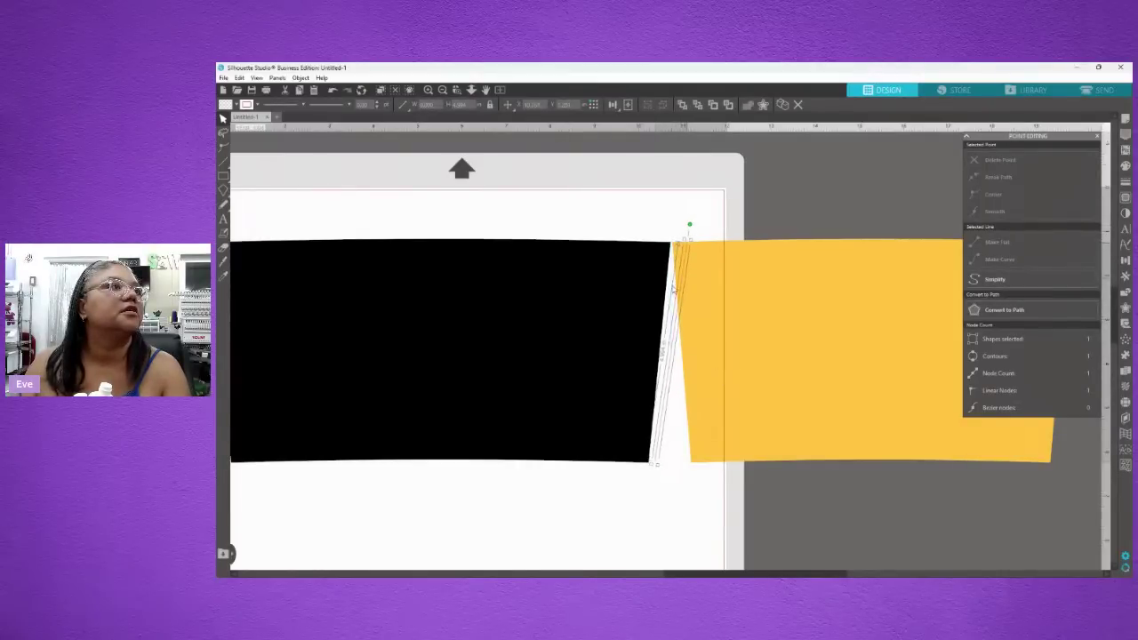
{"action": "left_click_drag", "start_coordinate": [673, 330], "coordinate": [659, 332]}
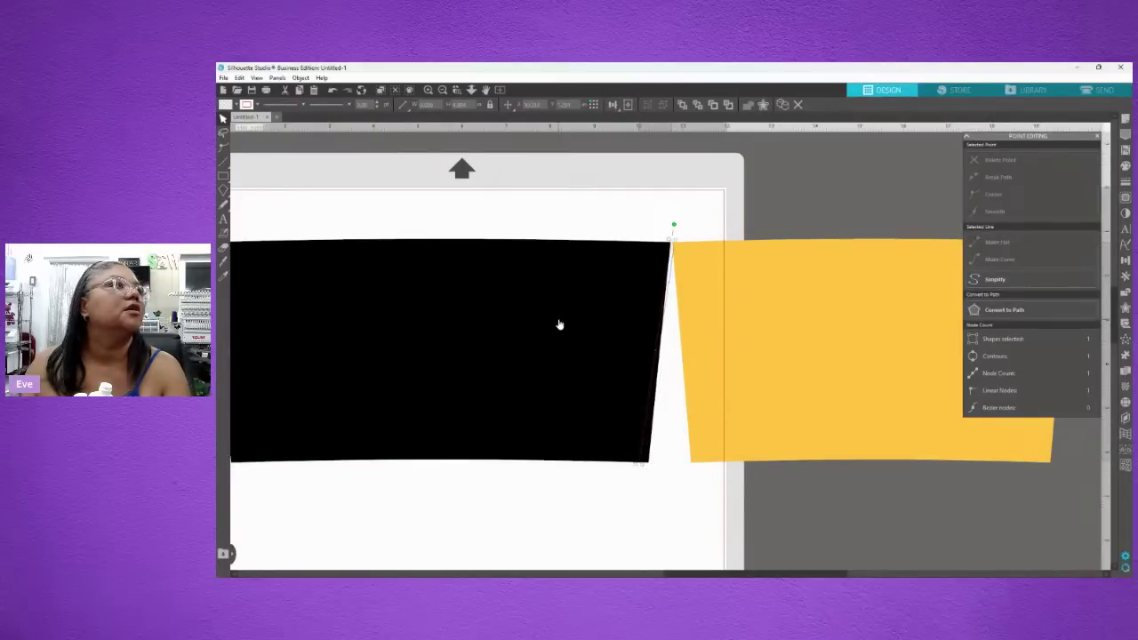
- Change the black panel's fill to light pink
{"action": "left_click", "coordinate": [559, 323]}
{"action": "left_click", "coordinate": [236, 105]}
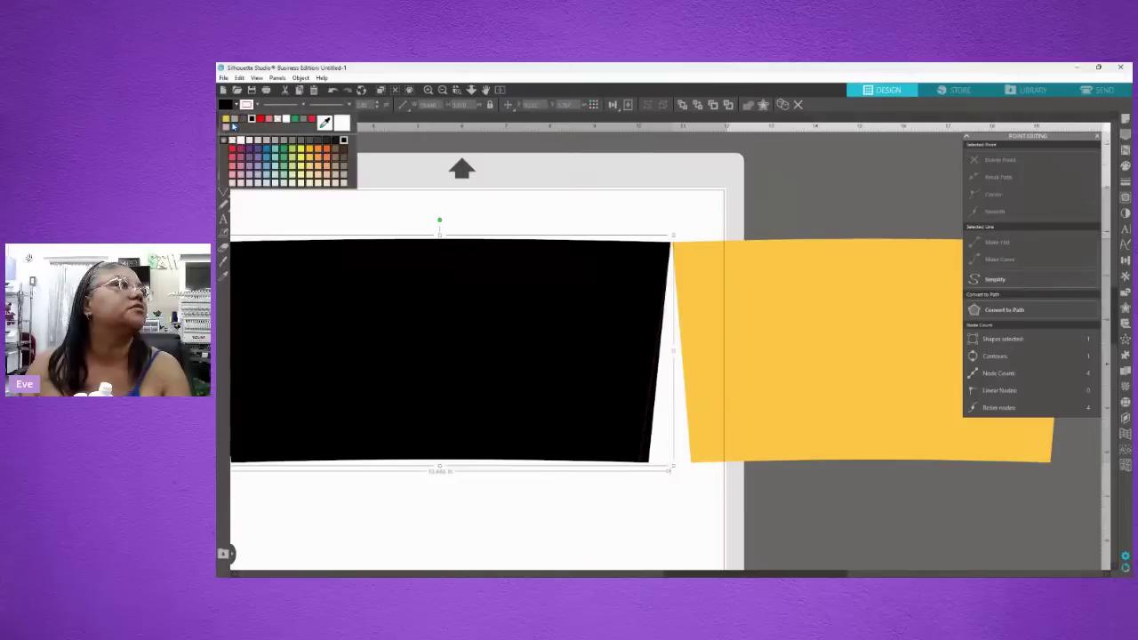
{"action": "left_click", "coordinate": [232, 171]}
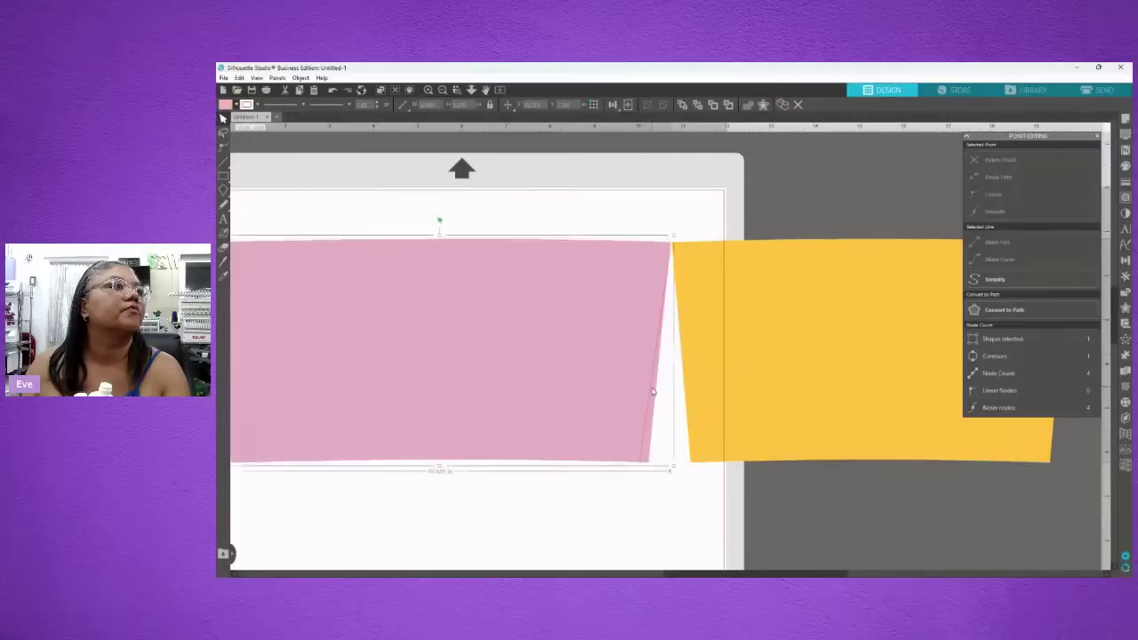
- Adjust the line's angle and position to match the pink panel's slanted side edge, and move the panel clear of the line
{"action": "left_click_drag", "start_coordinate": [652, 391], "coordinate": [643, 352]}
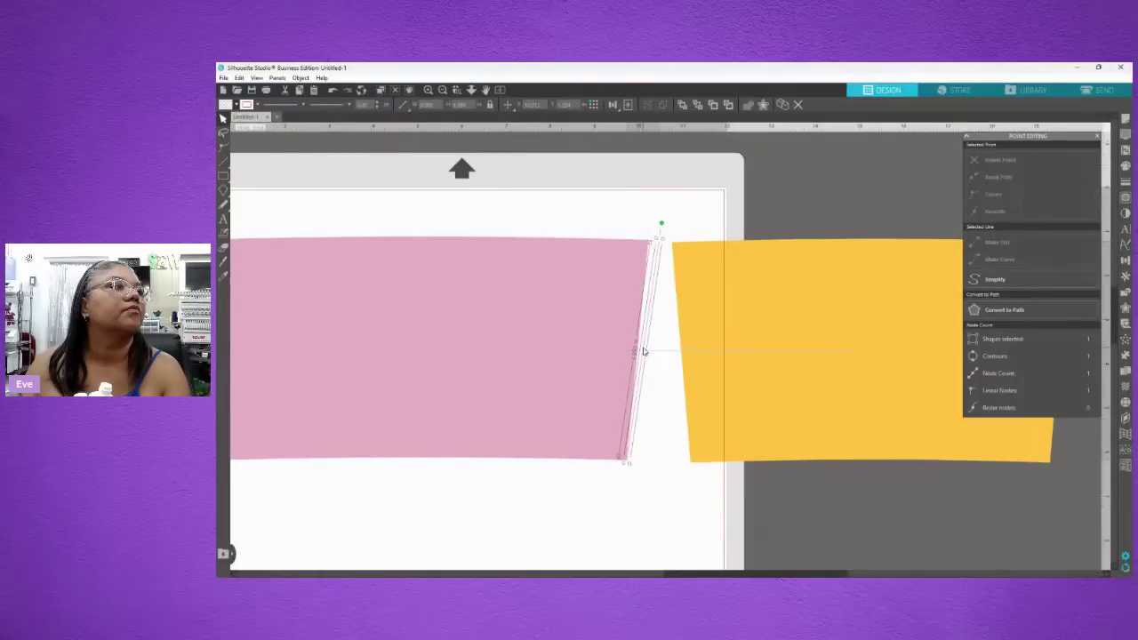
{"action": "left_click_drag", "start_coordinate": [662, 228], "coordinate": [655, 224]}
{"action": "left_click_drag", "start_coordinate": [650, 306], "coordinate": [644, 303]}
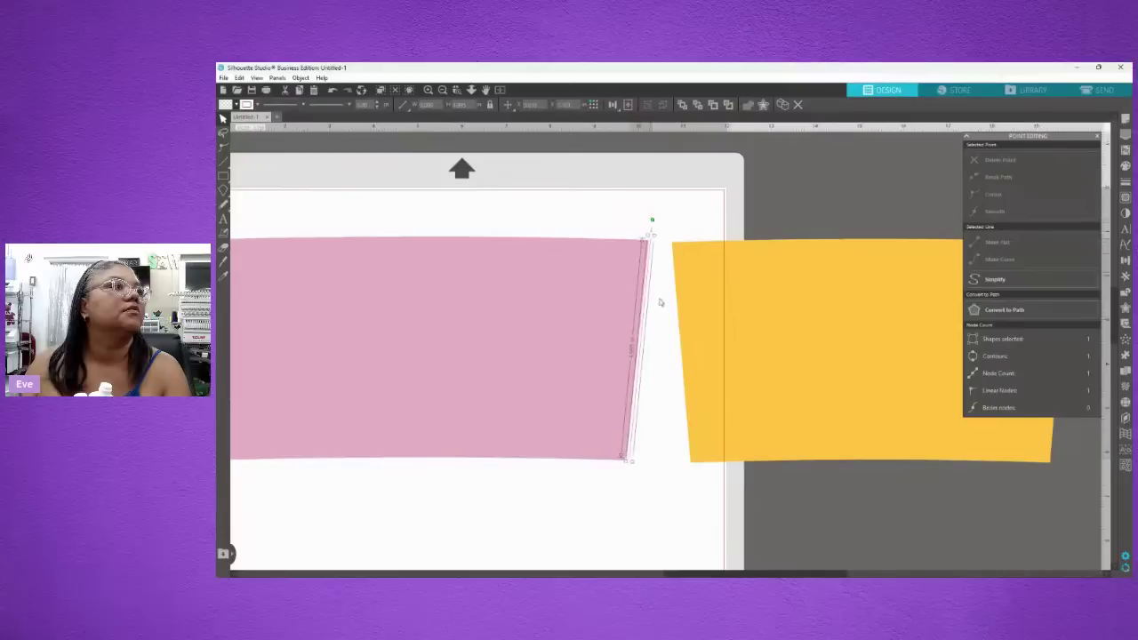
{"action": "left_click_drag", "start_coordinate": [647, 304], "coordinate": [644, 307]}
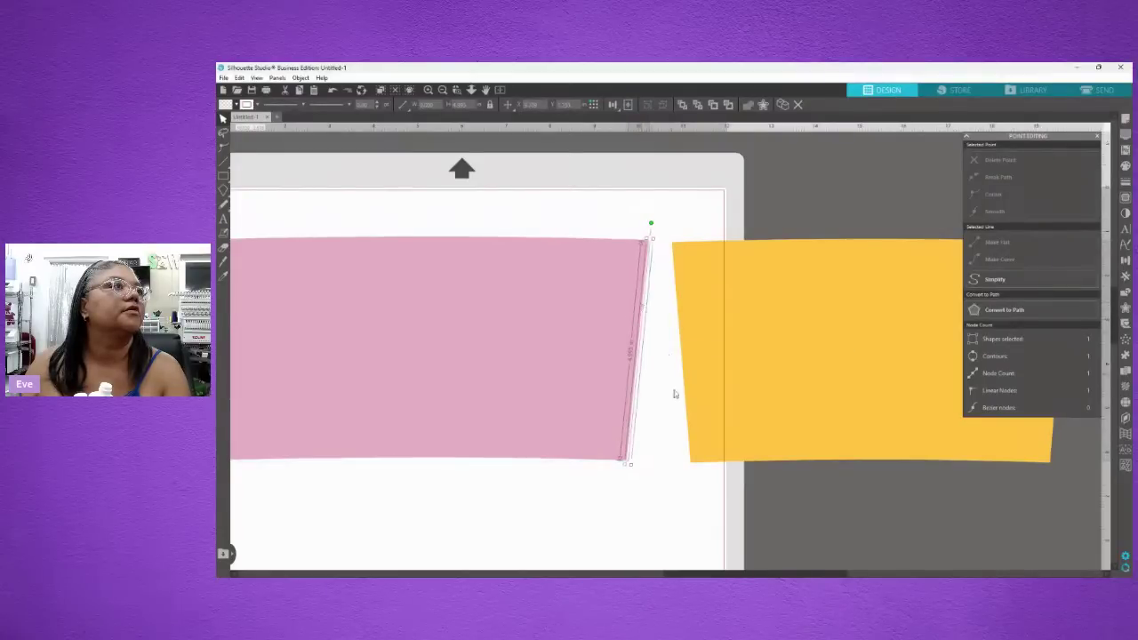
{"action": "left_click", "coordinate": [647, 484]}
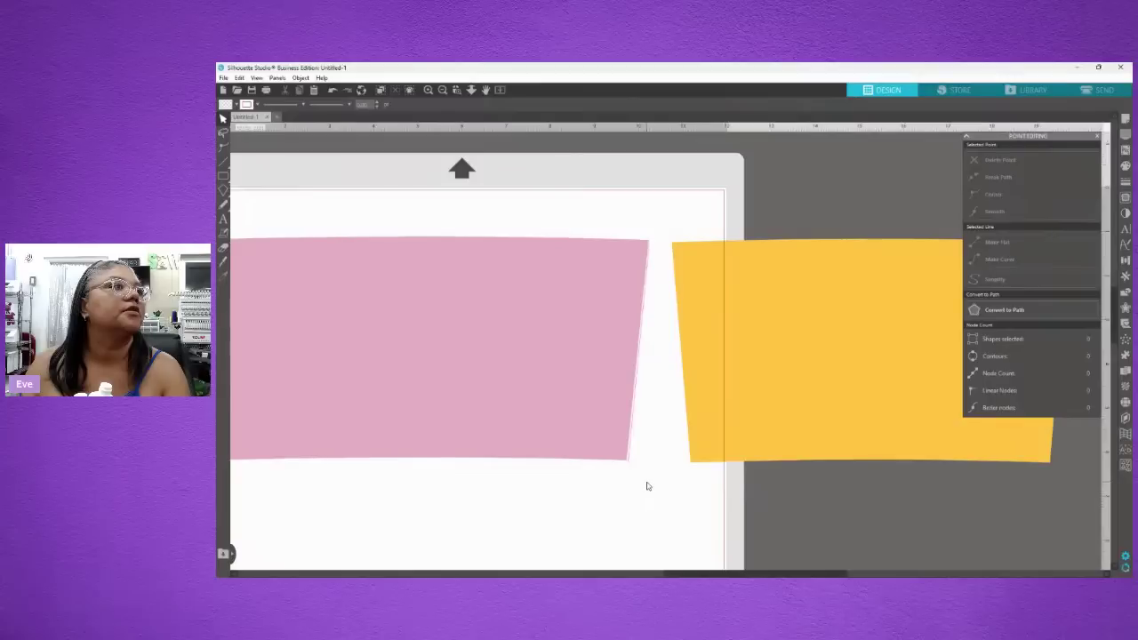
{"action": "left_click", "coordinate": [630, 417]}
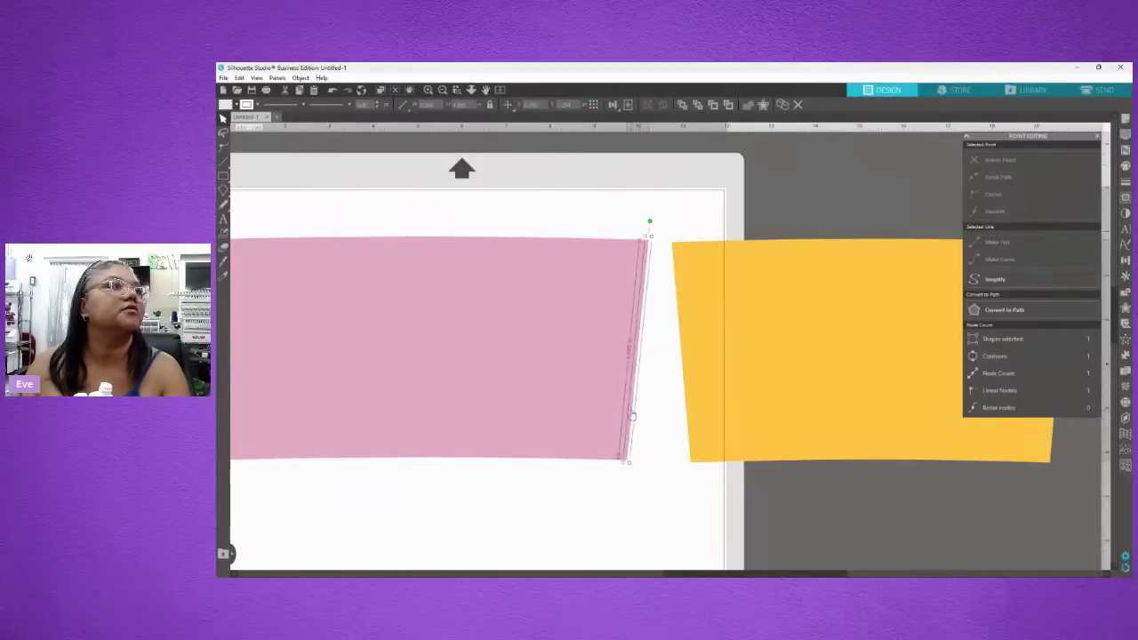
{"action": "left_click", "coordinate": [664, 457]}
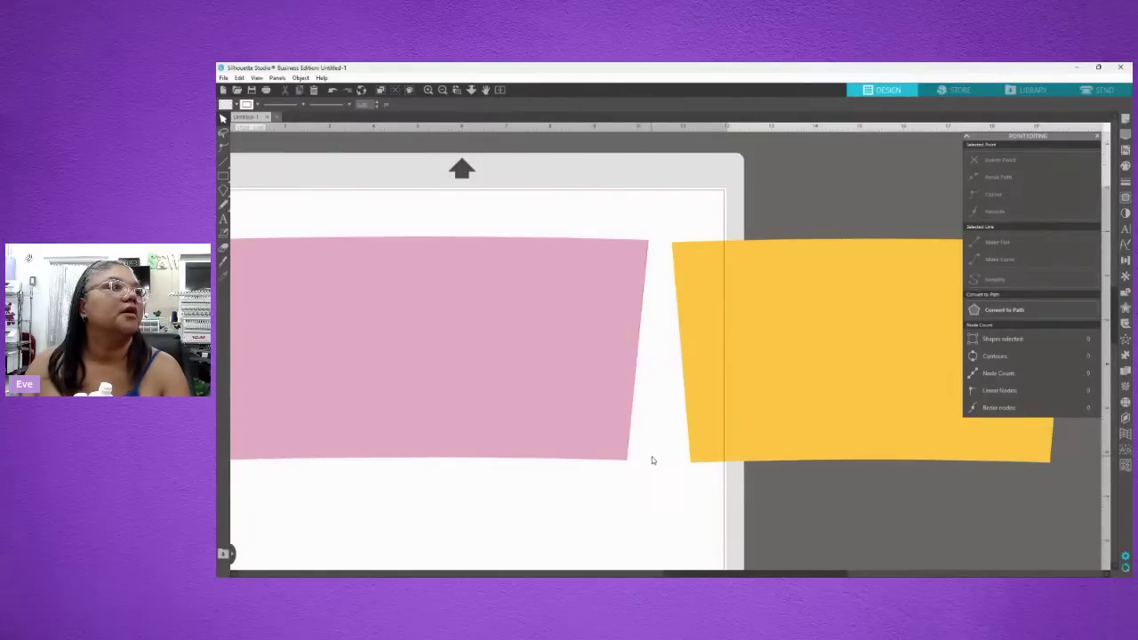
{"action": "left_click", "coordinate": [639, 351]}
{"action": "left_click_drag", "start_coordinate": [587, 325], "coordinate": [563, 326]}
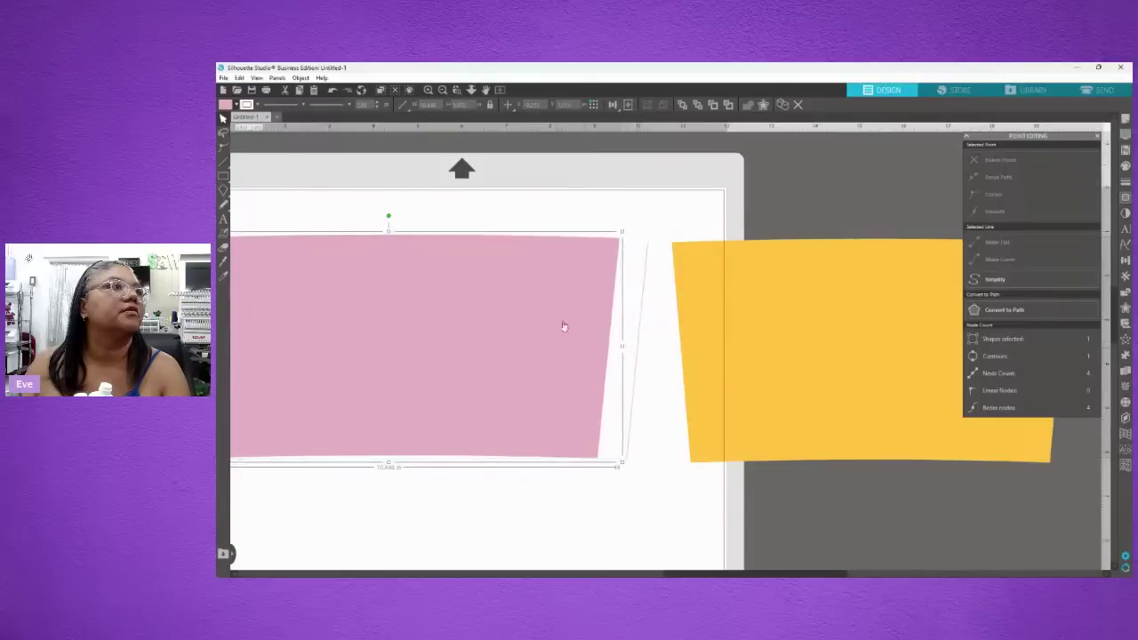
- Duplicate the slanted line, flip the copy horizontally and position it so the two lines meet at their upper ends
{"action": "left_click", "coordinate": [640, 325]}
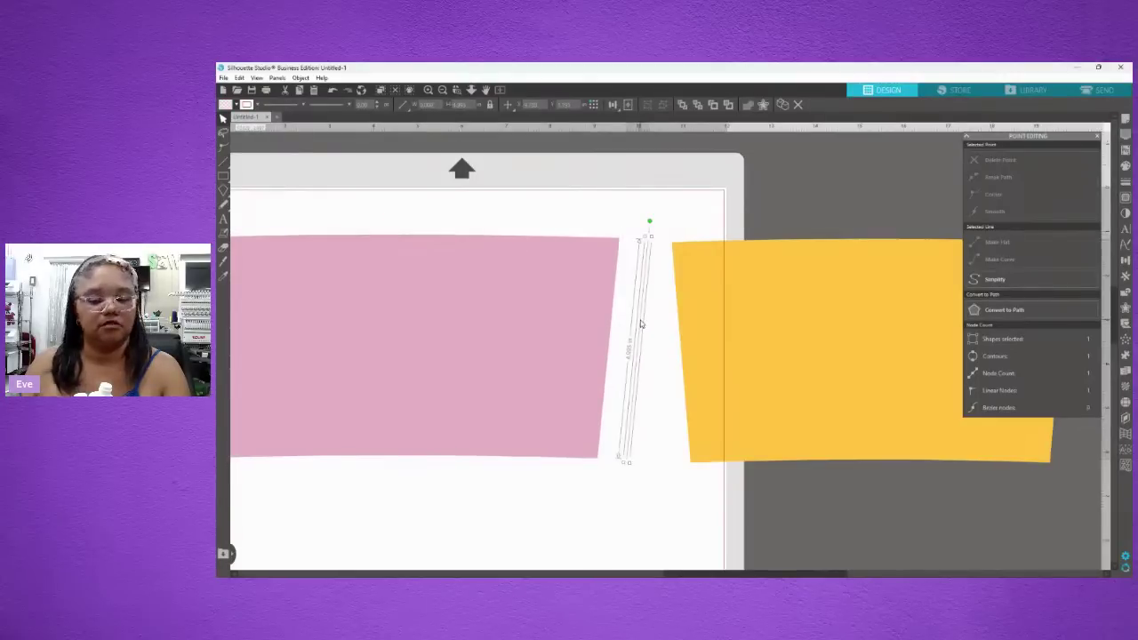
{"action": "right_click", "coordinate": [649, 324]}
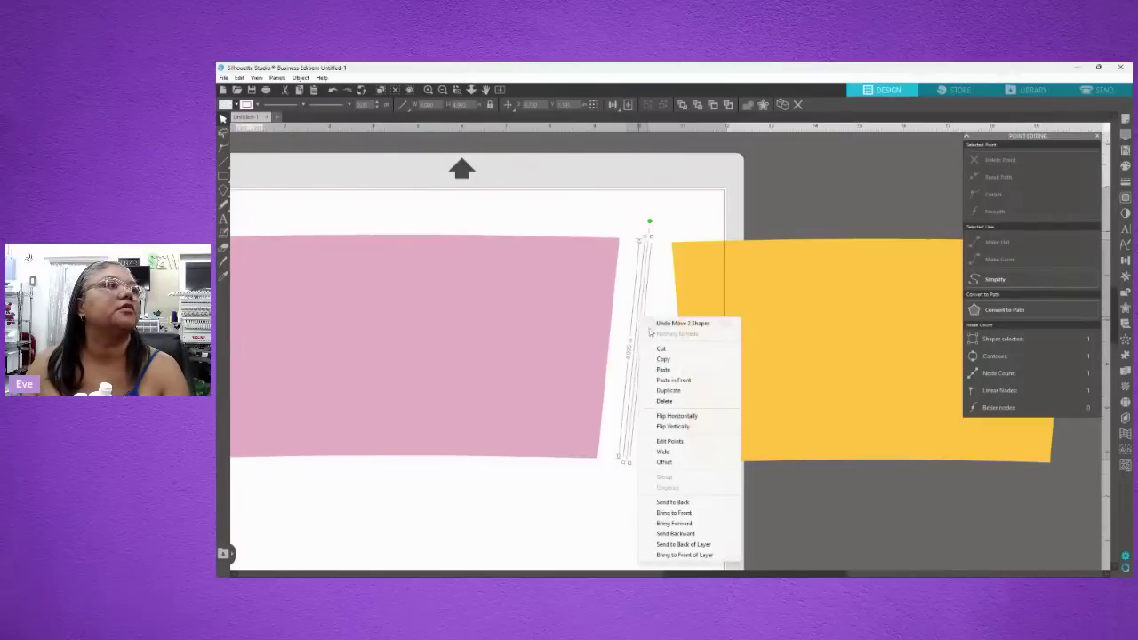
{"action": "left_click", "coordinate": [667, 391]}
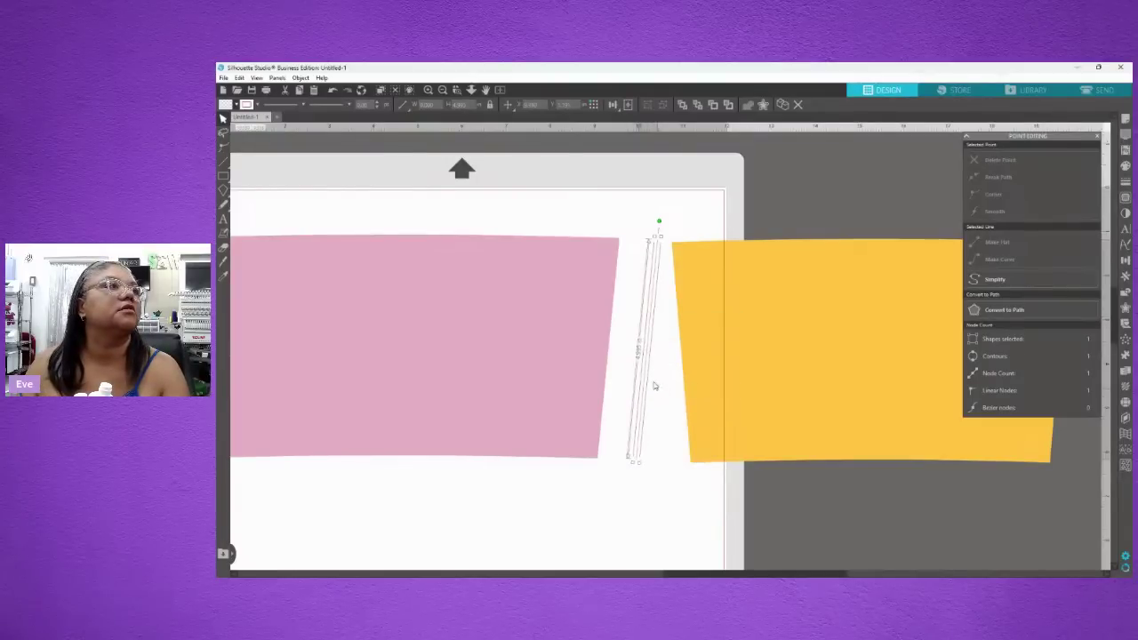
{"action": "right_click", "coordinate": [656, 282]}
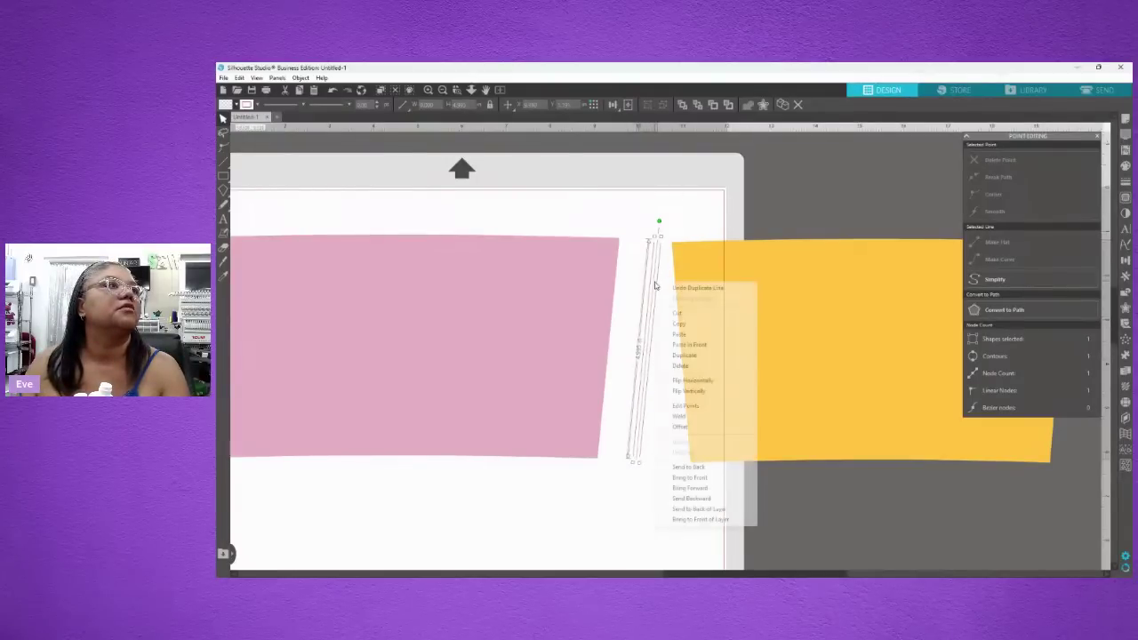
{"action": "left_click", "coordinate": [687, 383]}
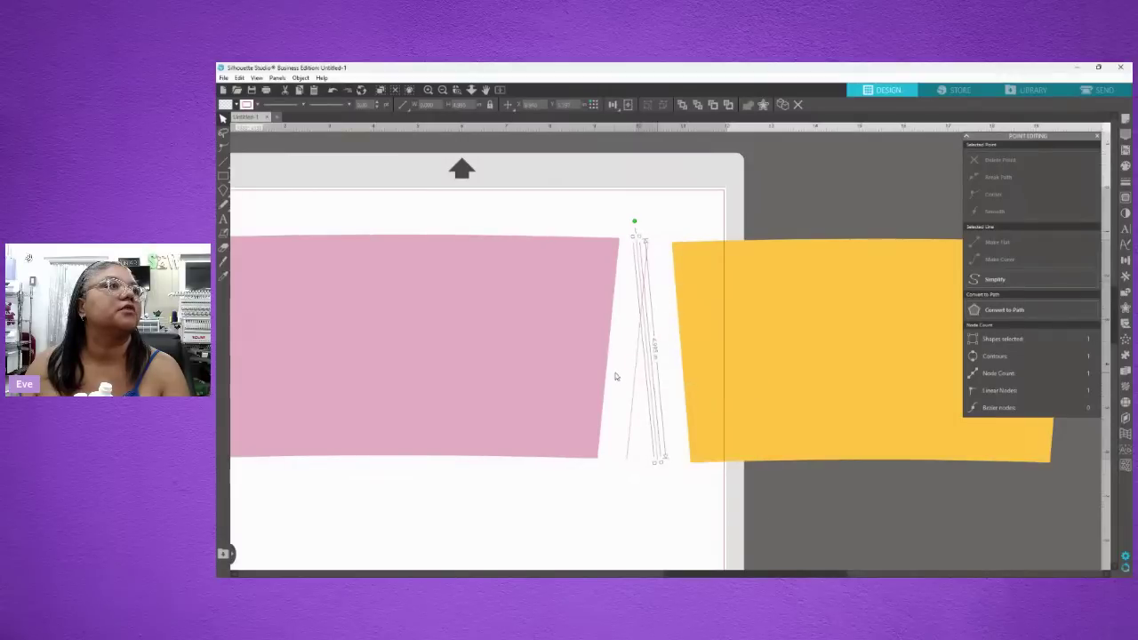
{"action": "mouse_move", "coordinate": [649, 371]}
{"action": "left_mouse_down"}
{"action": "mouse_move", "coordinate": [682, 376]}
{"action": "mouse_move", "coordinate": [662, 371]}
{"action": "left_mouse_up"}
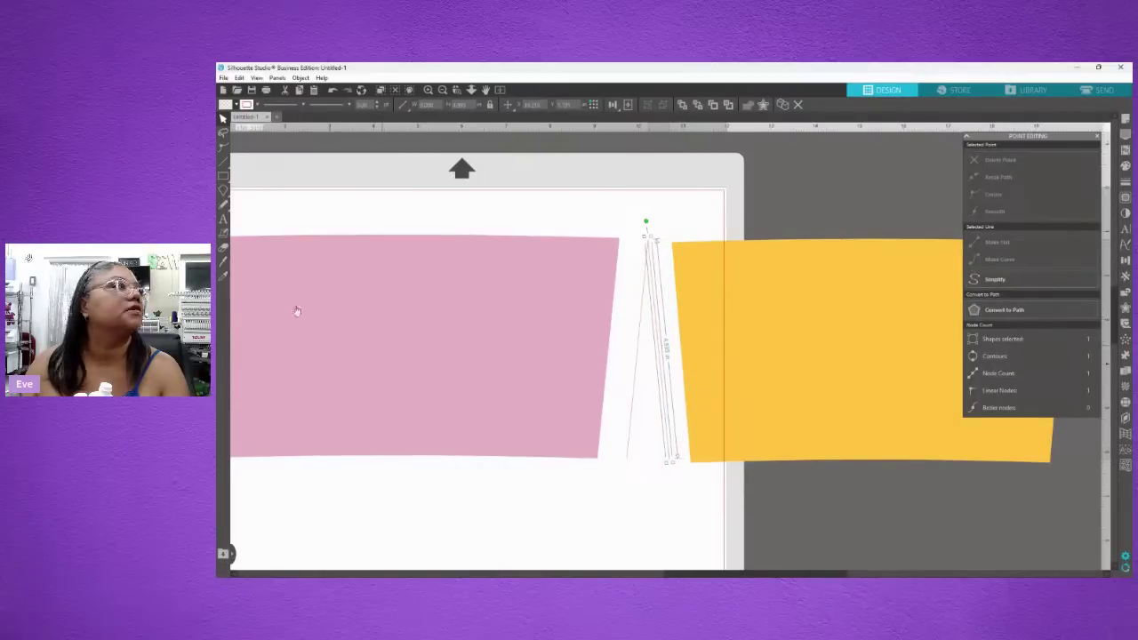
- Close the triangle with a straight base line between the lower ends of the slanted lines, and remove the stray line
{"action": "left_click", "coordinate": [224, 160]}
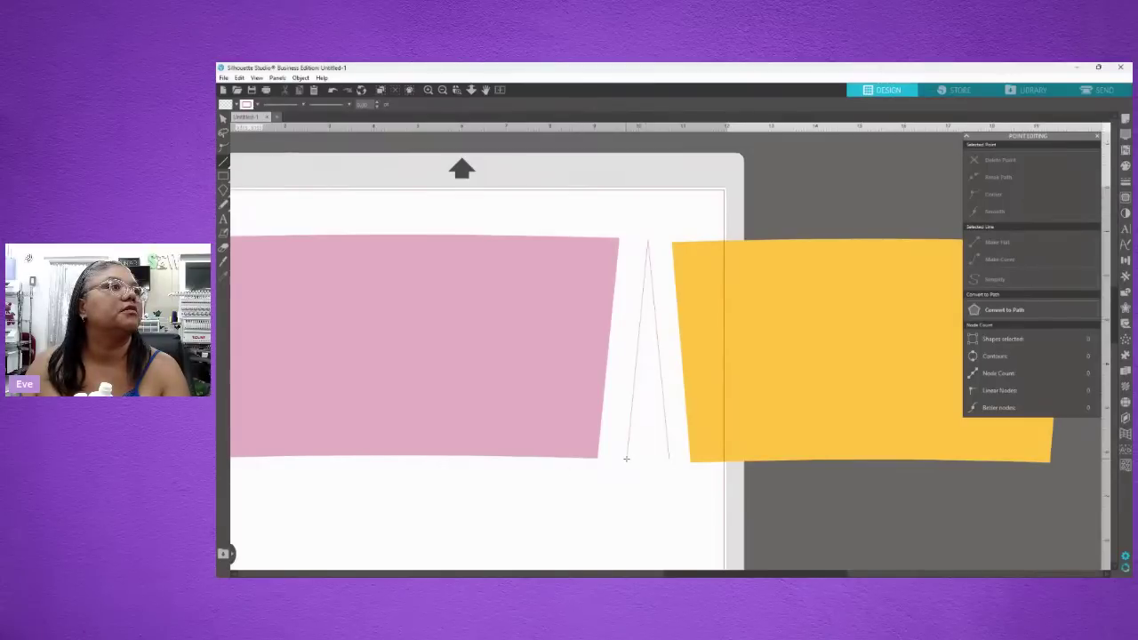
{"action": "left_click", "coordinate": [626, 459]}
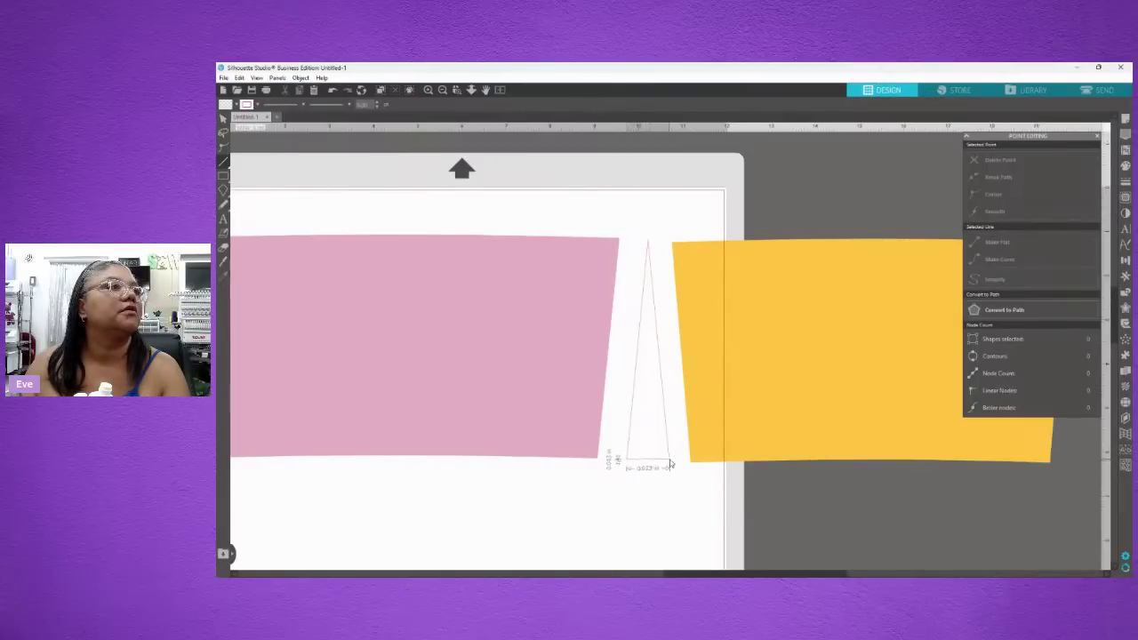
{"action": "left_click", "coordinate": [671, 463]}
{"action": "left_click", "coordinate": [691, 514]}
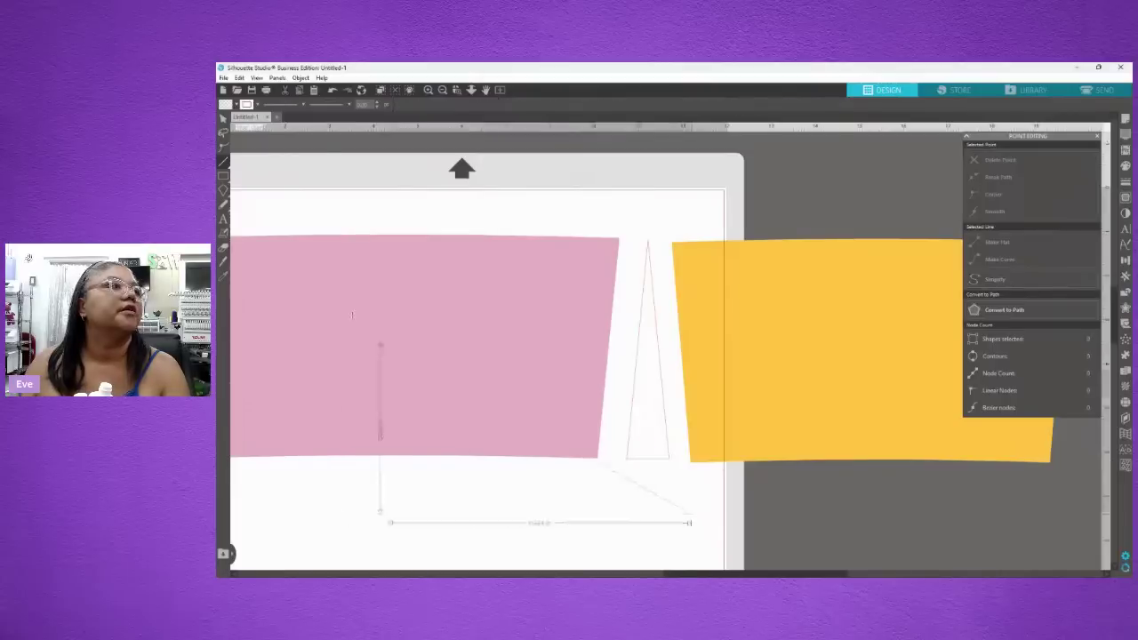
{"action": "left_click", "coordinate": [527, 439]}
{"action": "key", "text": "Delete"}
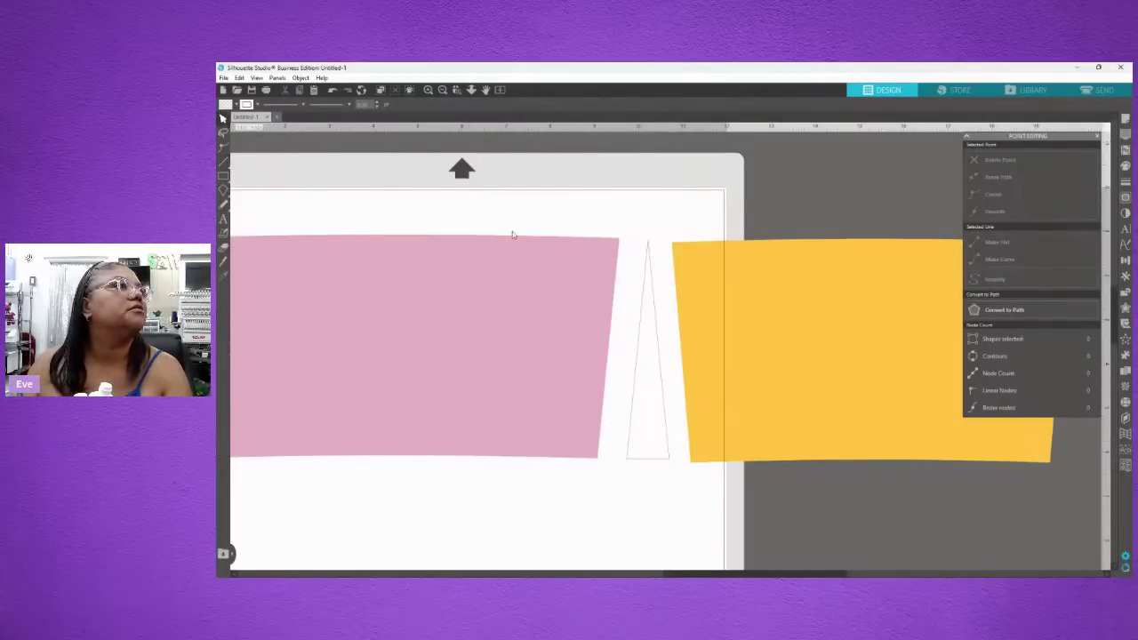
- Move the yellow panel away from the triangle and delete it
{"action": "left_click_drag", "start_coordinate": [734, 287], "coordinate": [841, 296]}
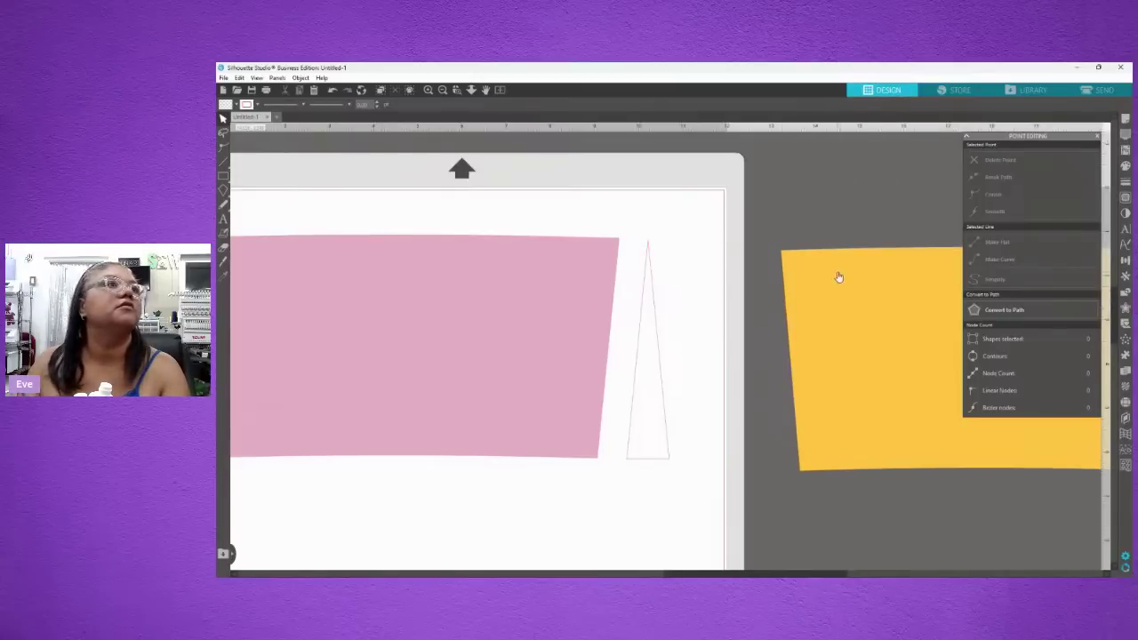
{"action": "left_click", "coordinate": [835, 276]}
{"action": "key", "text": "Delete"}
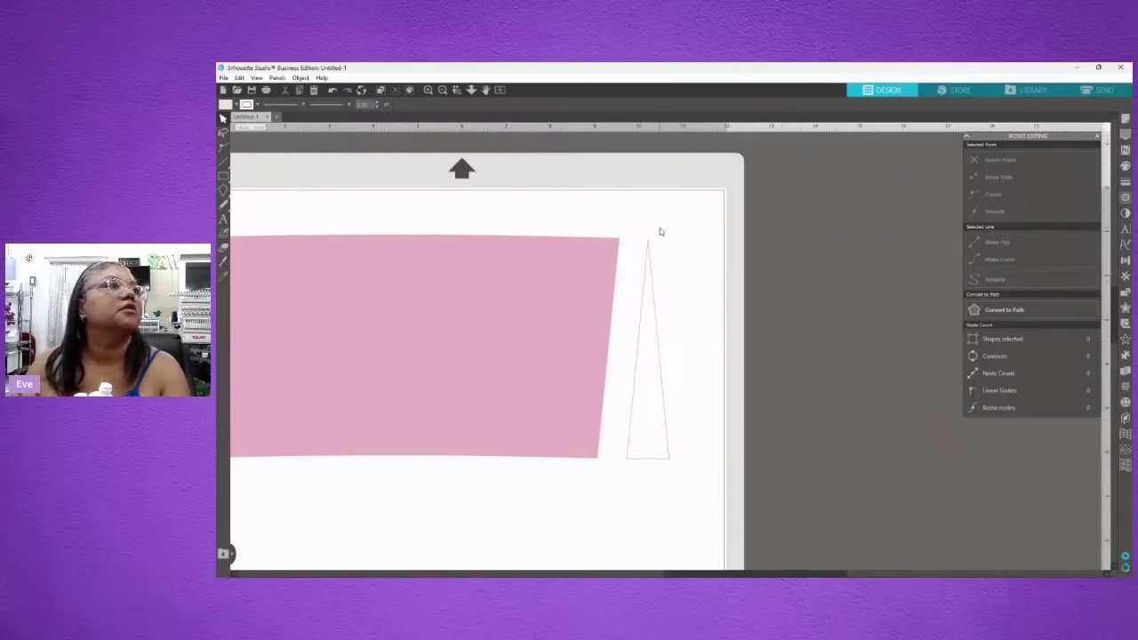
- Try an offset on all the triangle's lines and undo it
{"action": "left_click_drag", "start_coordinate": [636, 225], "coordinate": [677, 487]}
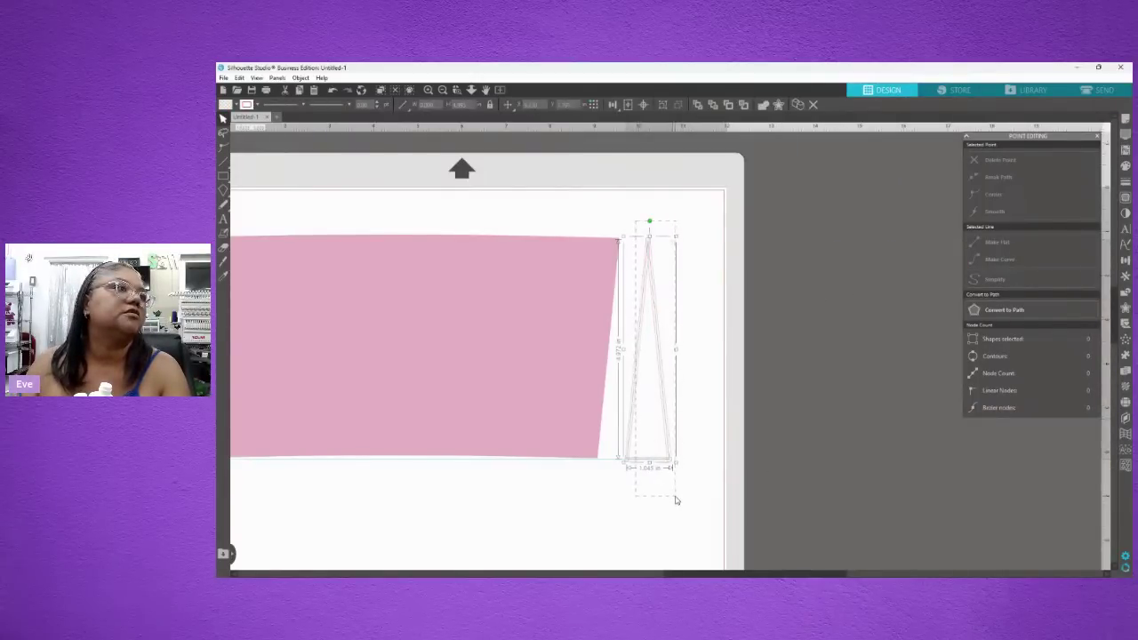
{"action": "right_click", "coordinate": [665, 408]}
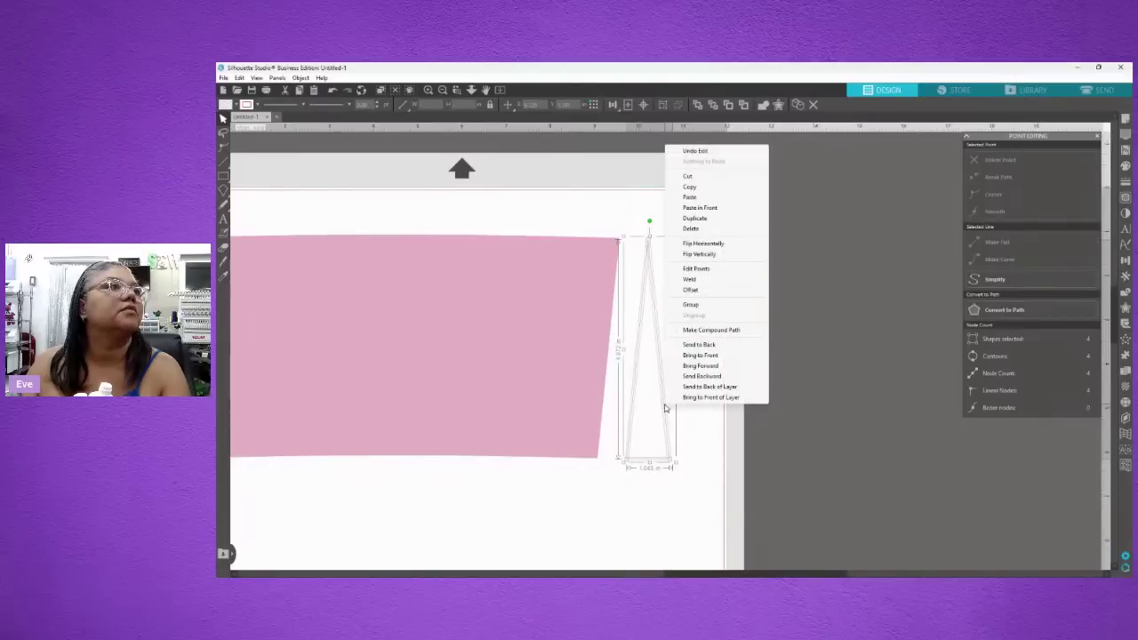
{"action": "left_click", "coordinate": [695, 290]}
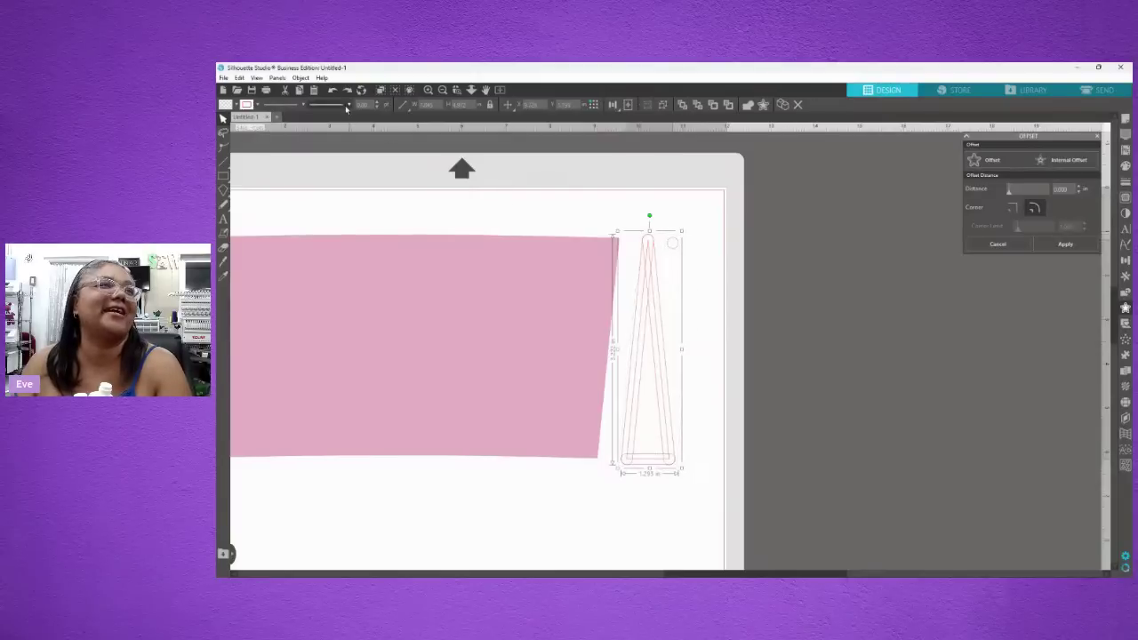
{"action": "left_click", "coordinate": [334, 91]}
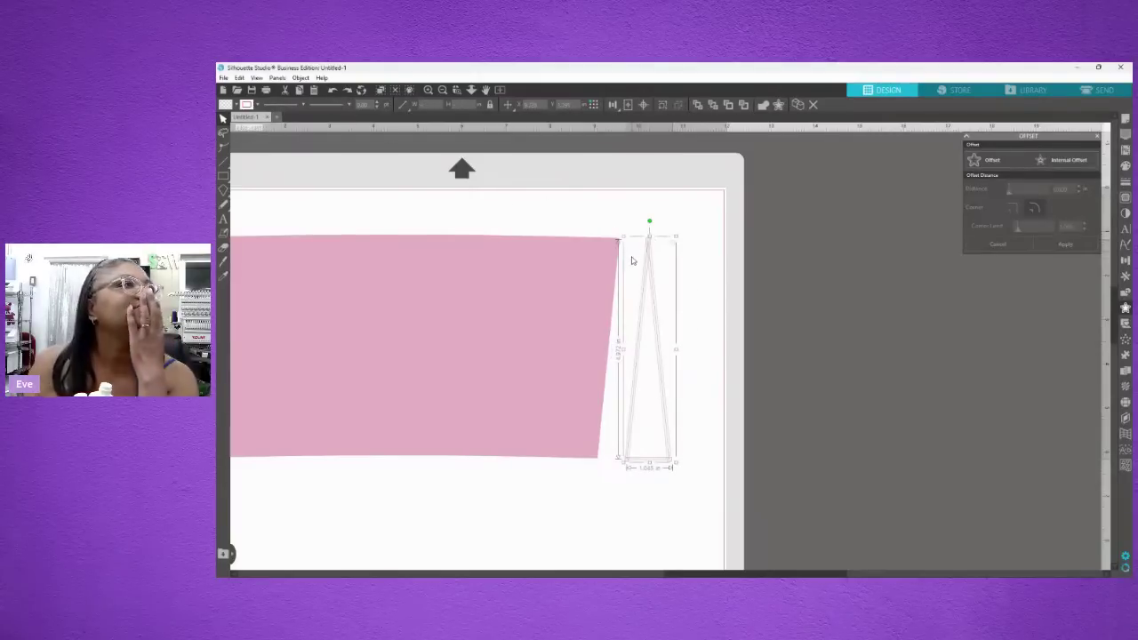
- Try to weld the triangle's lines into one shape
{"action": "right_click", "coordinate": [650, 256]}
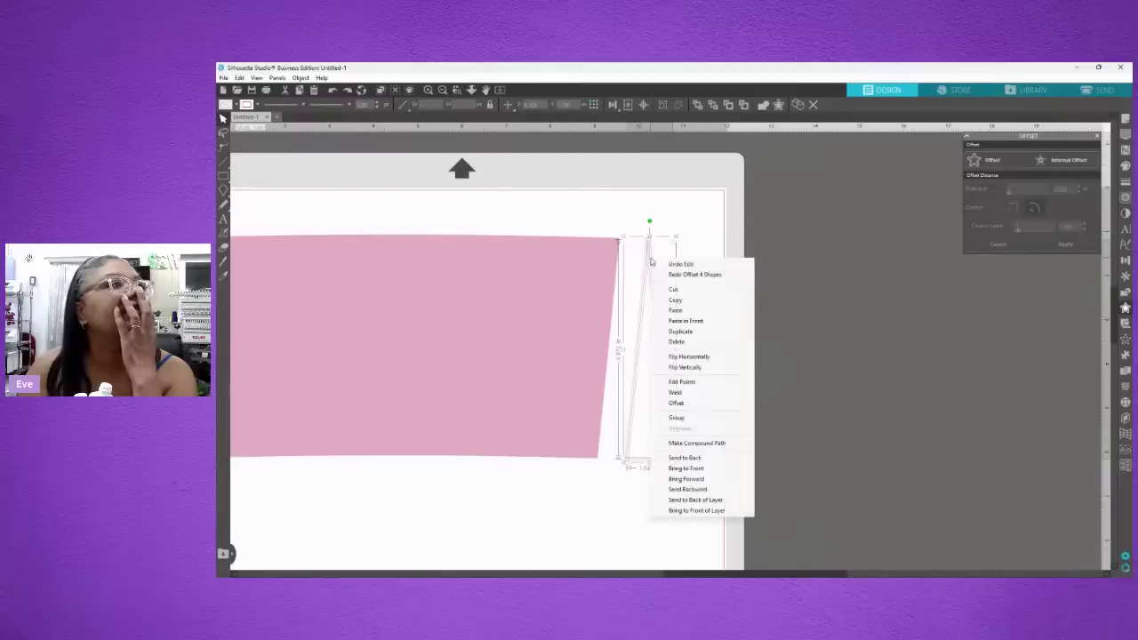
{"action": "left_click", "coordinate": [677, 392]}
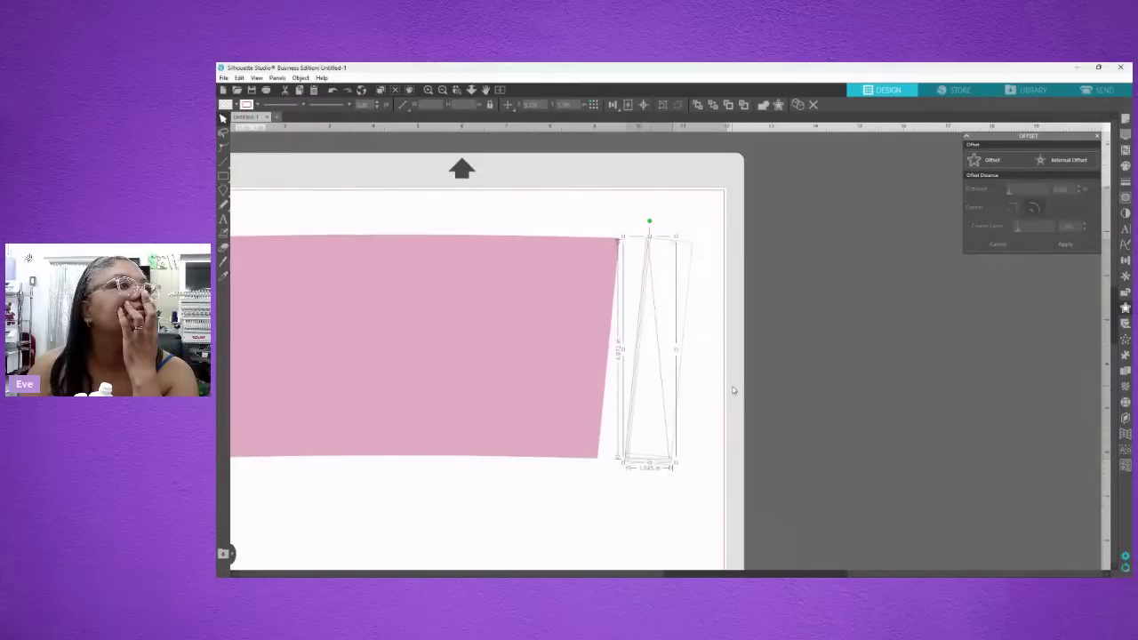
{"action": "left_click", "coordinate": [733, 390]}
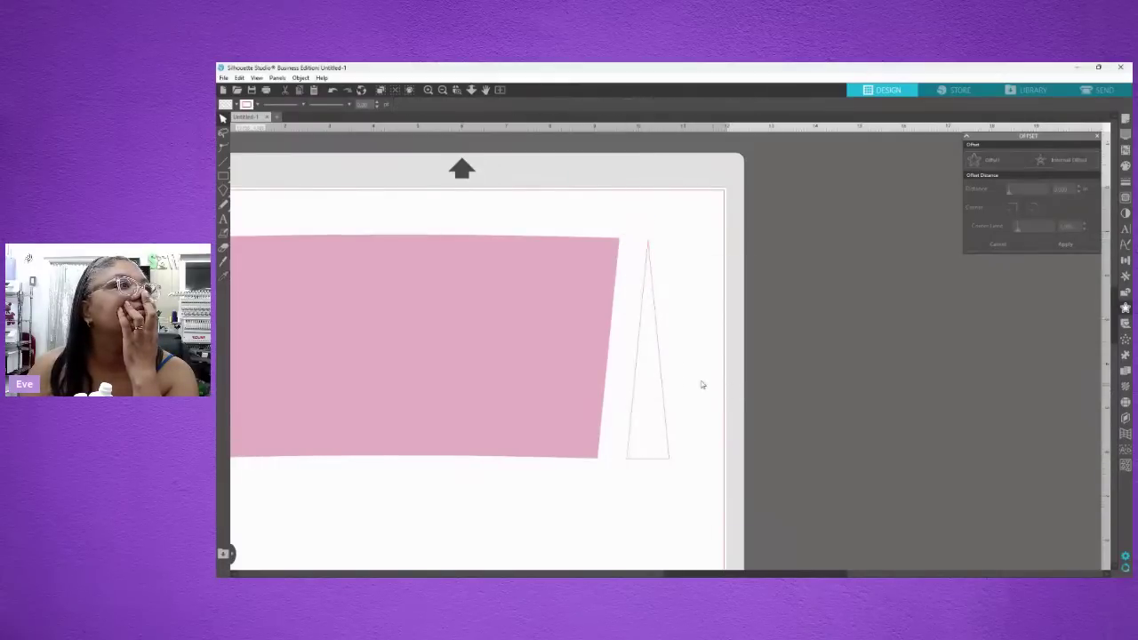
- Select all lines of the triangle and combine them into a single object
{"action": "right_click", "coordinate": [660, 366]}
{"action": "left_click", "coordinate": [759, 487]}
{"action": "left_click_drag", "start_coordinate": [759, 488], "coordinate": [622, 238]}
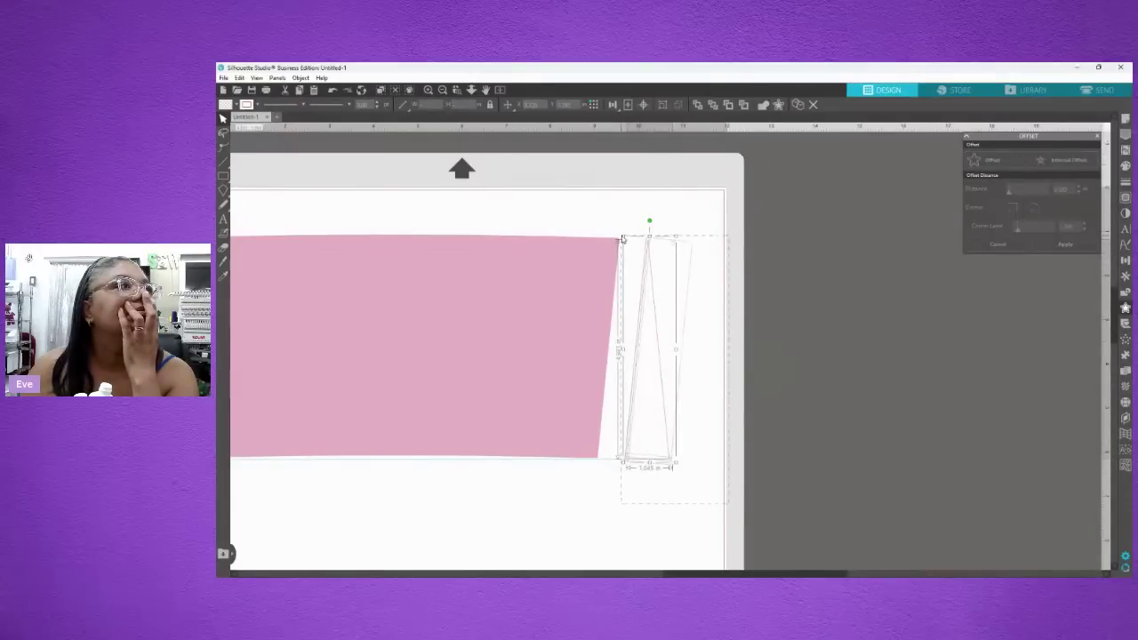
{"action": "right_click", "coordinate": [650, 268]}
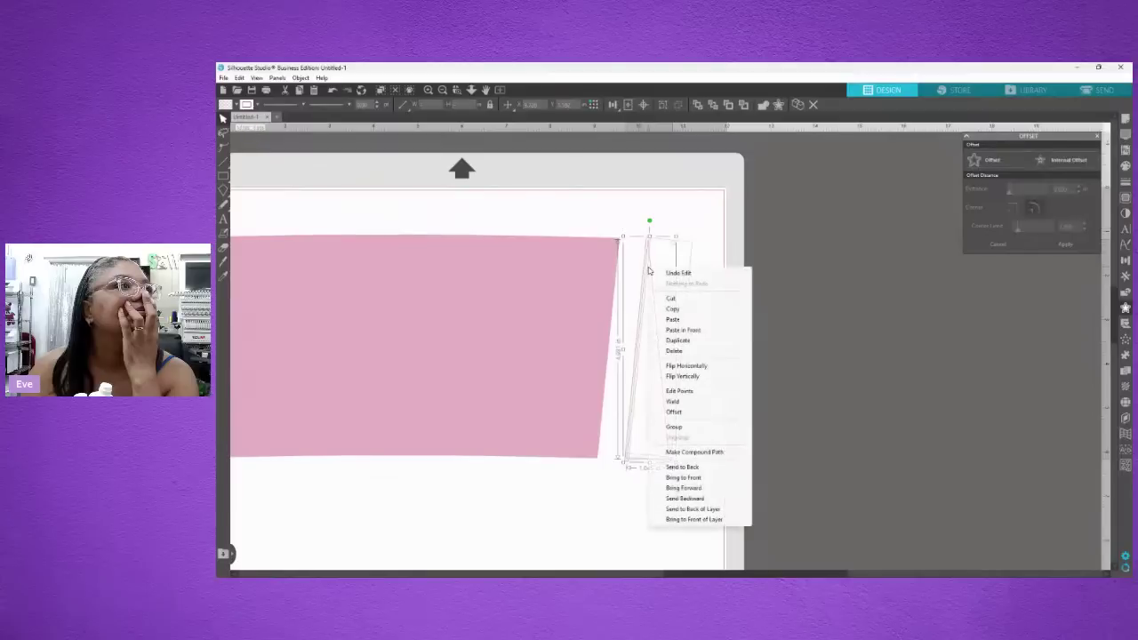
{"action": "key", "text": "Escape"}
{"action": "left_click", "coordinate": [710, 378]}
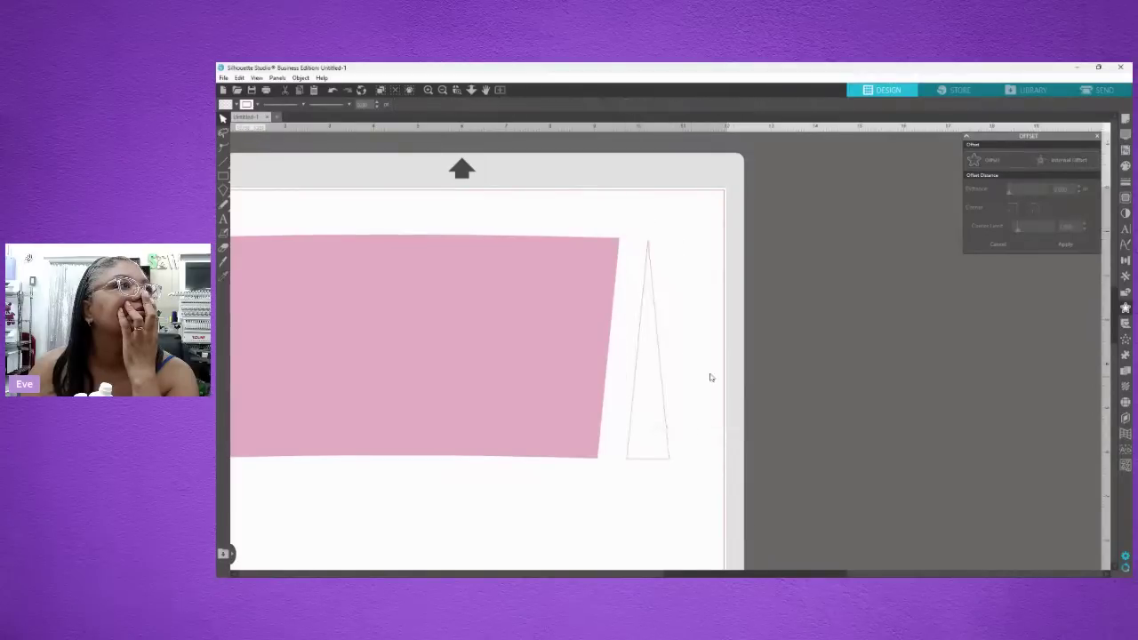
- Test the triangle against the pink panel's slanted edge and move it clear of the panel again
{"action": "left_click_drag", "start_coordinate": [659, 347], "coordinate": [631, 346]}
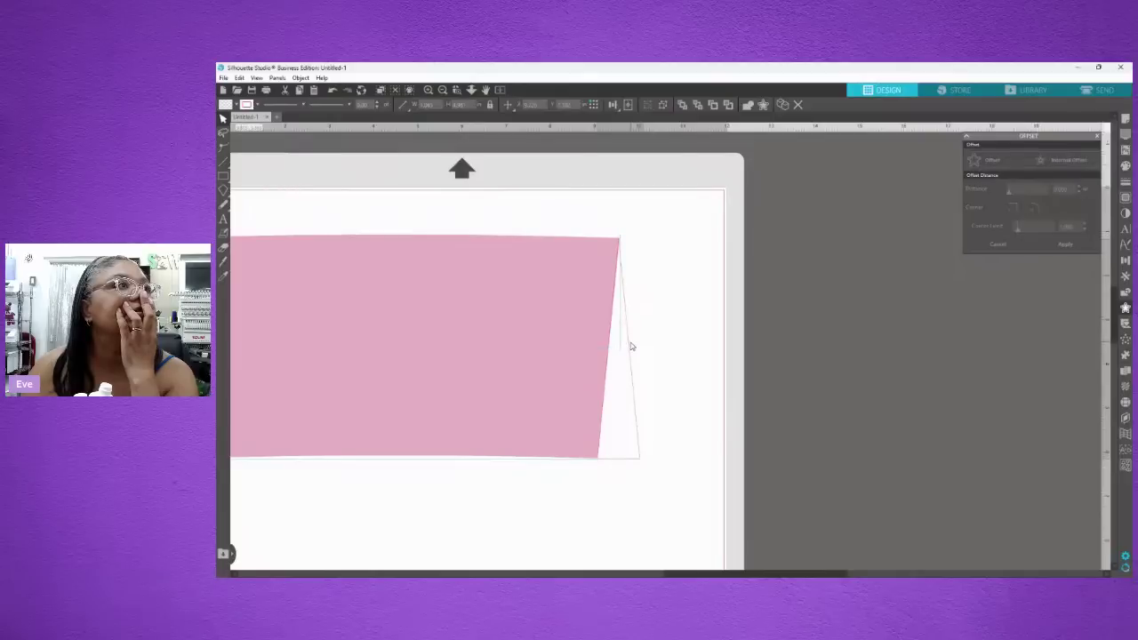
{"action": "left_click", "coordinate": [628, 344]}
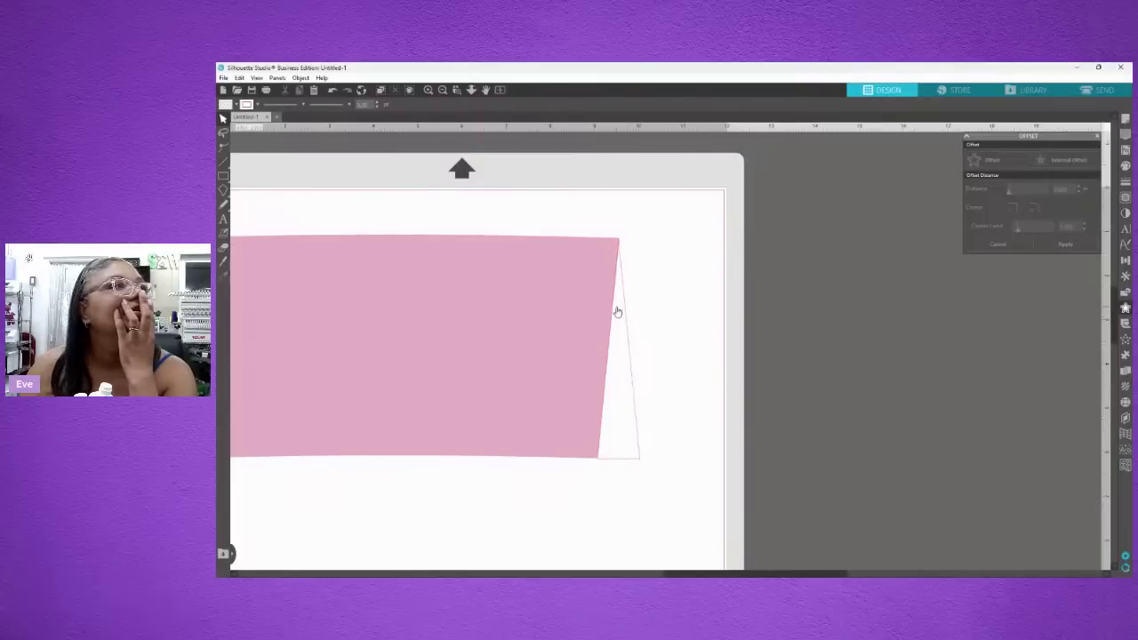
{"action": "left_click", "coordinate": [618, 311]}
{"action": "left_click_drag", "start_coordinate": [646, 318], "coordinate": [686, 329]}
{"action": "left_click", "coordinate": [663, 246]}
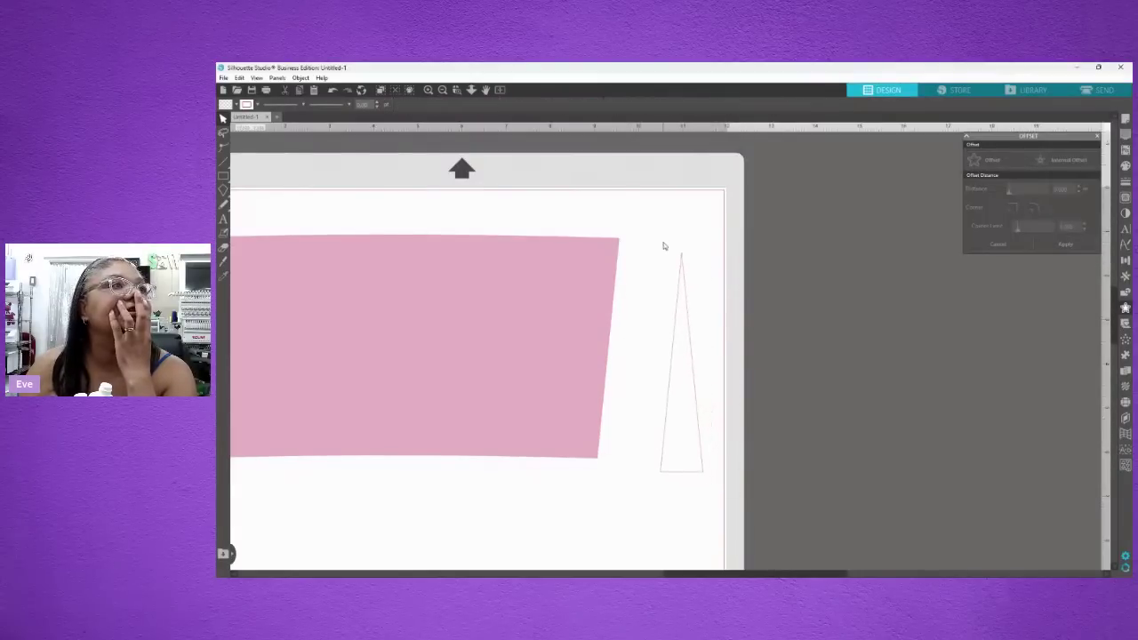
- Convert the triangle to a path and apply a yellow fill to it
{"action": "left_click_drag", "start_coordinate": [662, 237], "coordinate": [714, 465]}
{"action": "right_click", "coordinate": [701, 455]}
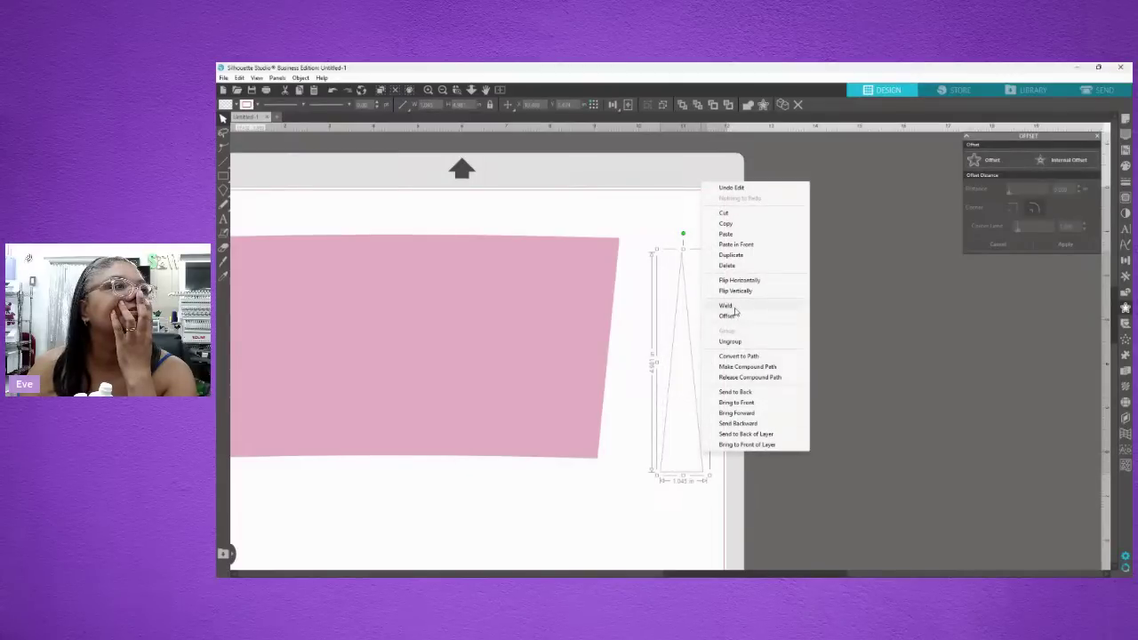
{"action": "left_click", "coordinate": [739, 358]}
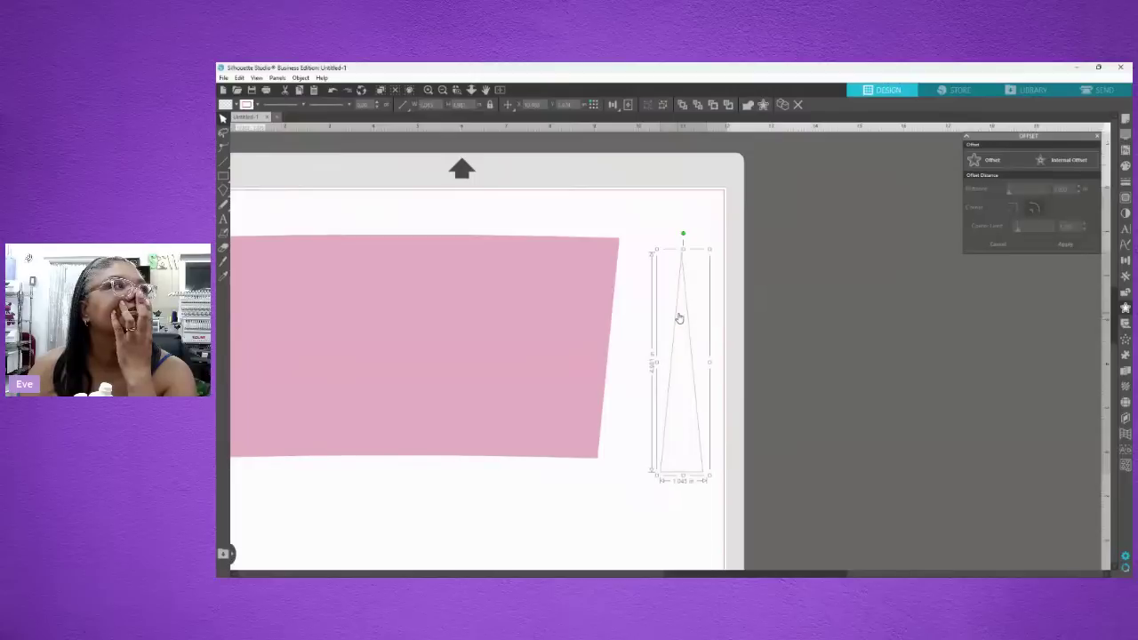
{"action": "left_click", "coordinate": [235, 105]}
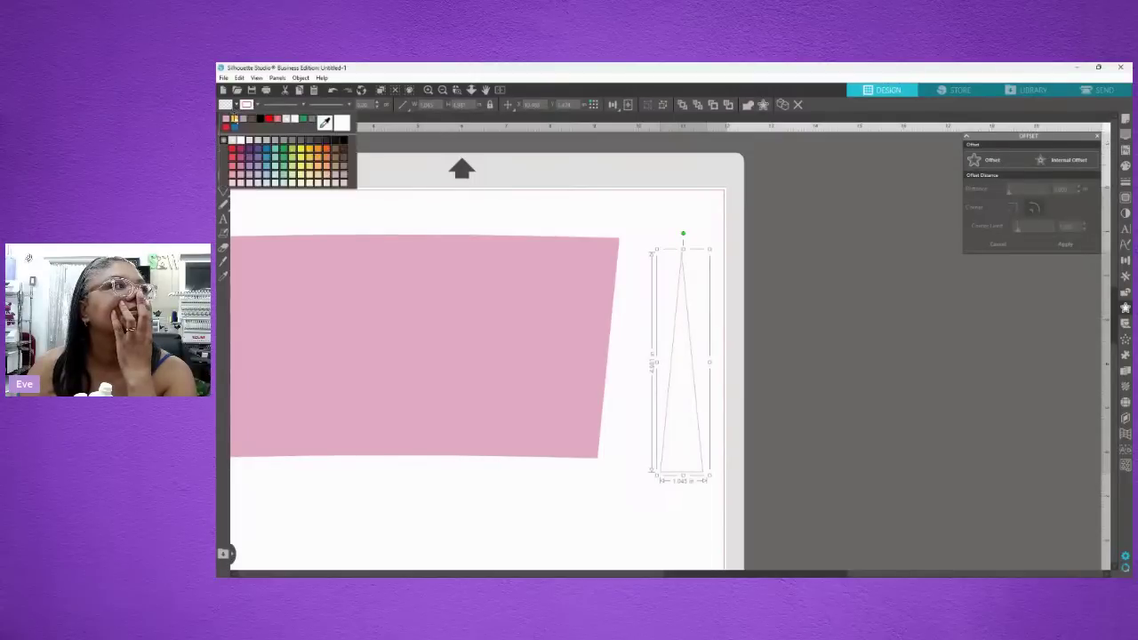
{"action": "left_click", "coordinate": [235, 122]}
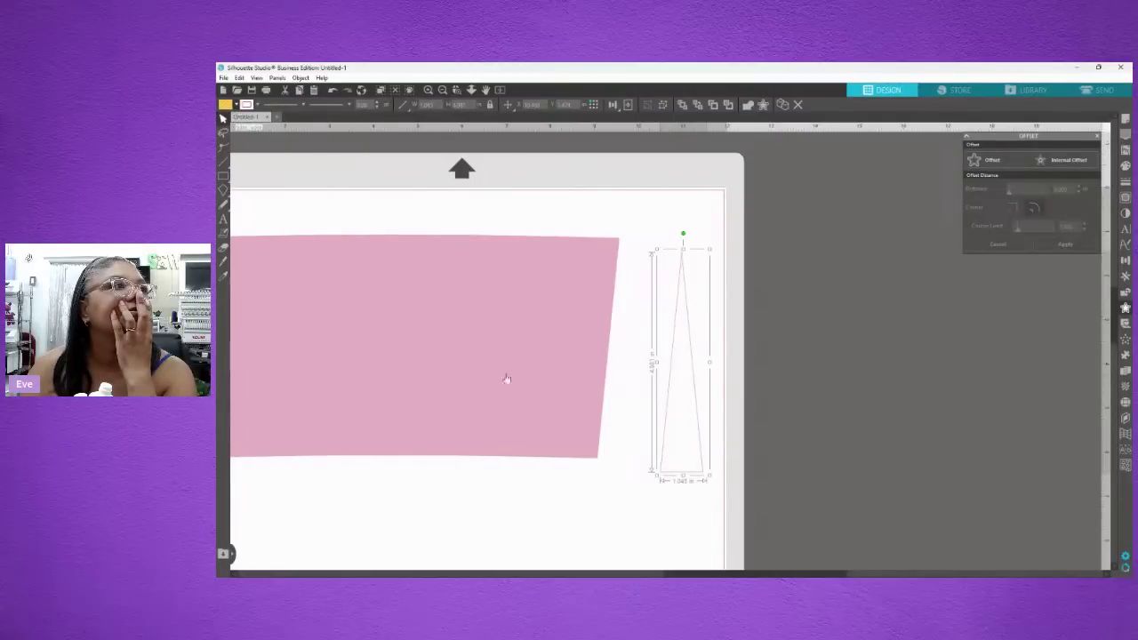
- Separate the combined triangle into its individual lines
{"action": "right_click", "coordinate": [669, 395]}
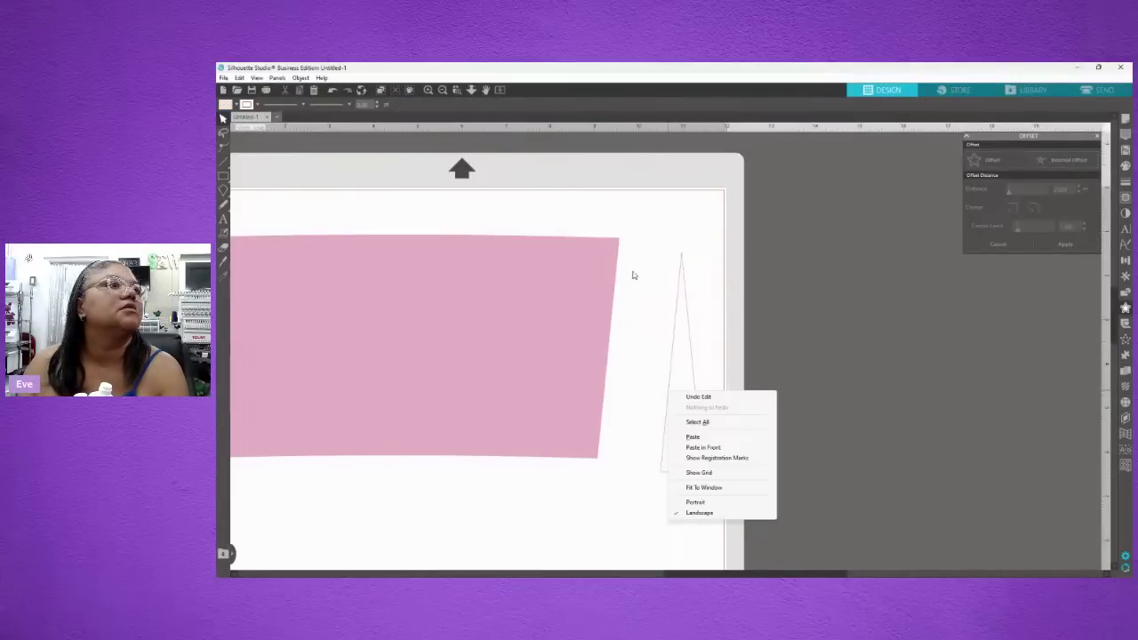
{"action": "left_click", "coordinate": [681, 284]}
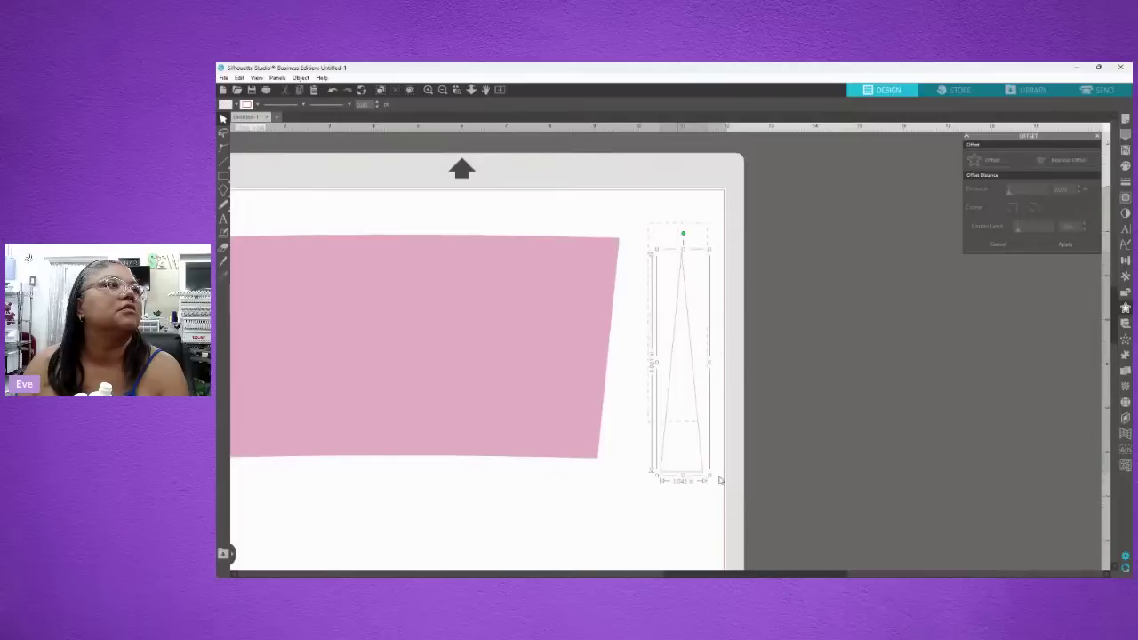
{"action": "right_click", "coordinate": [701, 402]}
{"action": "left_click", "coordinate": [723, 264]}
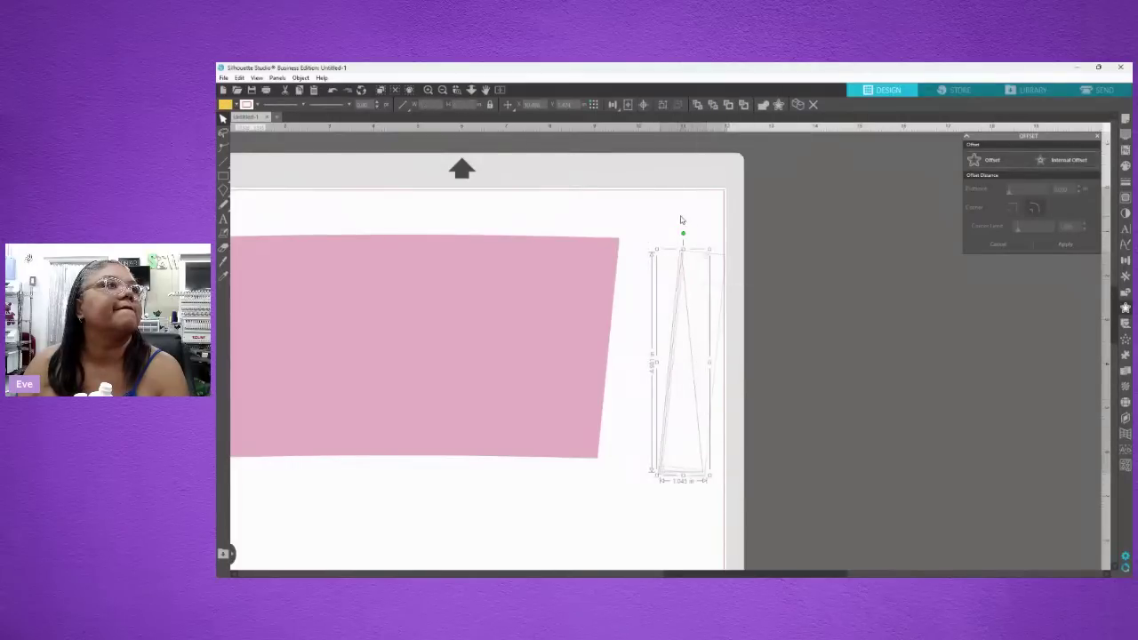
- Select all the triangle's separate lines and group them
{"action": "left_click_drag", "start_coordinate": [650, 216], "coordinate": [714, 521]}
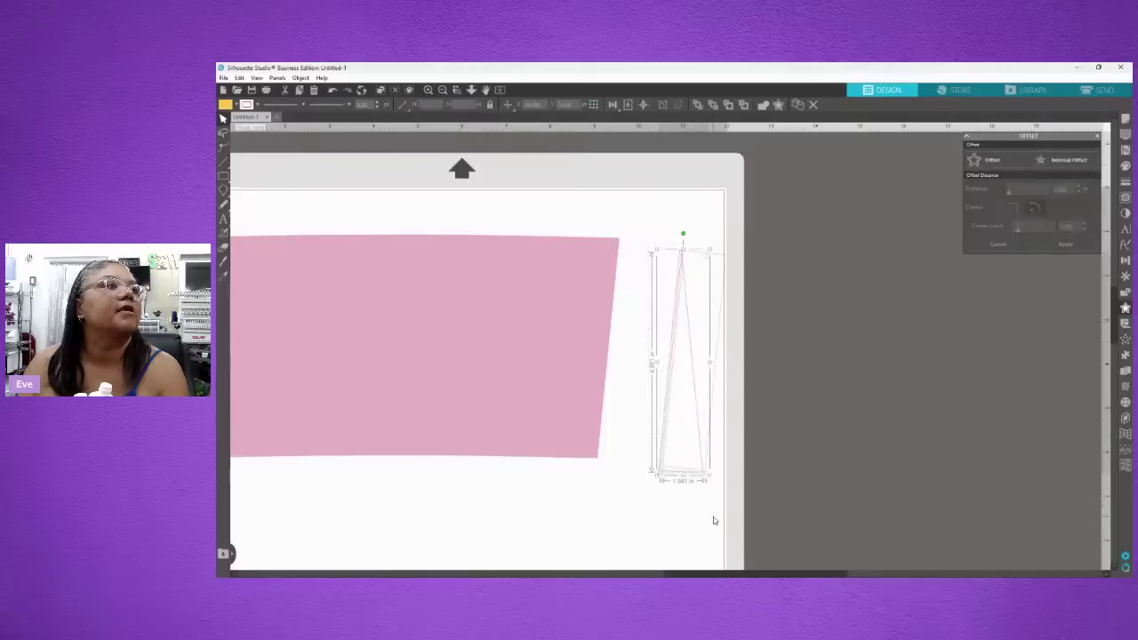
{"action": "right_click", "coordinate": [669, 419]}
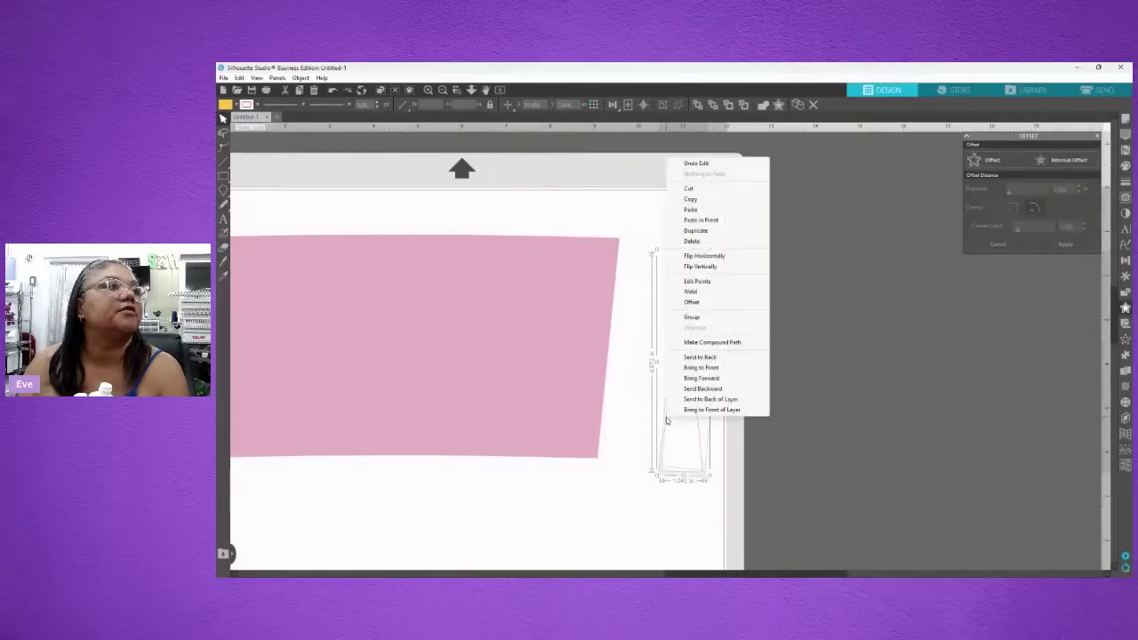
{"action": "left_click", "coordinate": [685, 322]}
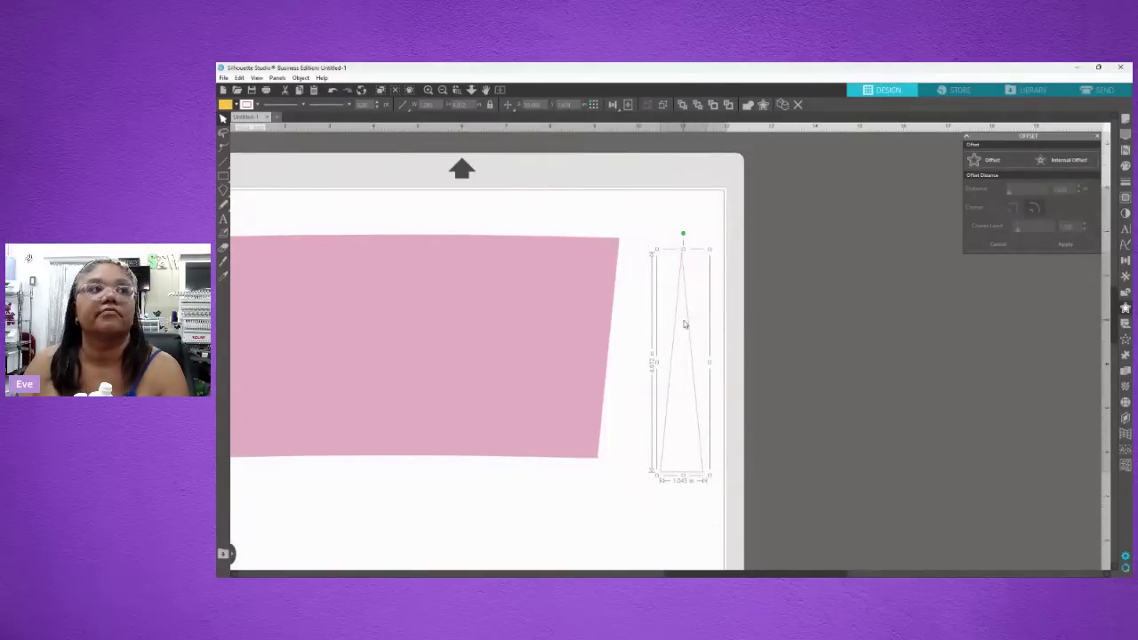
{"action": "left_click", "coordinate": [854, 338]}
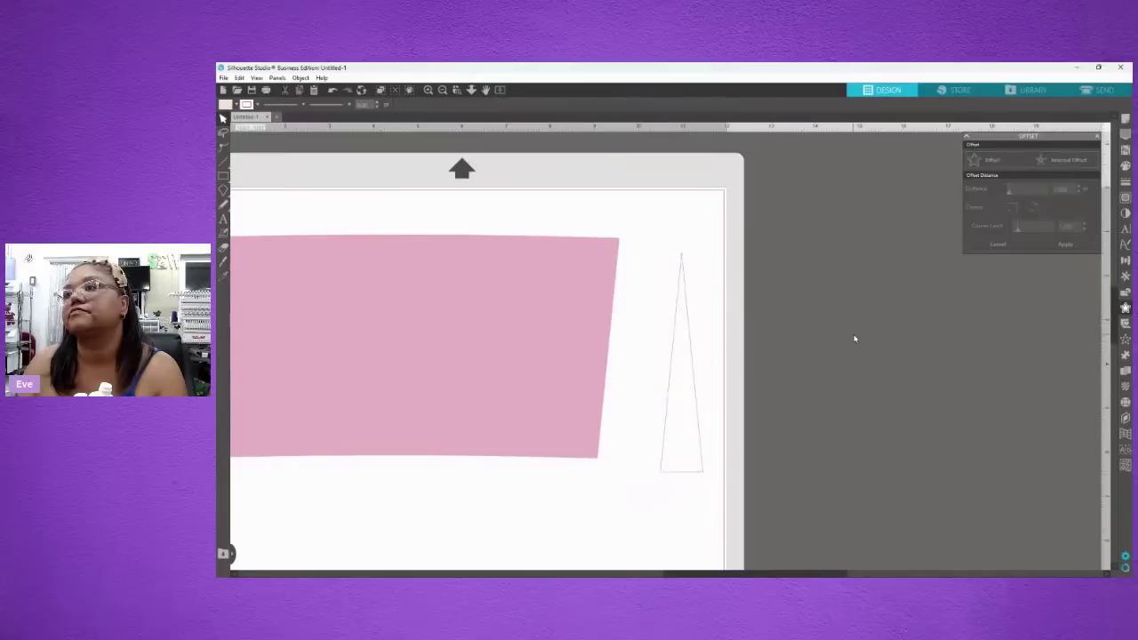
- Try shifting the triangle slightly to check whether it moves as one object
{"action": "left_click", "coordinate": [676, 364]}
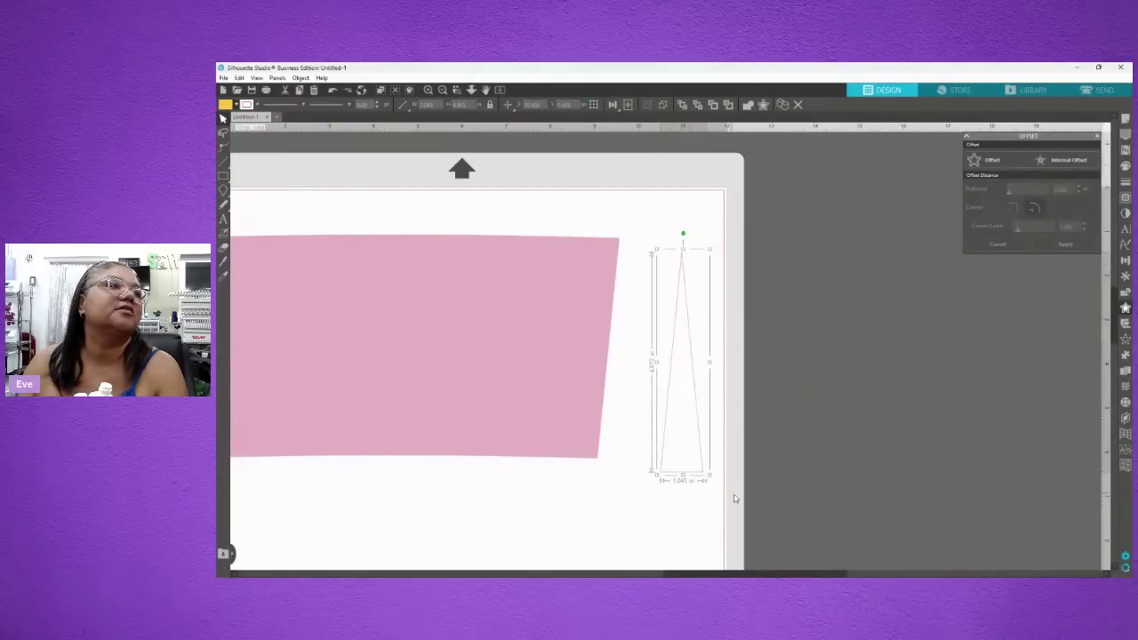
{"action": "left_click", "coordinate": [697, 469]}
{"action": "left_click_drag", "start_coordinate": [692, 476], "coordinate": [695, 478]}
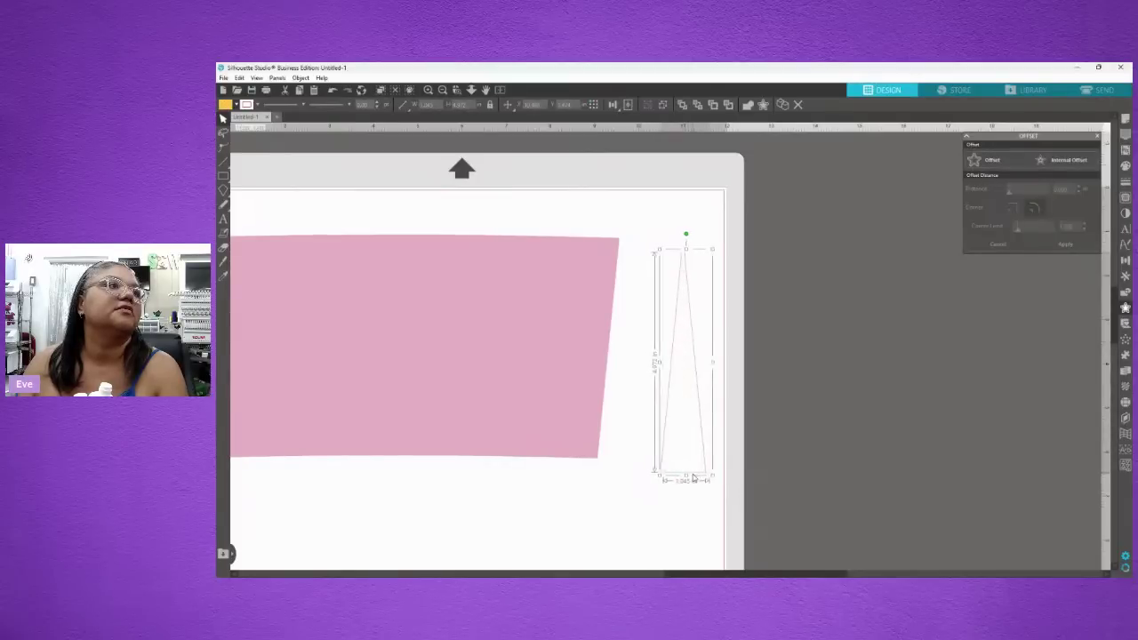
{"action": "left_click", "coordinate": [734, 513]}
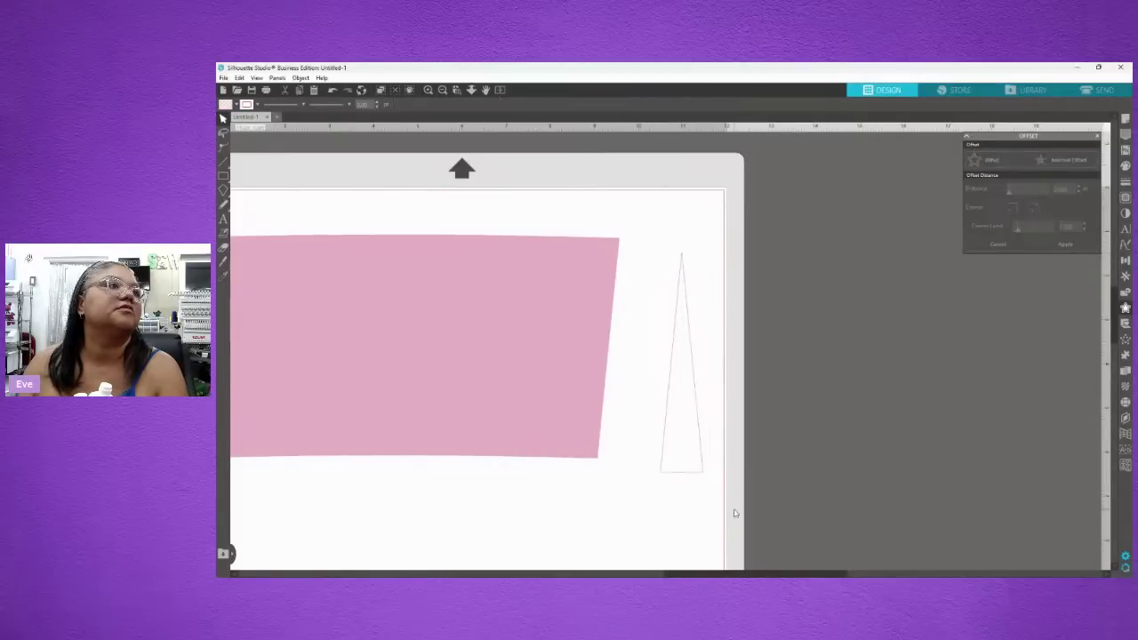
- Regroup the triangle's outline pieces into one object
{"action": "left_click", "coordinate": [695, 471]}
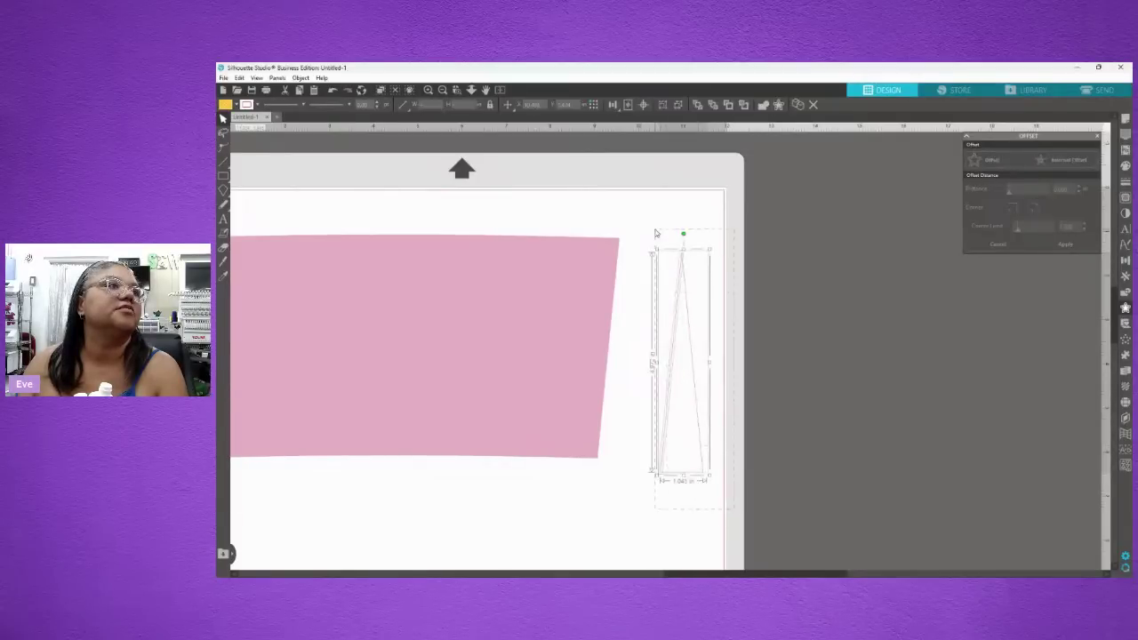
{"action": "right_click", "coordinate": [686, 317]}
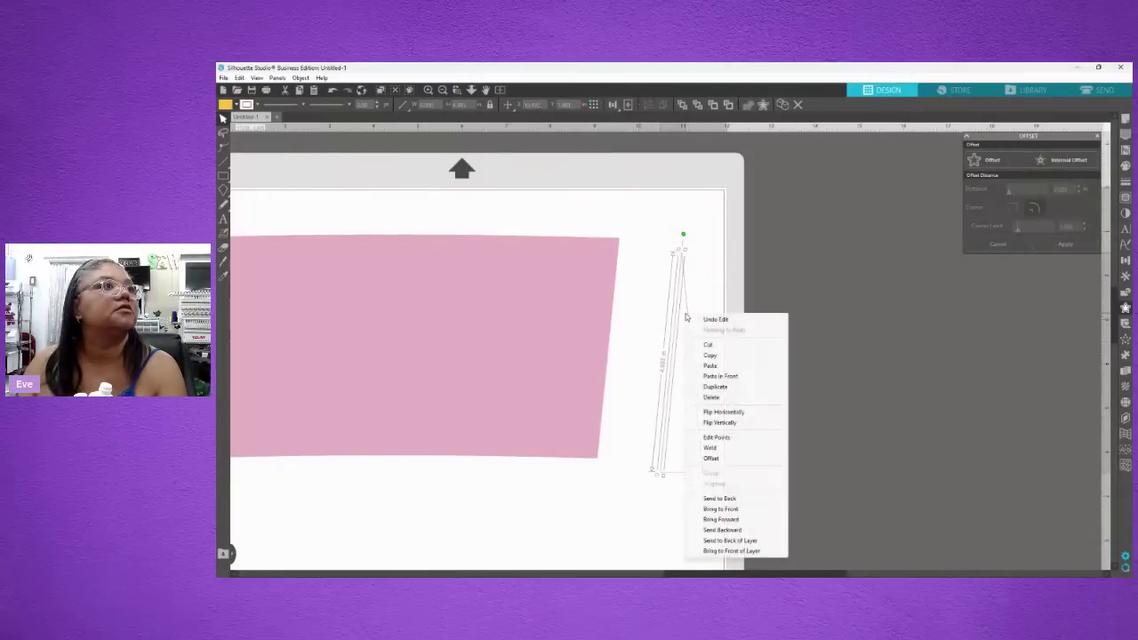
{"action": "left_click", "coordinate": [676, 210]}
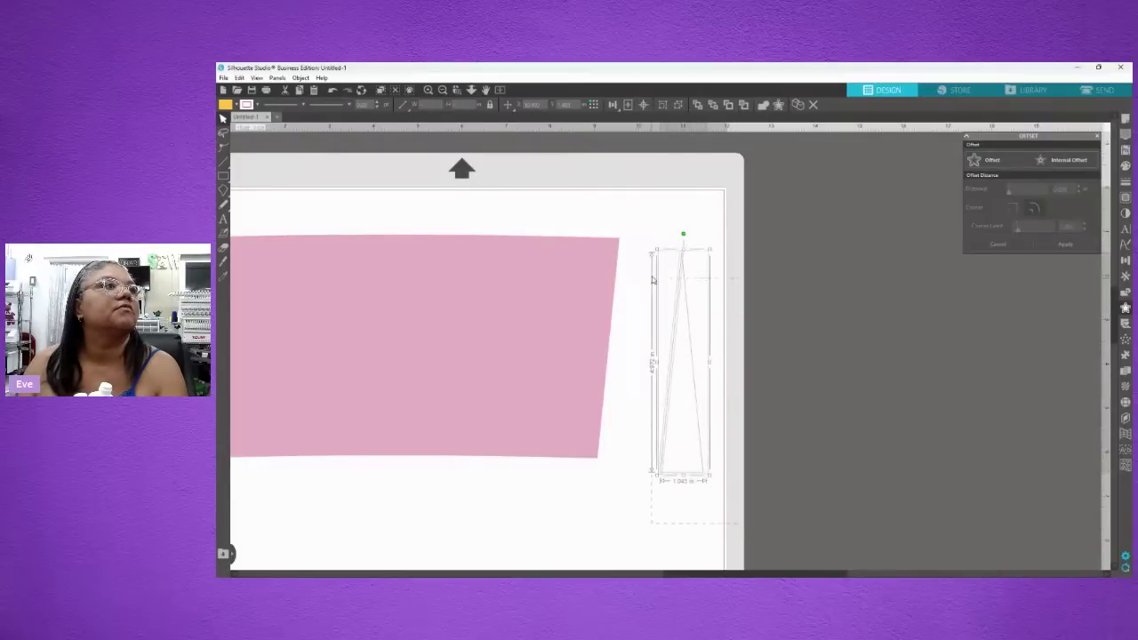
{"action": "right_click", "coordinate": [677, 284]}
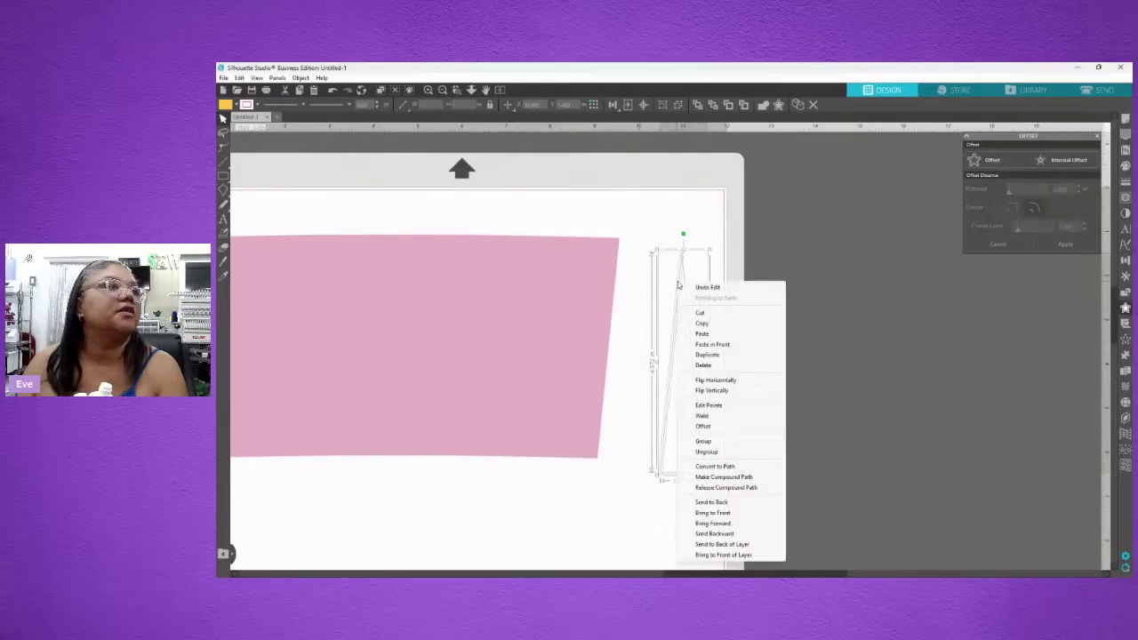
{"action": "left_click", "coordinate": [703, 441]}
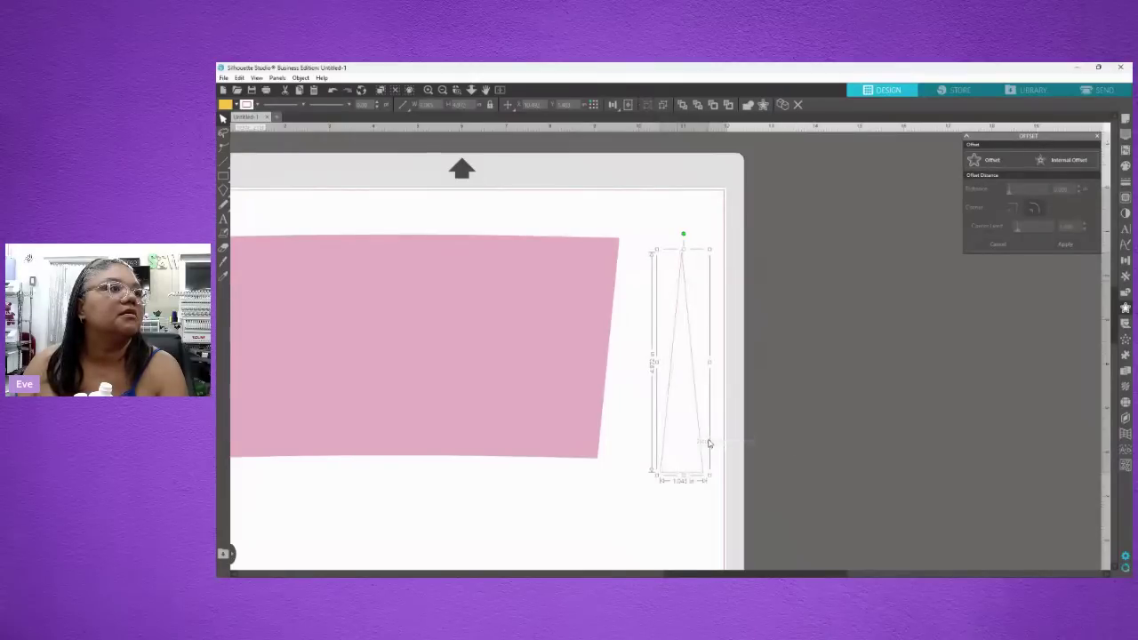
{"action": "right_click", "coordinate": [695, 399]}
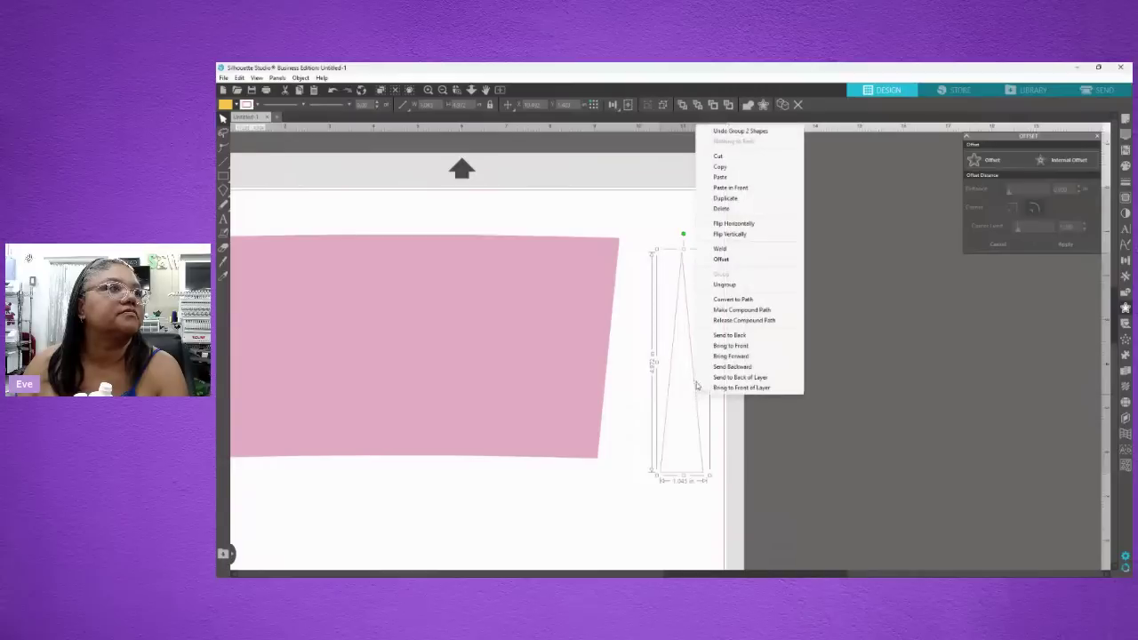
{"action": "left_click", "coordinate": [913, 321]}
{"action": "left_click", "coordinate": [687, 325]}
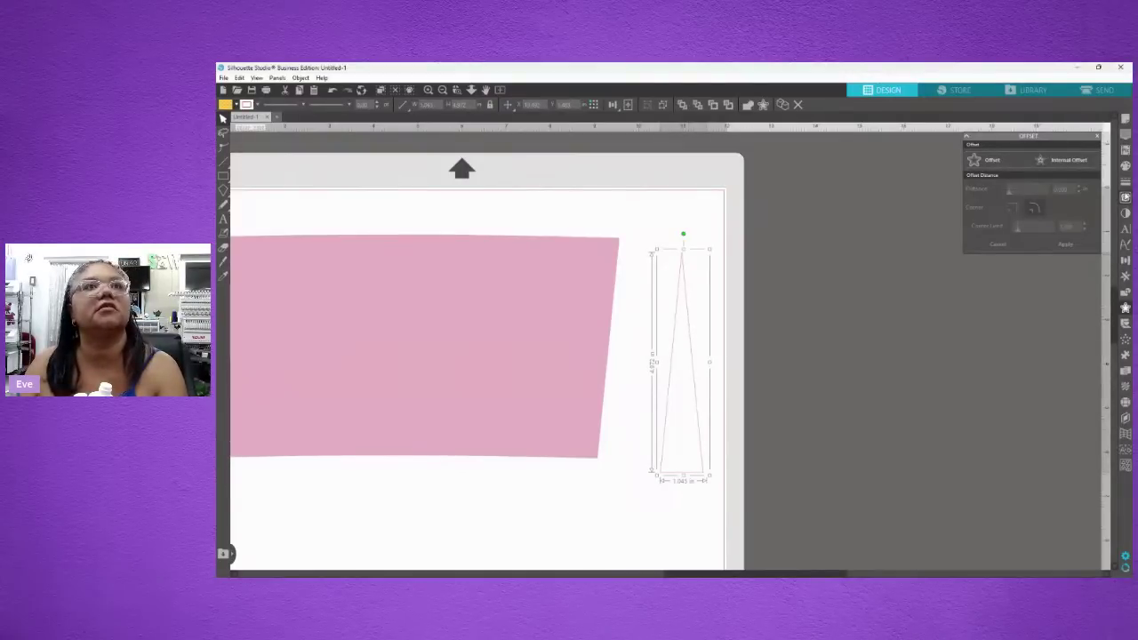
- Try to trace the triangle, using a trace area widened to enclose the whole shape
{"action": "left_click", "coordinate": [1125, 198]}
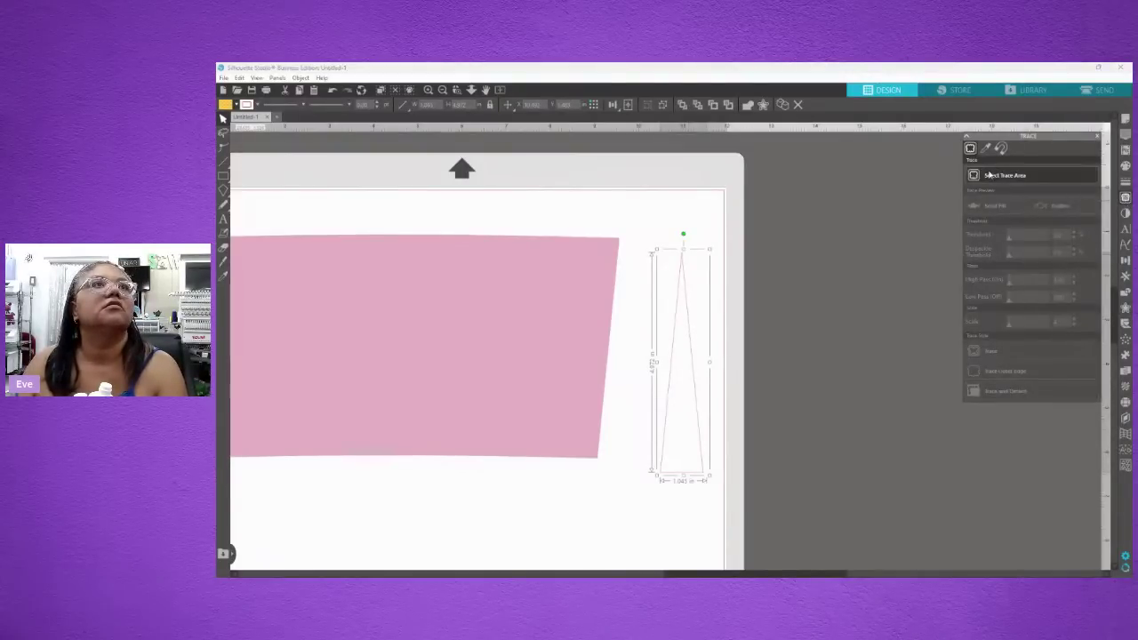
{"action": "left_click", "coordinate": [989, 175]}
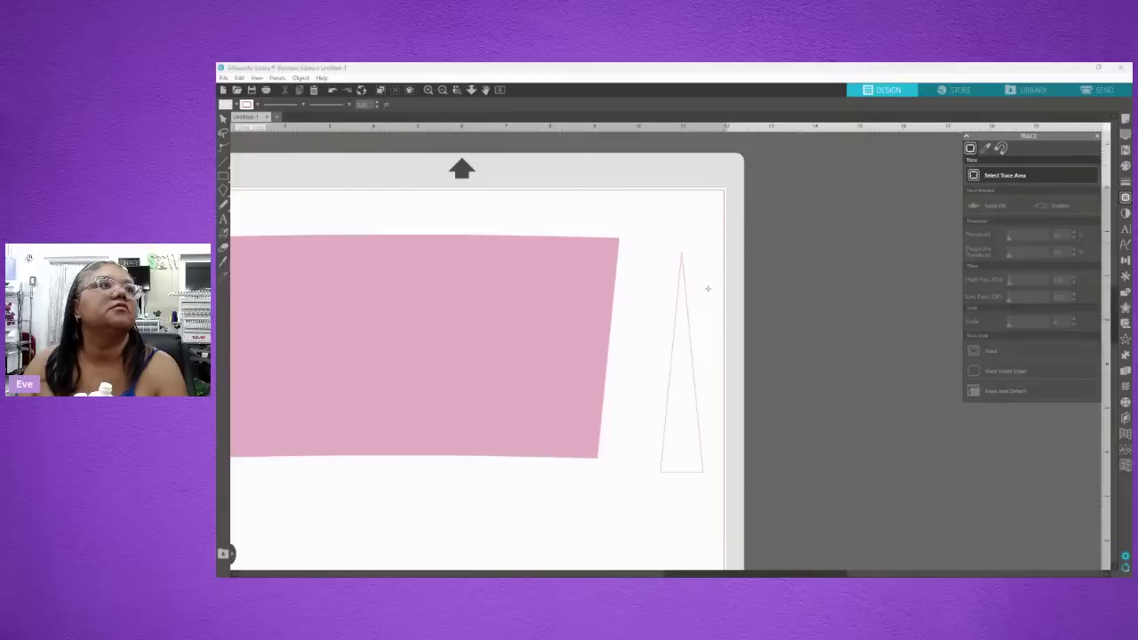
{"action": "mouse_move", "coordinate": [667, 242]}
{"action": "left_mouse_down"}
{"action": "mouse_move", "coordinate": [687, 331]}
{"action": "mouse_move", "coordinate": [665, 462]}
{"action": "mouse_move", "coordinate": [729, 481]}
{"action": "left_mouse_up"}
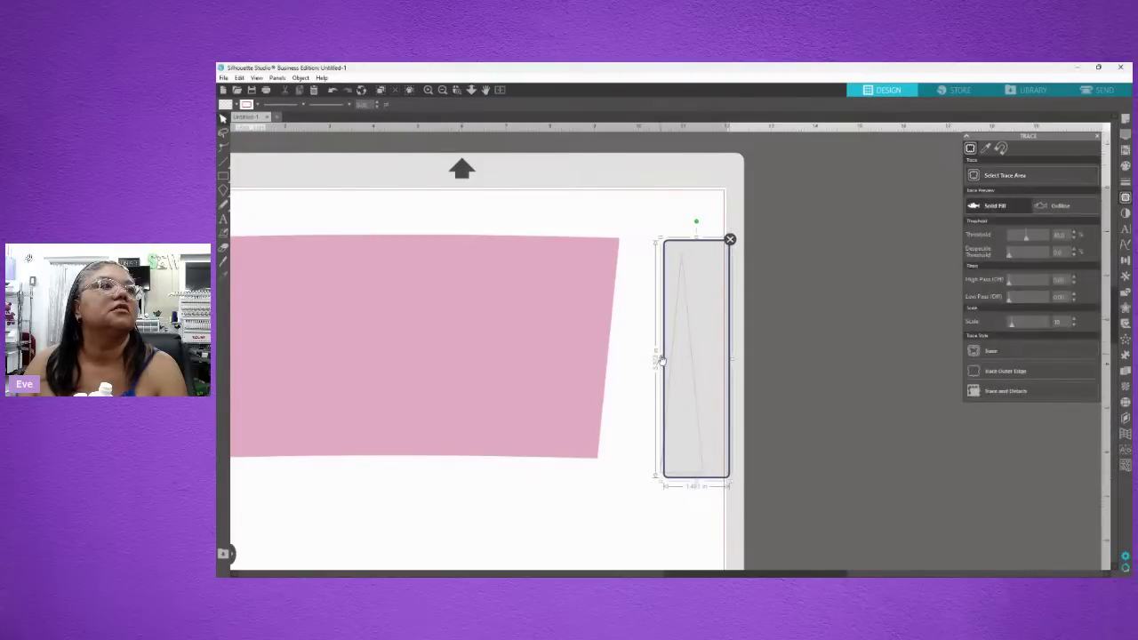
{"action": "left_click_drag", "start_coordinate": [659, 358], "coordinate": [647, 358]}
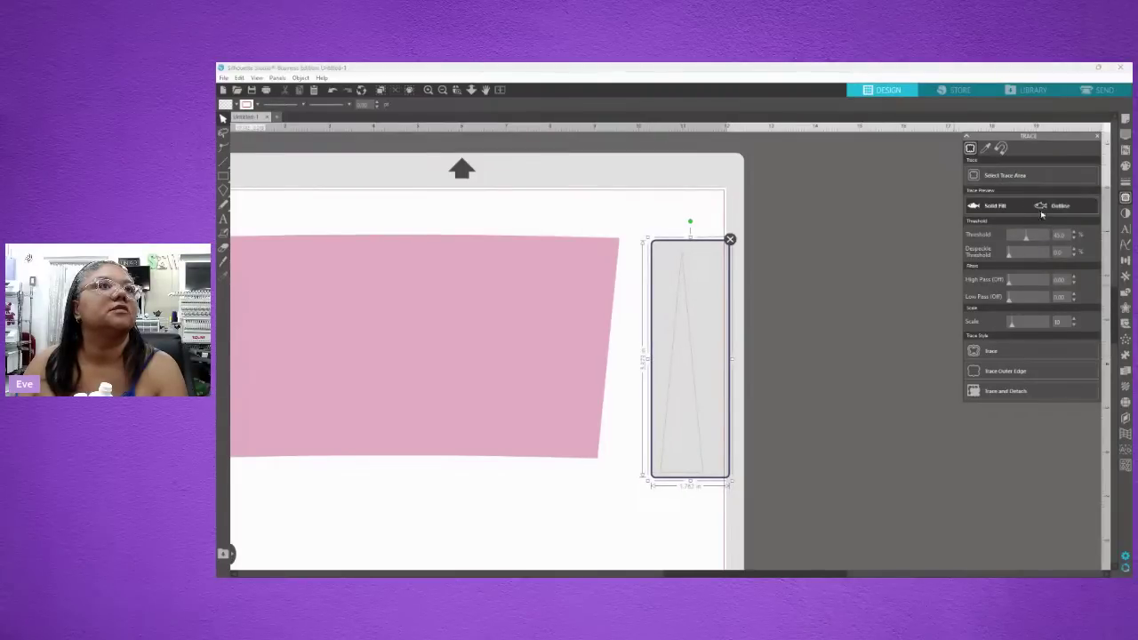
{"action": "left_click", "coordinate": [1027, 357]}
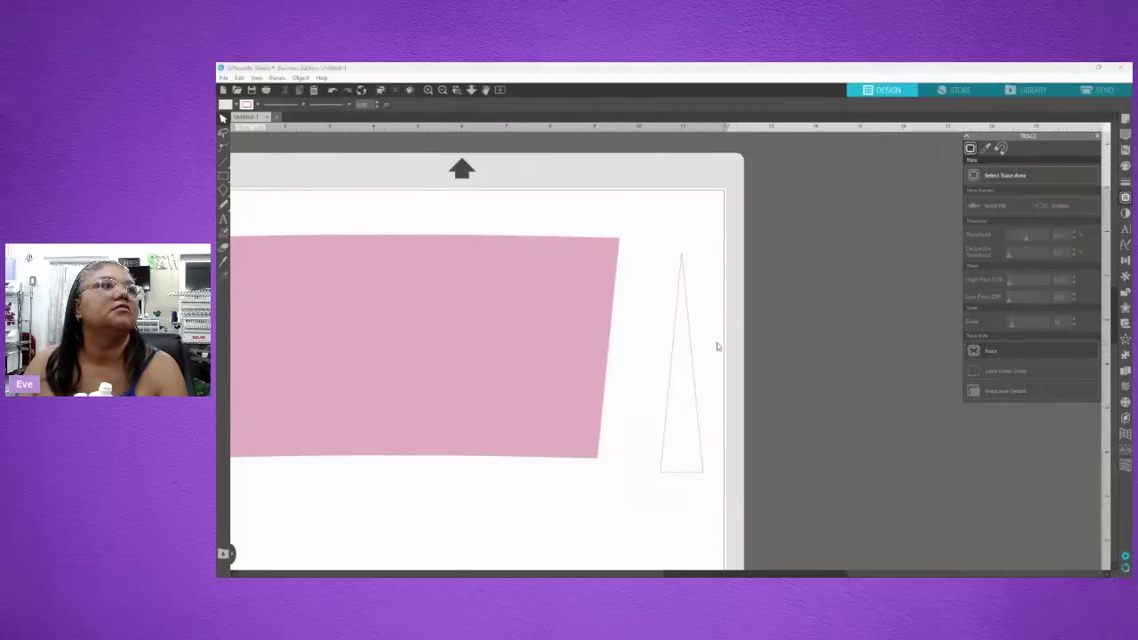
{"action": "left_click", "coordinate": [689, 347]}
{"action": "left_click", "coordinate": [993, 176]}
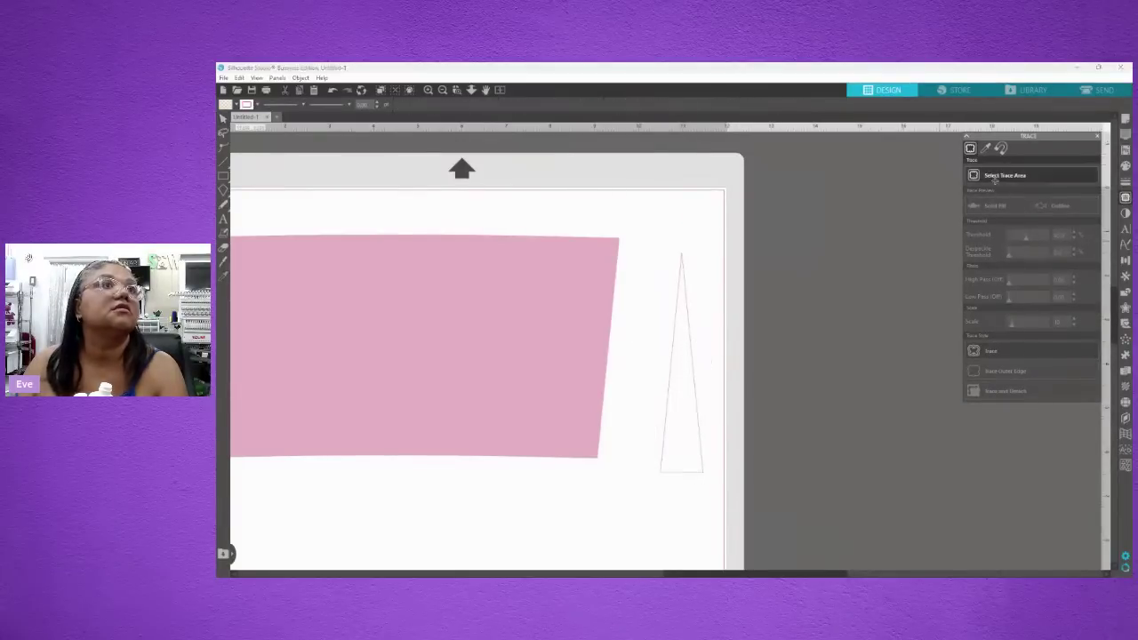
{"action": "left_click", "coordinate": [985, 148]}
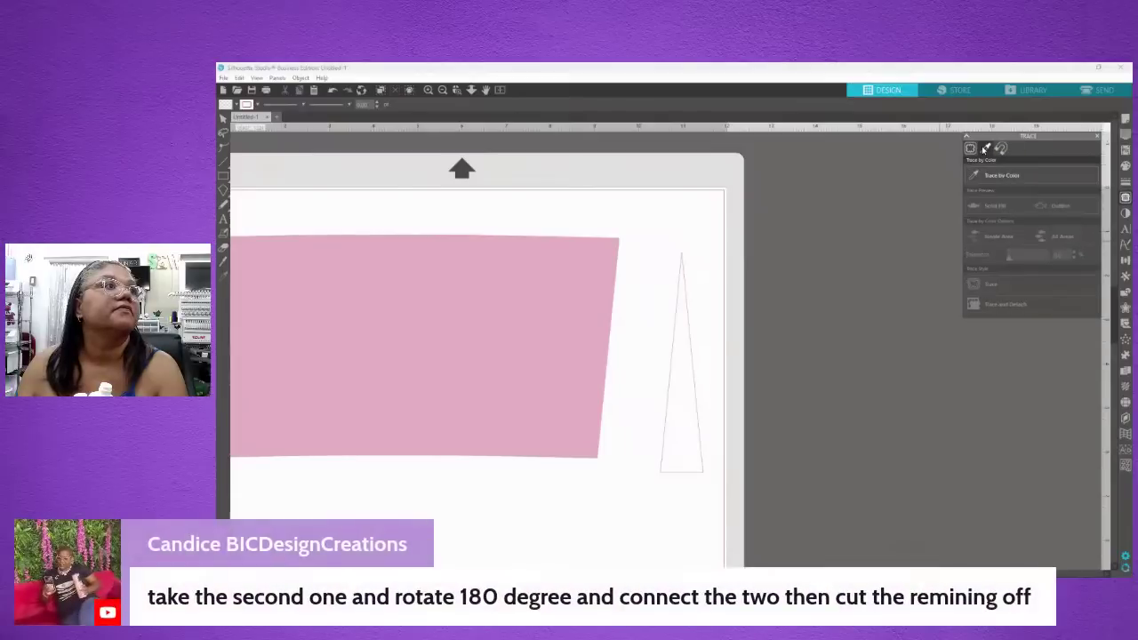
{"action": "left_click", "coordinate": [969, 148]}
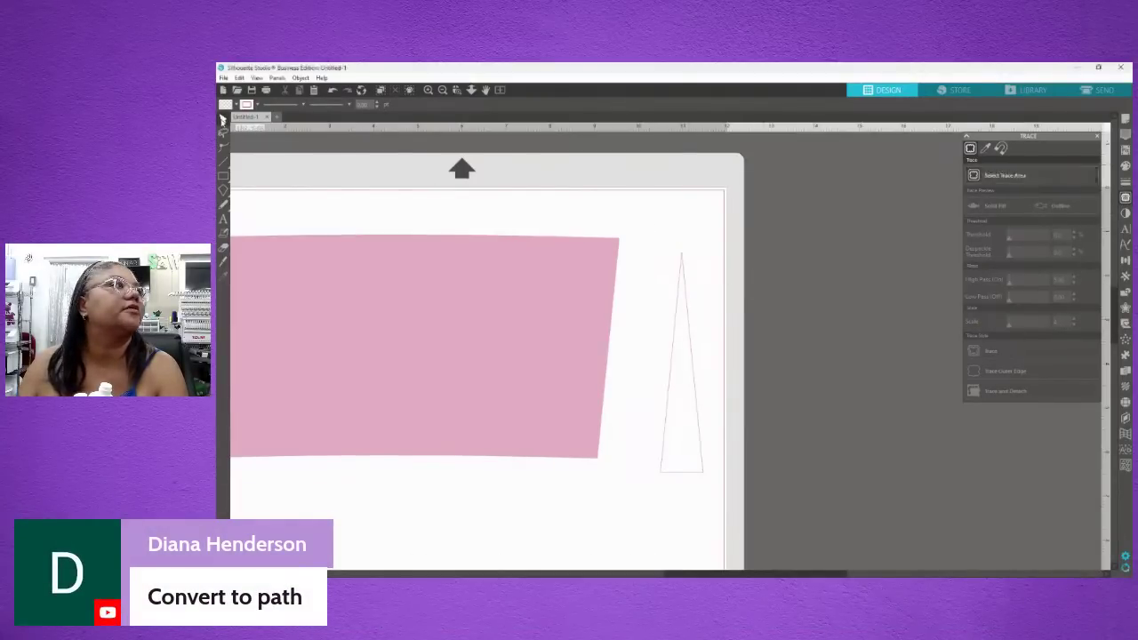
- Select the whole grouped triangle and convert it to a path
{"action": "left_click_drag", "start_coordinate": [637, 233], "coordinate": [710, 534]}
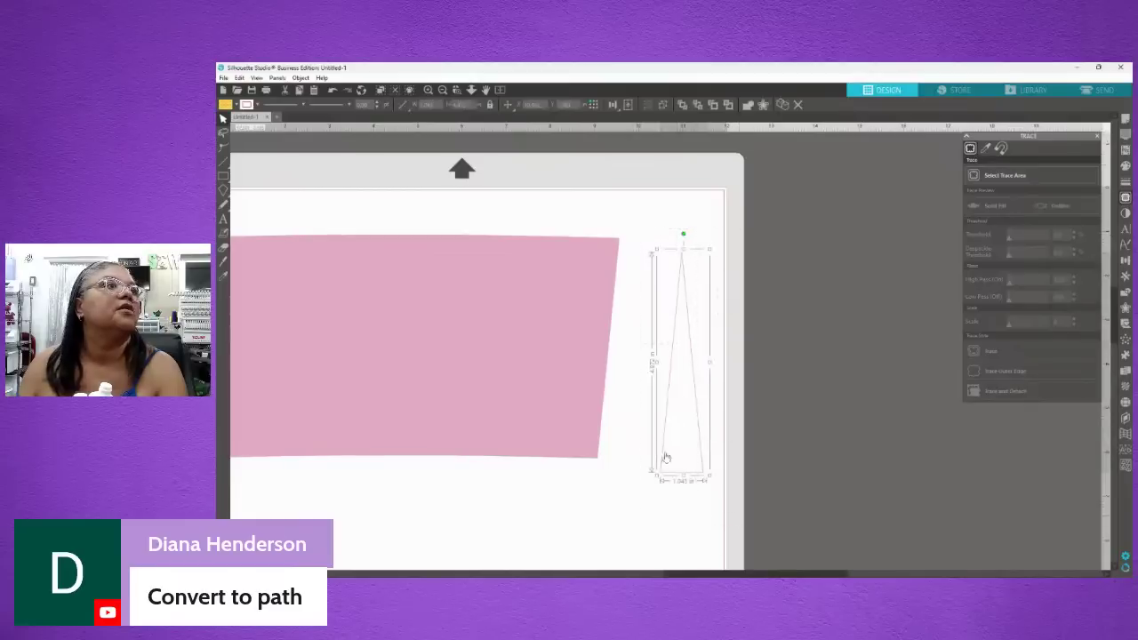
{"action": "right_click", "coordinate": [695, 423]}
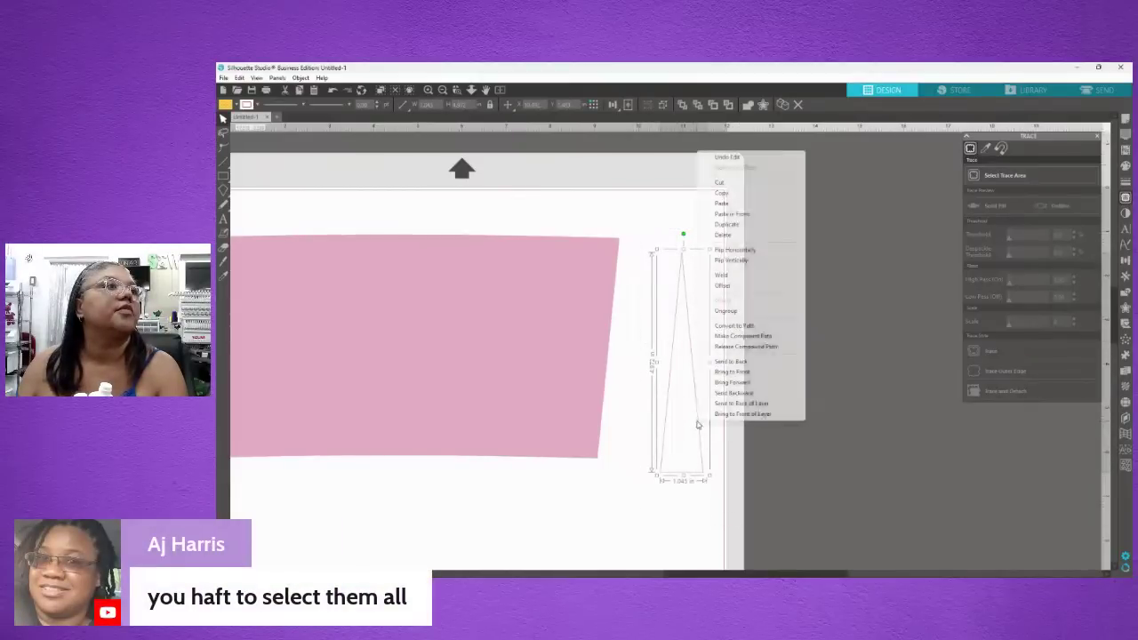
{"action": "left_click", "coordinate": [725, 328]}
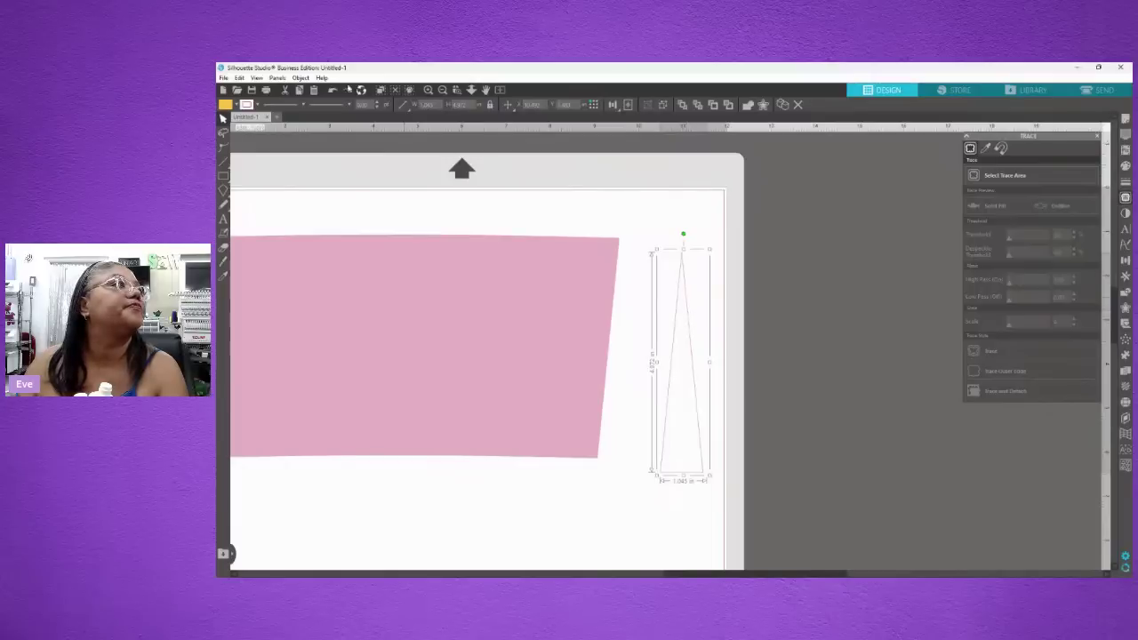
- Try a pink fill and a yellow outline on the triangle, settling on a black outline and a black fill
{"action": "left_click", "coordinate": [234, 105]}
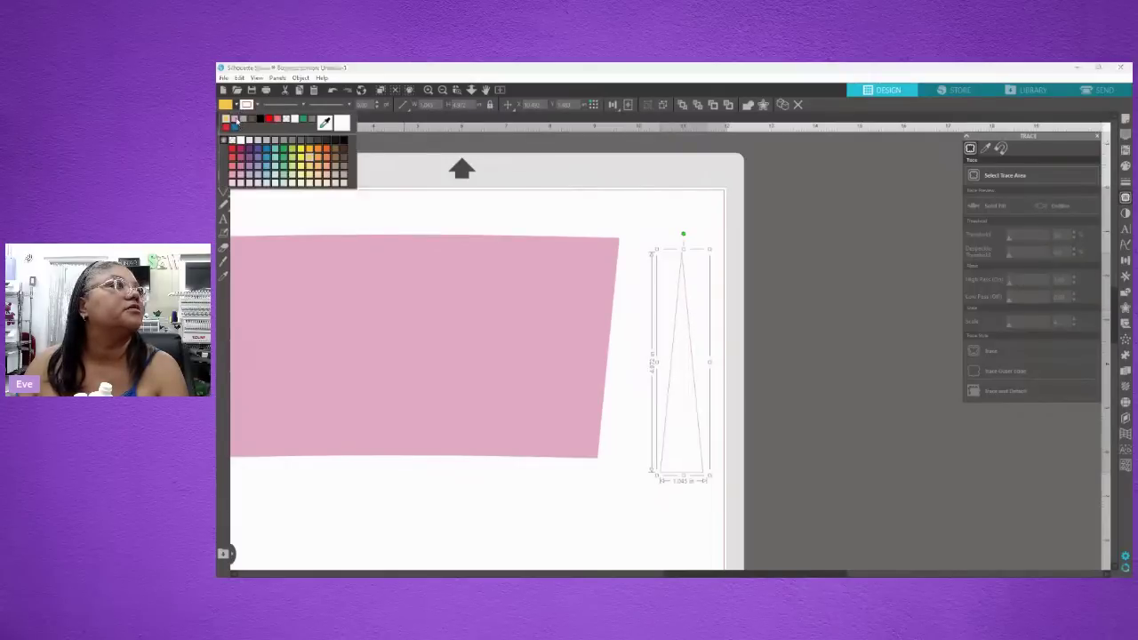
{"action": "left_click", "coordinate": [235, 121]}
{"action": "left_click", "coordinate": [246, 104]}
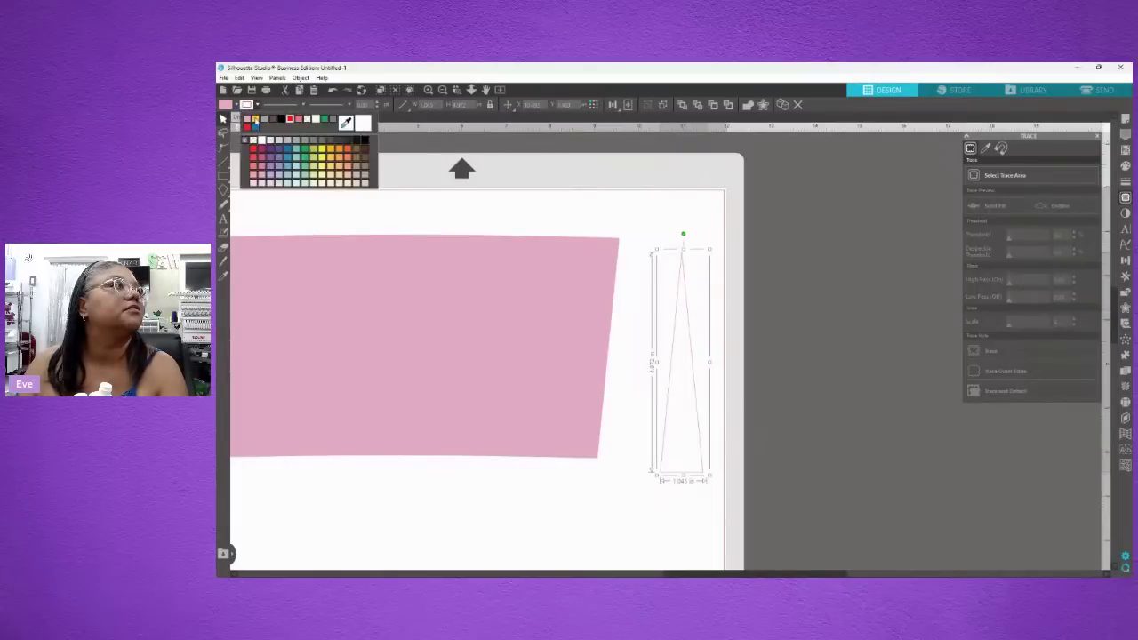
{"action": "left_click", "coordinate": [249, 120]}
{"action": "left_click", "coordinate": [246, 104]}
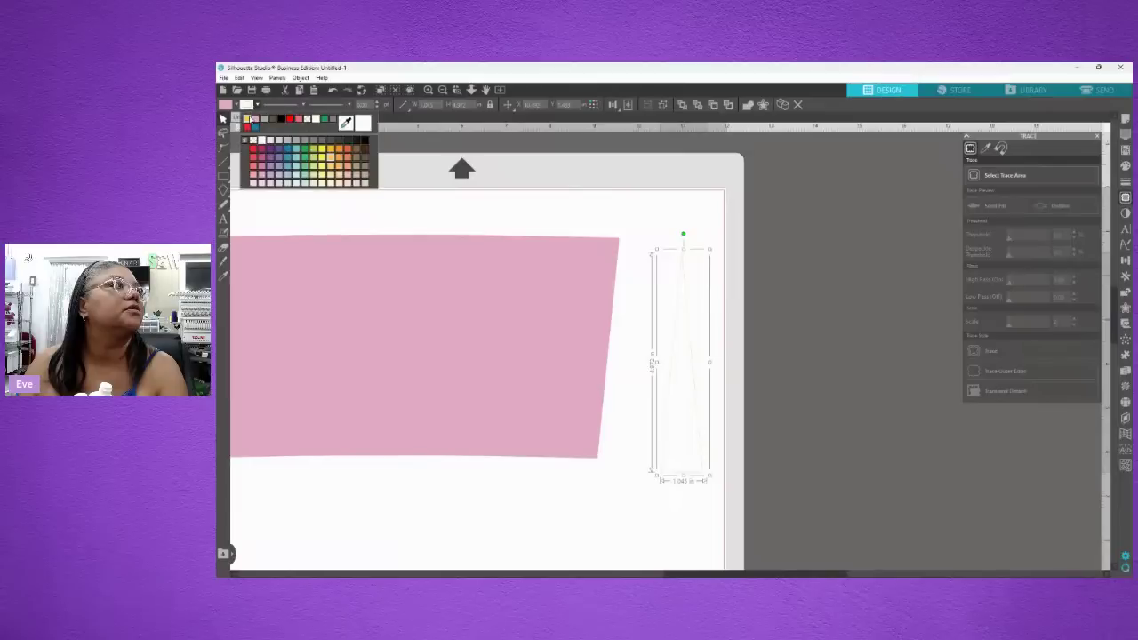
{"action": "left_click", "coordinate": [279, 119]}
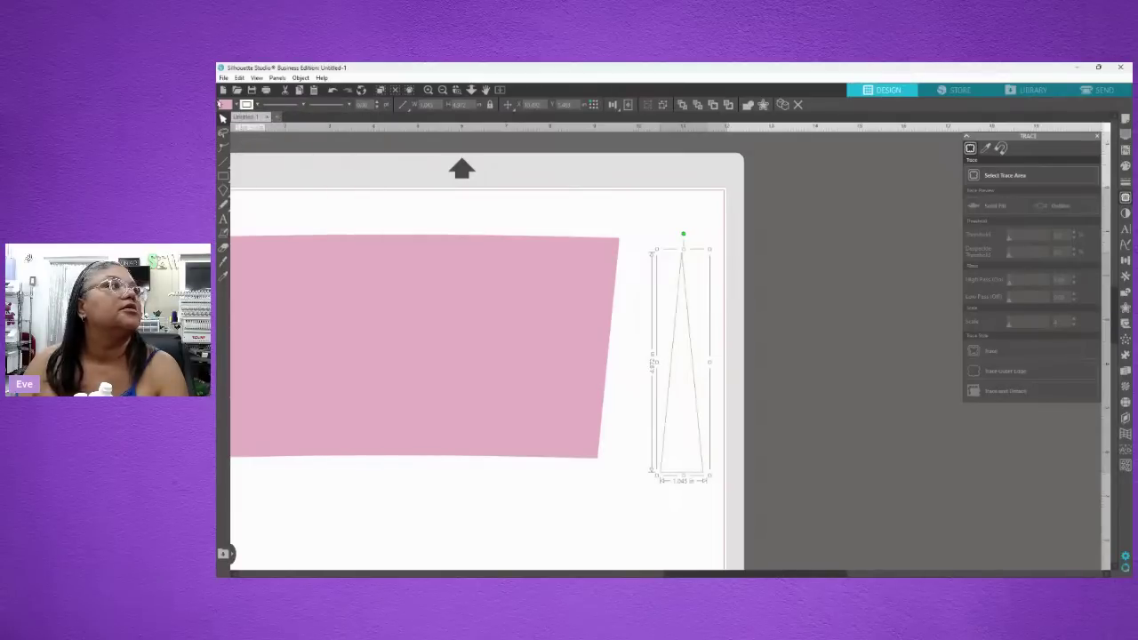
{"action": "left_click", "coordinate": [225, 104]}
{"action": "left_click", "coordinate": [225, 118]}
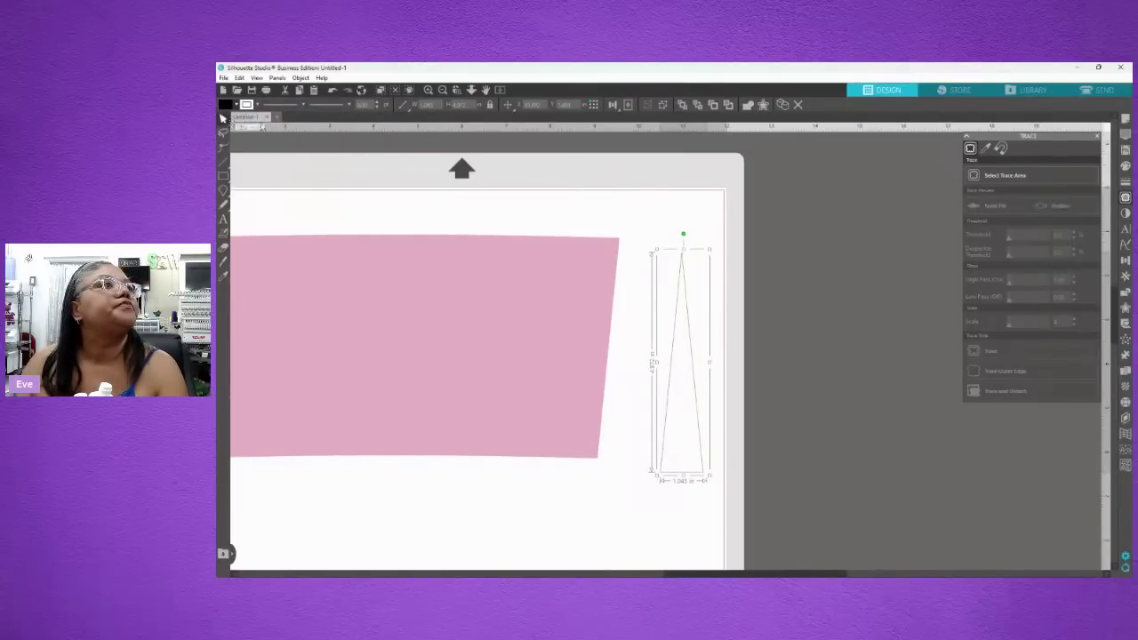
- Place the triangle against the pink panel's slanted edge, try welding the two shapes, and undo the weld
{"action": "left_click_drag", "start_coordinate": [689, 393], "coordinate": [633, 380]}
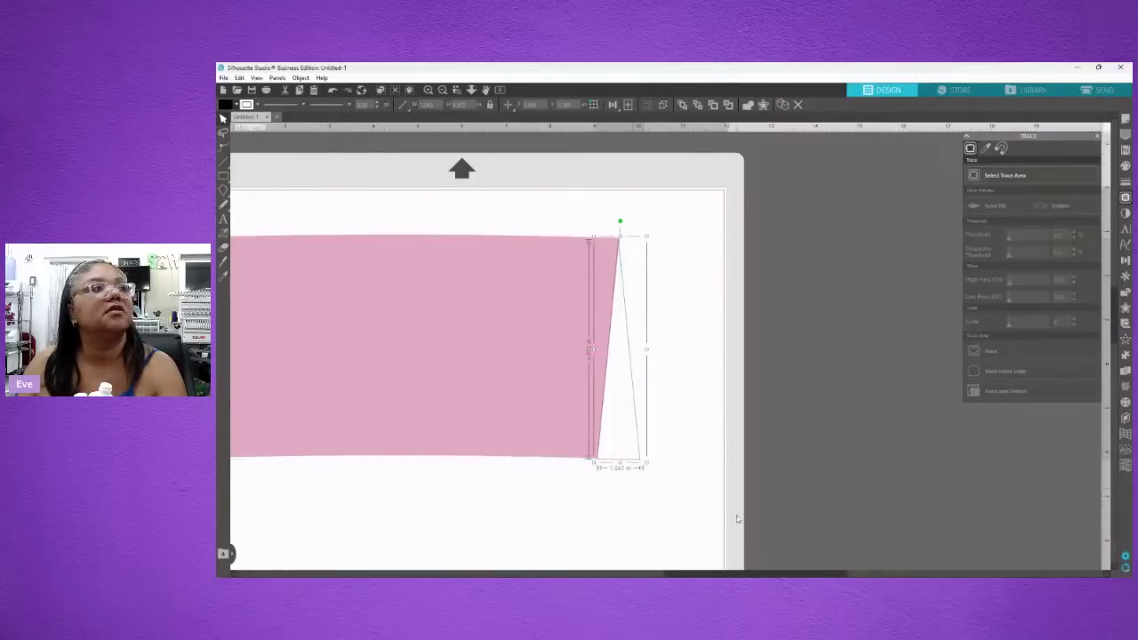
{"action": "left_click", "coordinate": [554, 339], "text": "shift"}
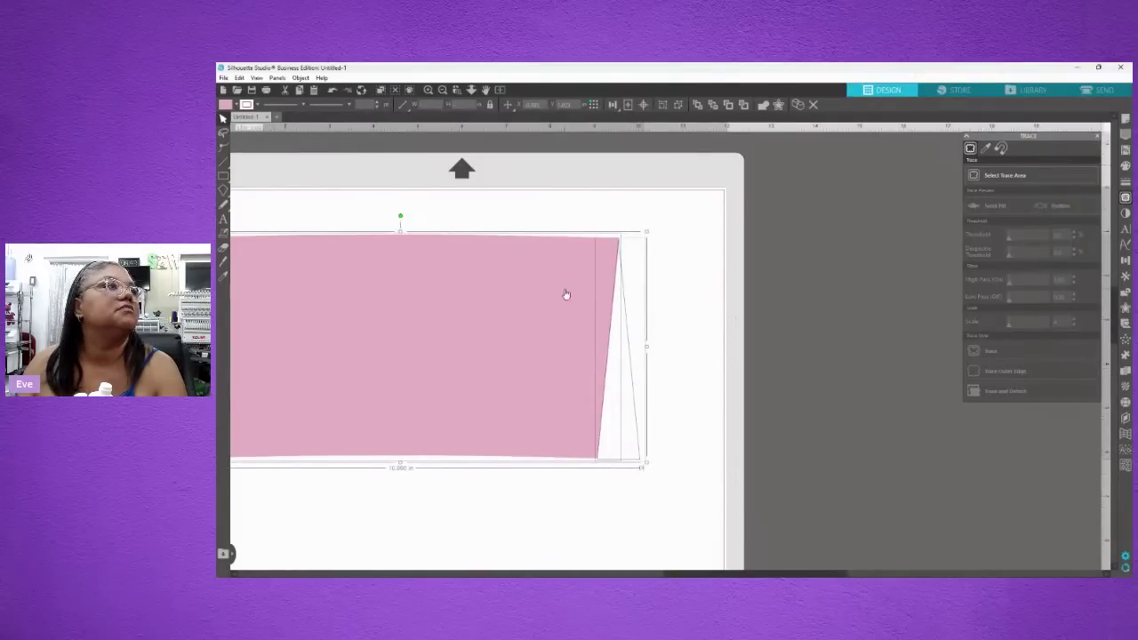
{"action": "right_click", "coordinate": [596, 287]}
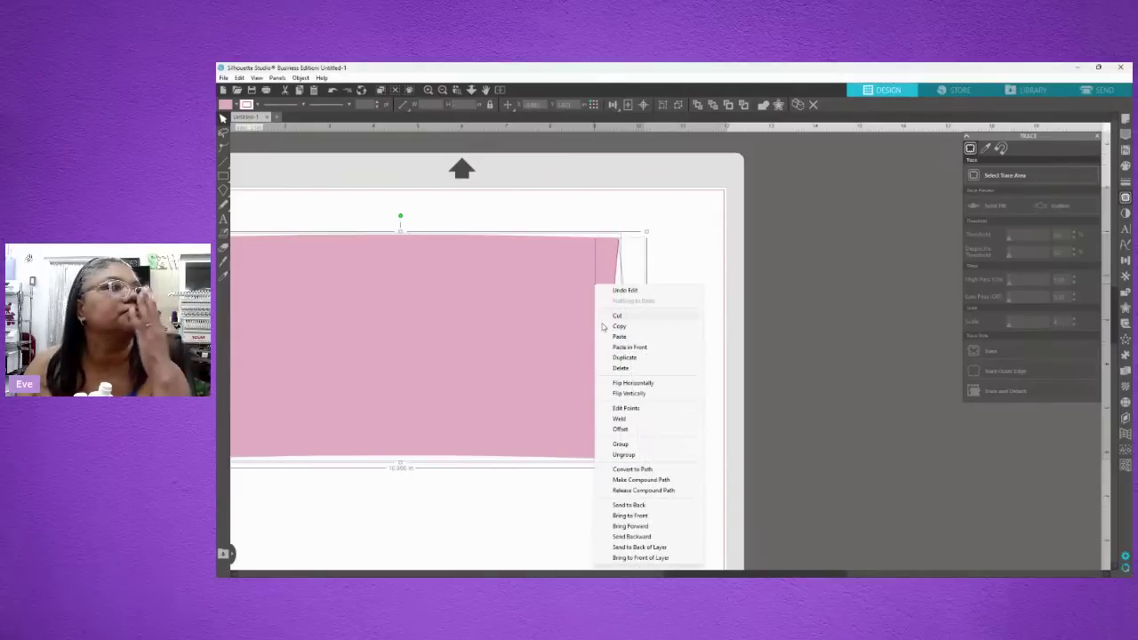
{"action": "left_click", "coordinate": [620, 419]}
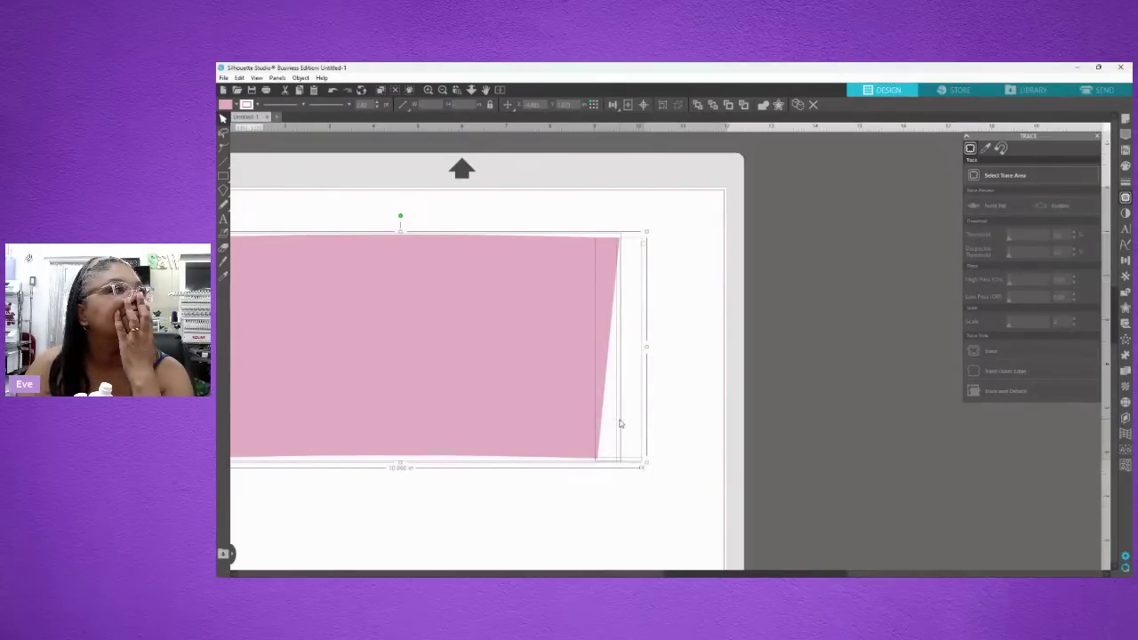
{"action": "left_click", "coordinate": [745, 420]}
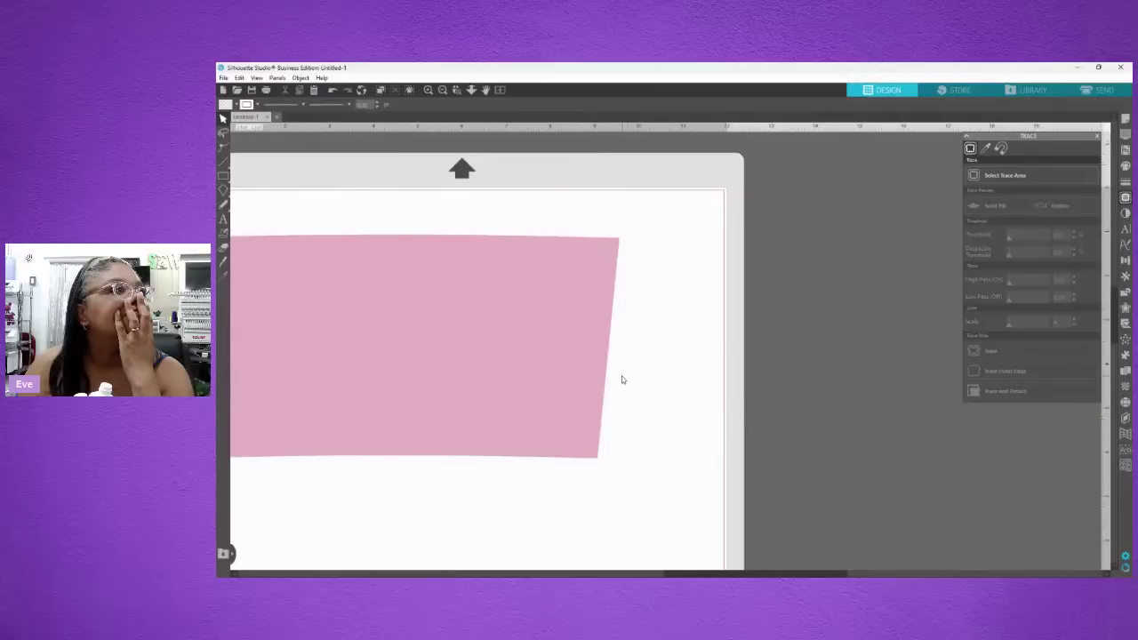
{"action": "left_click", "coordinate": [331, 90]}
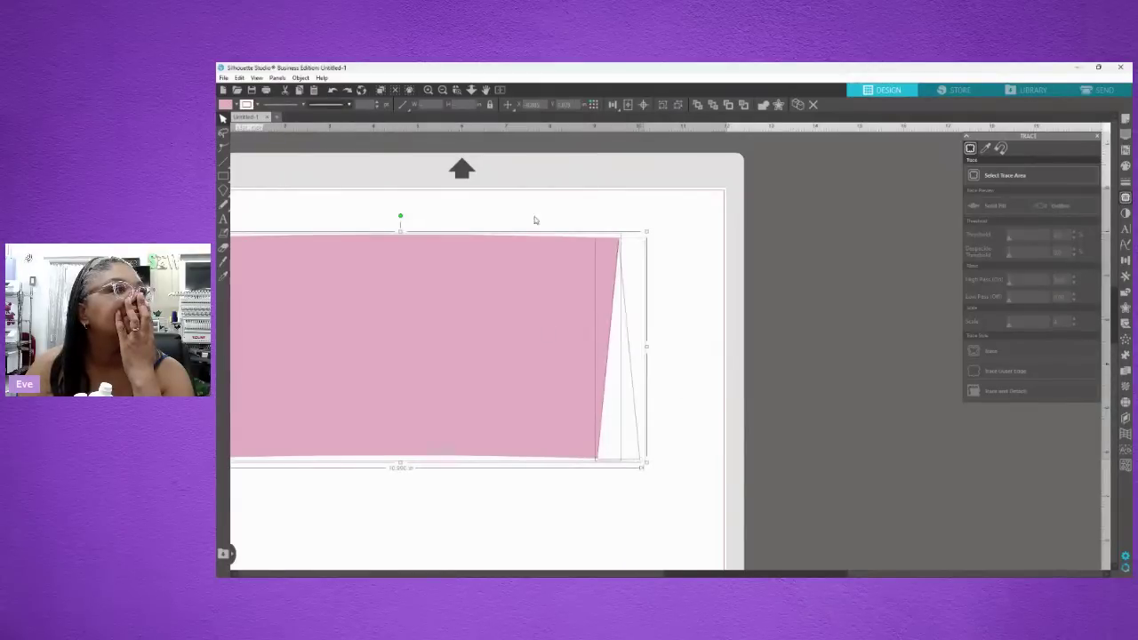
- Group the pink panel with the adjoining triangle and shift the group slightly up and left
{"action": "left_click", "coordinate": [658, 446]}
{"action": "left_click_drag", "start_coordinate": [659, 446], "coordinate": [462, 195]}
{"action": "left_click", "coordinate": [622, 355]}
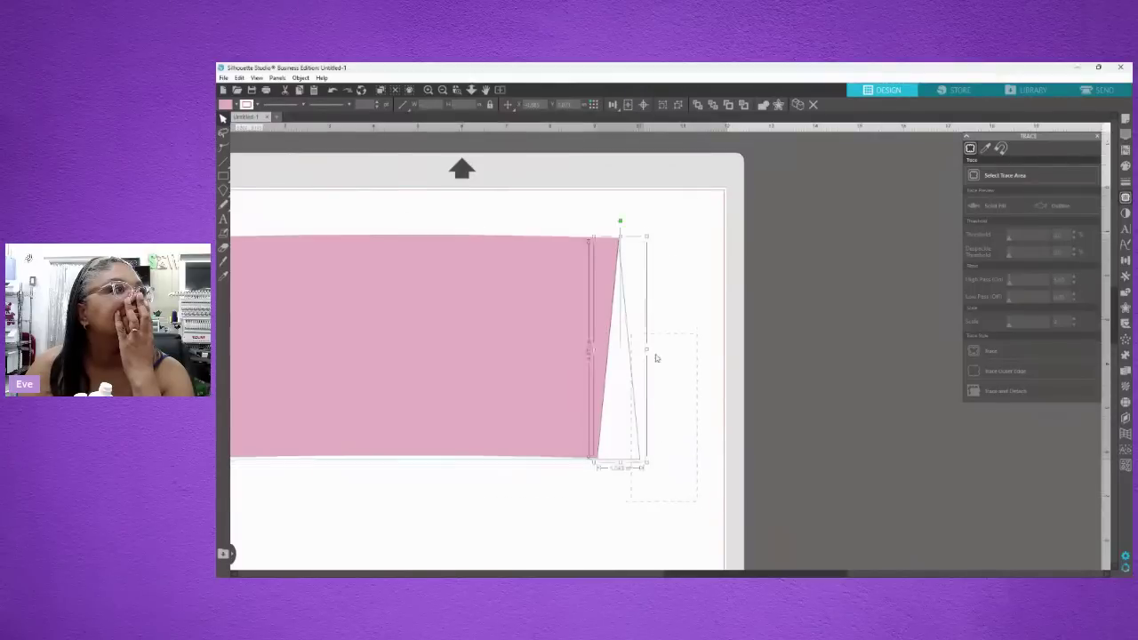
{"action": "left_click", "coordinate": [681, 399]}
{"action": "left_click", "coordinate": [634, 400]}
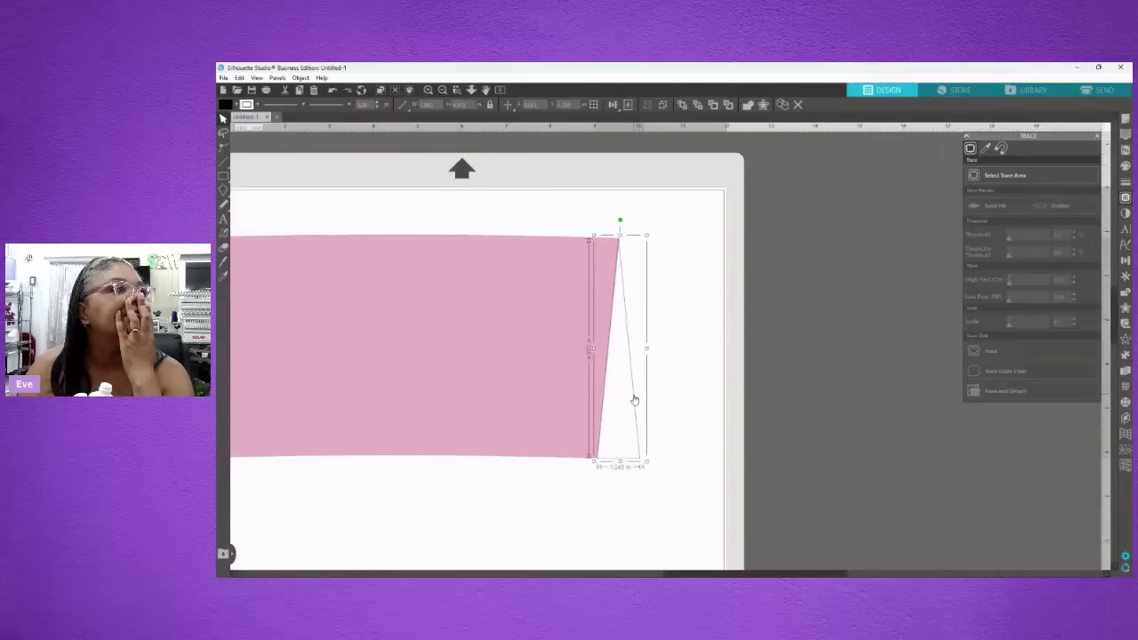
{"action": "left_click_drag", "start_coordinate": [709, 492], "coordinate": [372, 202]}
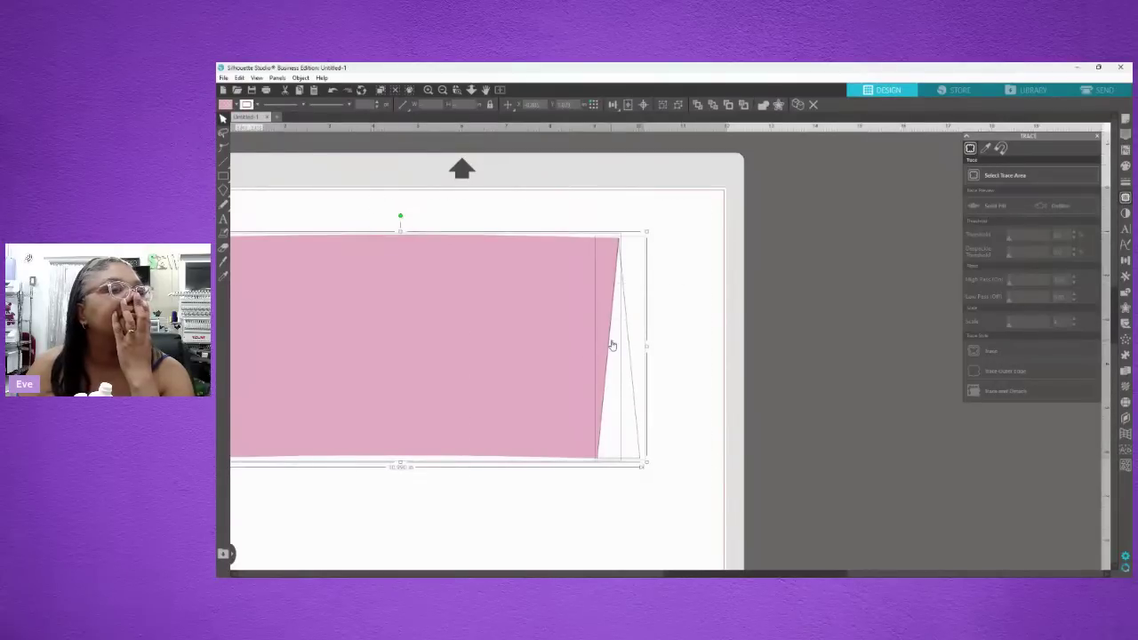
{"action": "right_click", "coordinate": [601, 305]}
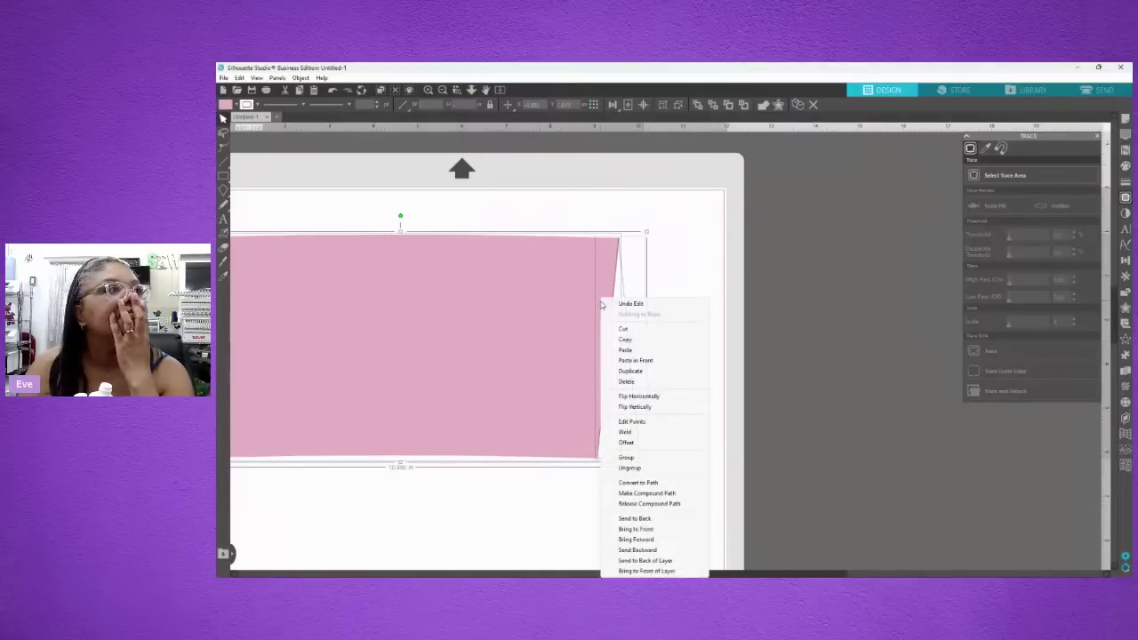
{"action": "left_click", "coordinate": [626, 457]}
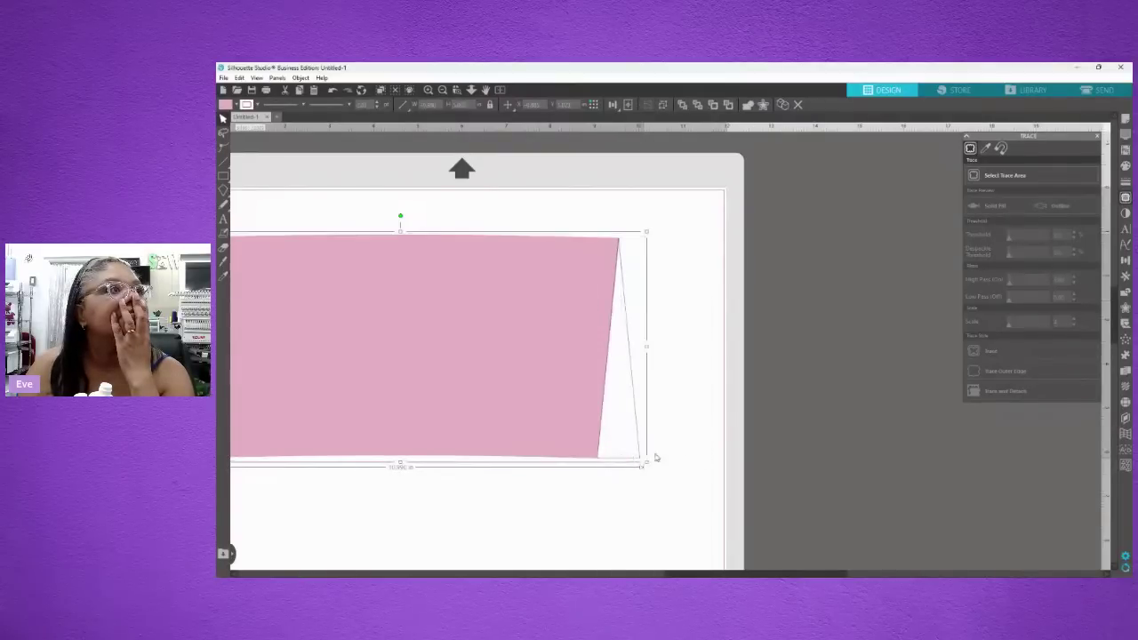
{"action": "left_click", "coordinate": [711, 443]}
{"action": "mouse_move", "coordinate": [574, 388]}
{"action": "left_mouse_down"}
{"action": "mouse_move", "coordinate": [716, 382]}
{"action": "mouse_move", "coordinate": [556, 379]}
{"action": "left_mouse_up"}
{"action": "left_click", "coordinate": [644, 406]}
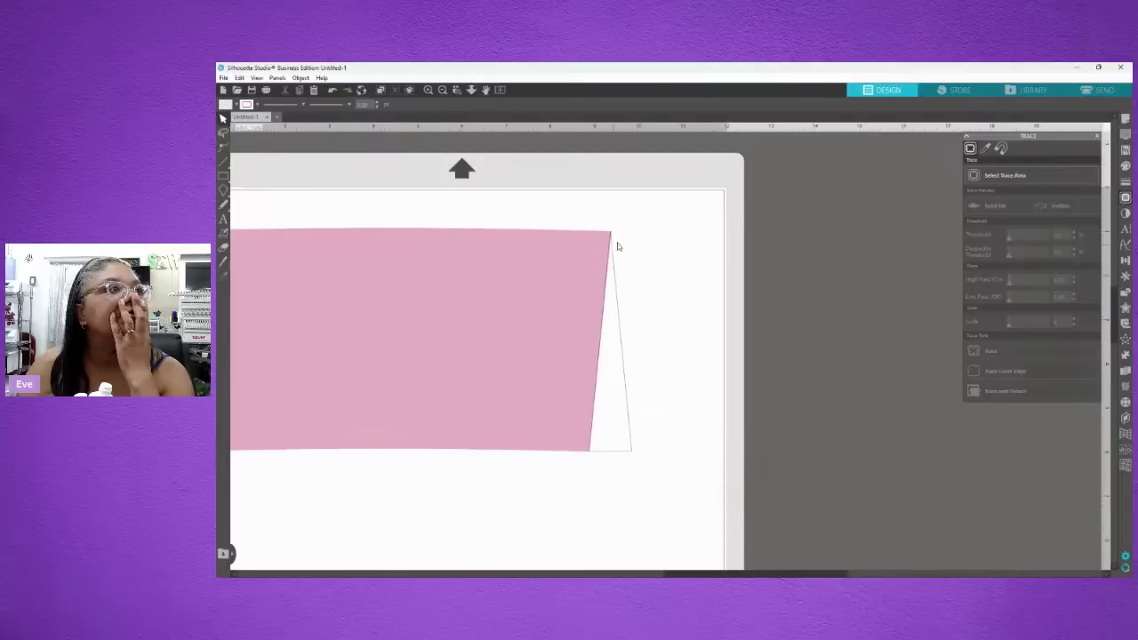
- Ungroup the panel from the triangle, and ungroup the triangle into its separate lines
{"action": "right_click", "coordinate": [617, 305]}
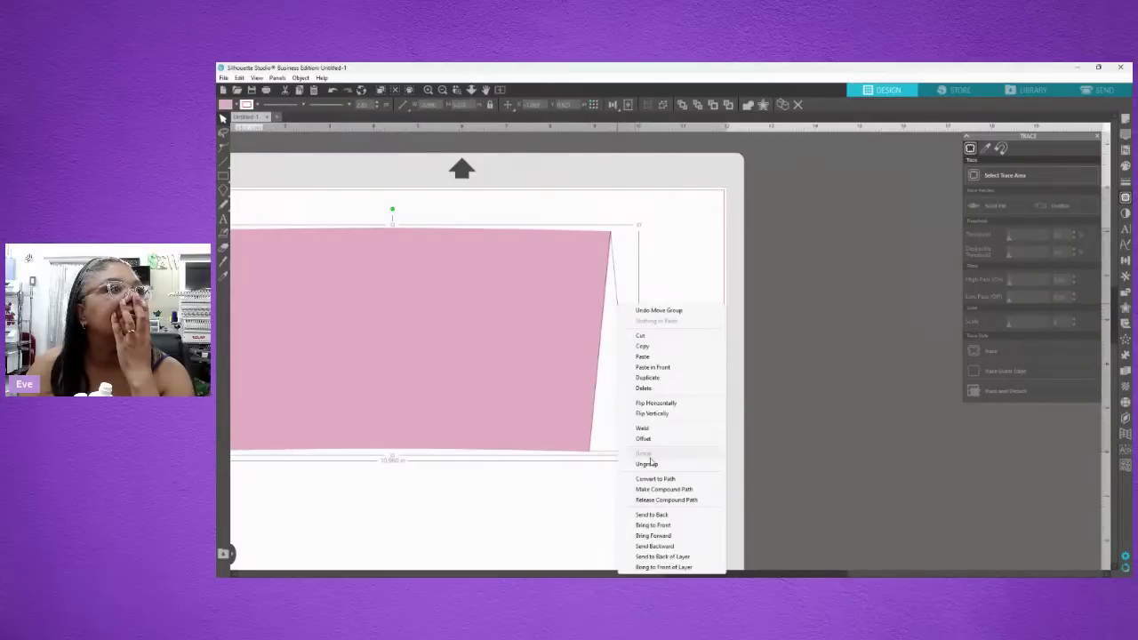
{"action": "left_click", "coordinate": [646, 463]}
{"action": "left_click", "coordinate": [631, 363]}
{"action": "left_click", "coordinate": [629, 363]}
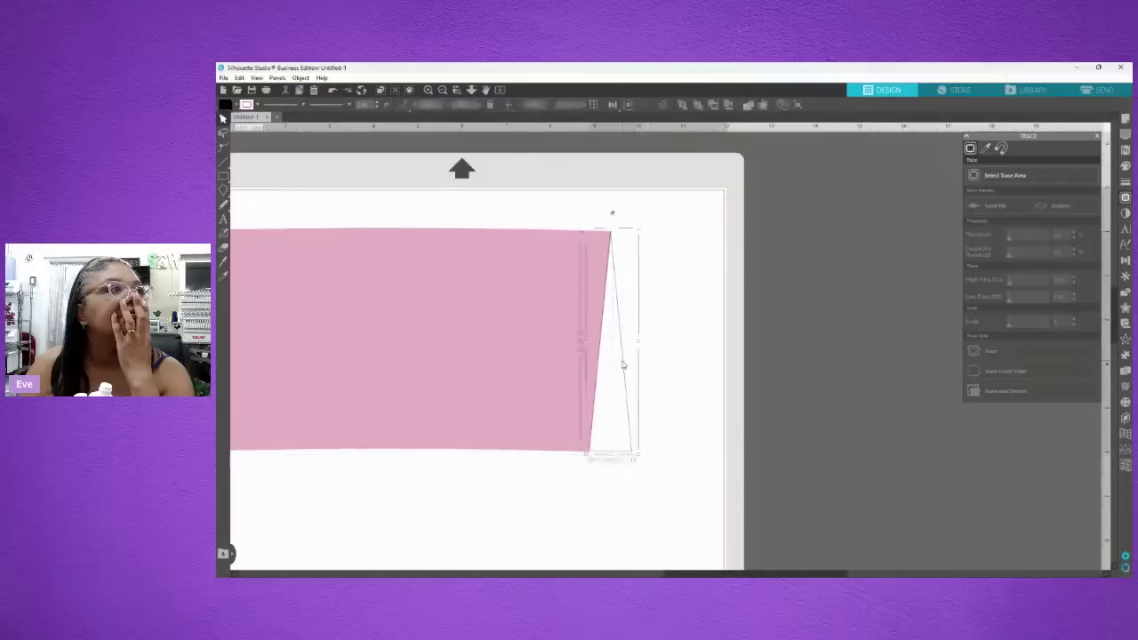
{"action": "right_click", "coordinate": [622, 363]}
{"action": "left_click", "coordinate": [670, 256]}
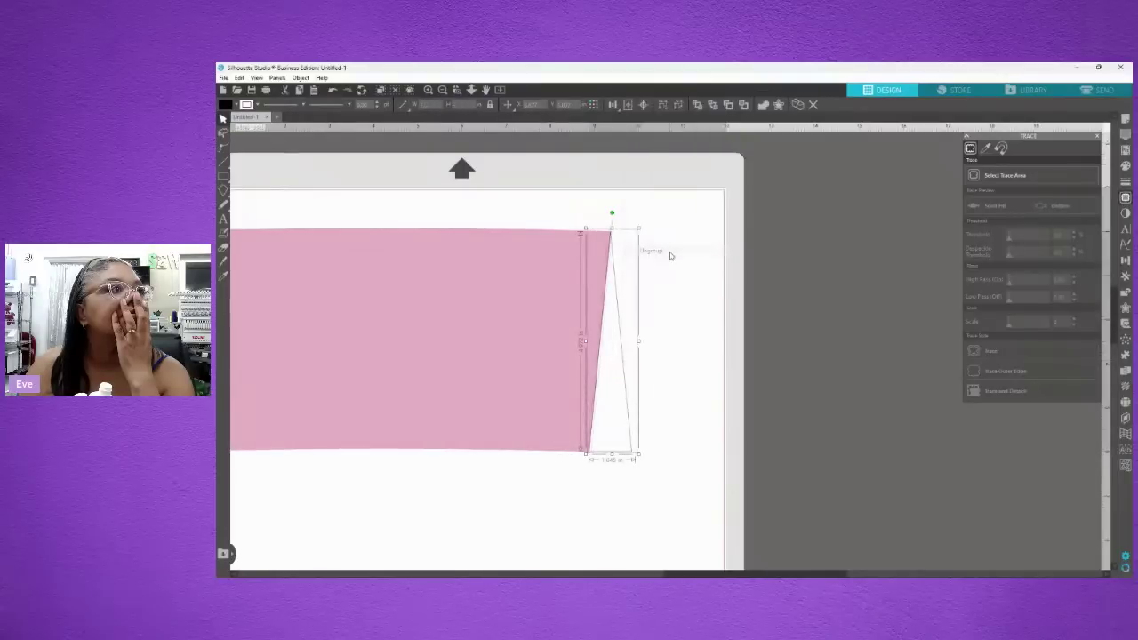
{"action": "left_click", "coordinate": [695, 337]}
{"action": "left_click", "coordinate": [600, 347]}
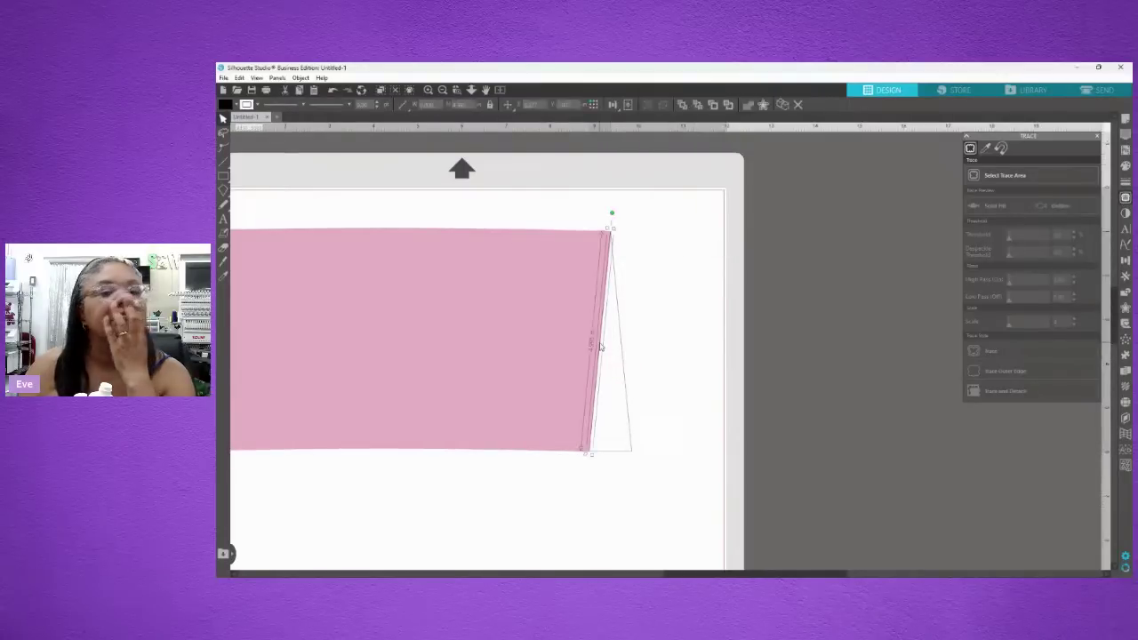
- Select the pink panel together with all the triangle's separate lines and group them into one object
{"action": "left_click", "coordinate": [686, 526]}
{"action": "left_click", "coordinate": [536, 305]}
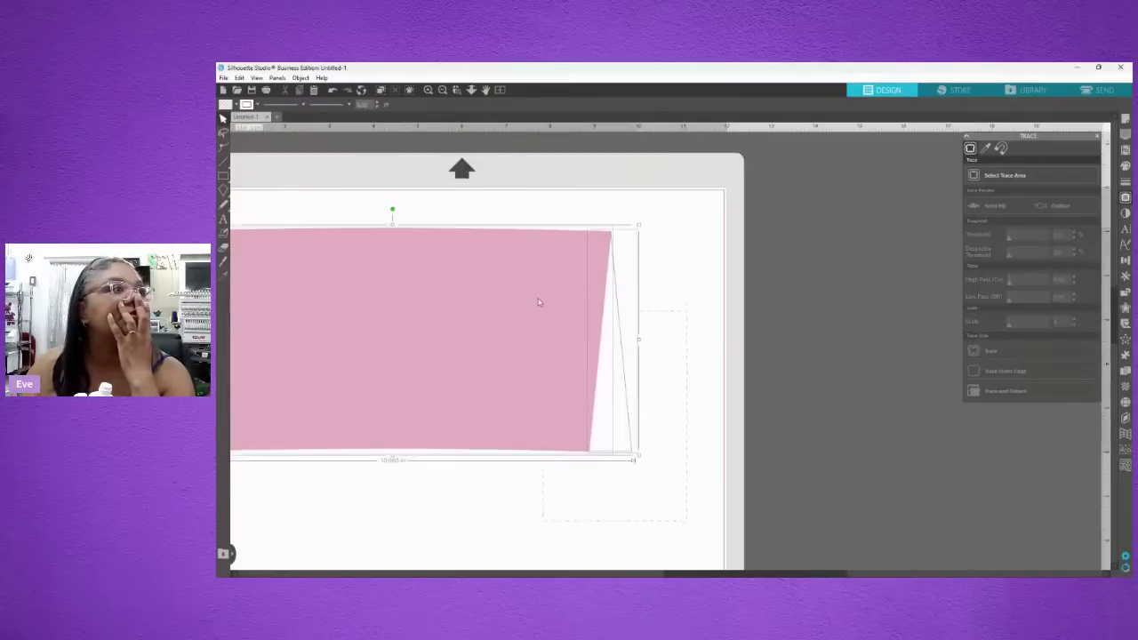
{"action": "right_click", "coordinate": [614, 284]}
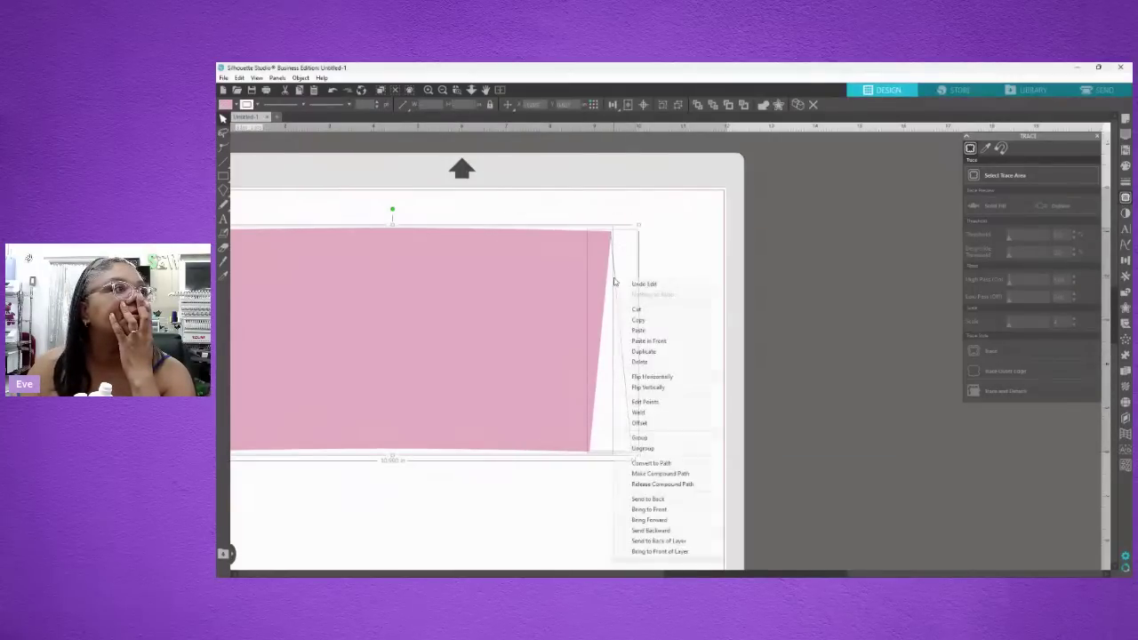
{"action": "left_click", "coordinate": [648, 439]}
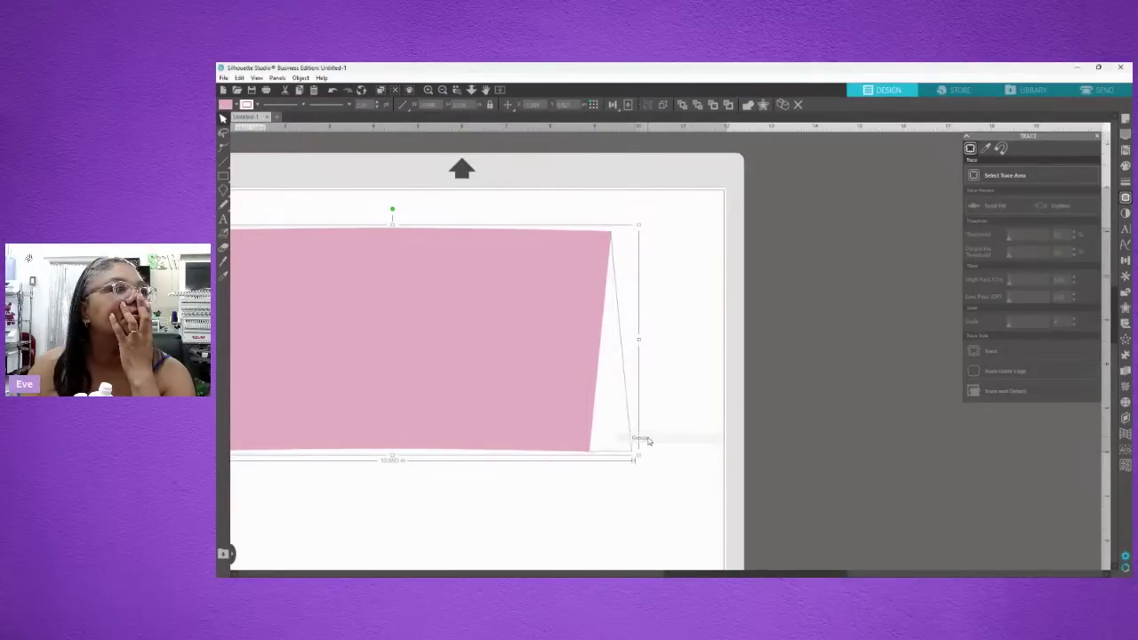
{"action": "left_click", "coordinate": [698, 413]}
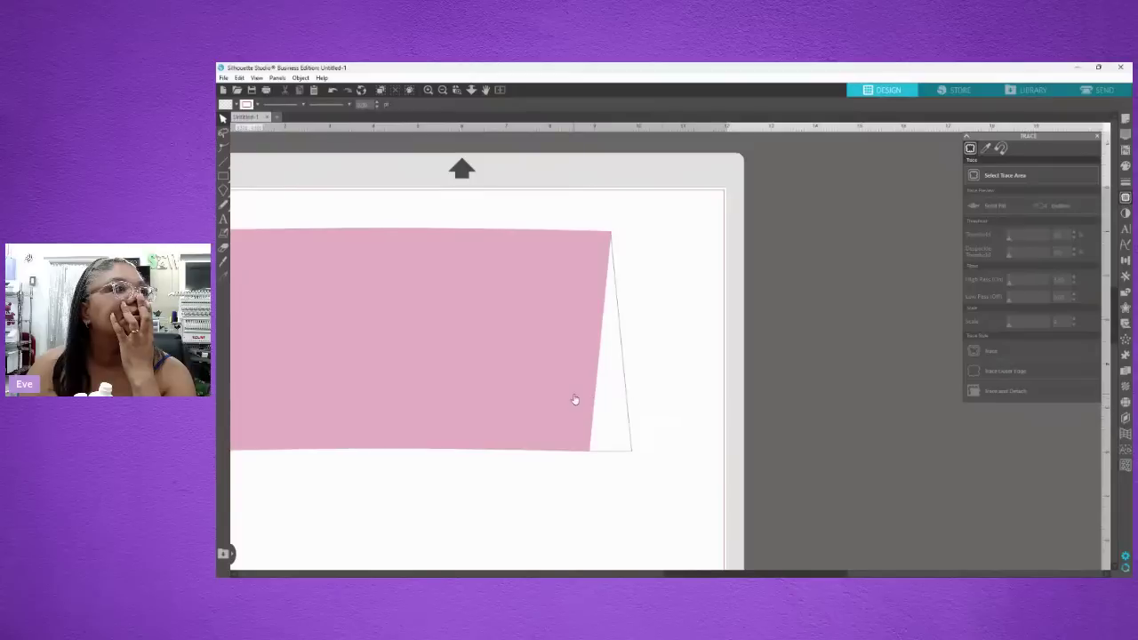
- Reposition the grouped panel and triangle so the whole template fits within the page margins
{"action": "left_click", "coordinate": [522, 436]}
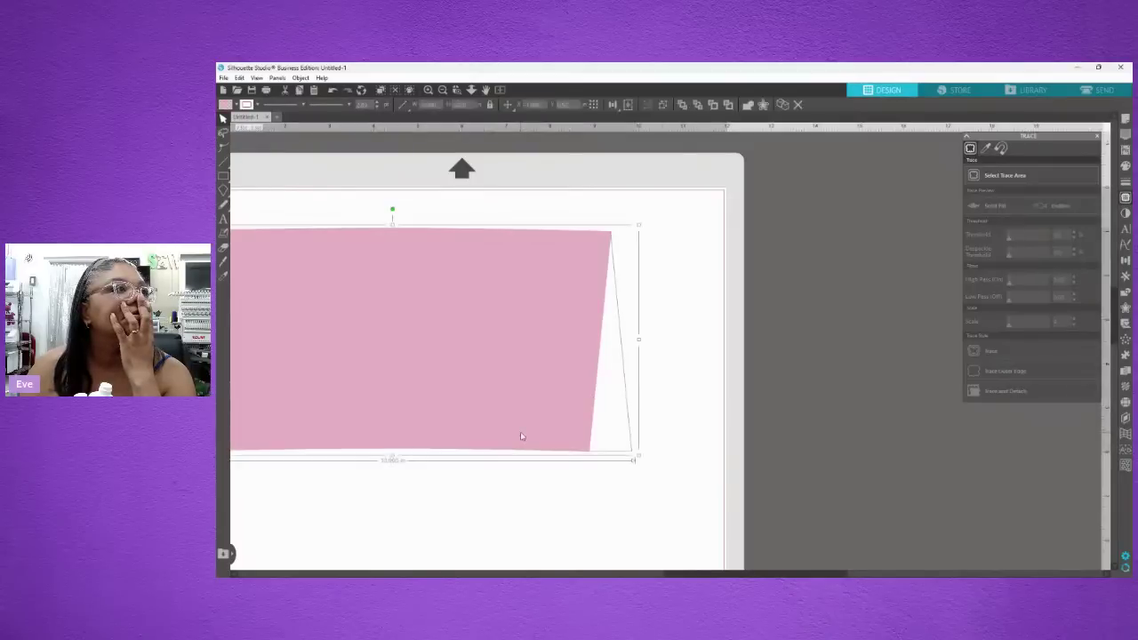
{"action": "left_click_drag", "start_coordinate": [521, 436], "coordinate": [607, 424]}
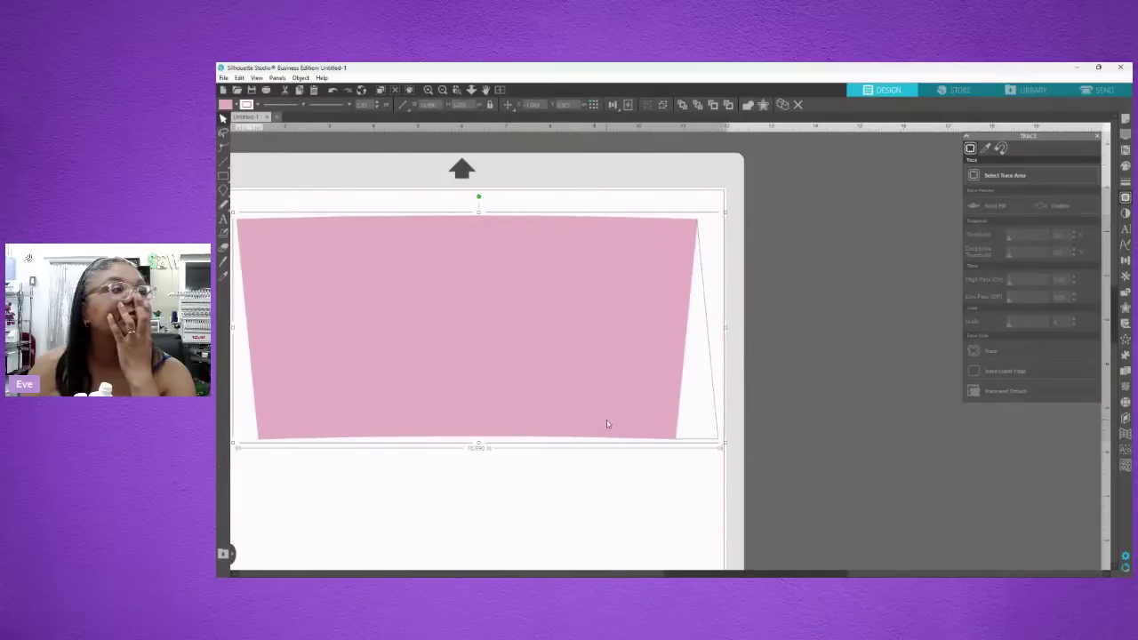
{"action": "left_click_drag", "start_coordinate": [607, 424], "coordinate": [583, 445]}
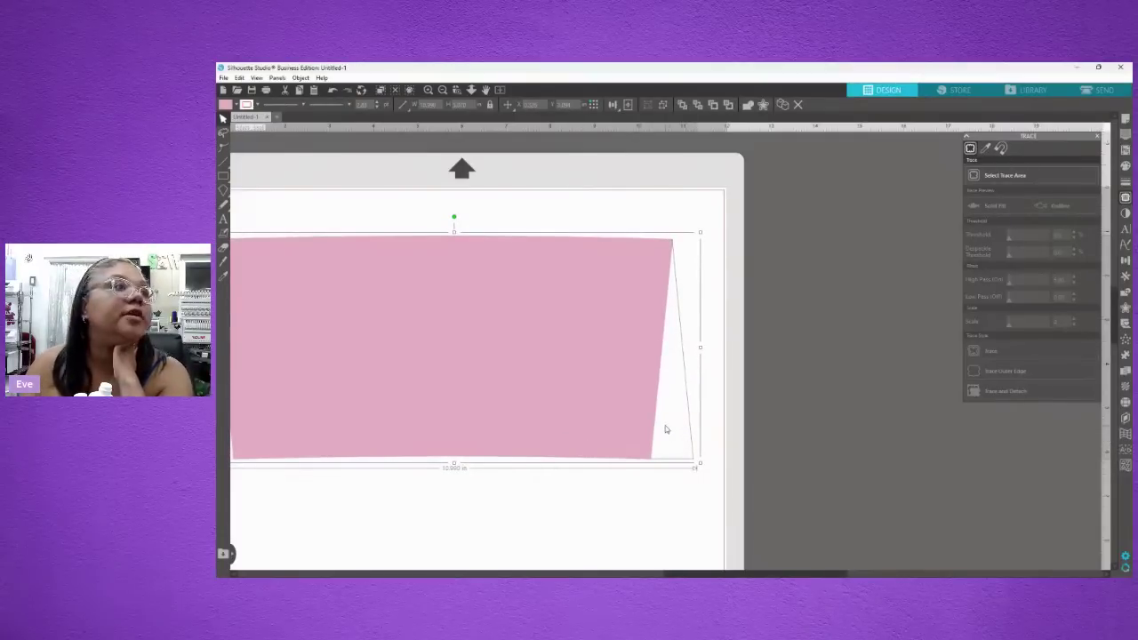
- Try welding the grouped panel and triangle, and undo the weld
{"action": "right_click", "coordinate": [687, 410]}
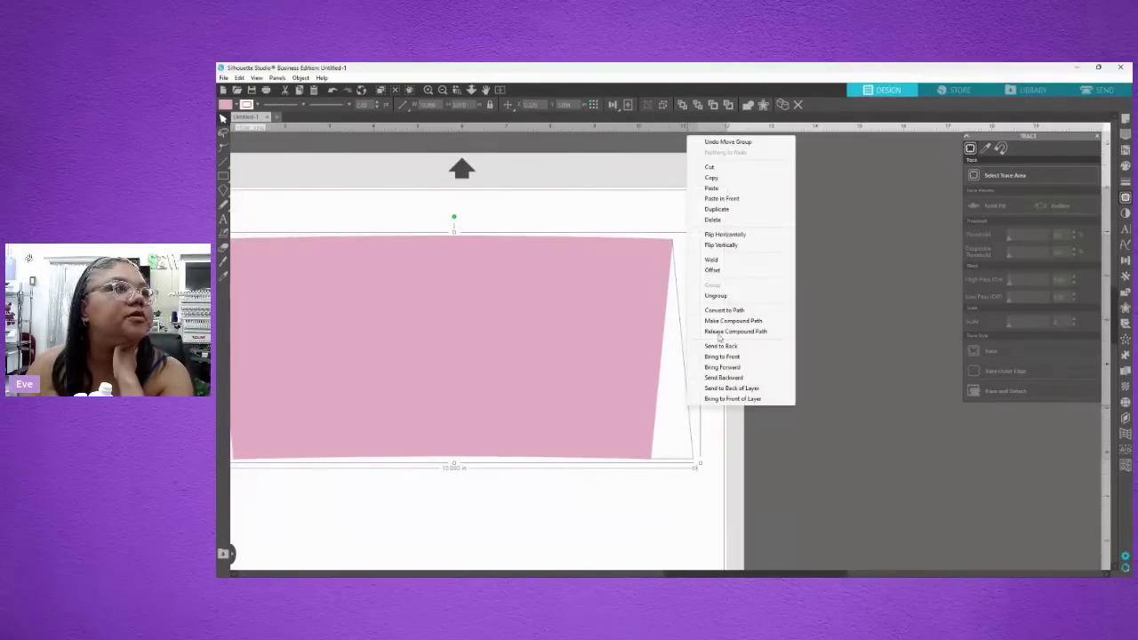
{"action": "left_click", "coordinate": [724, 264]}
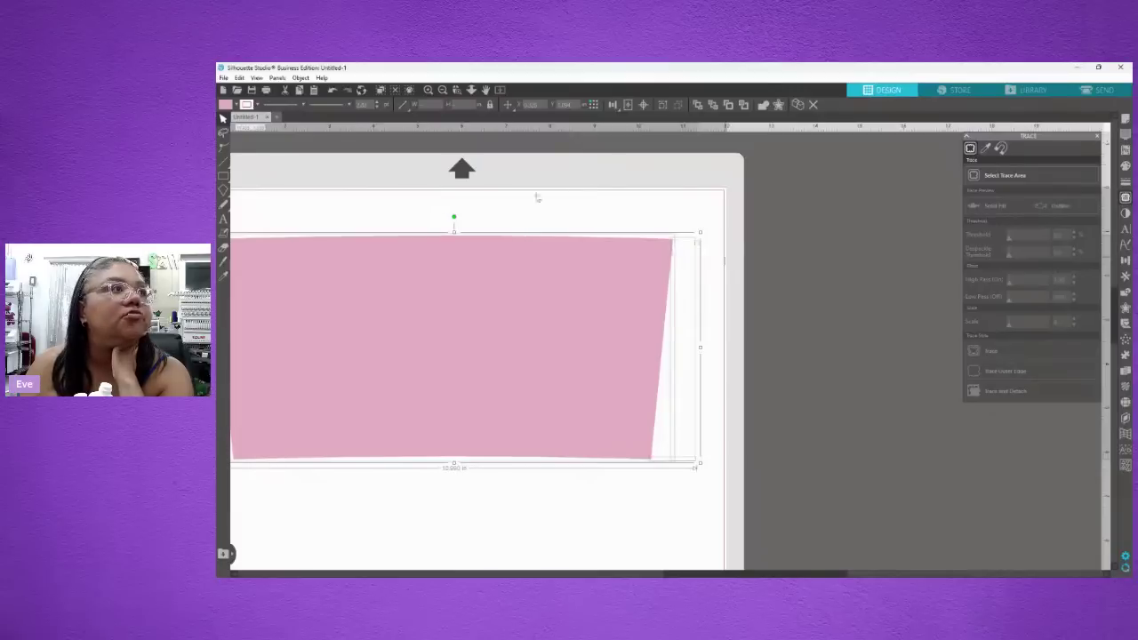
{"action": "left_click", "coordinate": [333, 90]}
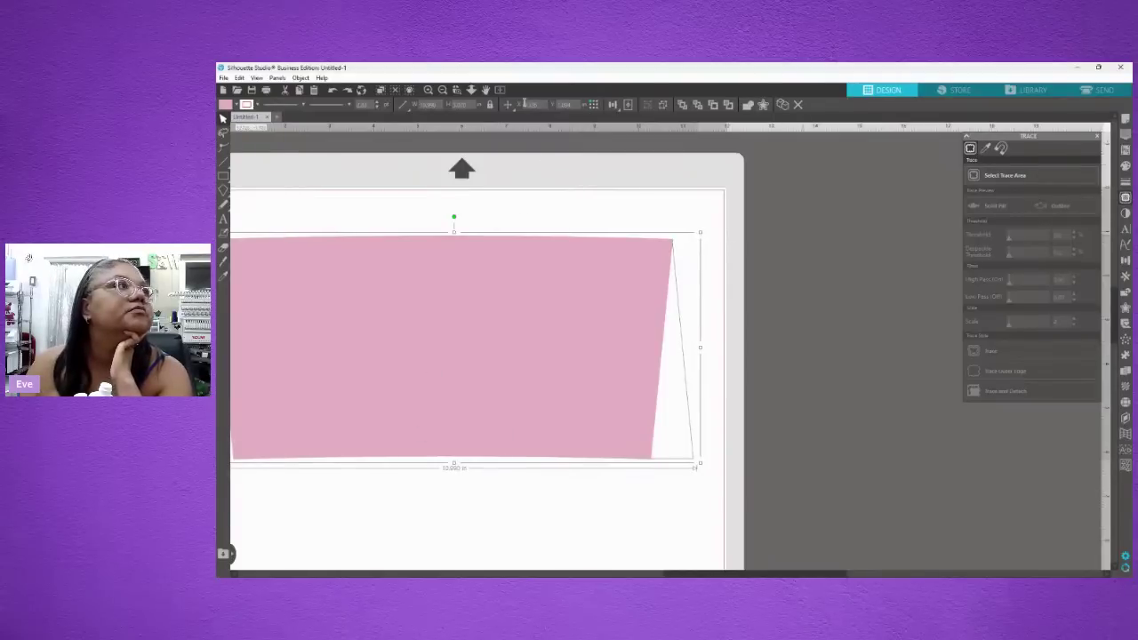
- Try a linear rhinestone fill on the grouped template, comparing 6ss with 10ss stones and settling on 10ss
{"action": "key", "text": "ctrl+1"}
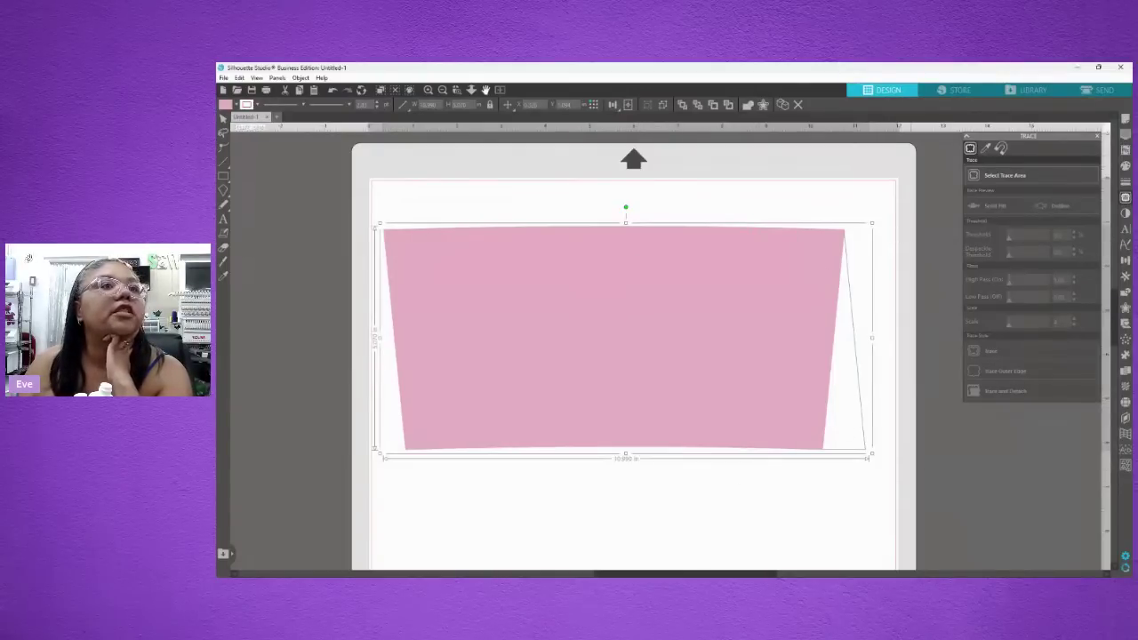
{"action": "left_click", "coordinate": [1125, 402]}
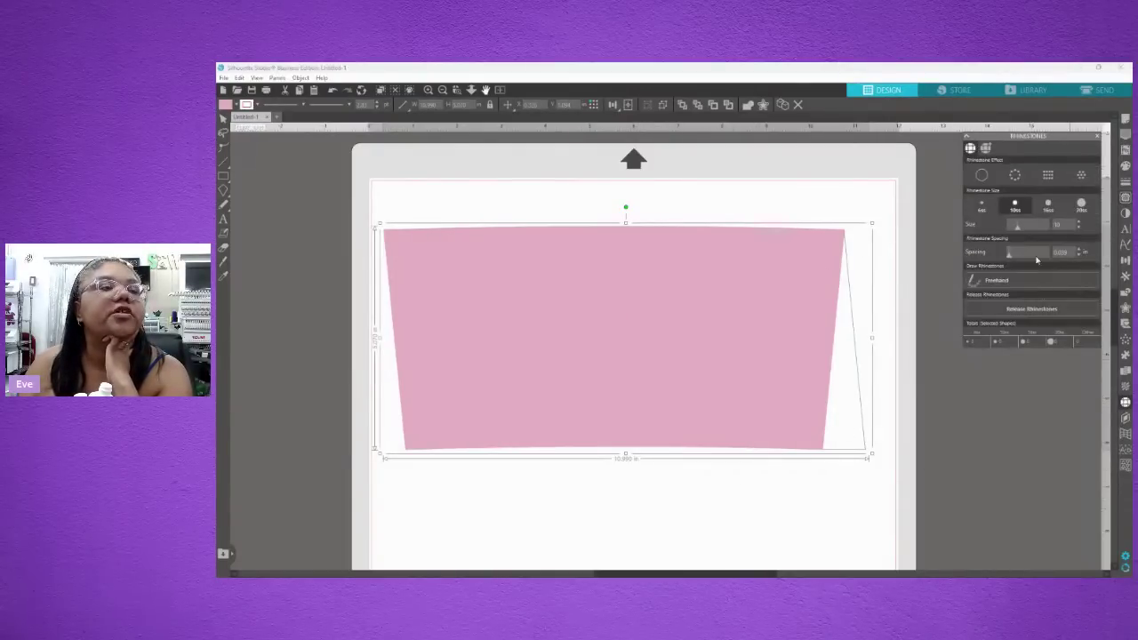
{"action": "left_click", "coordinate": [1048, 176]}
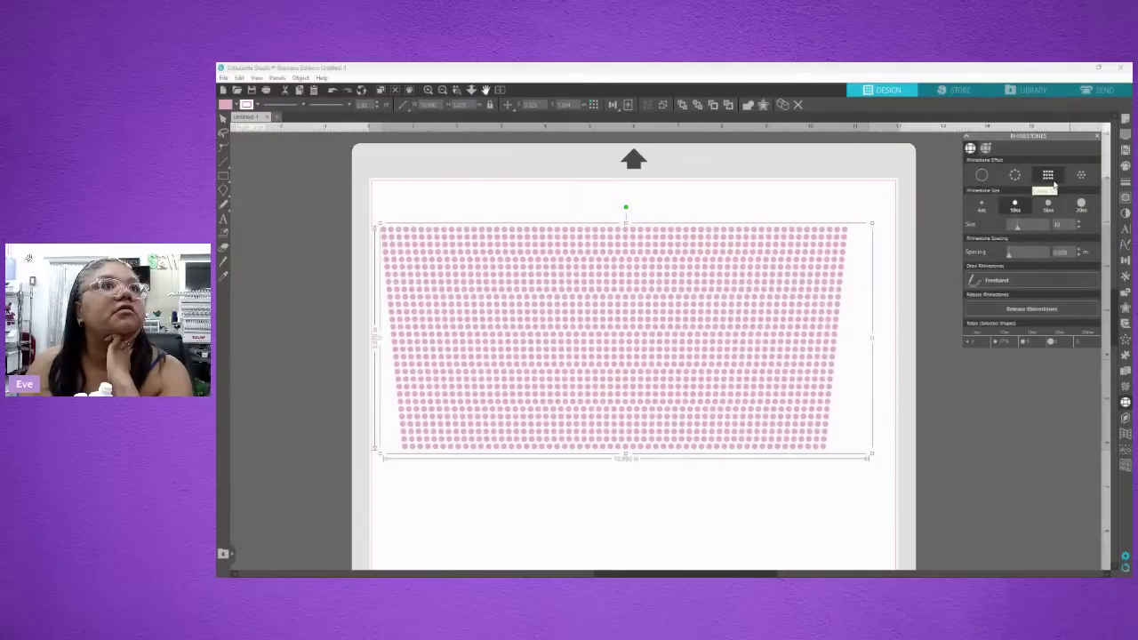
{"action": "left_click", "coordinate": [984, 212]}
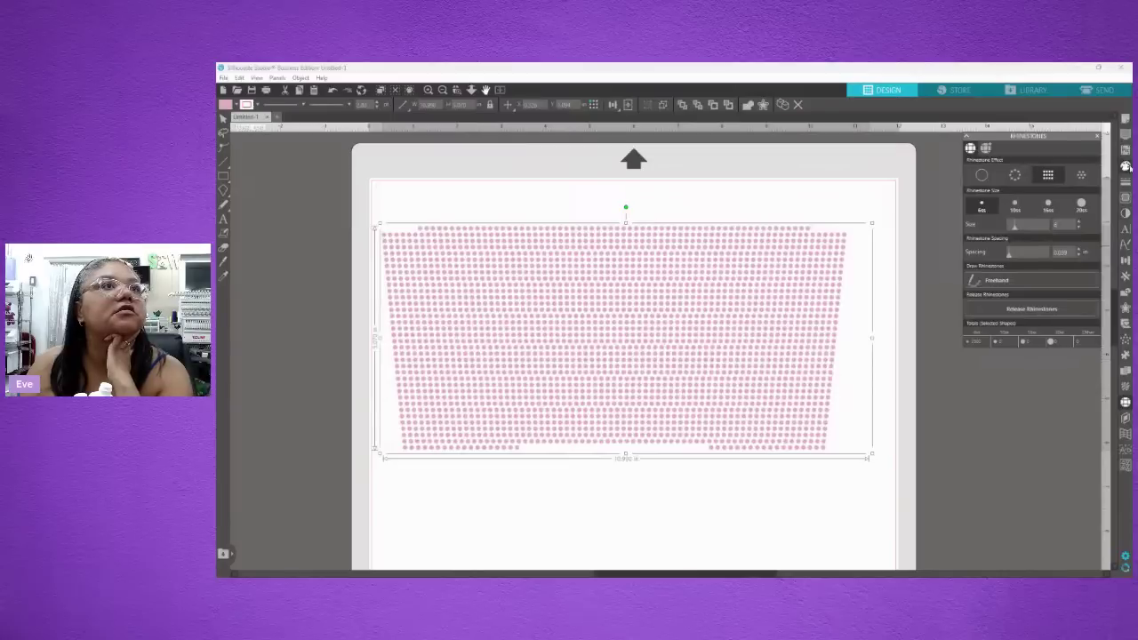
{"action": "left_click", "coordinate": [1015, 207]}
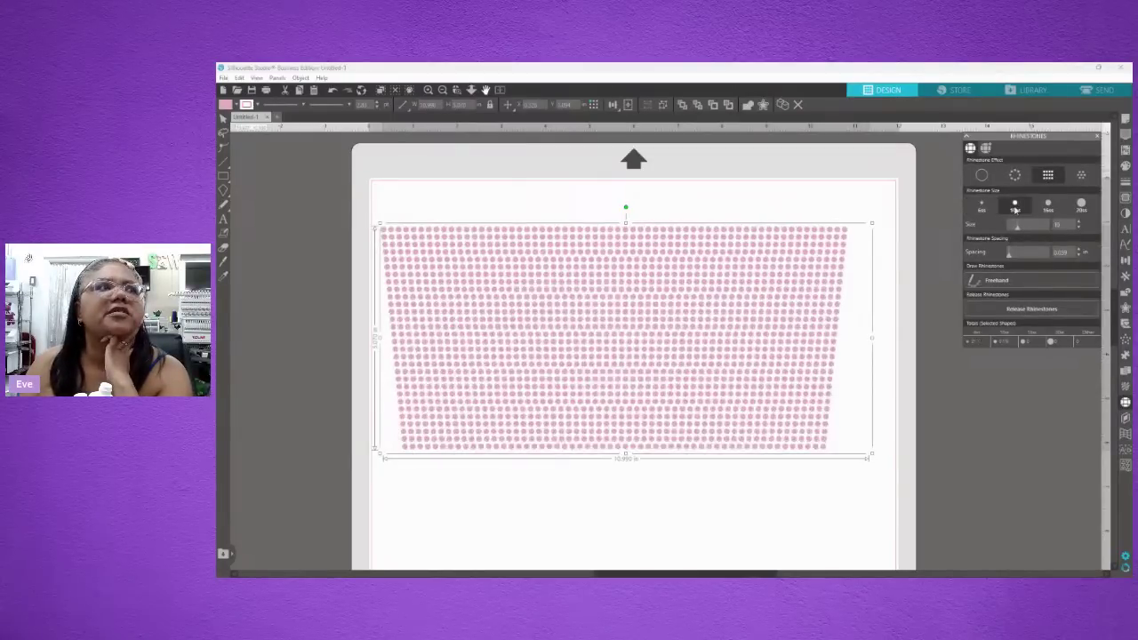
- Set the rhinestone spacing to 0.015 in, try the radial fill, and return to the linear fill
{"action": "double_click", "coordinate": [1064, 256]}
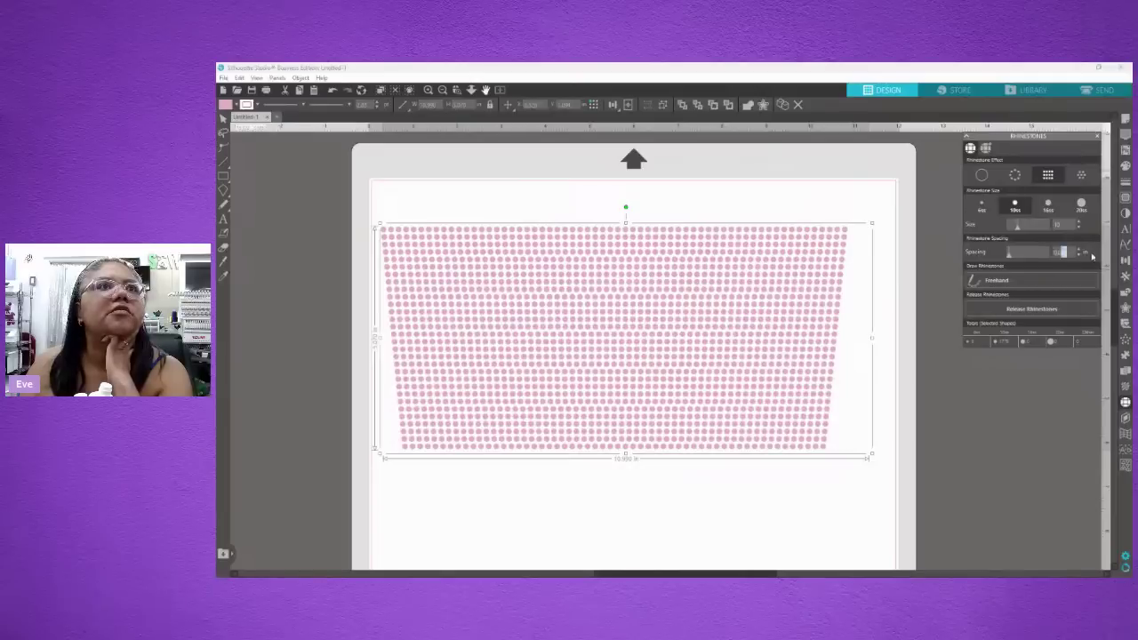
{"action": "type", "text": "15"}
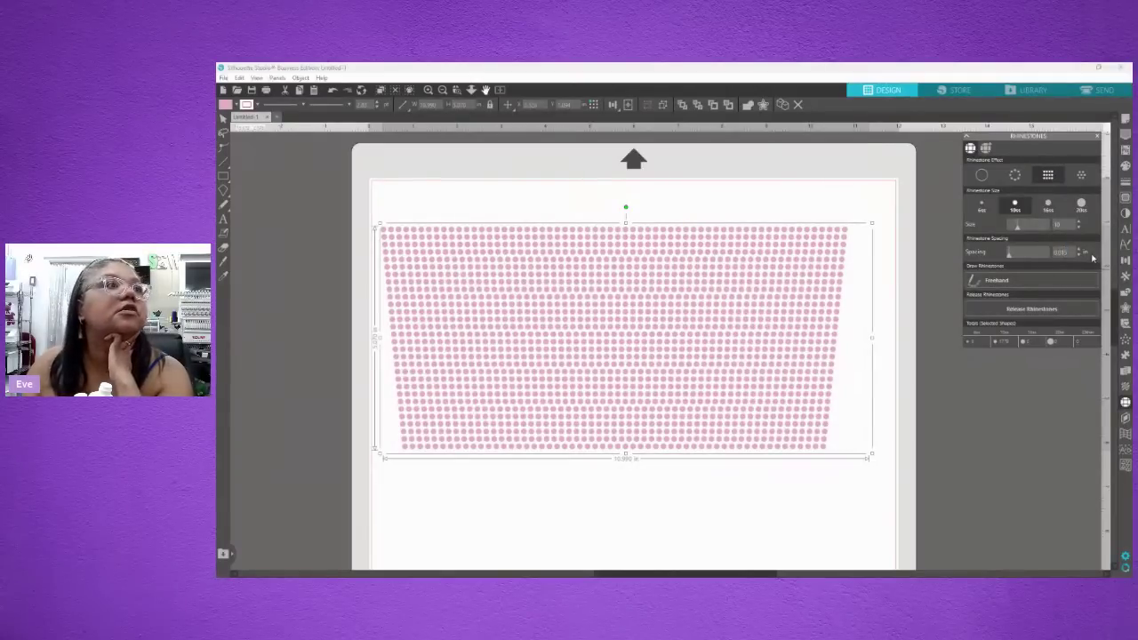
{"action": "key", "text": "Return"}
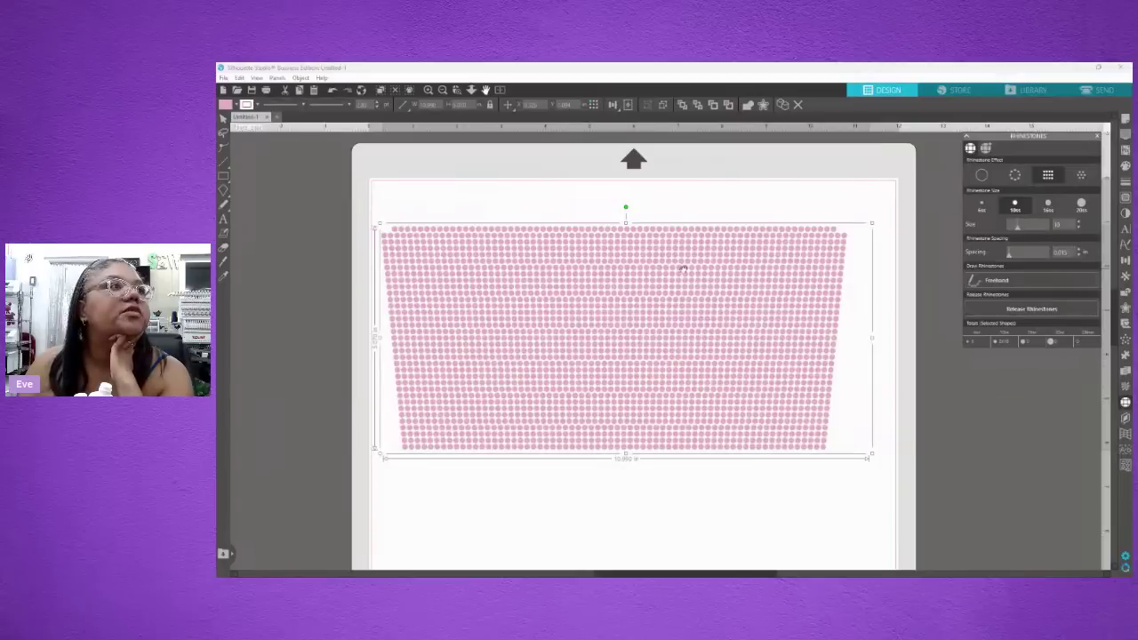
{"action": "left_click", "coordinate": [1081, 174]}
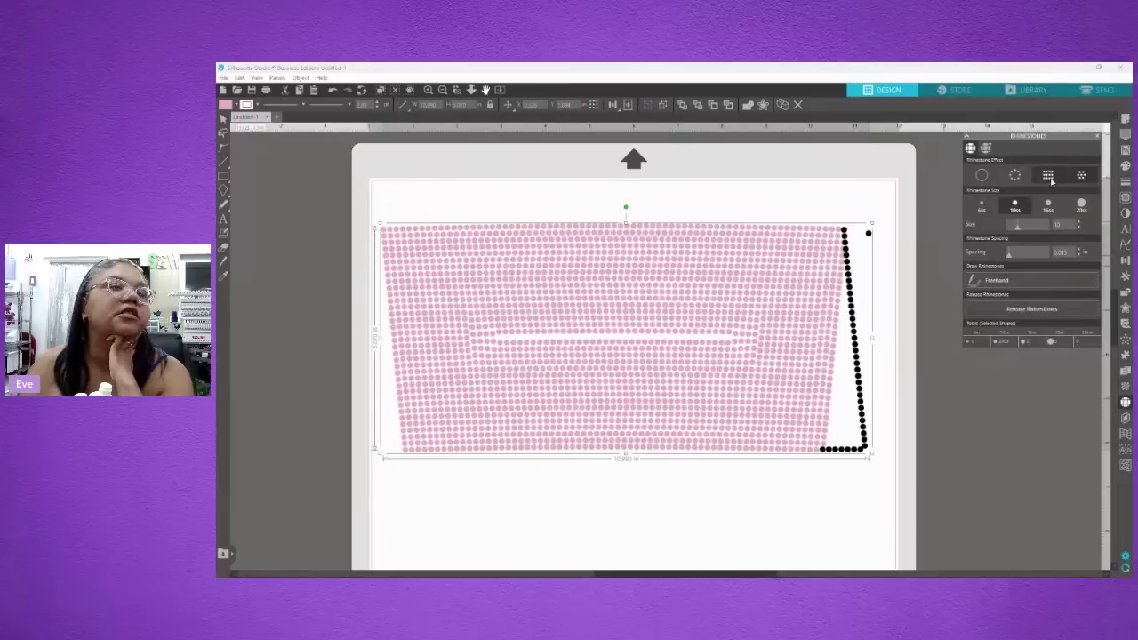
{"action": "left_click", "coordinate": [1050, 177]}
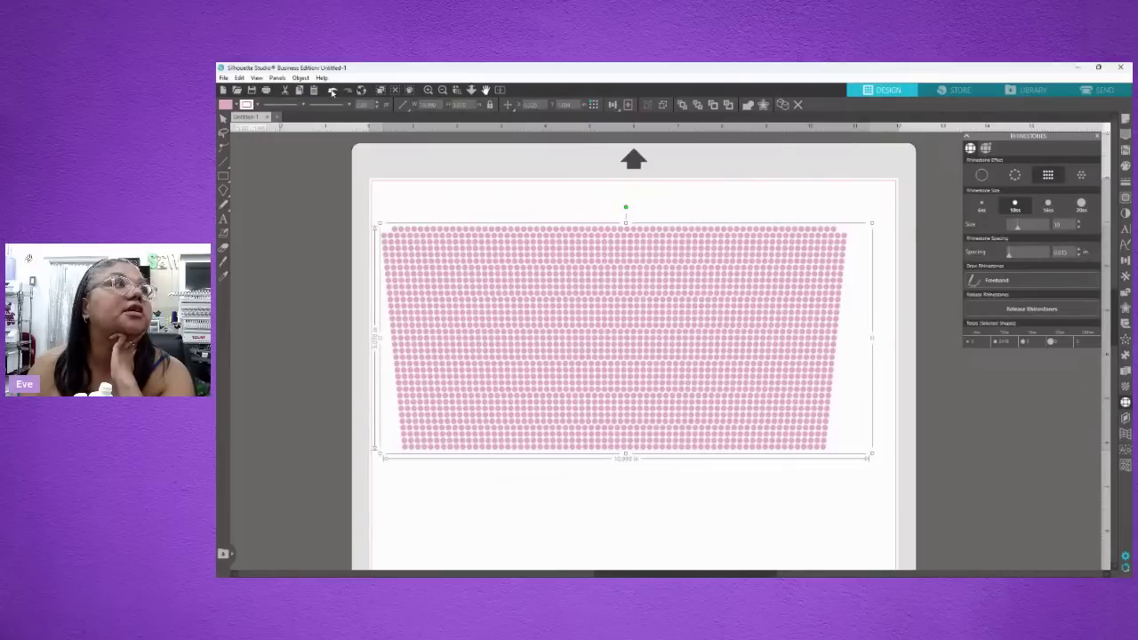
- Undo all the rhinestone fill changes back to the plain pink panel and outlined triangle
{"action": "left_click", "coordinate": [331, 92]}
{"action": "left_click", "coordinate": [332, 92]}
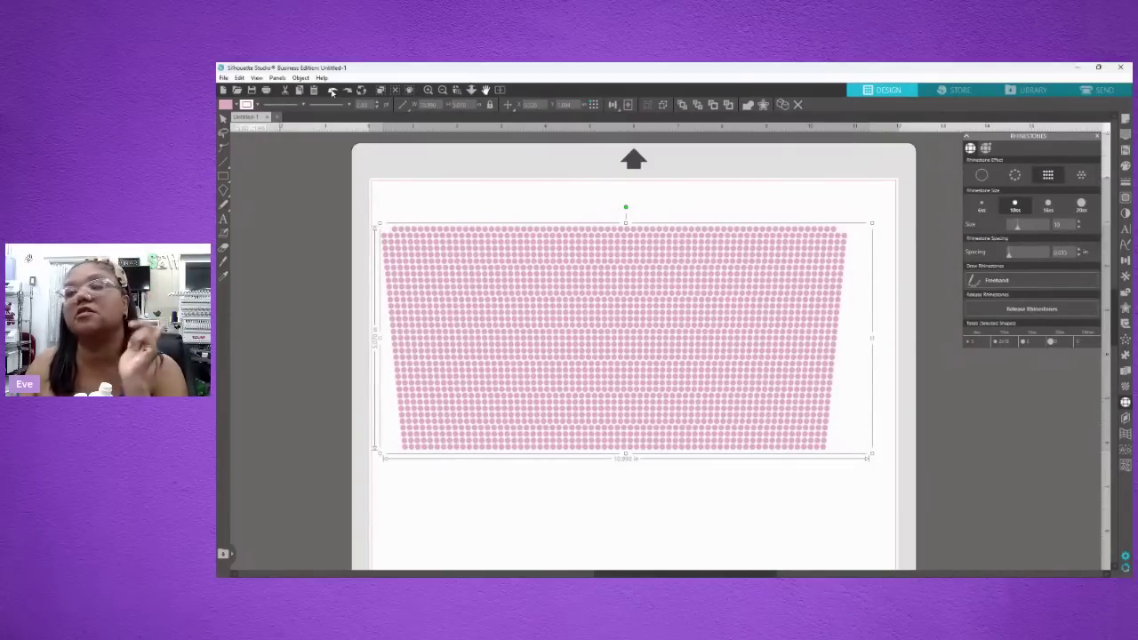
{"action": "left_click", "coordinate": [331, 91]}
{"action": "left_click", "coordinate": [332, 91]}
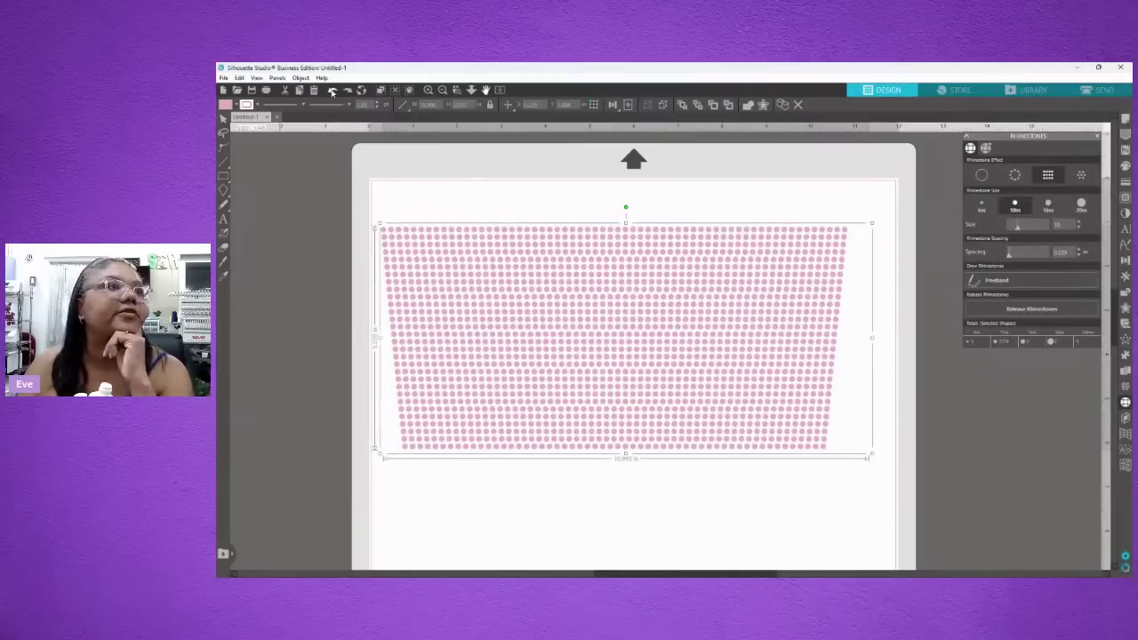
{"action": "left_click", "coordinate": [331, 91]}
{"action": "left_click", "coordinate": [332, 91]}
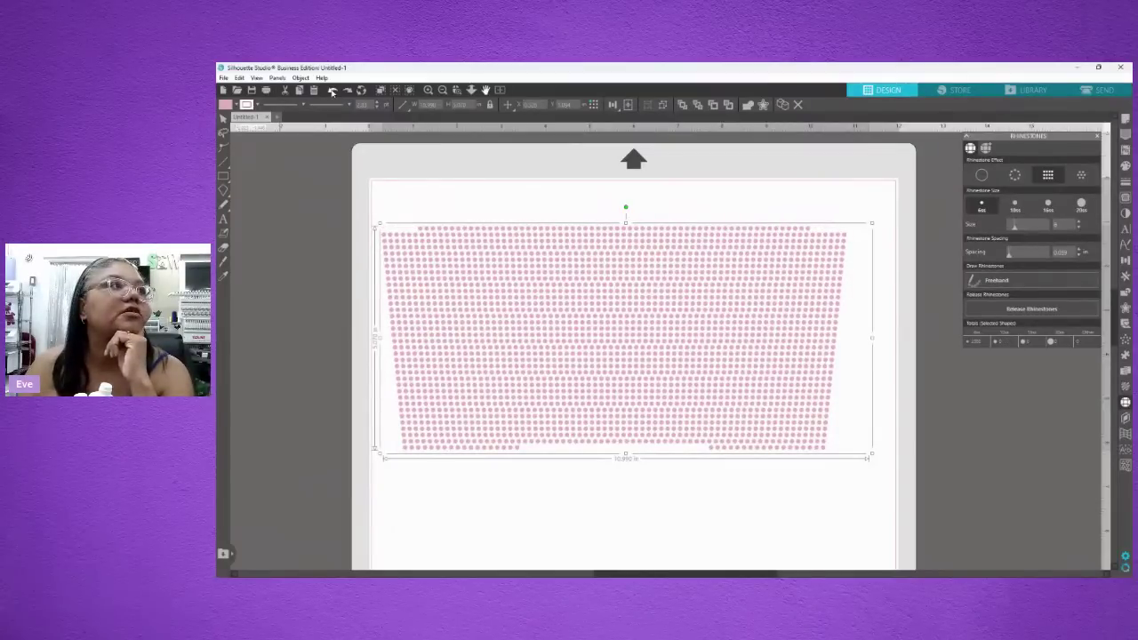
{"action": "left_click", "coordinate": [332, 92]}
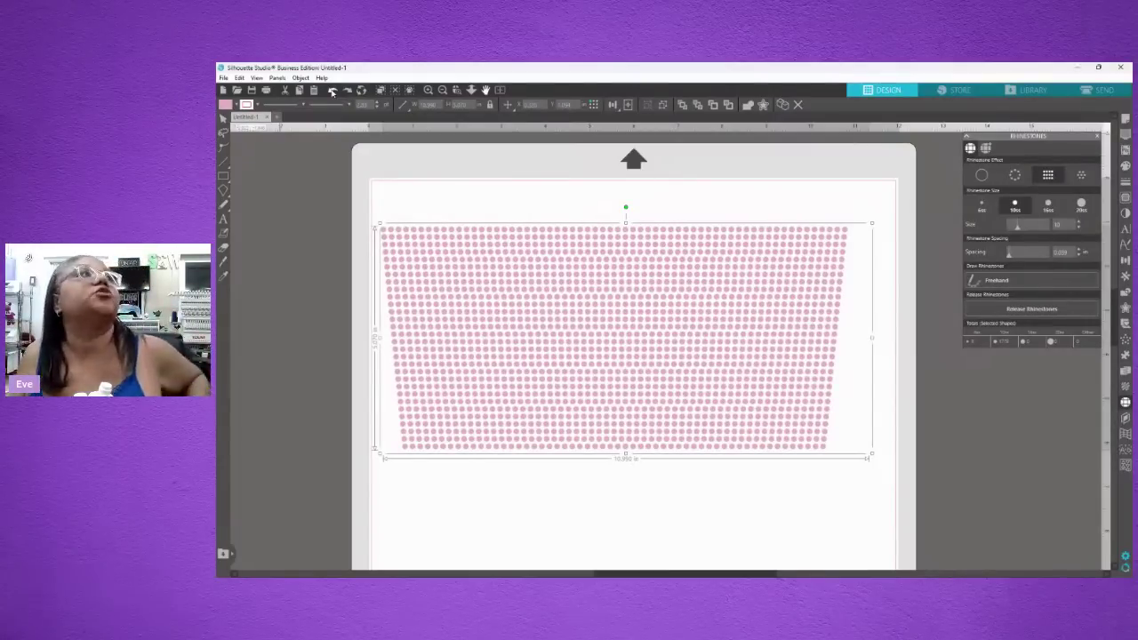
{"action": "left_click", "coordinate": [332, 91]}
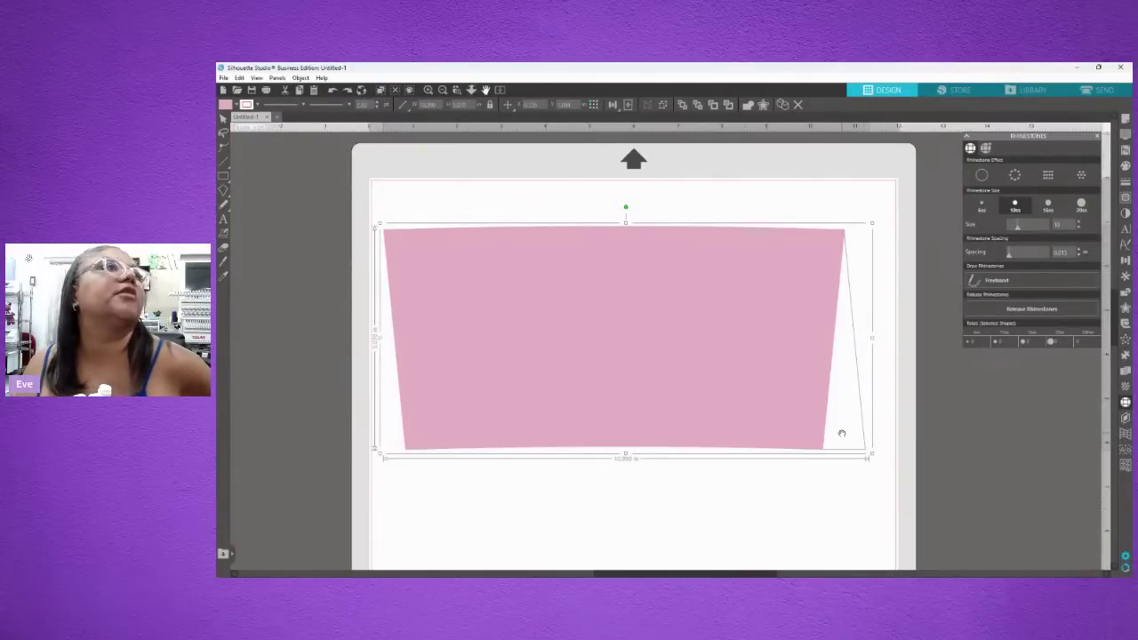
- Ungroup the panel and triangle, move the triangle off the mat, and reposition the pink panel on the page
{"action": "right_click", "coordinate": [832, 451]}
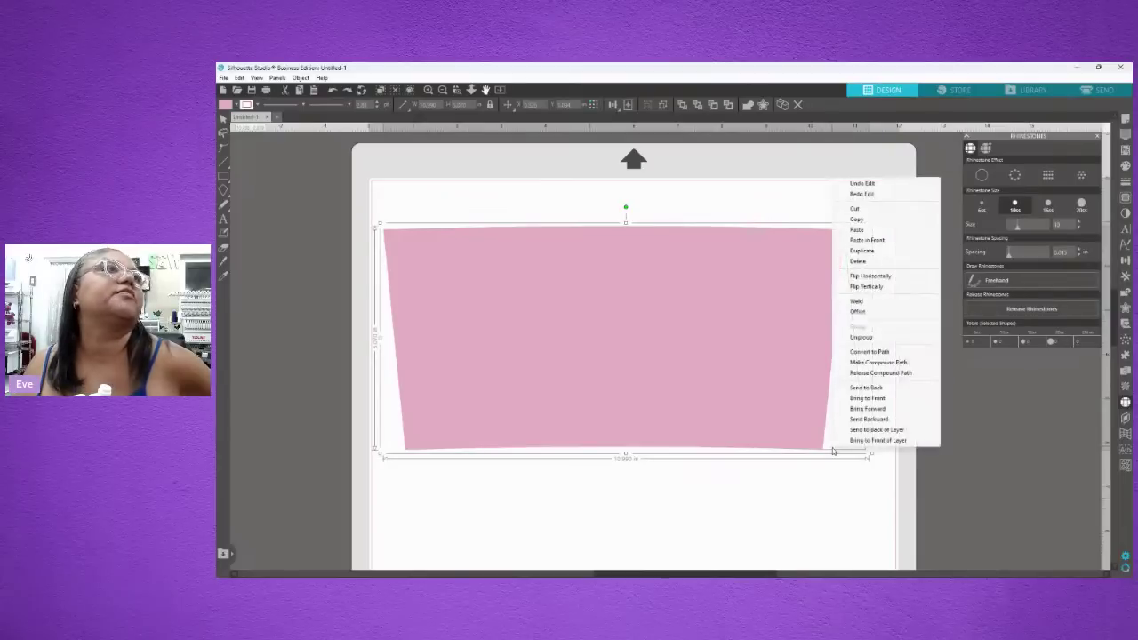
{"action": "left_click", "coordinate": [860, 337]}
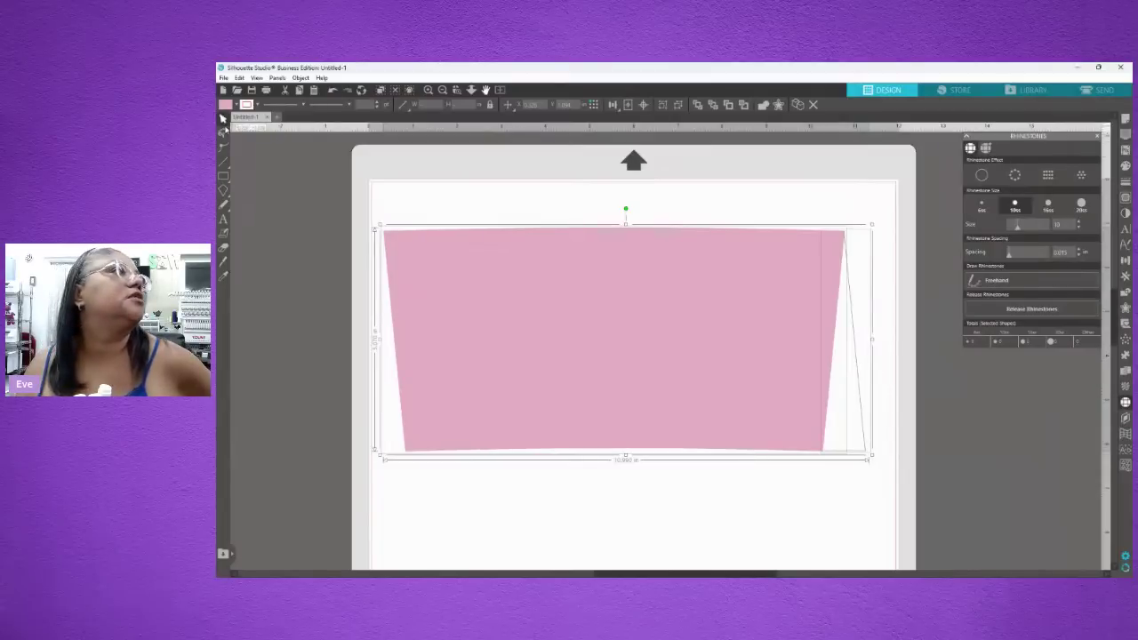
{"action": "left_click", "coordinate": [774, 186]}
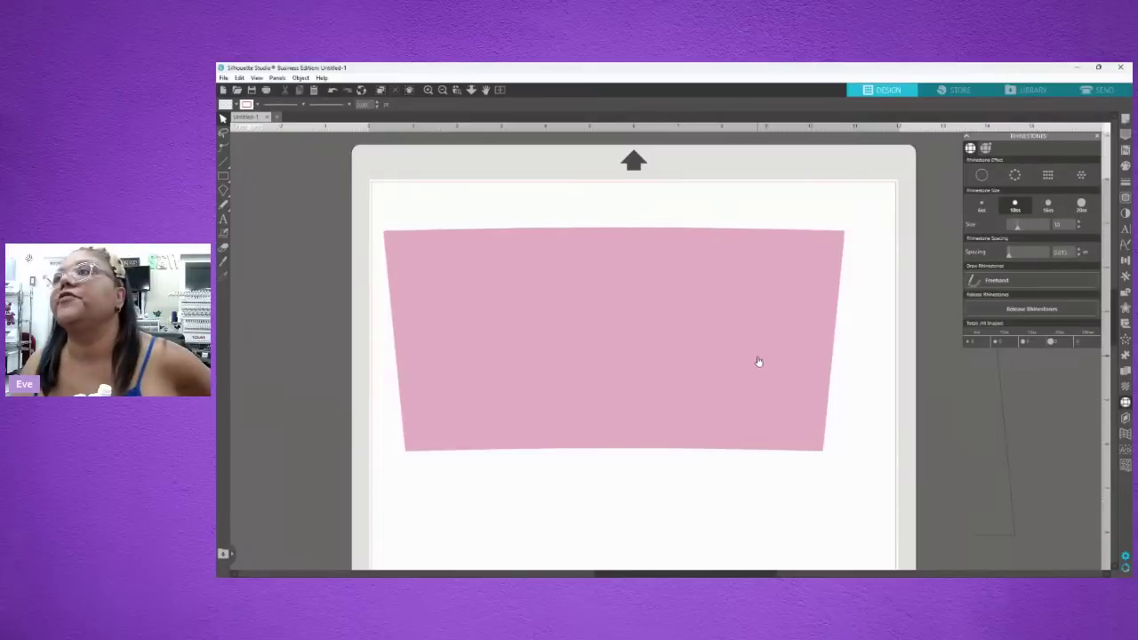
{"action": "left_click_drag", "start_coordinate": [632, 377], "coordinate": [637, 440]}
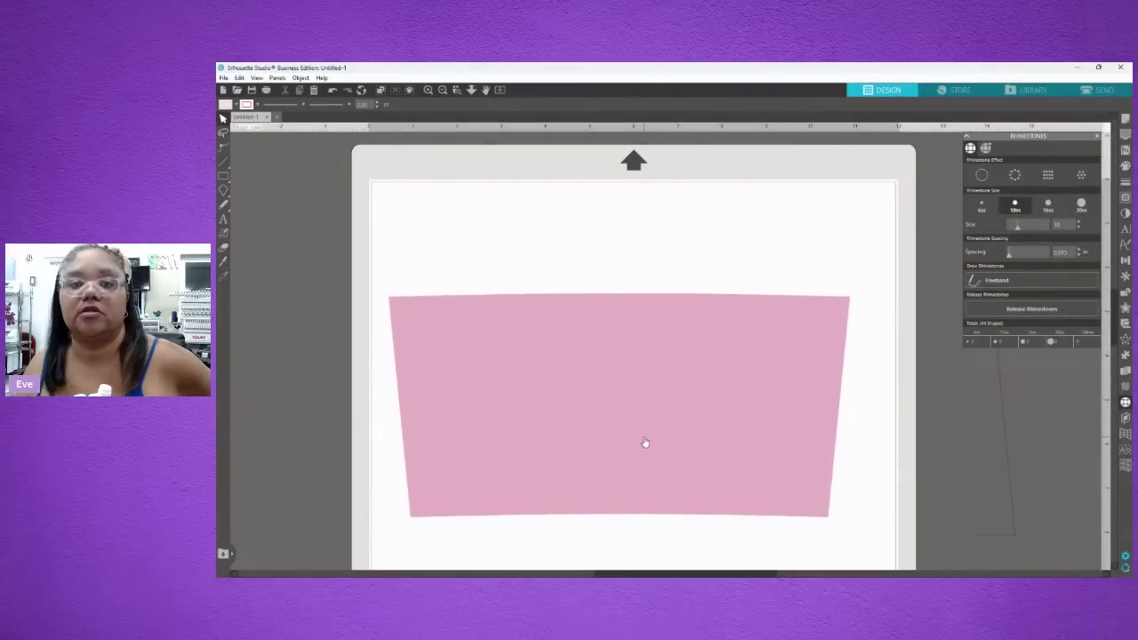
{"action": "scroll", "coordinate": [633, 410], "scroll_direction": "down", "scroll_amount": 4}
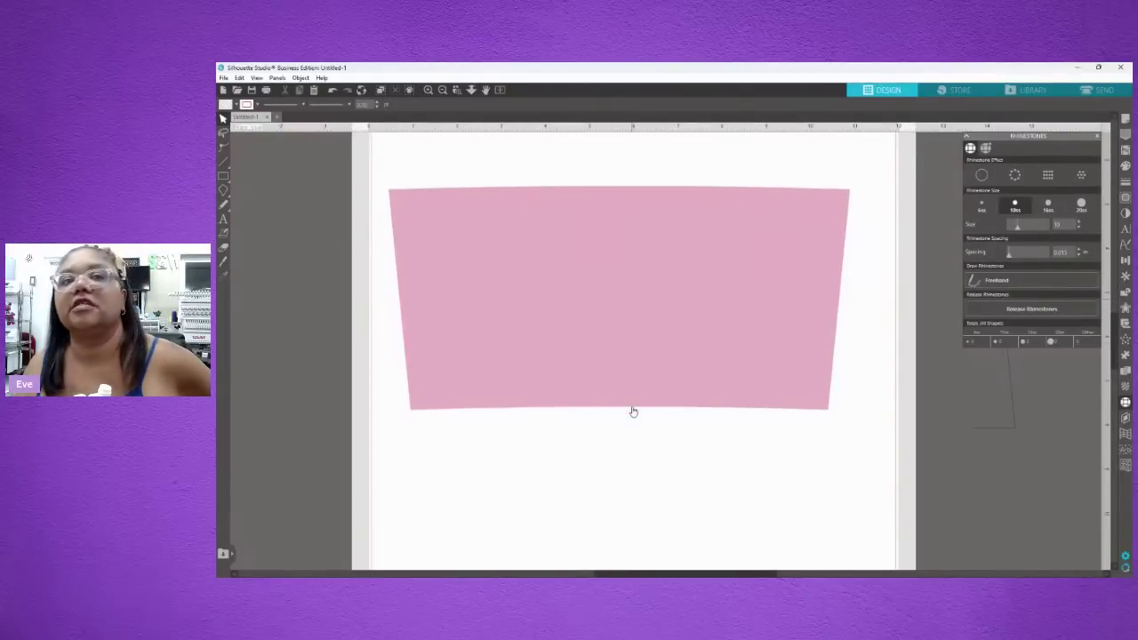
{"action": "scroll", "coordinate": [623, 407], "scroll_direction": "up", "scroll_amount": 3}
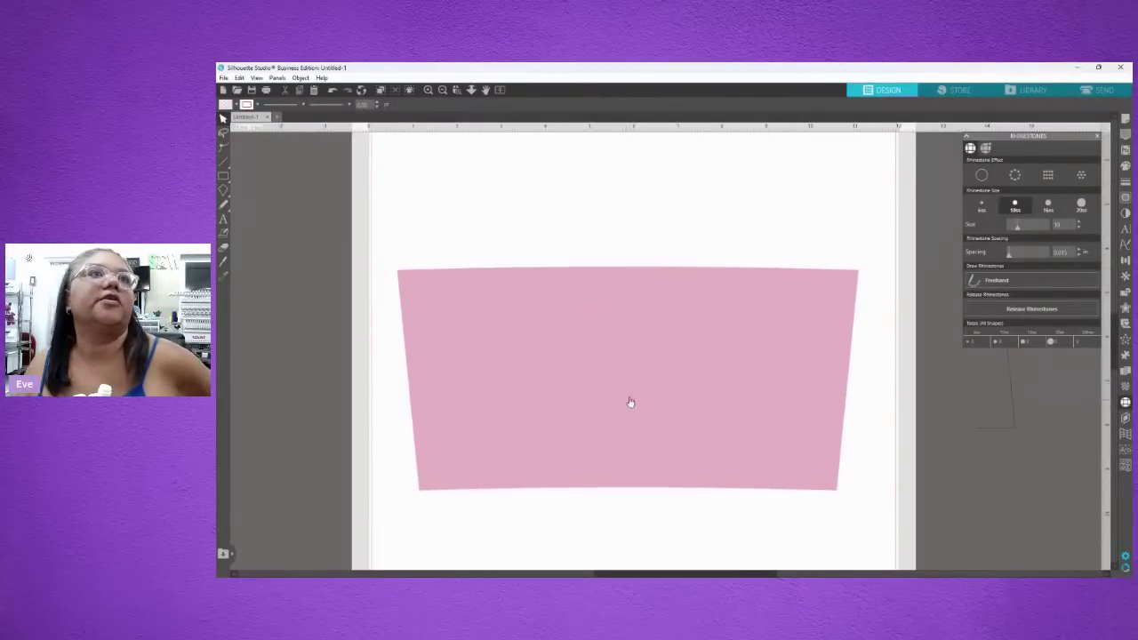
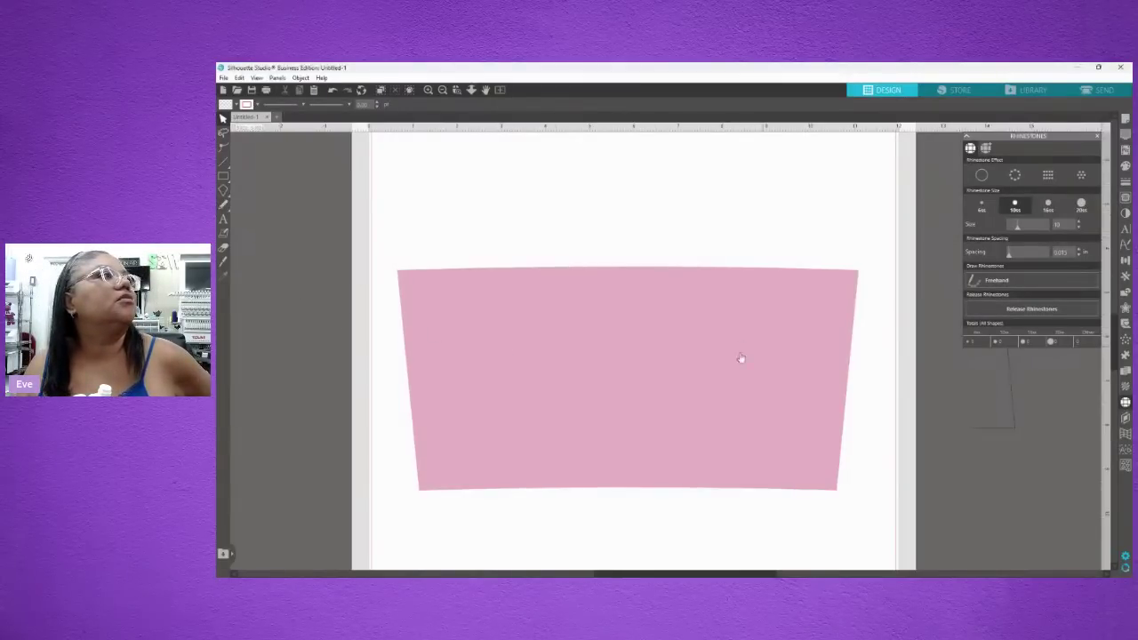
{"action": "left_click", "coordinate": [626, 392]}
{"action": "left_click_drag", "start_coordinate": [626, 391], "coordinate": [634, 356]}
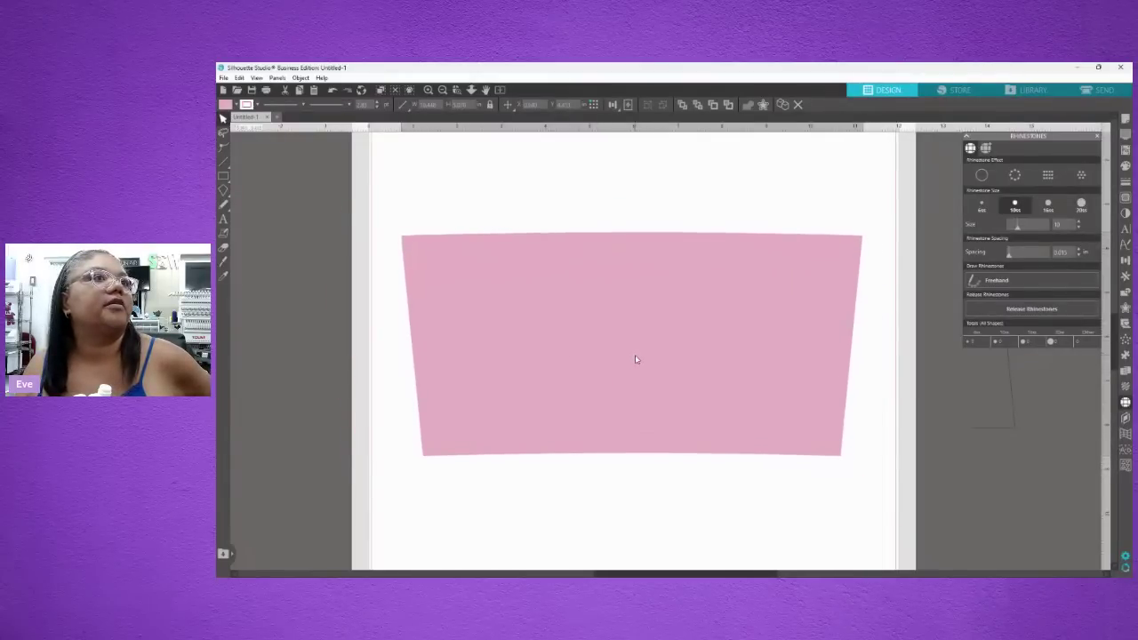
- Bring the triangle's outline back beside the panel and draw a straight line from its apex to its base to close the open side
{"action": "left_click", "coordinate": [914, 435]}
{"action": "left_click_drag", "start_coordinate": [1015, 414], "coordinate": [894, 446]}
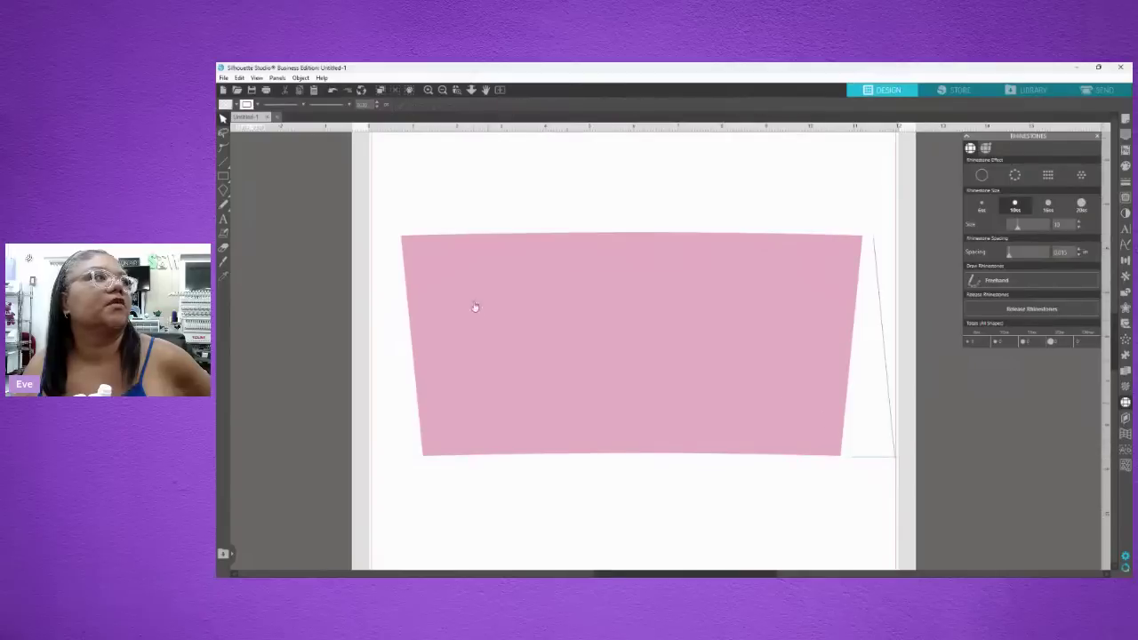
{"action": "left_click", "coordinate": [226, 163]}
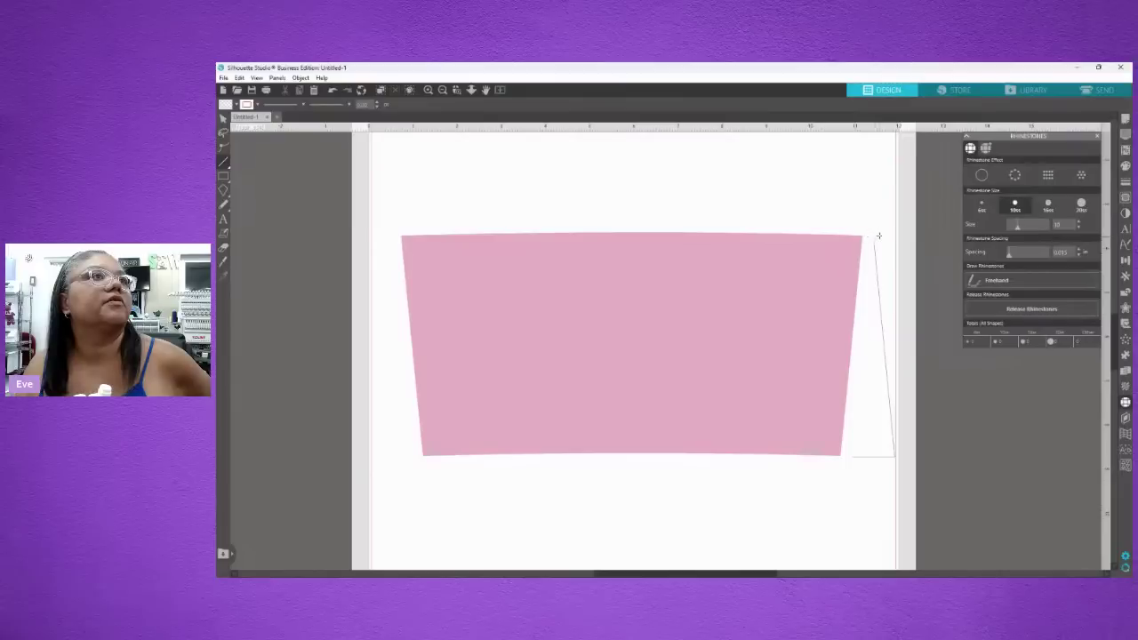
{"action": "mouse_move", "coordinate": [845, 238]}
{"action": "left_mouse_down"}
{"action": "mouse_move", "coordinate": [840, 459]}
{"action": "mouse_move", "coordinate": [852, 460]}
{"action": "left_mouse_up"}
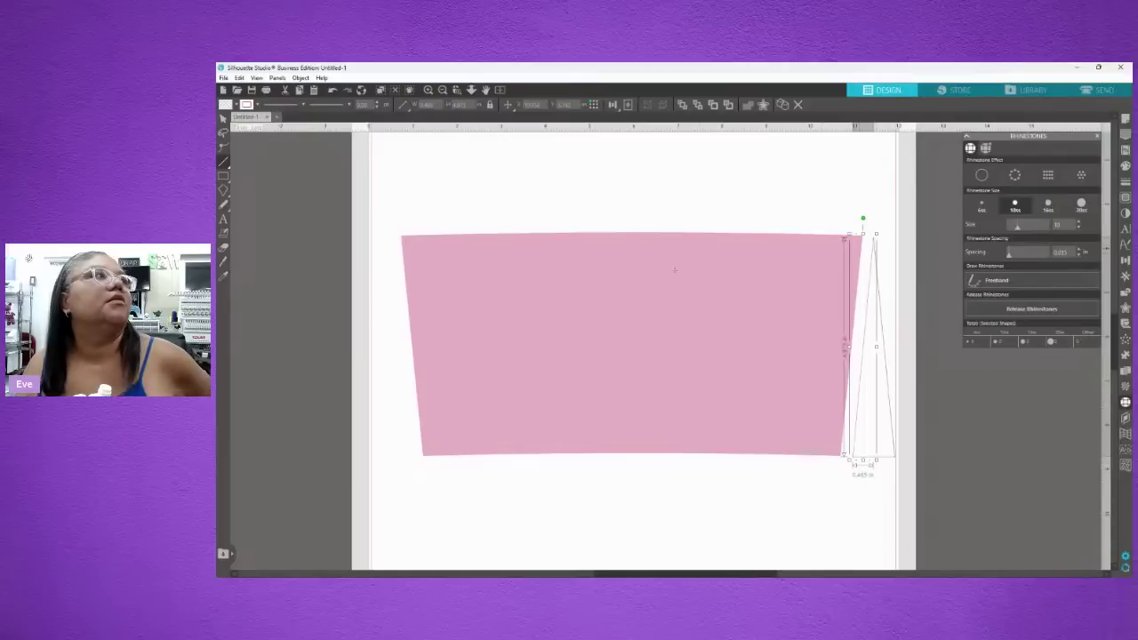
{"action": "left_click", "coordinate": [223, 119]}
{"action": "left_click", "coordinate": [626, 178]}
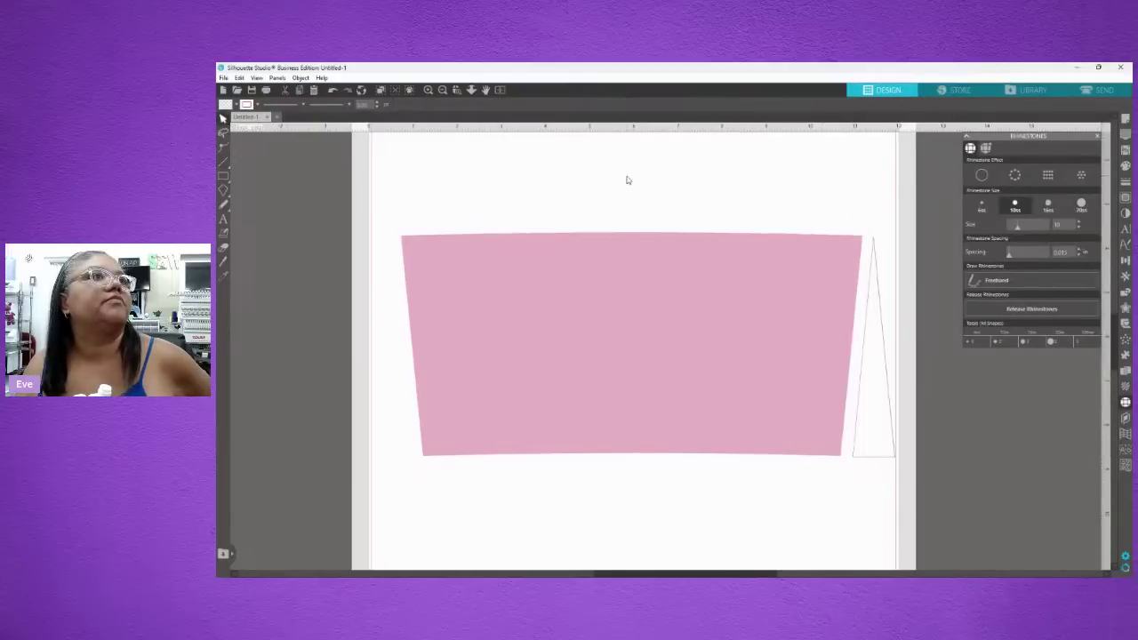
- Move the panel clear, group the triangle's lines into one object, and move the triangle off the page
{"action": "left_click_drag", "start_coordinate": [903, 480], "coordinate": [391, 227]}
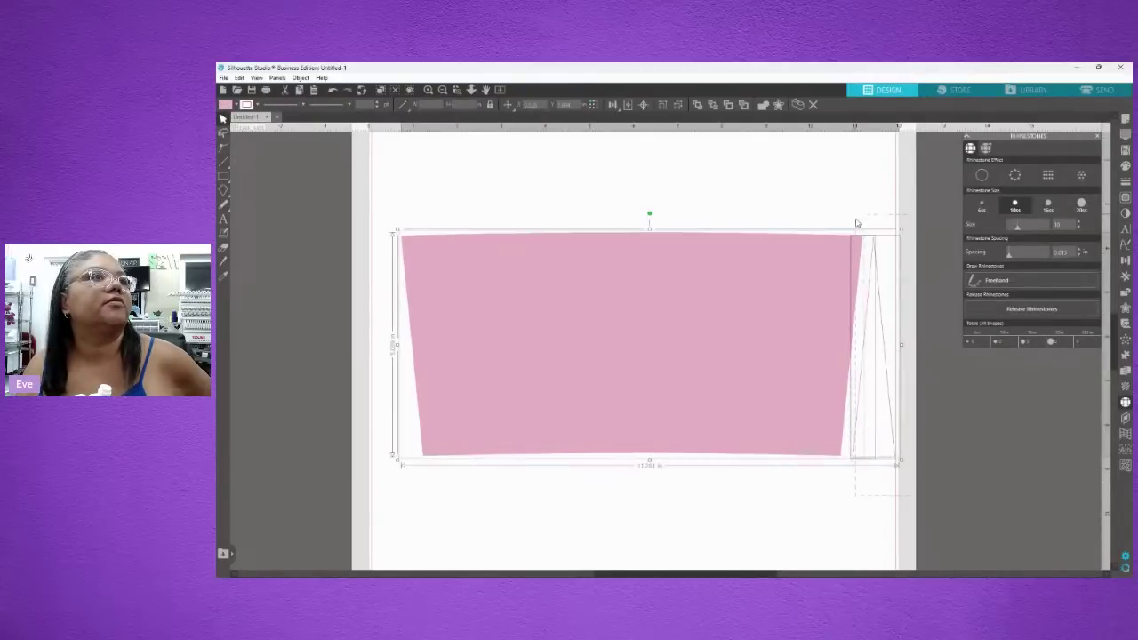
{"action": "left_click", "coordinate": [856, 222]}
{"action": "left_click_drag", "start_coordinate": [784, 312], "coordinate": [710, 294]}
{"action": "left_click_drag", "start_coordinate": [849, 205], "coordinate": [933, 500]}
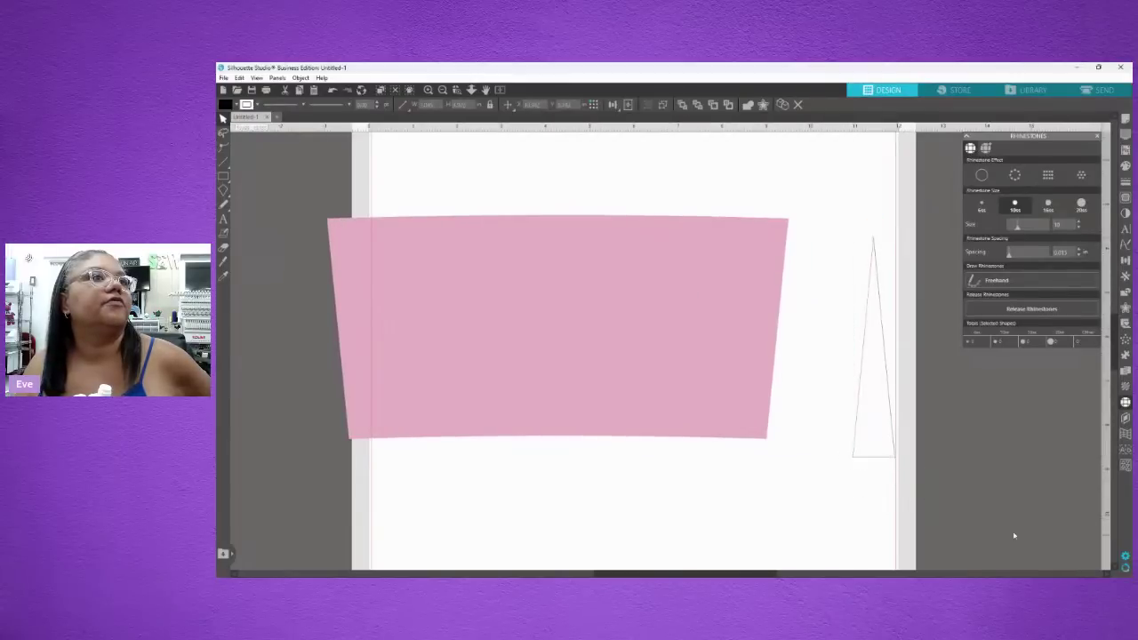
{"action": "left_click", "coordinate": [851, 280]}
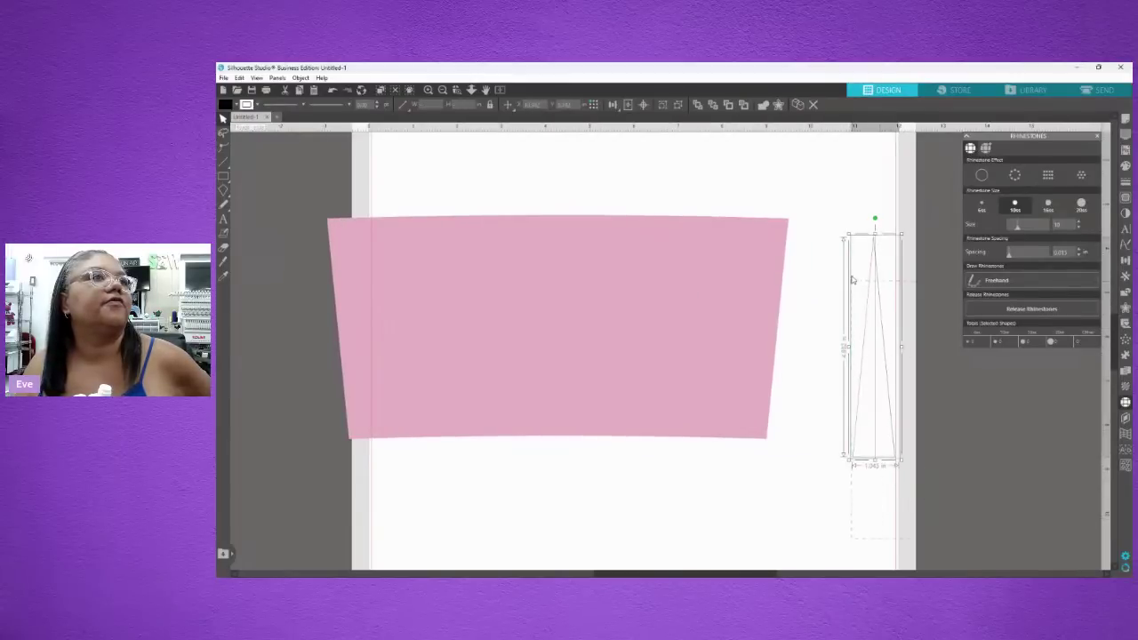
{"action": "right_click", "coordinate": [886, 367]}
{"action": "left_click", "coordinate": [914, 243]}
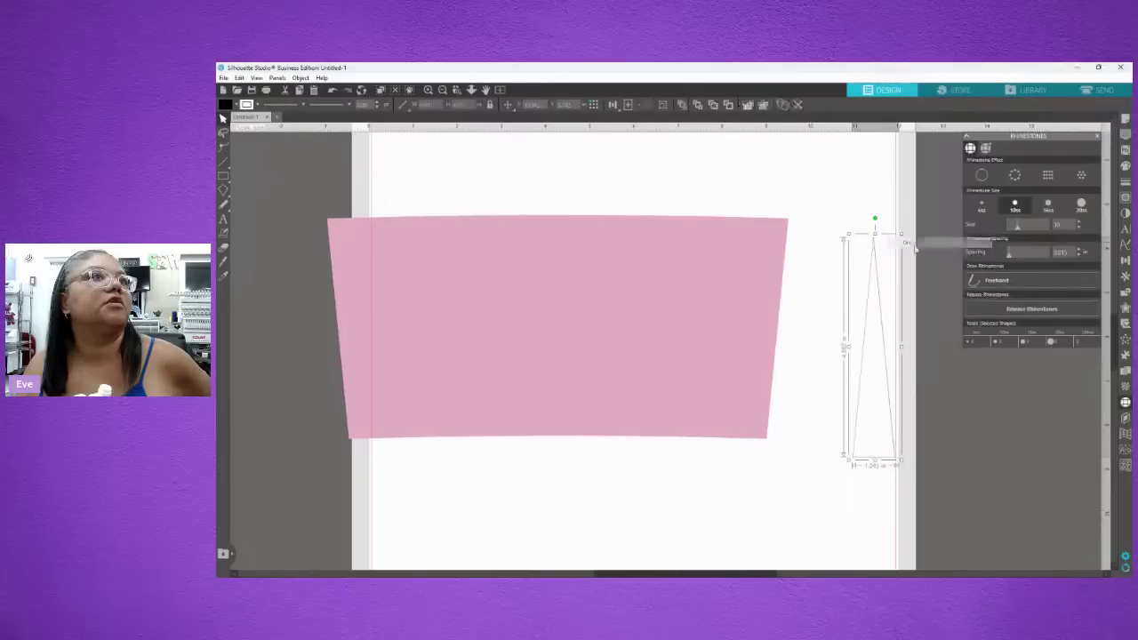
{"action": "left_click_drag", "start_coordinate": [879, 291], "coordinate": [1000, 371]}
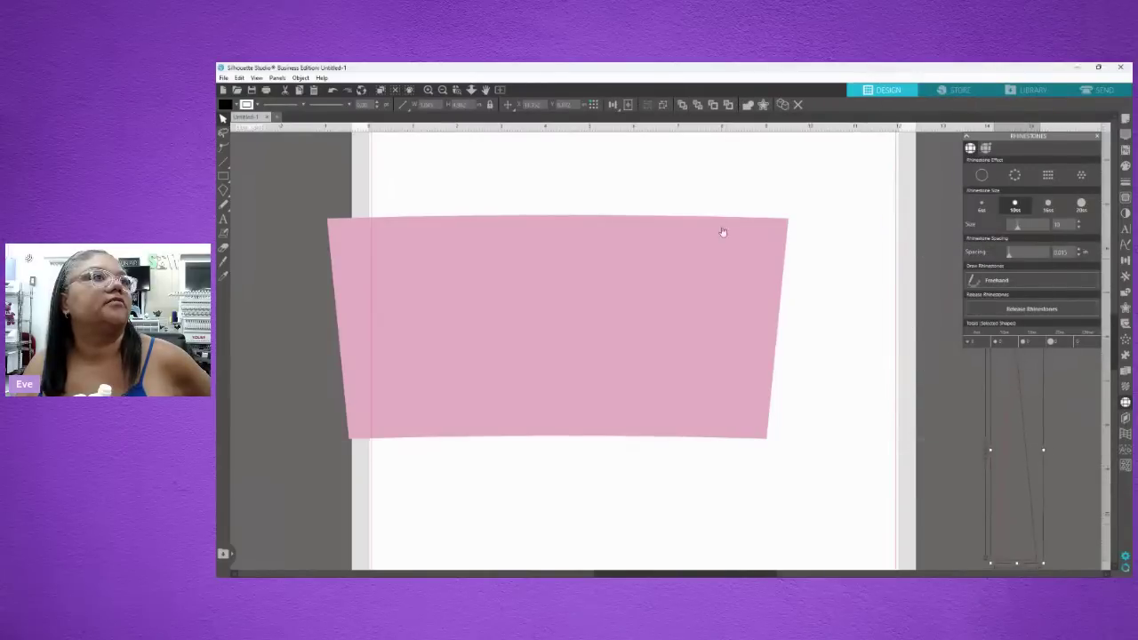
- Recenter the pink panel on the page, duplicate it, and arrange the two panels one above the other
{"action": "key", "text": "ctrl+z"}
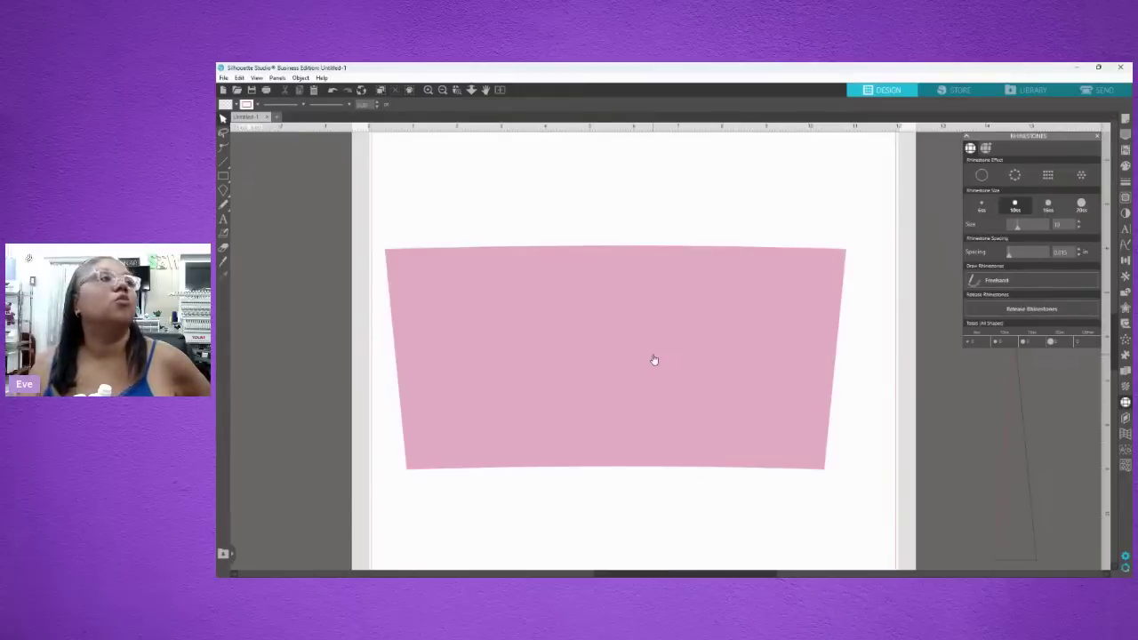
{"action": "right_click", "coordinate": [577, 349]}
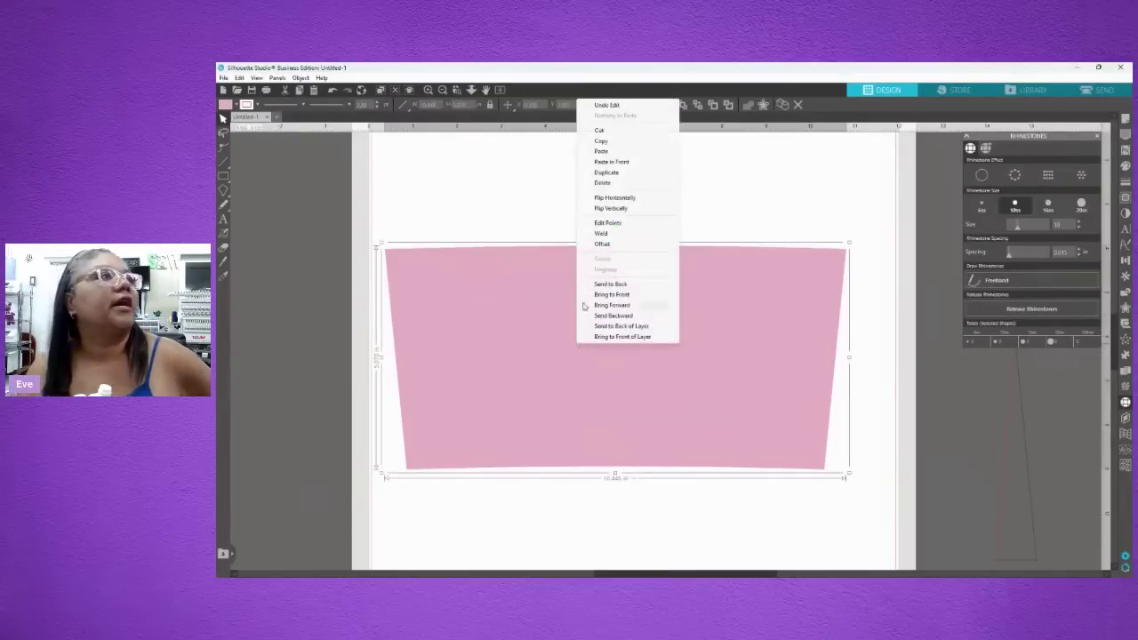
{"action": "left_click", "coordinate": [608, 172]}
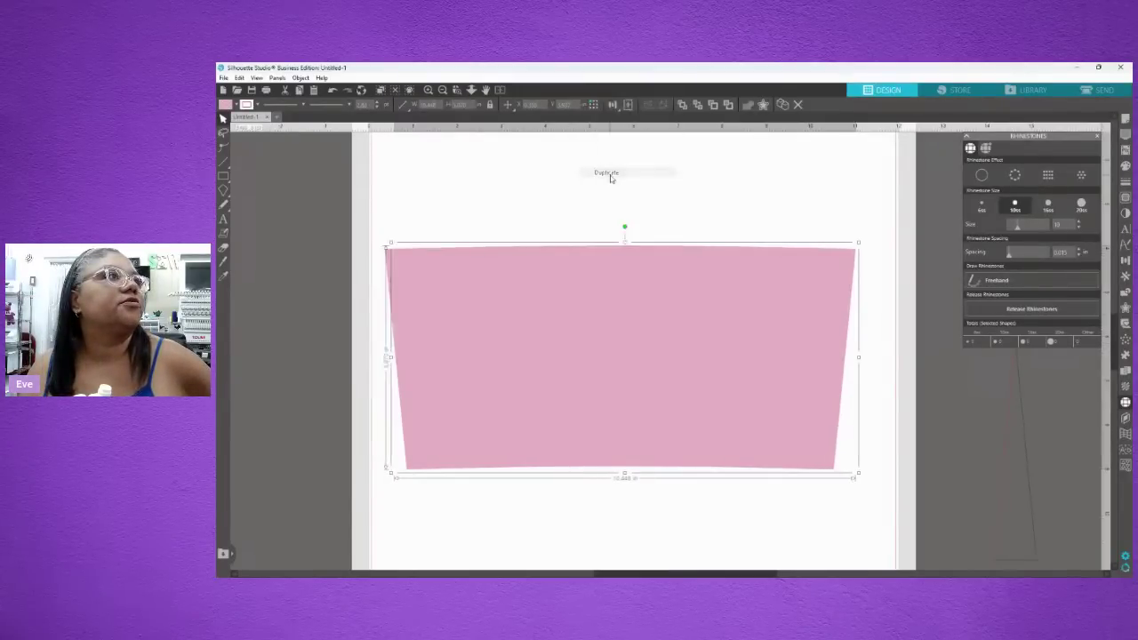
{"action": "left_click_drag", "start_coordinate": [597, 407], "coordinate": [596, 224]}
{"action": "left_click_drag", "start_coordinate": [627, 382], "coordinate": [631, 465]}
{"action": "left_click_drag", "start_coordinate": [581, 243], "coordinate": [587, 277]}
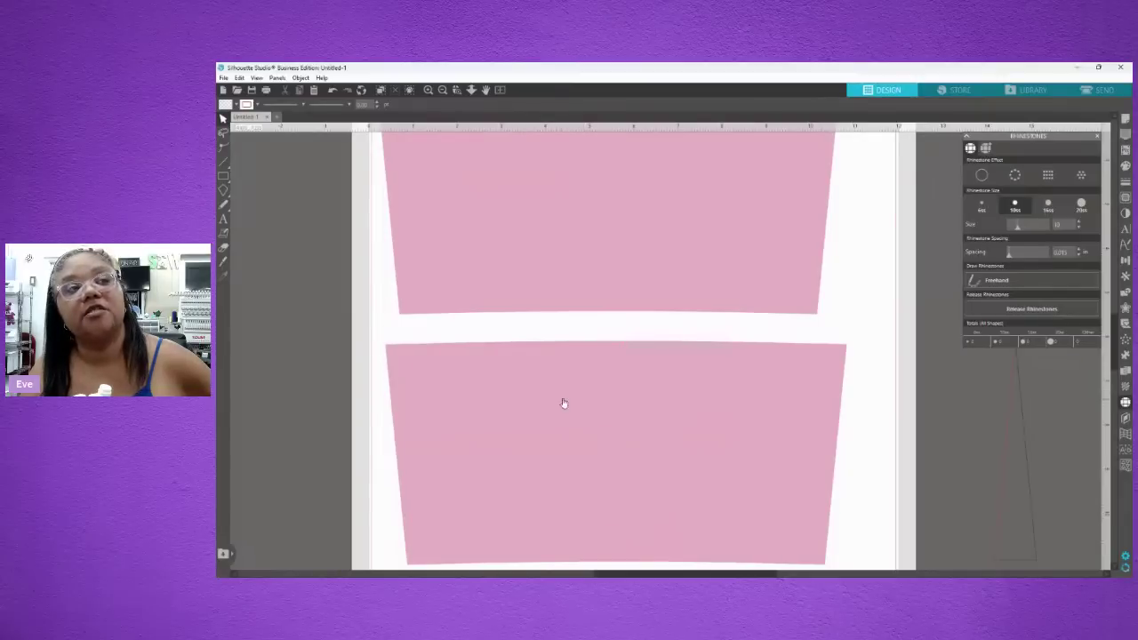
{"action": "mouse_move", "coordinate": [563, 399]}
{"action": "left_mouse_down"}
{"action": "mouse_move", "coordinate": [592, 399]}
{"action": "mouse_move", "coordinate": [531, 393]}
{"action": "mouse_move", "coordinate": [601, 381]}
{"action": "mouse_move", "coordinate": [560, 393]}
{"action": "mouse_move", "coordinate": [587, 399]}
{"action": "mouse_move", "coordinate": [565, 402]}
{"action": "mouse_move", "coordinate": [528, 392]}
{"action": "mouse_move", "coordinate": [575, 386]}
{"action": "left_mouse_up"}
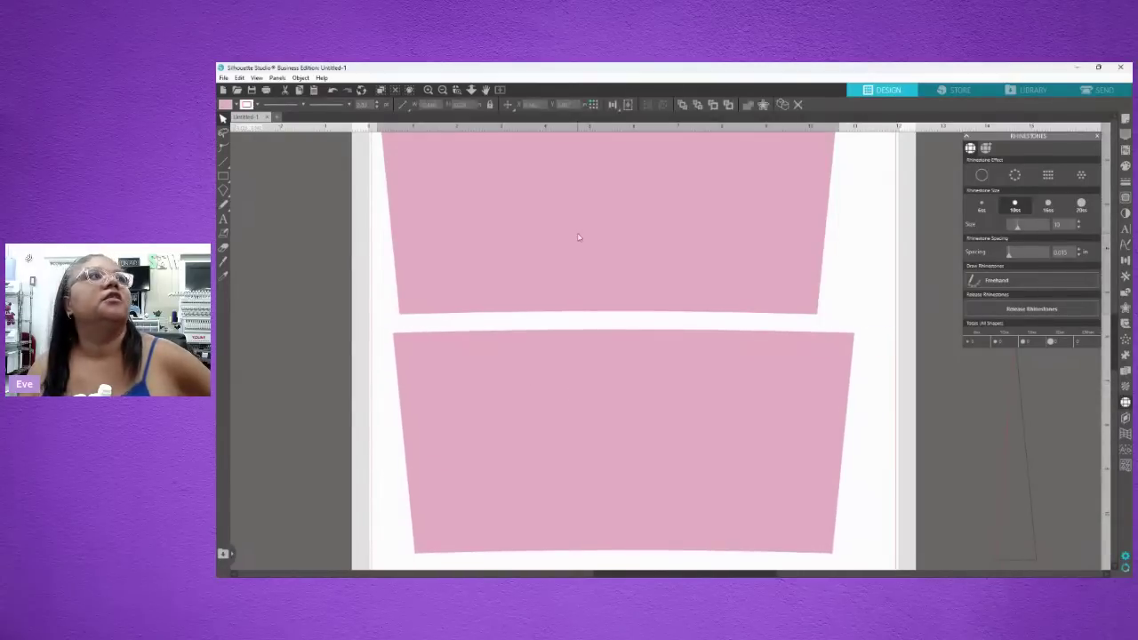
{"action": "left_click_drag", "start_coordinate": [581, 237], "coordinate": [578, 264]}
{"action": "left_click_drag", "start_coordinate": [582, 373], "coordinate": [615, 454]}
{"action": "left_click_drag", "start_coordinate": [595, 275], "coordinate": [610, 364]}
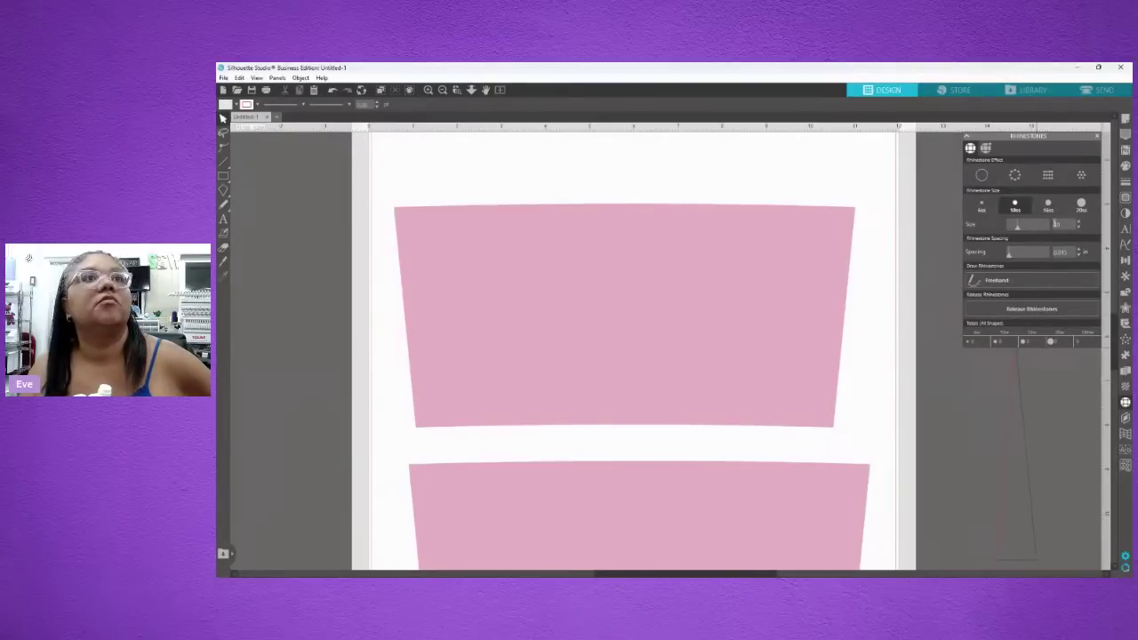
- Fill the upper panel with a linear rhinestone pattern, trying 6ss stones and settling on 10ss
{"action": "left_click", "coordinate": [981, 205]}
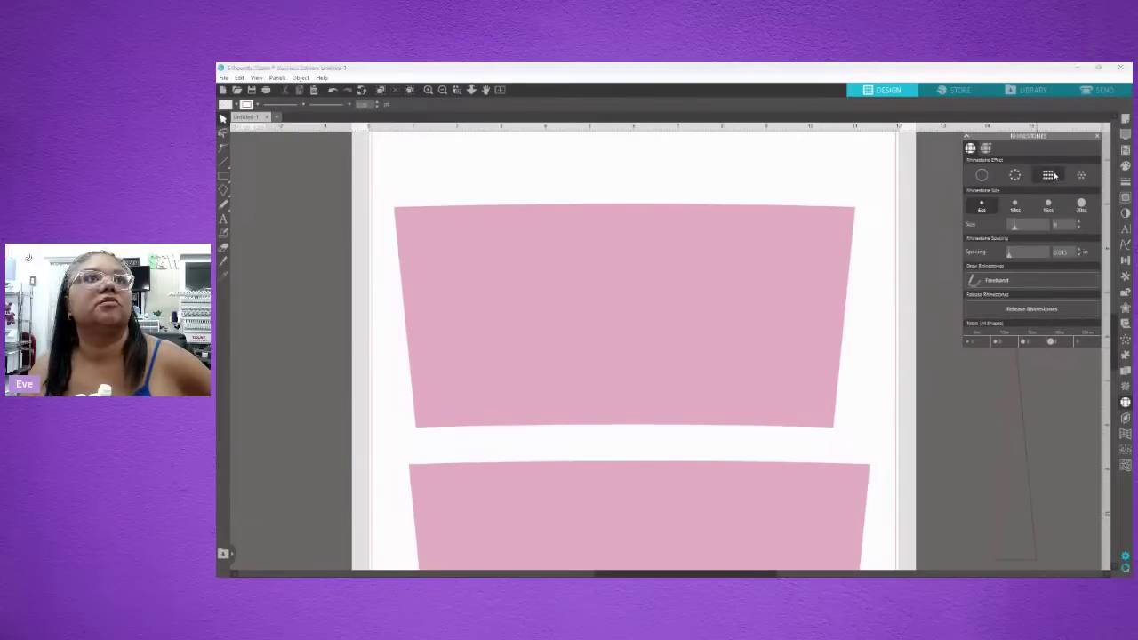
{"action": "left_click", "coordinate": [751, 288]}
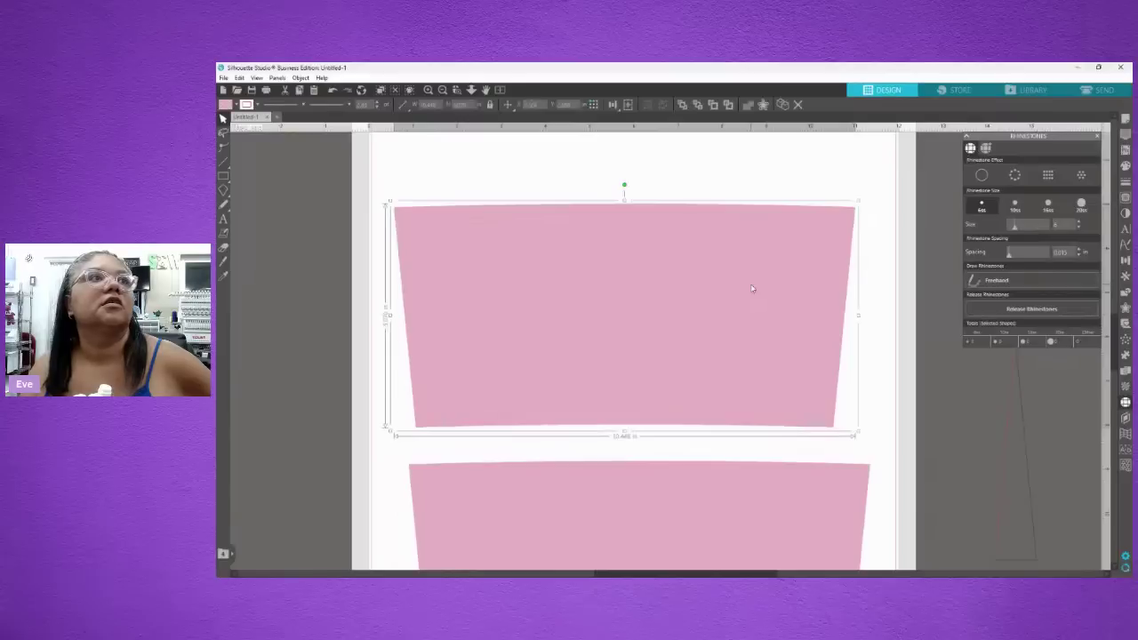
{"action": "left_click", "coordinate": [1048, 175]}
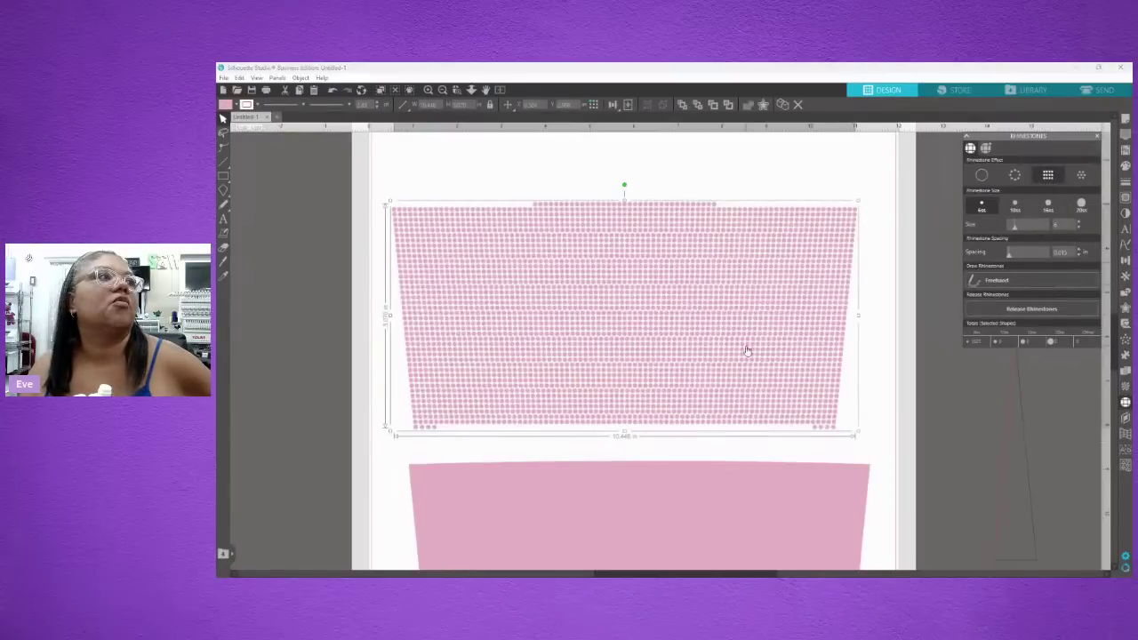
{"action": "left_click", "coordinate": [497, 436]}
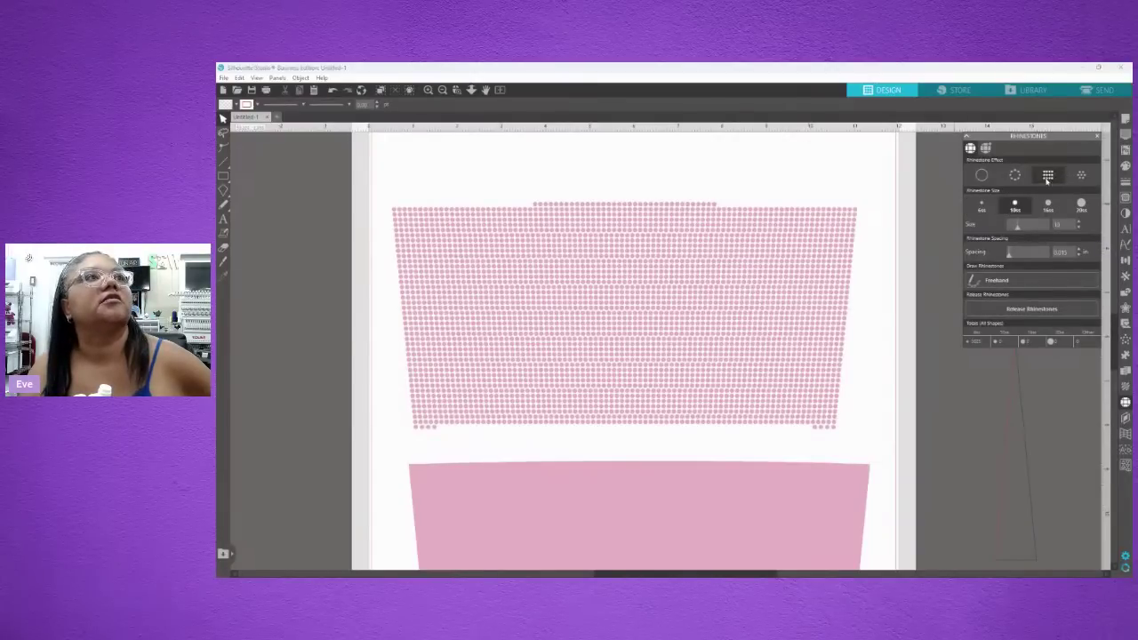
{"action": "left_click", "coordinate": [757, 247]}
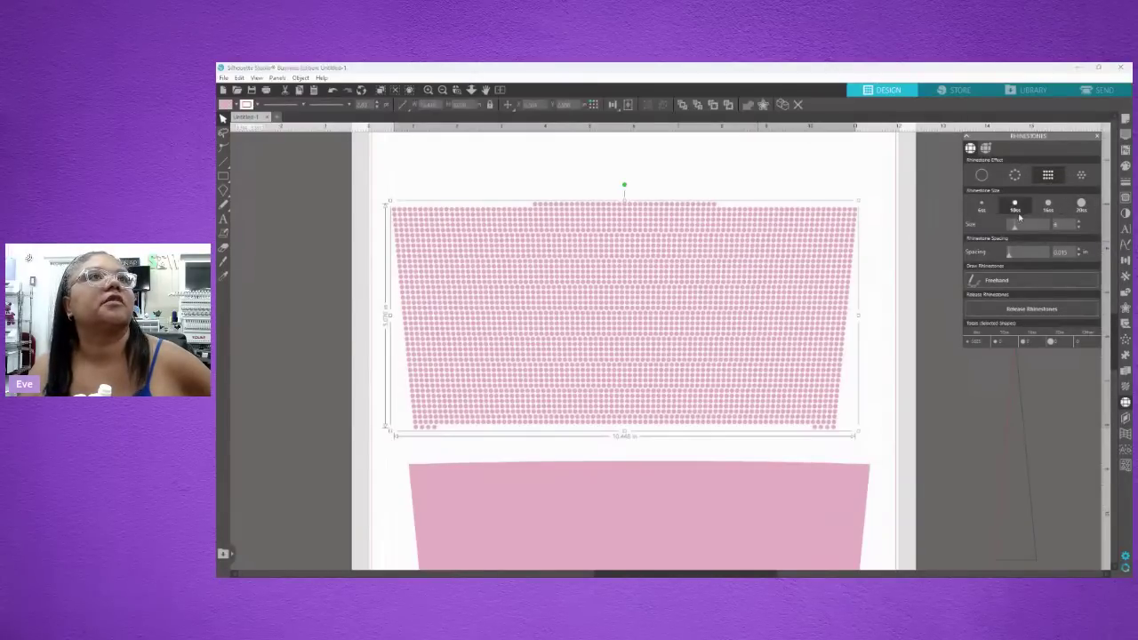
{"action": "left_click", "coordinate": [1019, 214]}
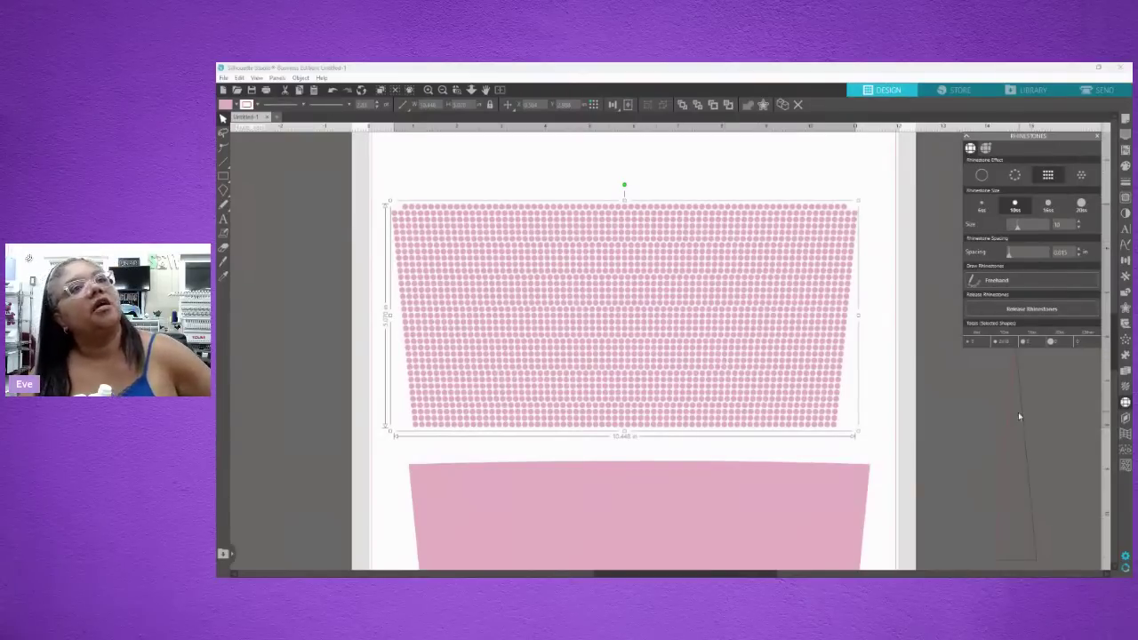
- Try the closed triangle against the slanted edge of the rhinestone-filled panel, and move it back off the page
{"action": "left_click_drag", "start_coordinate": [1020, 420], "coordinate": [889, 287]}
{"action": "left_click", "coordinate": [892, 287]}
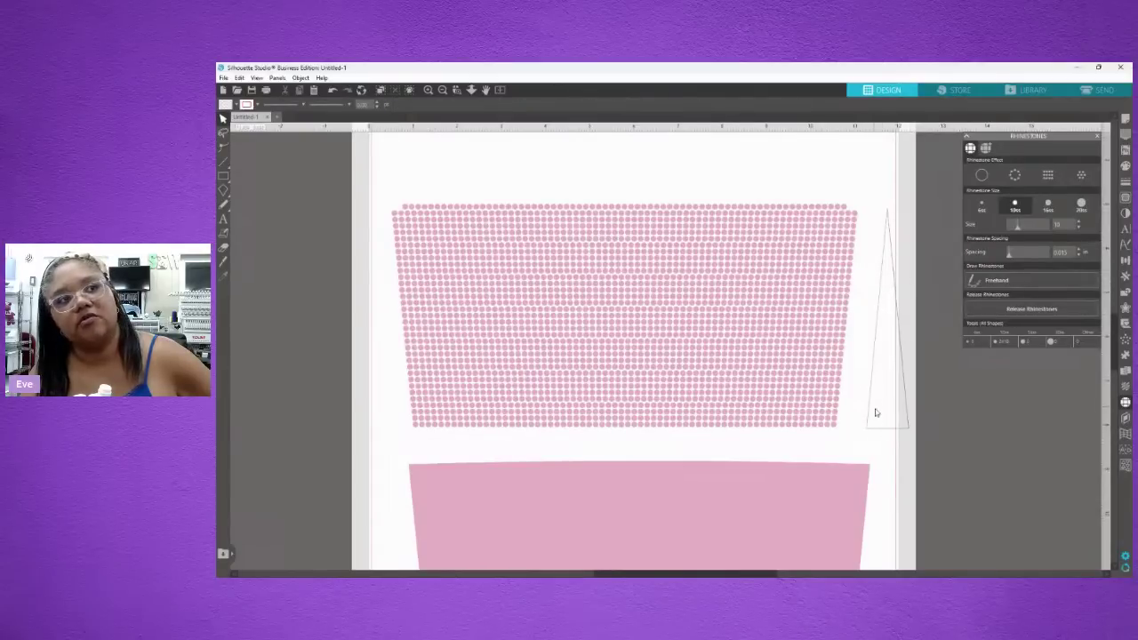
{"action": "left_click_drag", "start_coordinate": [889, 216], "coordinate": [874, 305]}
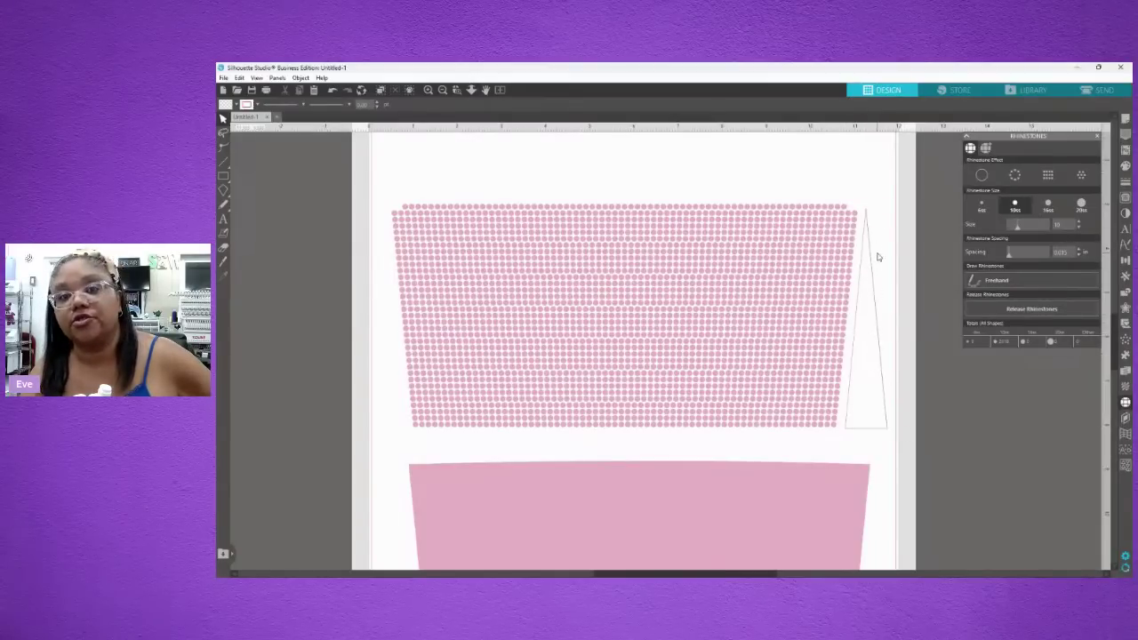
{"action": "left_click_drag", "start_coordinate": [874, 272], "coordinate": [986, 415]}
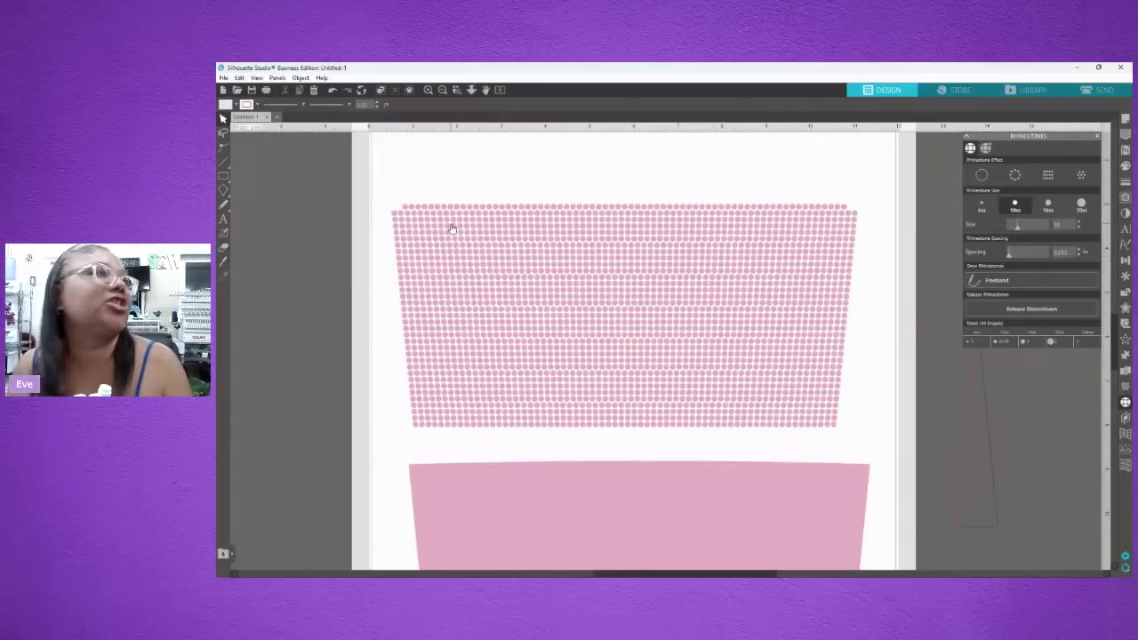
- Reposition the two panels so the rhinestone-filled one sits high on the page with the solid one directly beneath it
{"action": "left_click_drag", "start_coordinate": [617, 294], "coordinate": [618, 320]}
{"action": "left_click", "coordinate": [605, 503]}
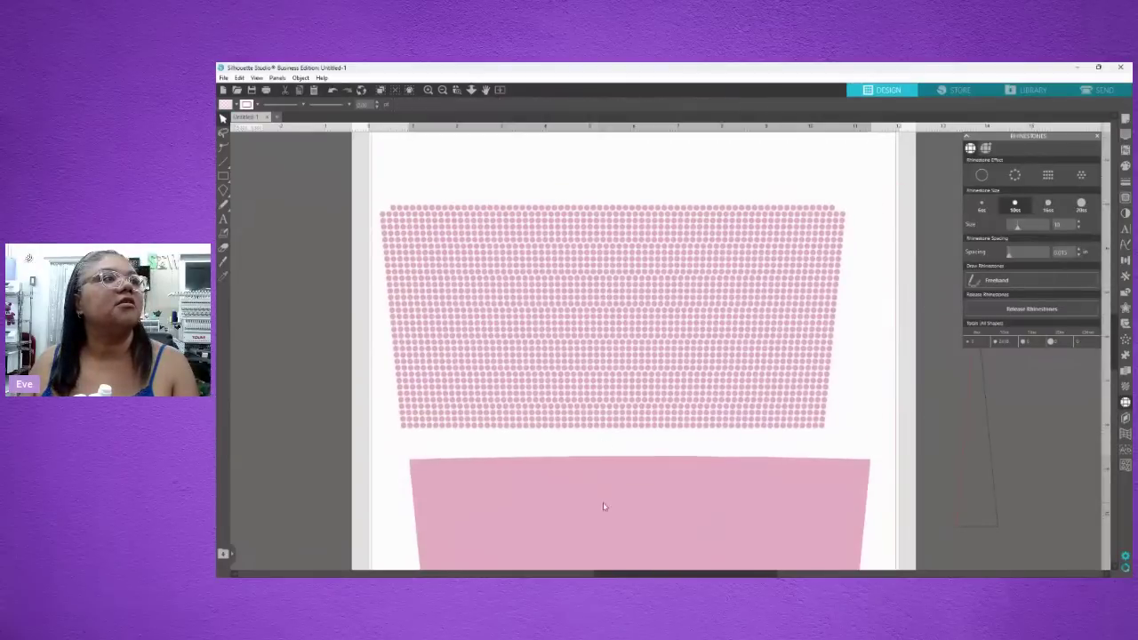
{"action": "left_click_drag", "start_coordinate": [604, 503], "coordinate": [582, 473]}
{"action": "left_click_drag", "start_coordinate": [610, 384], "coordinate": [620, 346]}
{"action": "left_click_drag", "start_coordinate": [617, 493], "coordinate": [624, 461]}
{"action": "right_click", "coordinate": [626, 310]}
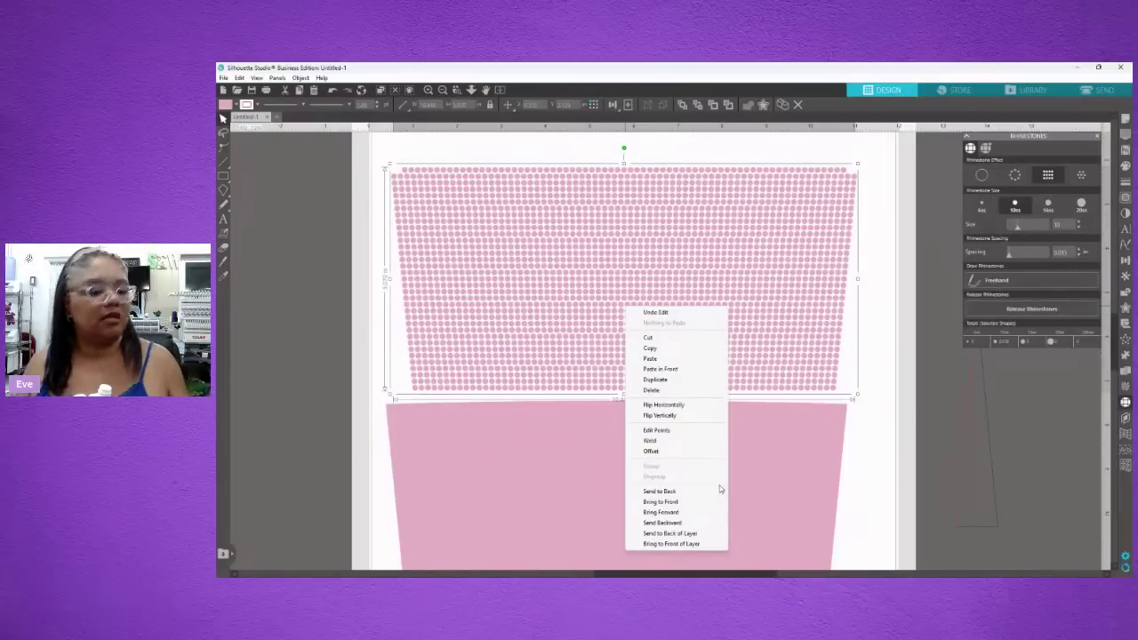
- Select both panels and save the selection to the Downloads folder as an SVG file named clustercusscup
{"action": "left_click", "coordinate": [562, 485]}
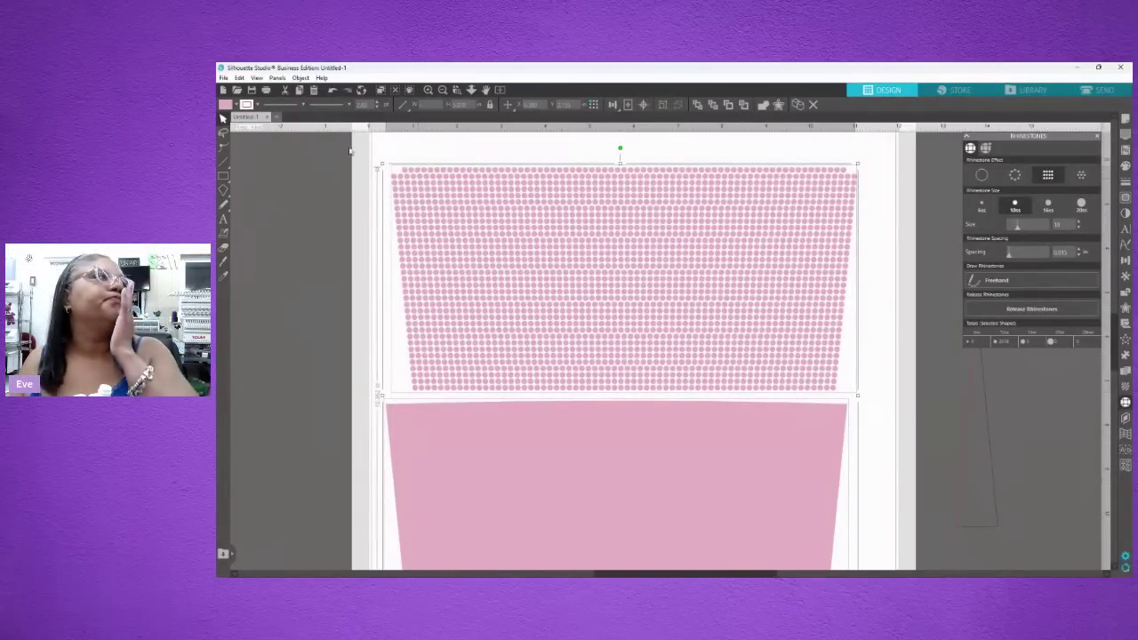
{"action": "left_click", "coordinate": [224, 78]}
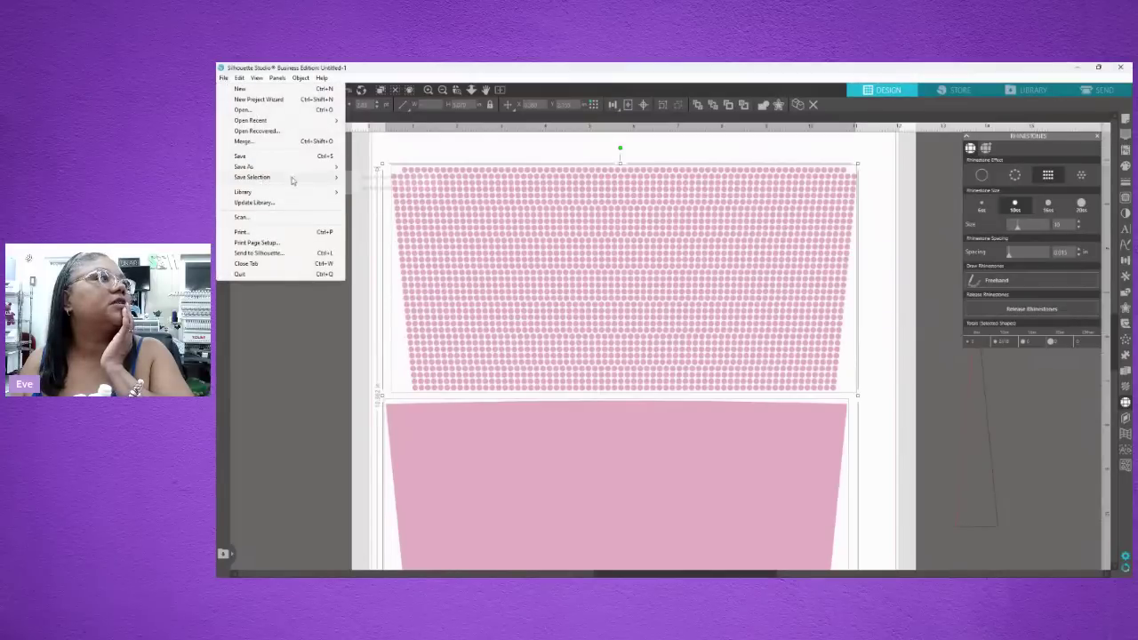
{"action": "mouse_move", "coordinate": [293, 180]}
{"action": "left_click", "coordinate": [393, 183]}
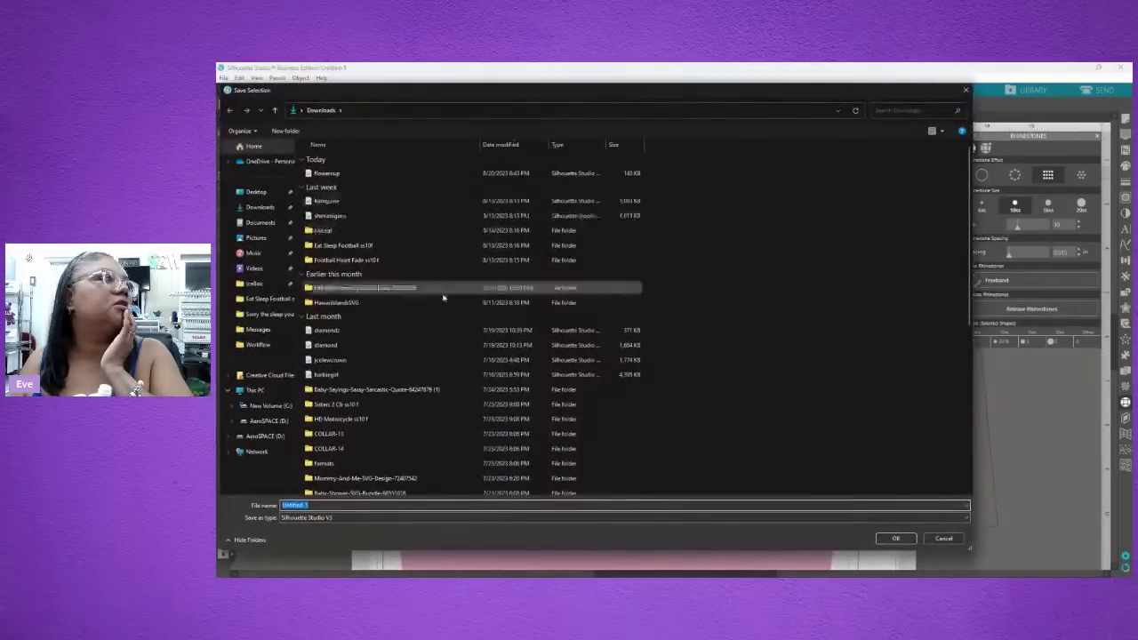
{"action": "left_click", "coordinate": [320, 517]}
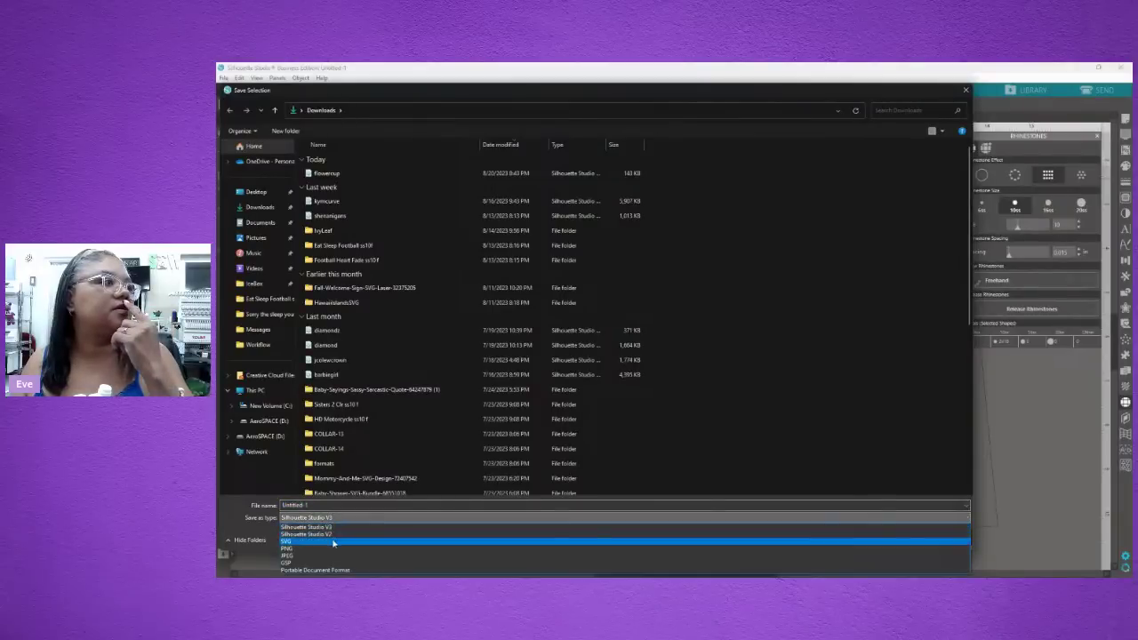
{"action": "left_click", "coordinate": [320, 541]}
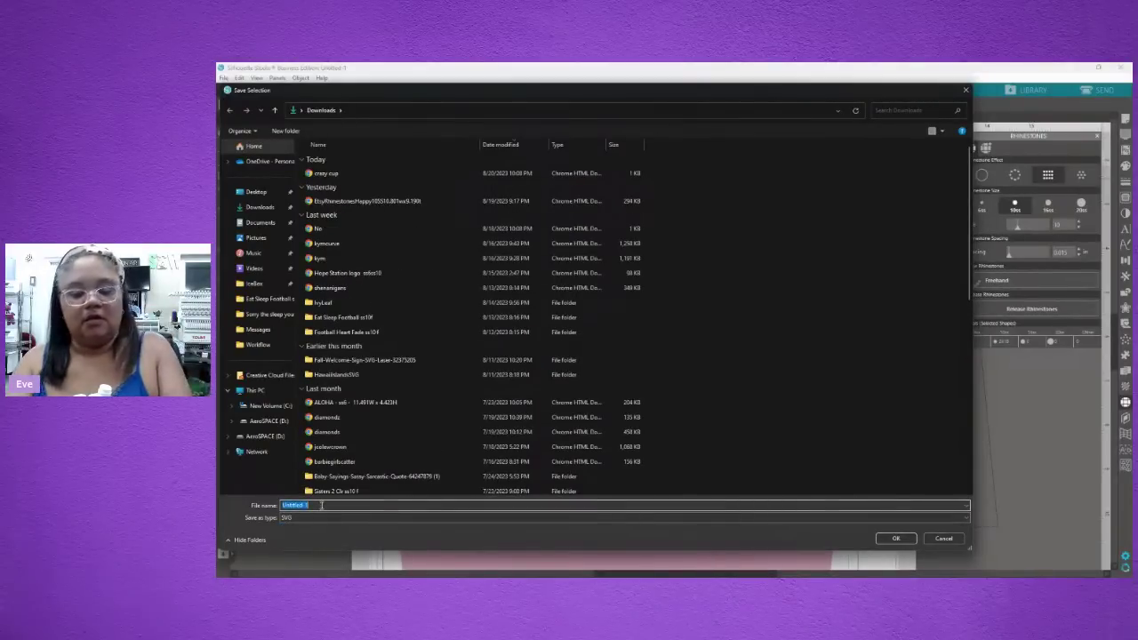
{"action": "type", "text": "chatterc"}
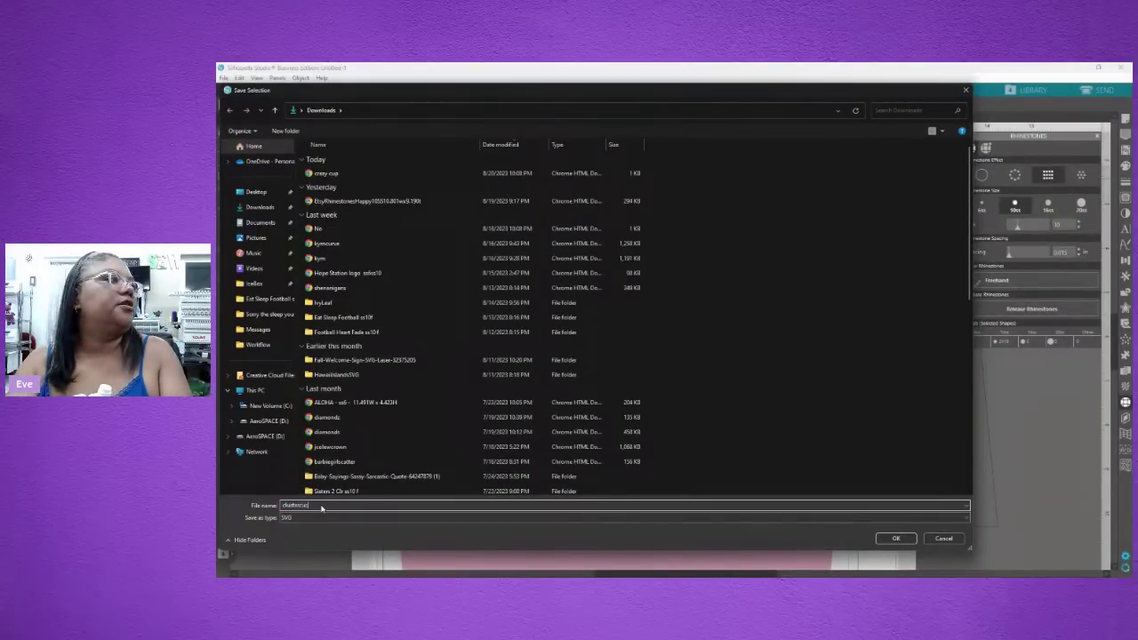
{"action": "type", "text": "up"}
{"action": "key", "text": "Return"}
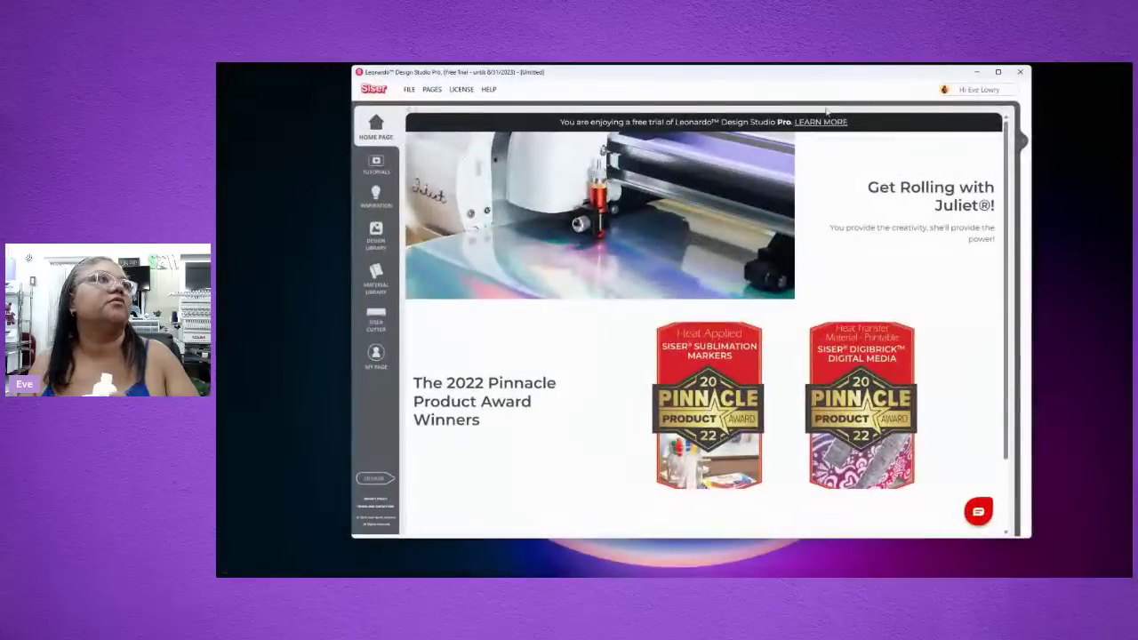
- Switch to Leonardo Design Studio, open the design workspace and import the clustercusscup SVG as editable artwork
{"action": "left_click", "coordinate": [997, 72]}
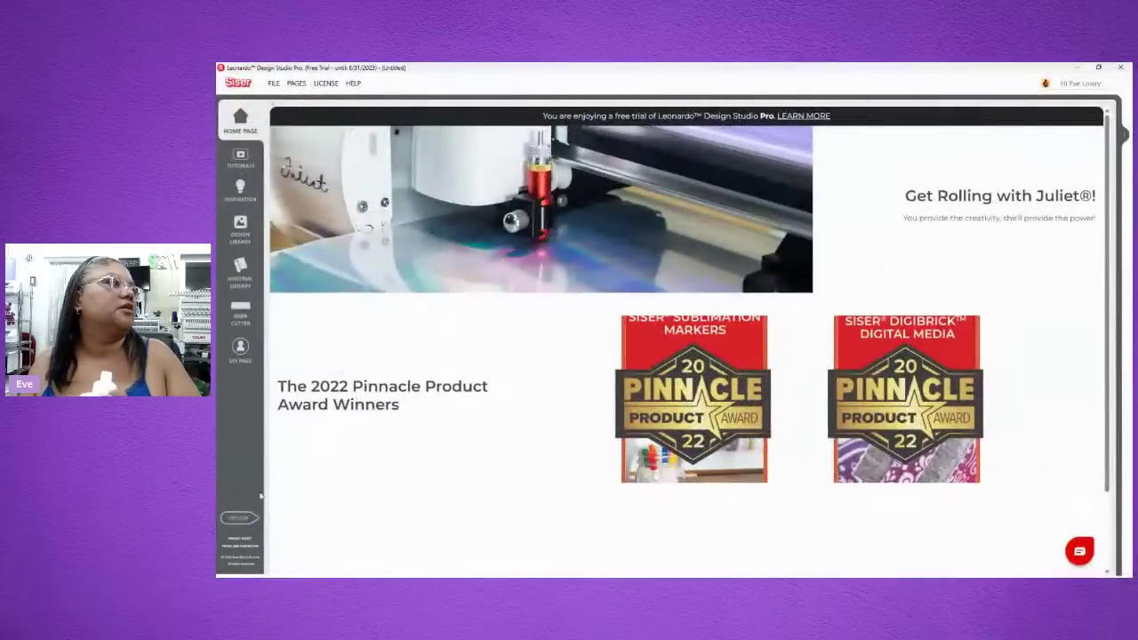
{"action": "left_click", "coordinate": [244, 519]}
{"action": "left_click", "coordinate": [273, 83]}
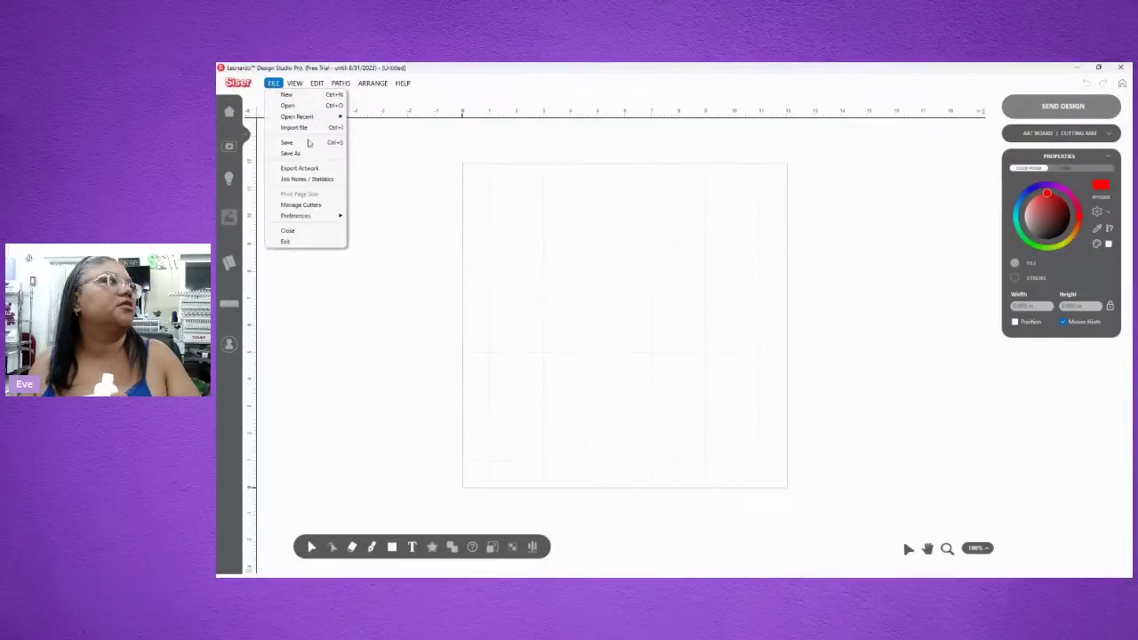
{"action": "left_click", "coordinate": [303, 127]}
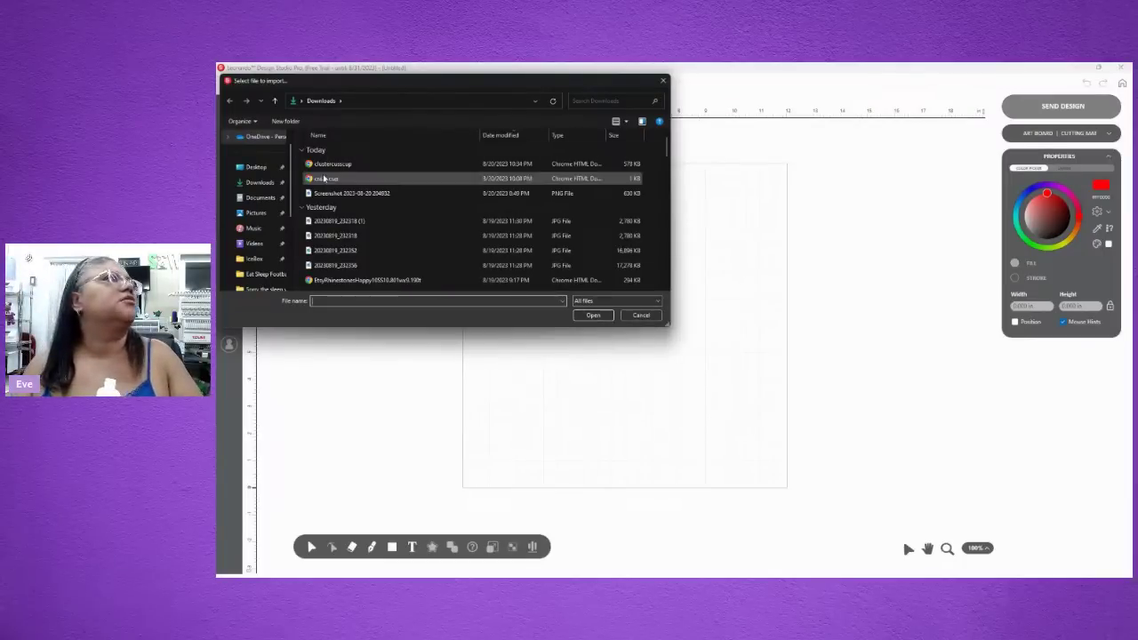
{"action": "left_click", "coordinate": [331, 163]}
{"action": "left_click", "coordinate": [579, 320]}
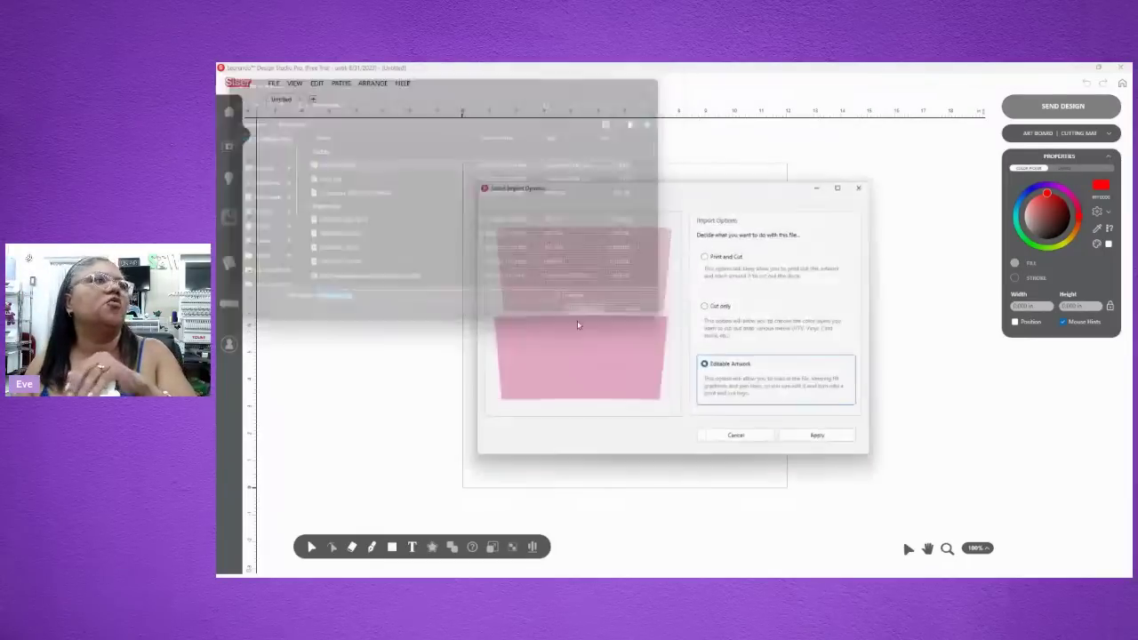
{"action": "left_click", "coordinate": [795, 447]}
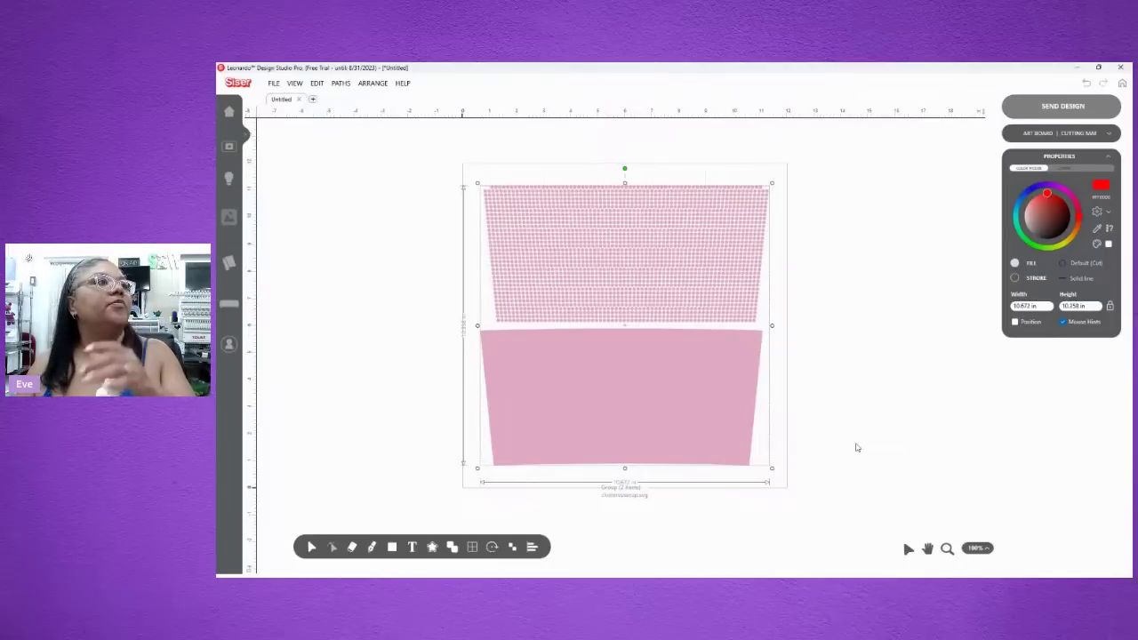
- Ungroup the imported artwork into separate rhinestone and solid panels
{"action": "left_click", "coordinate": [819, 371]}
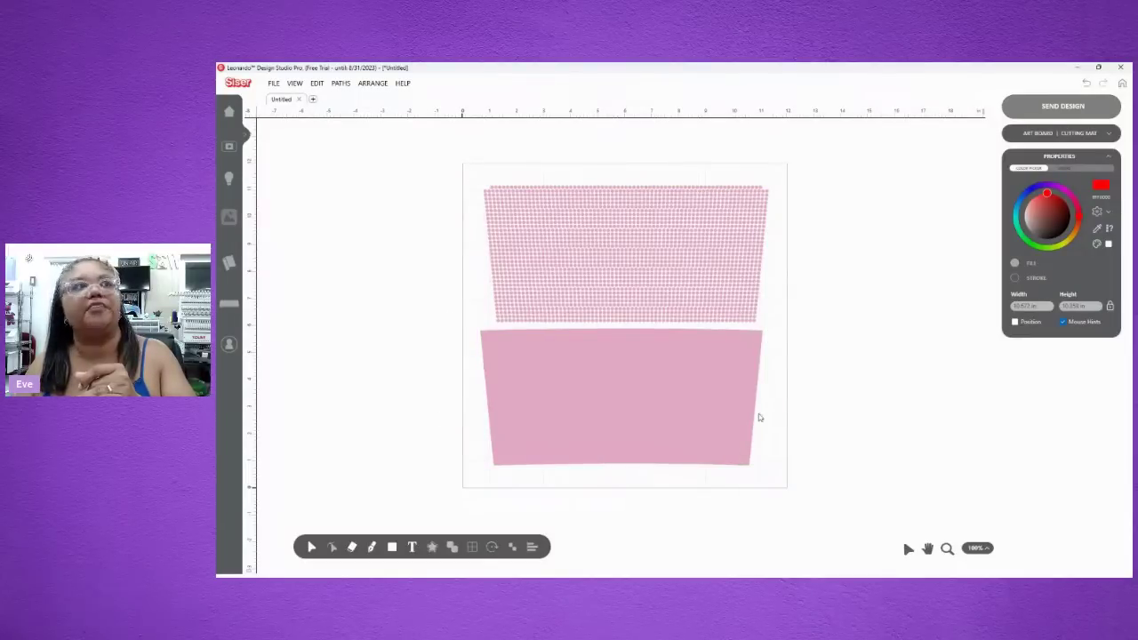
{"action": "left_click", "coordinate": [577, 263]}
{"action": "right_click", "coordinate": [583, 261]}
{"action": "left_click", "coordinate": [607, 293]}
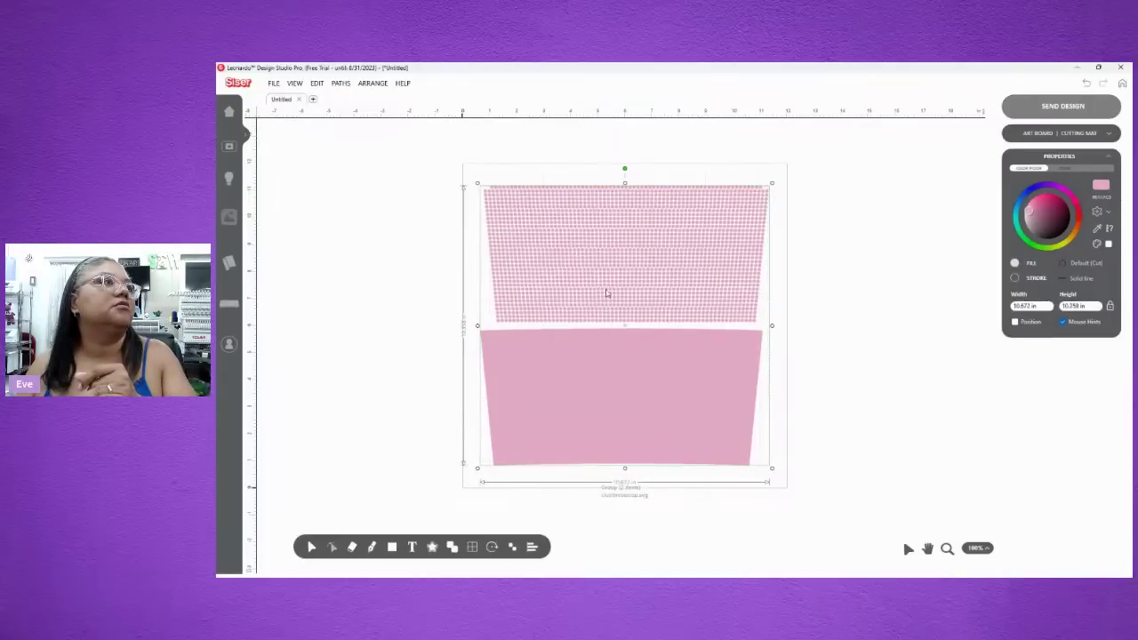
- Recolor the solid lower panel to a light peach tone so it differs from the rhinestone panel
{"action": "left_click", "coordinate": [744, 292]}
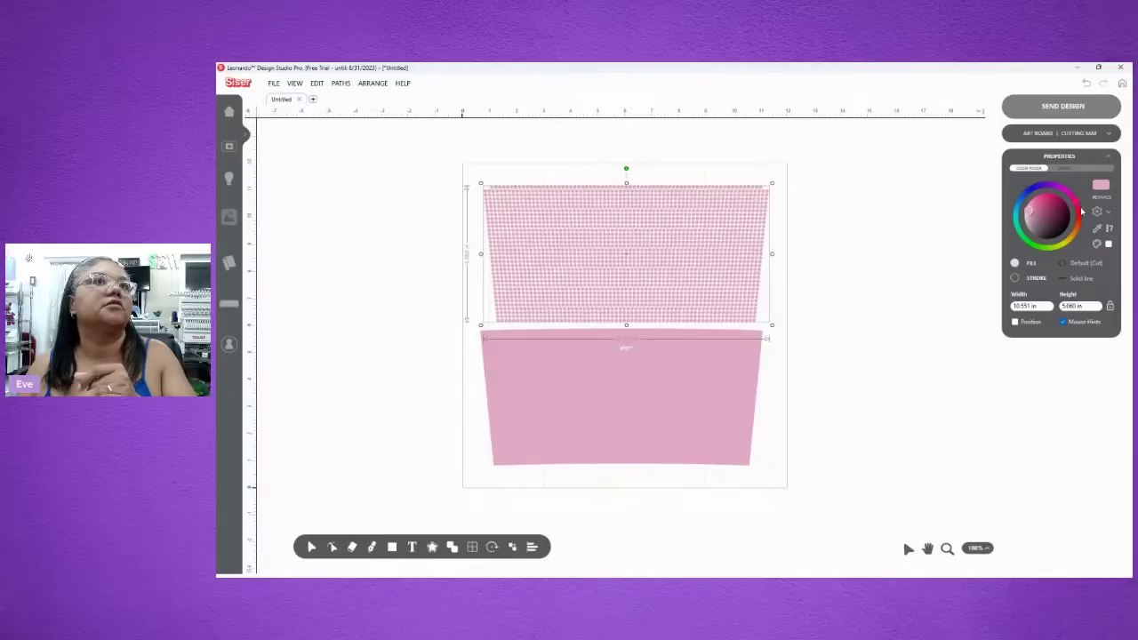
{"action": "left_click", "coordinate": [713, 385]}
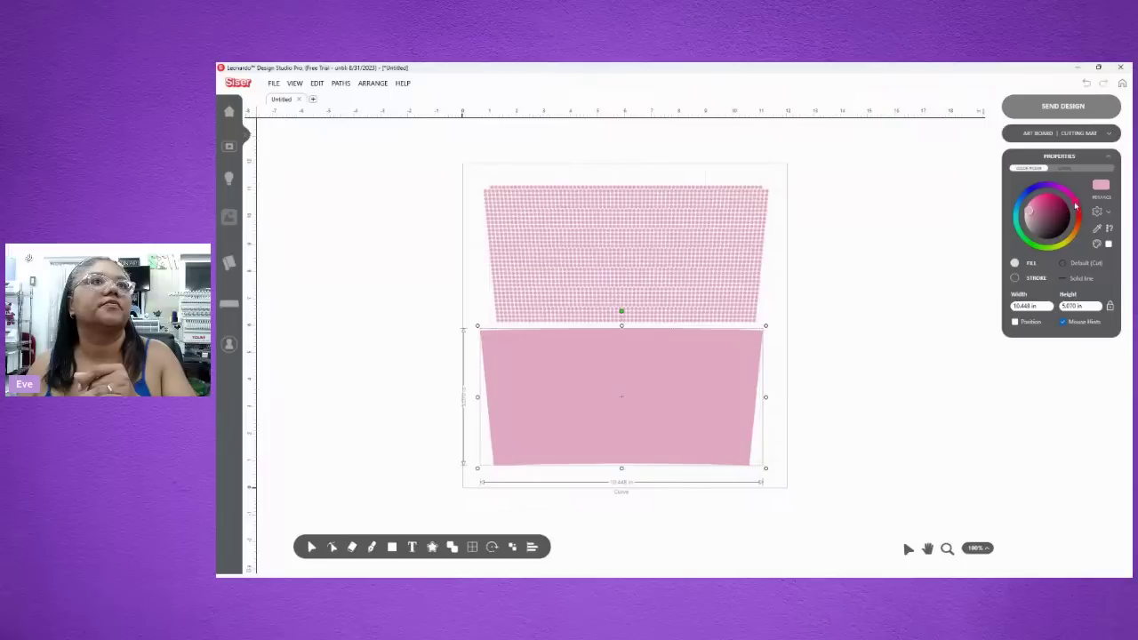
{"action": "left_click", "coordinate": [1078, 228]}
{"action": "left_click", "coordinate": [851, 370]}
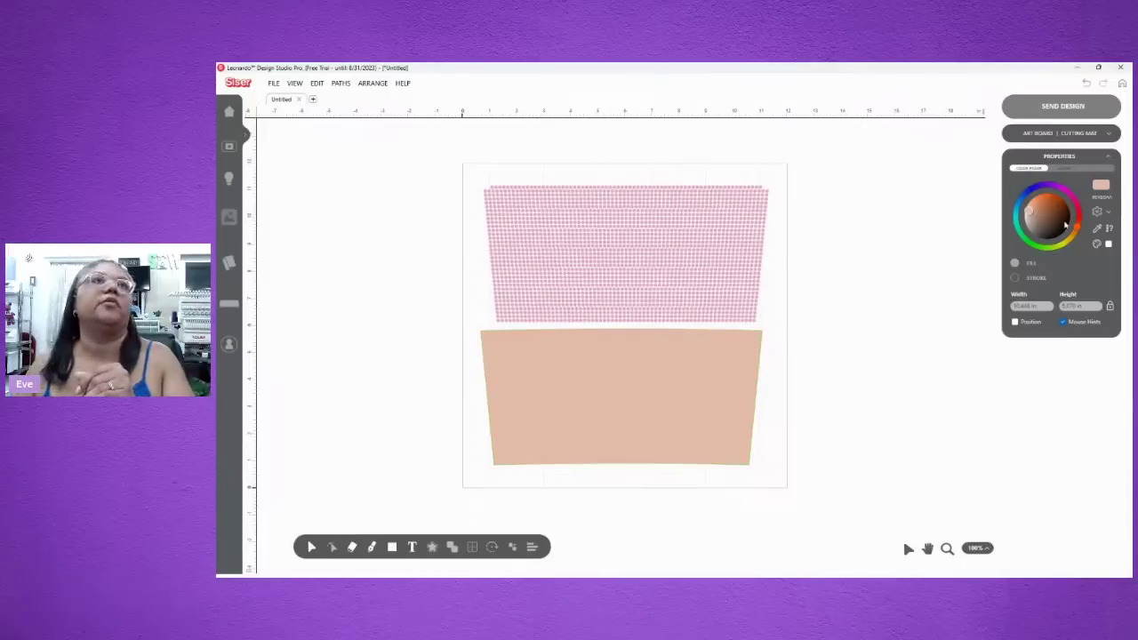
- Send all artwork that fits the page for cutting, moving each color layer to origin, and turn off Use Cutter's Settings
{"action": "left_click", "coordinate": [1053, 114]}
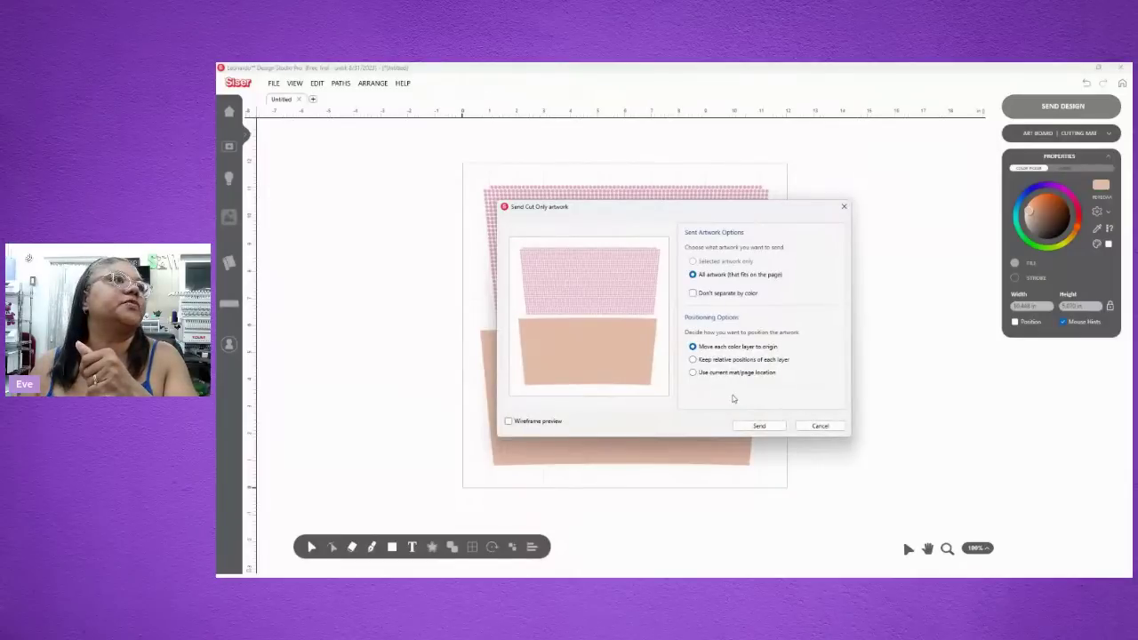
{"action": "left_click", "coordinate": [759, 426]}
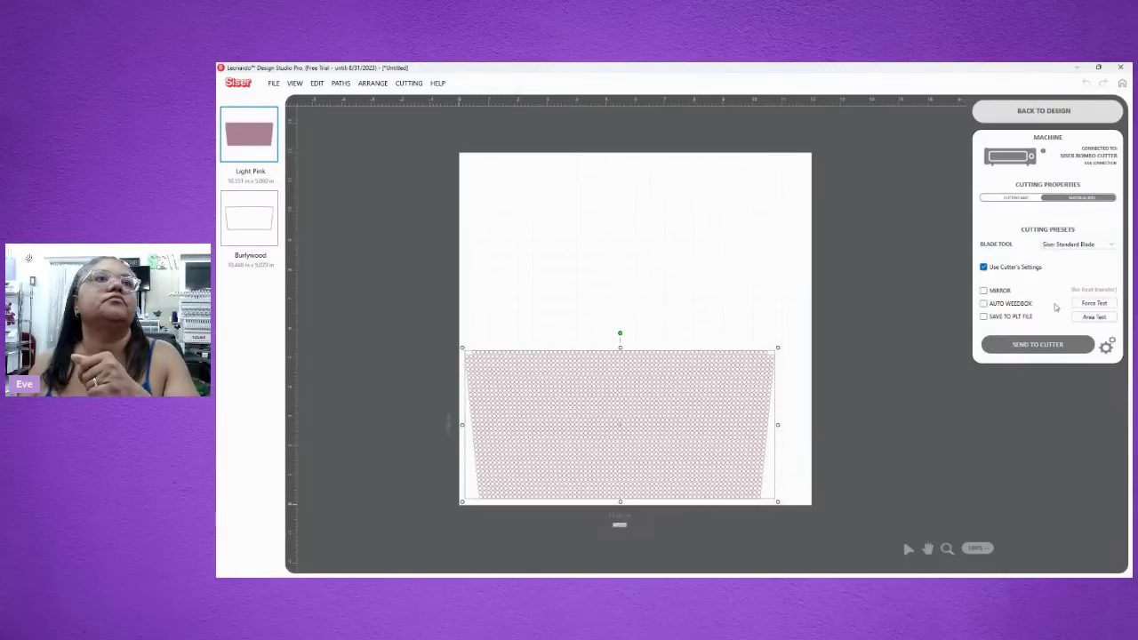
{"action": "left_click", "coordinate": [983, 268]}
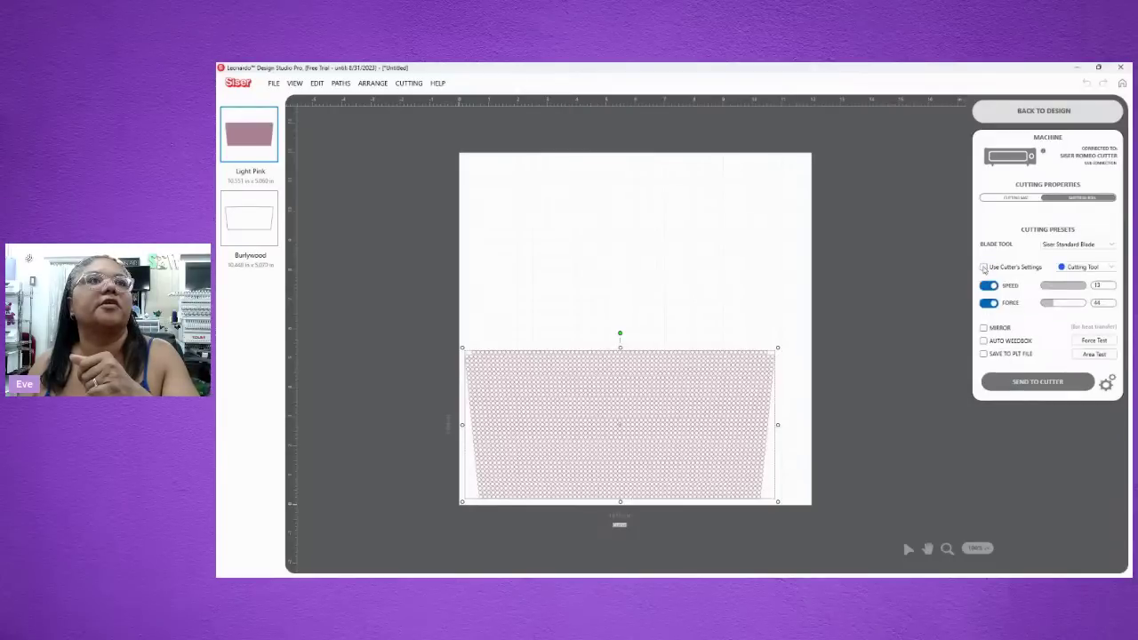